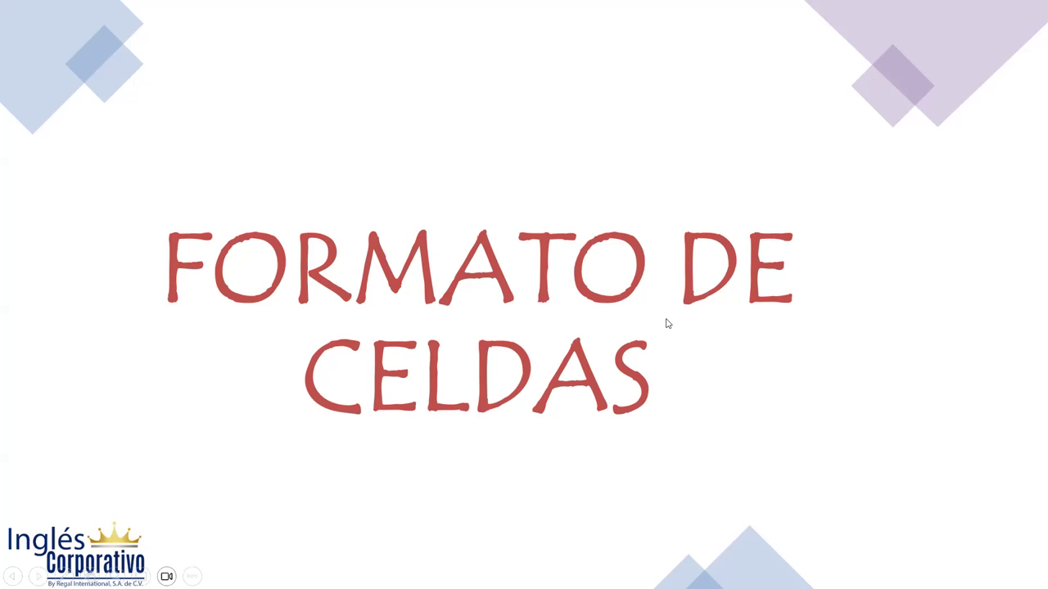
Advance the slideshow to the slide defining cell formatting
left_click(667, 323)
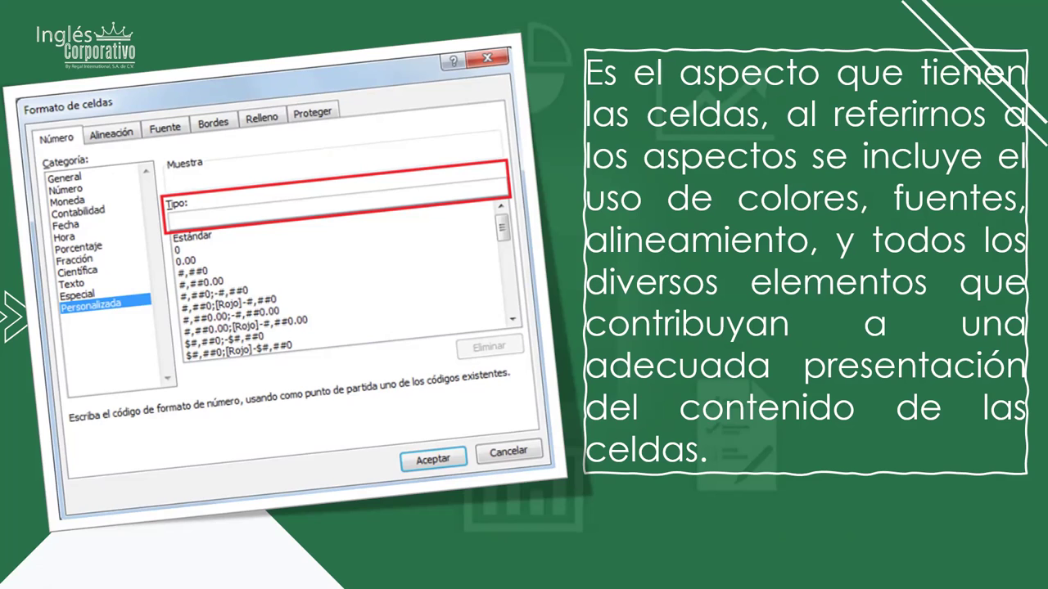
Advance through the format categories list slide to the 'FORMATO DE NÚMERO' slide
left_click(695, 375)
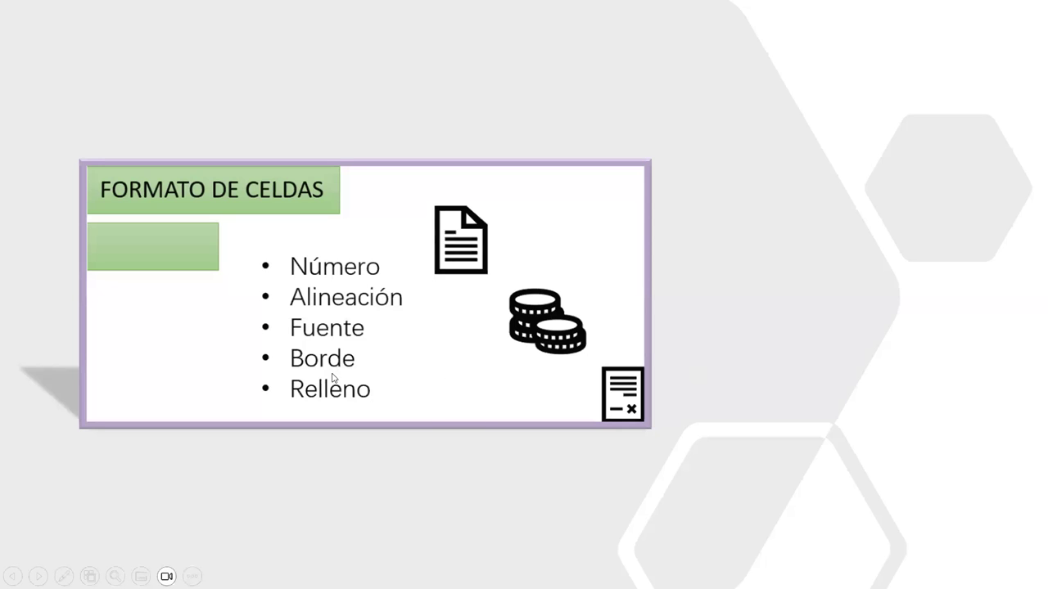
left_click(454, 385)
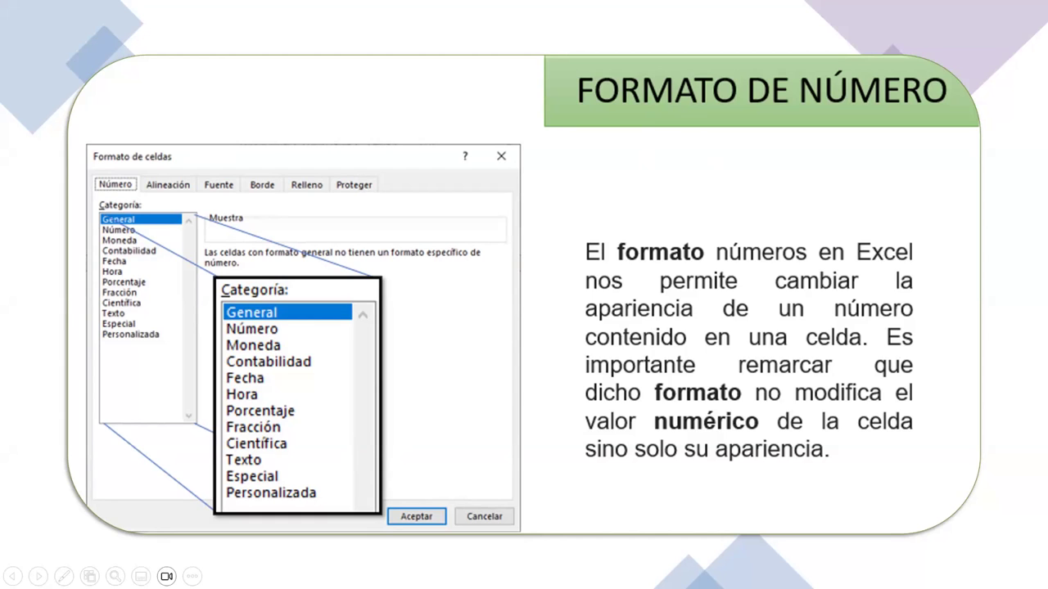
Advance through the alignment format slide to the 'FORMATO DE BORDE' slide
key("Right")
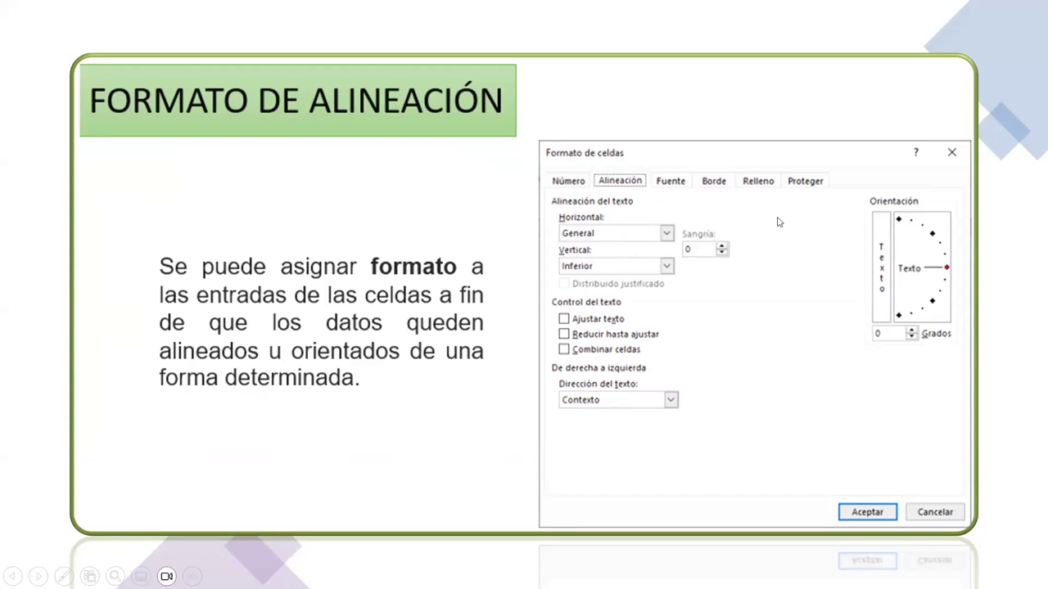
left_click(702, 354)
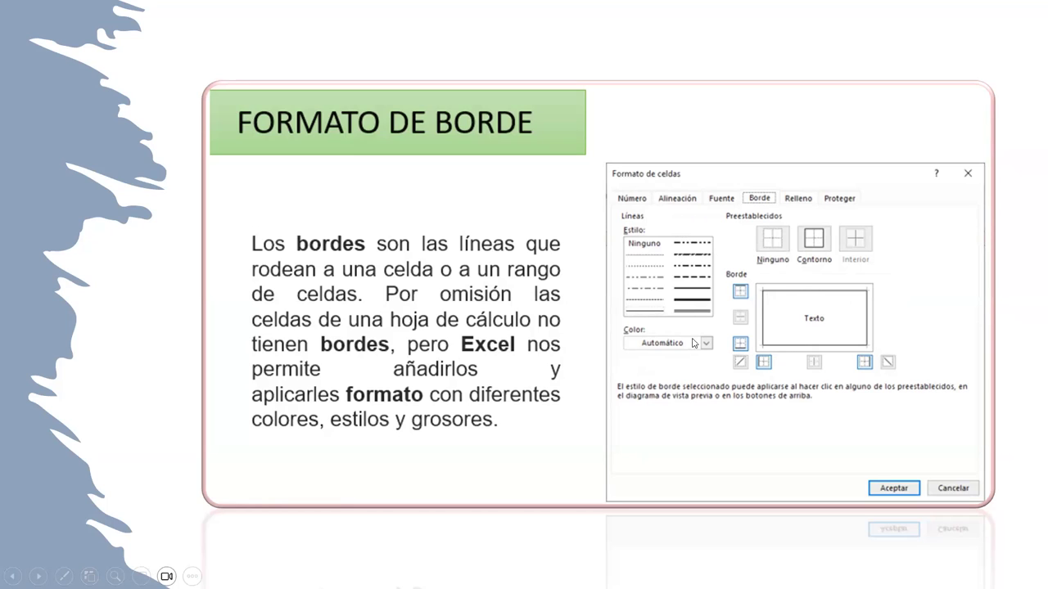
Advance through the BORDES slide to the 'FORMATO DE RELLENO' slide
left_click(778, 428)
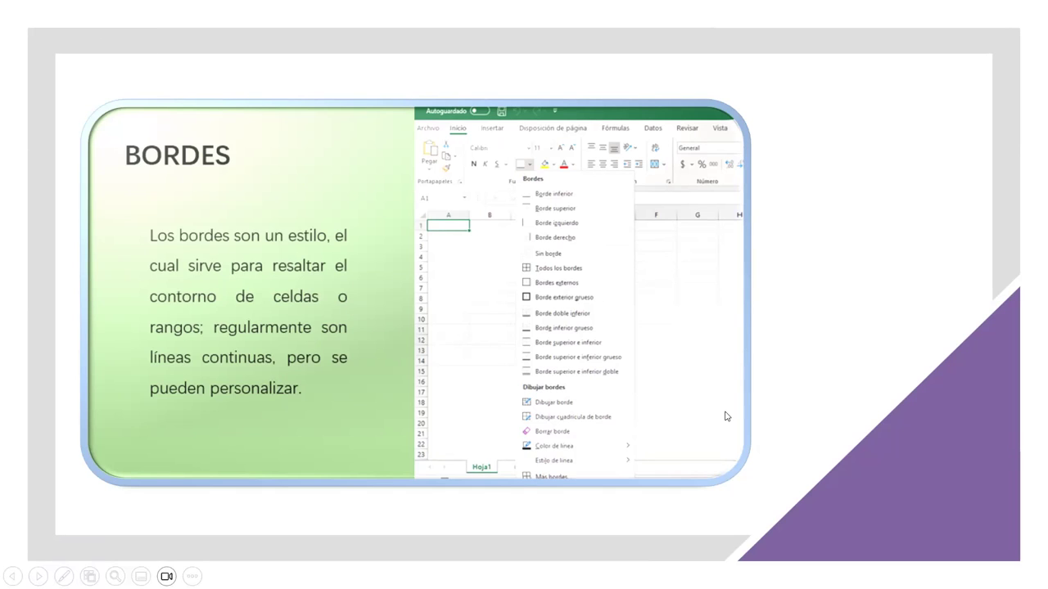
left_click(692, 375)
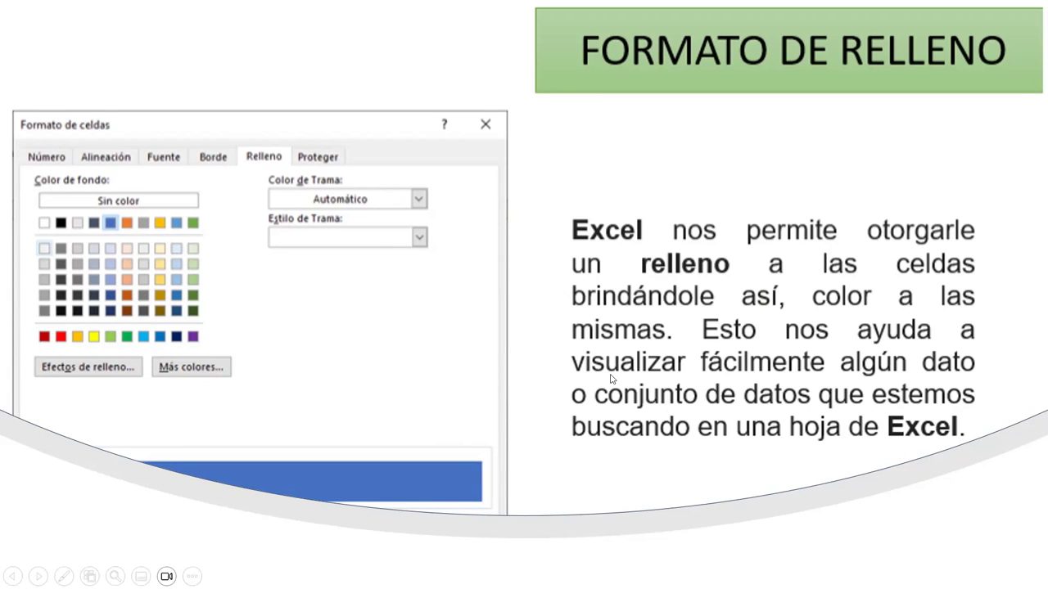
Advance through the custom format slide to the PRÁCTICA slide
left_click(702, 347)
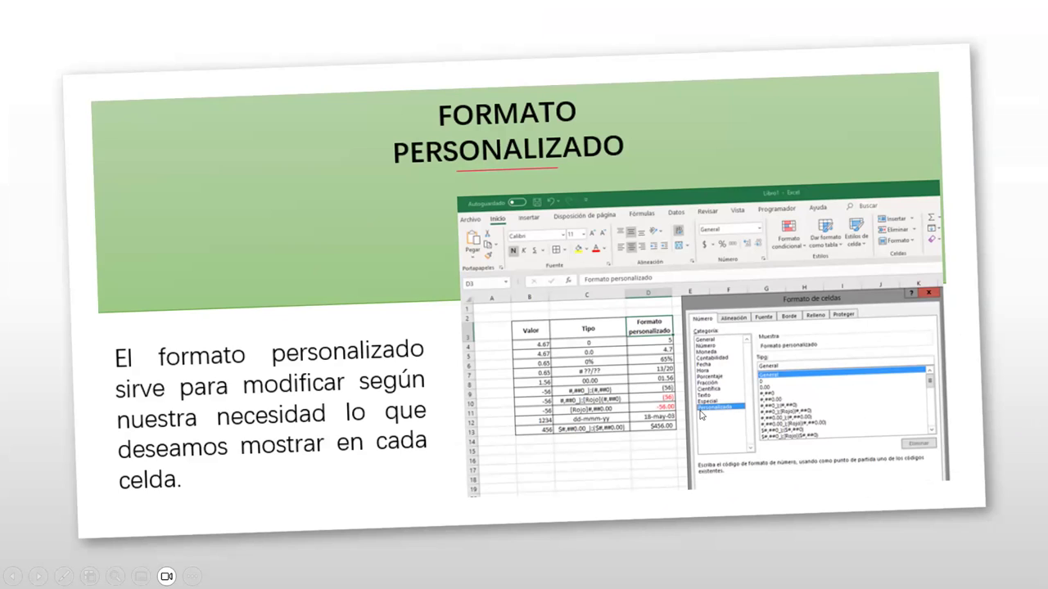
left_click(584, 205)
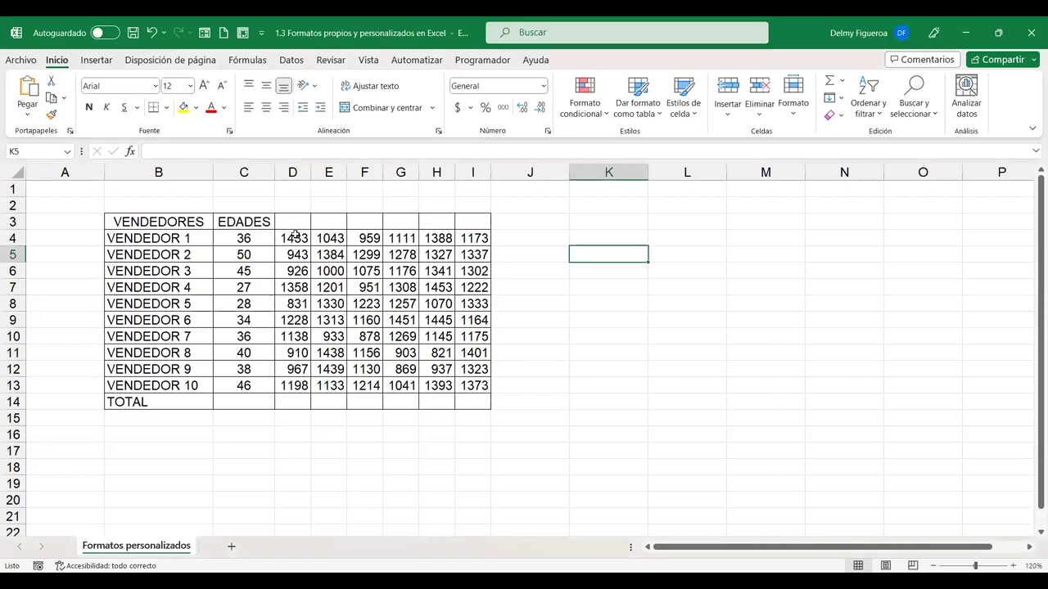
Raise the whole sheet's font to size 16 and AutoFit column widths so the VENDEDORES table fits
left_click_drag(291, 236, 481, 383)
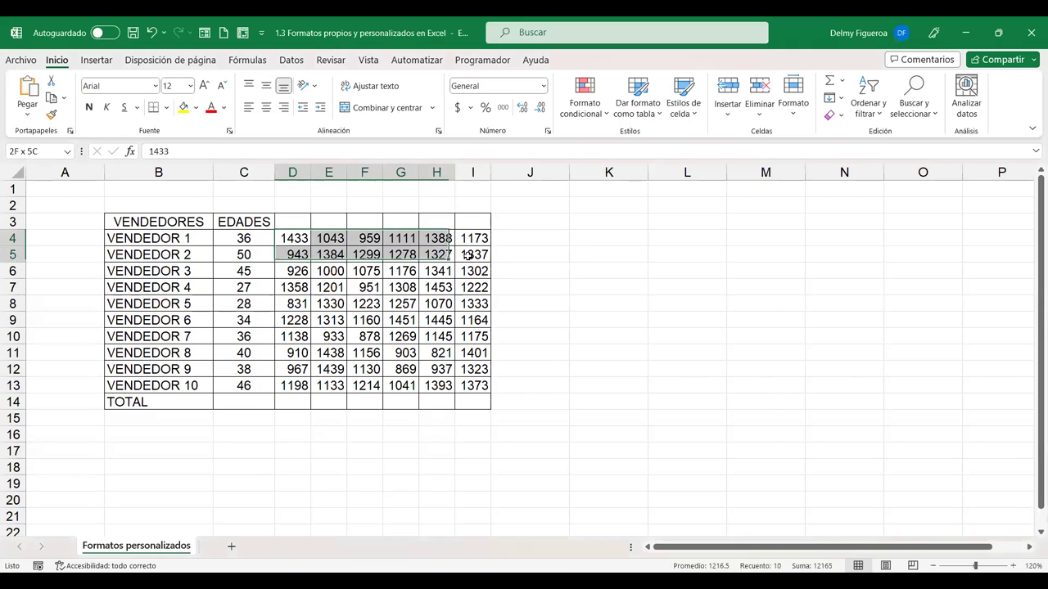
left_click(533, 351)
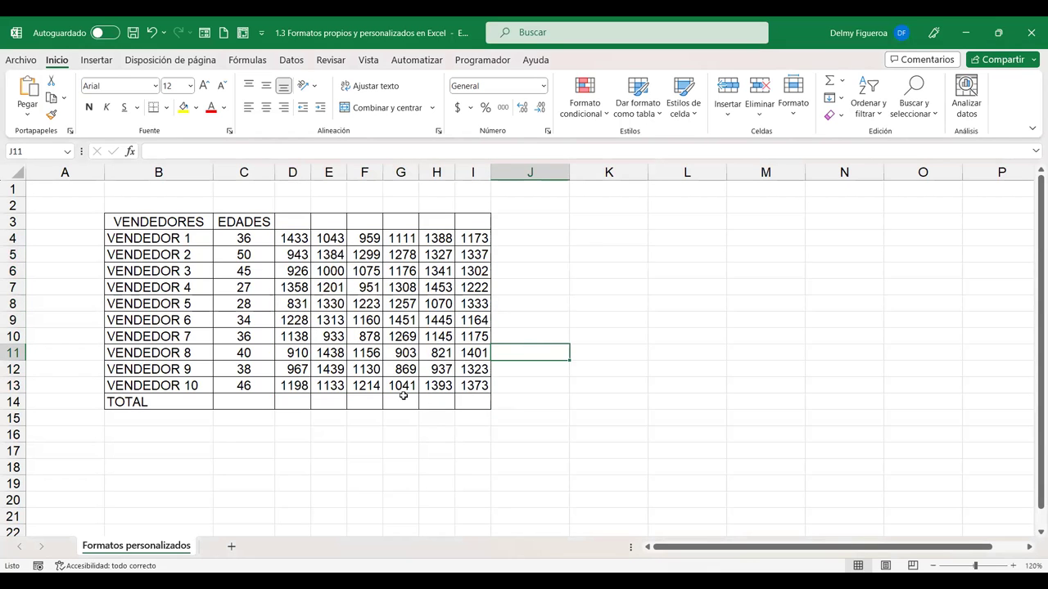
mouse_move(286, 238)
left_mouse_down()
mouse_move(528, 271)
mouse_move(472, 390)
left_mouse_up()
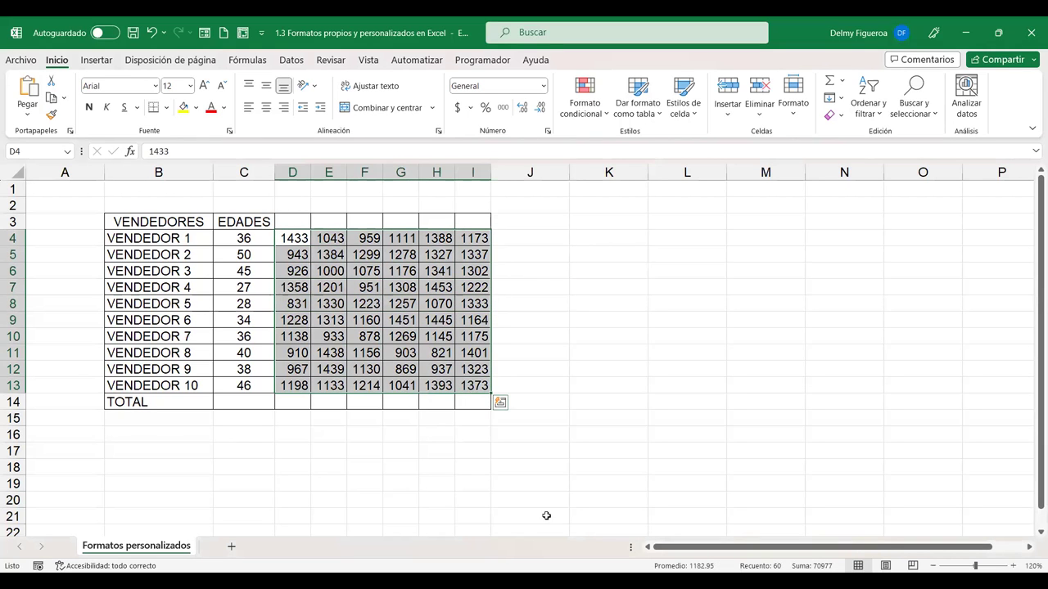
left_click(15, 170)
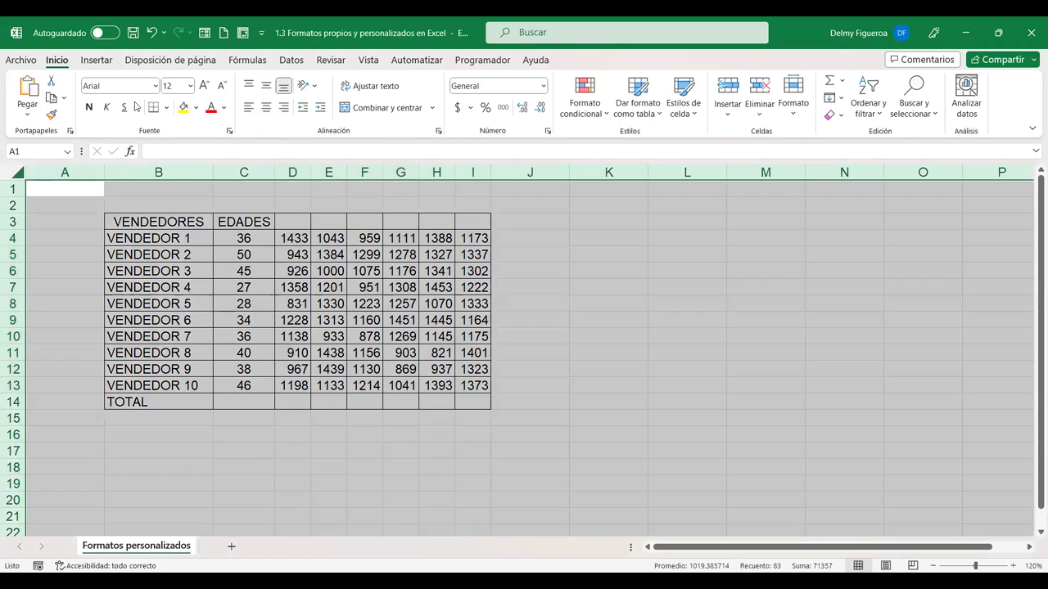
left_click(203, 86)
left_click(203, 87)
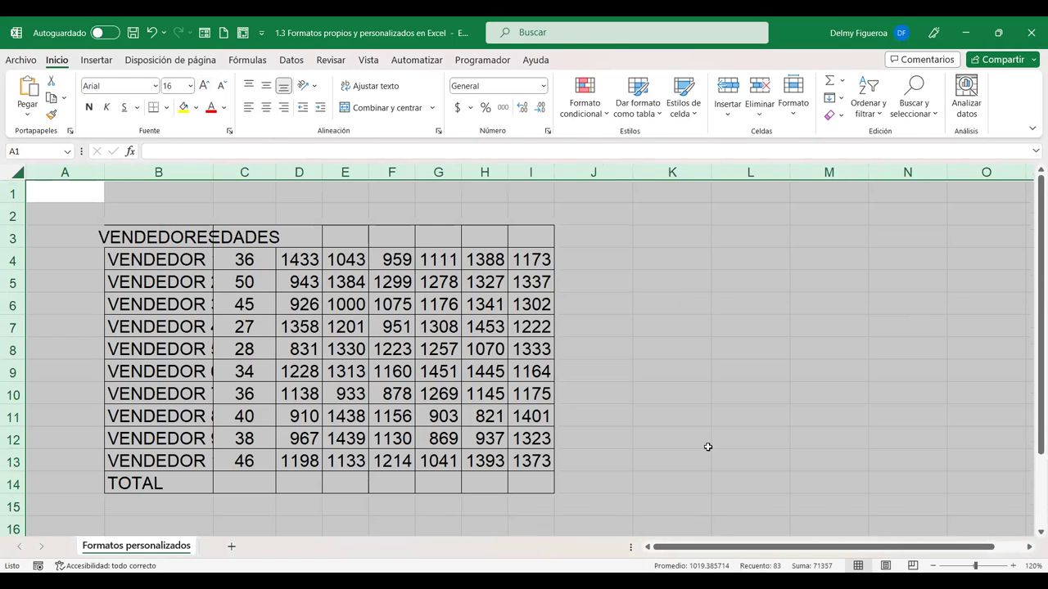
double_click(212, 172)
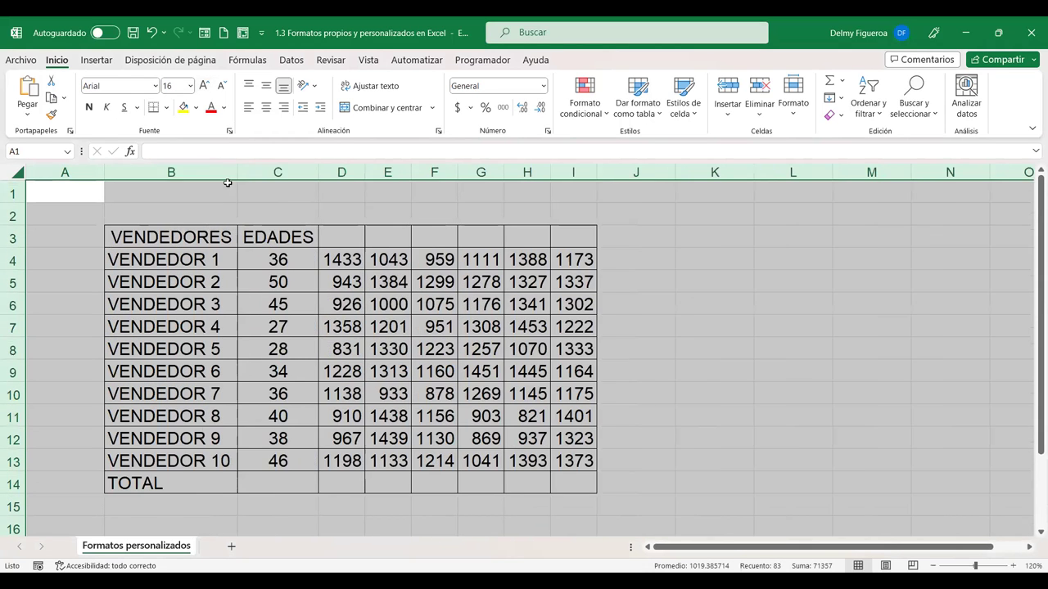
left_click(796, 387)
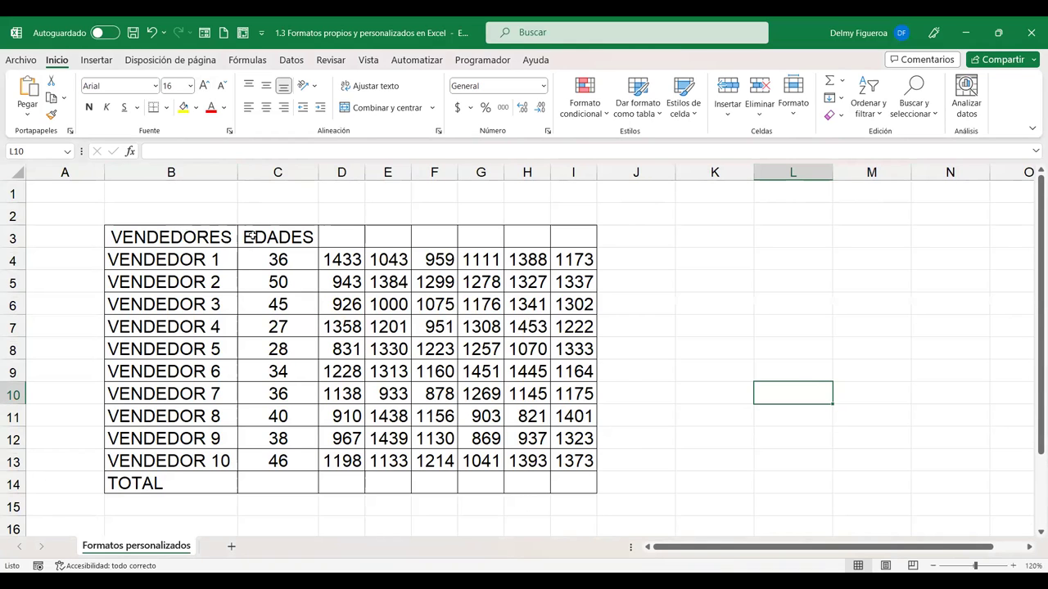
left_click_drag(181, 233, 583, 481)
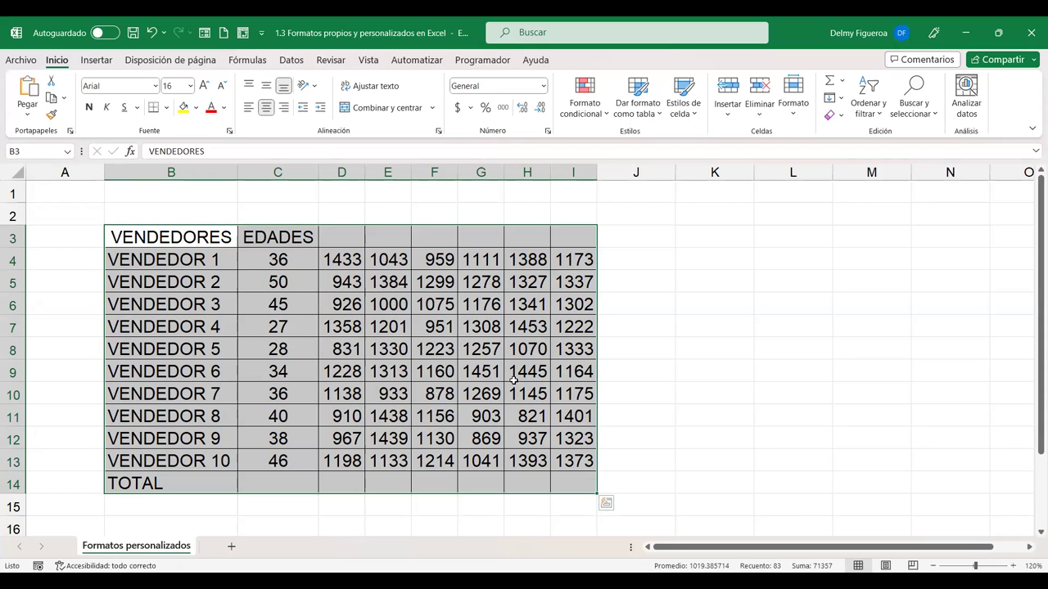
key("ctrl+1")
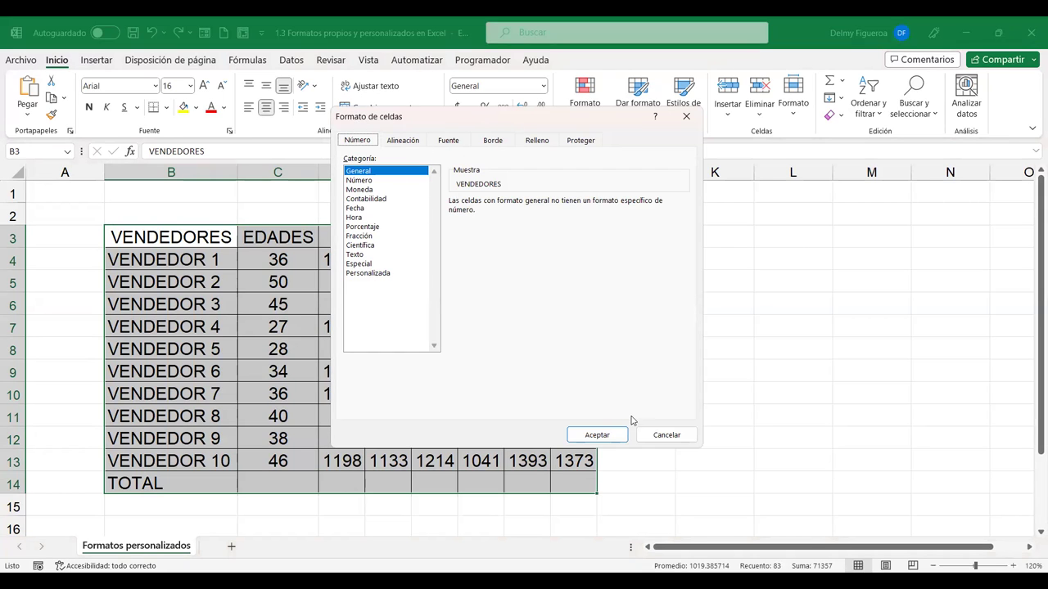
left_click(666, 435)
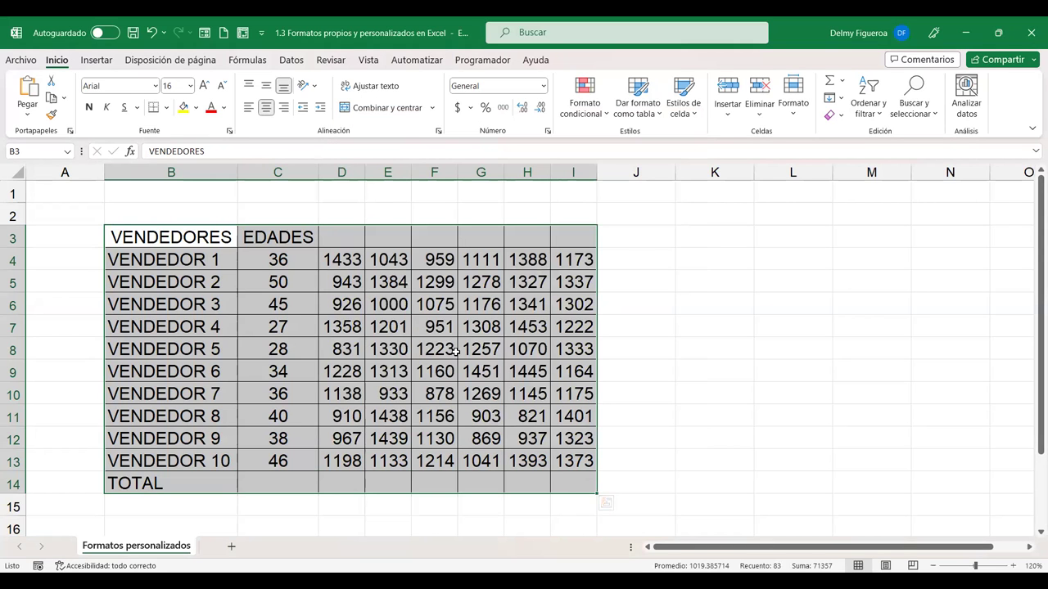
right_click(434, 301)
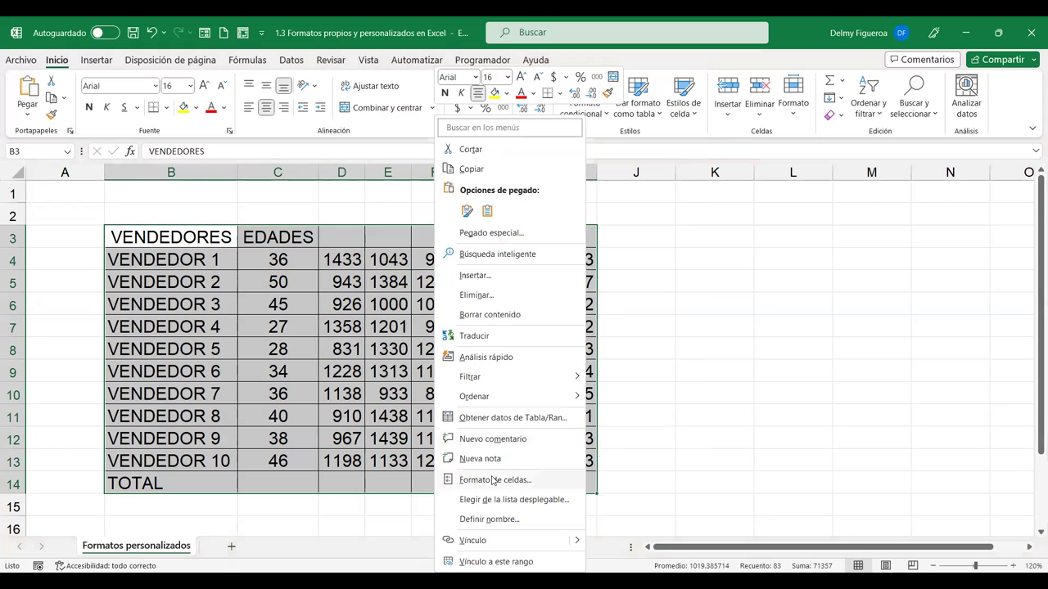
left_click(517, 483)
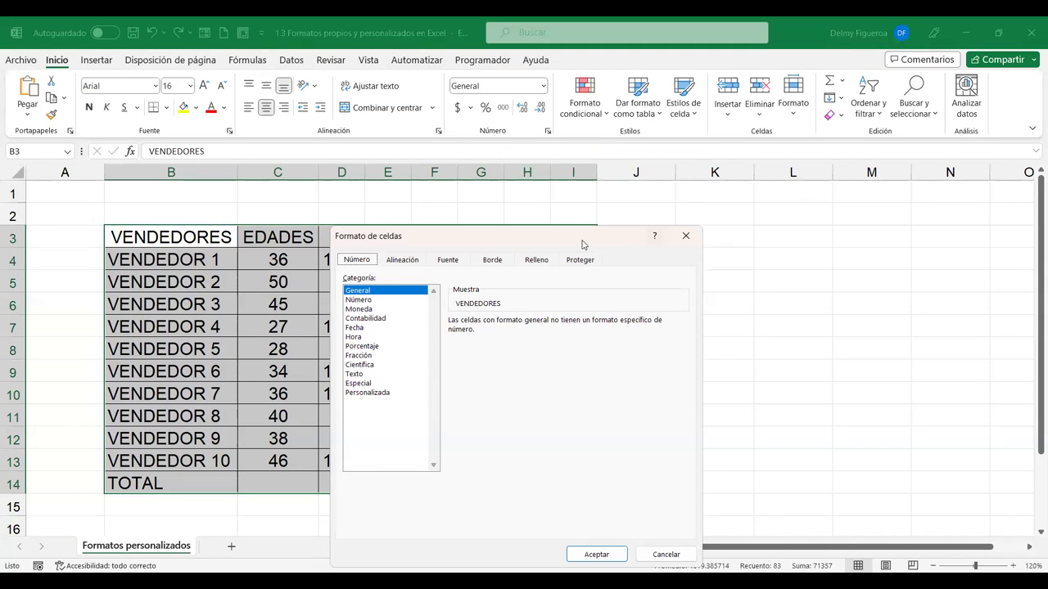
left_click_drag(491, 236, 508, 143)
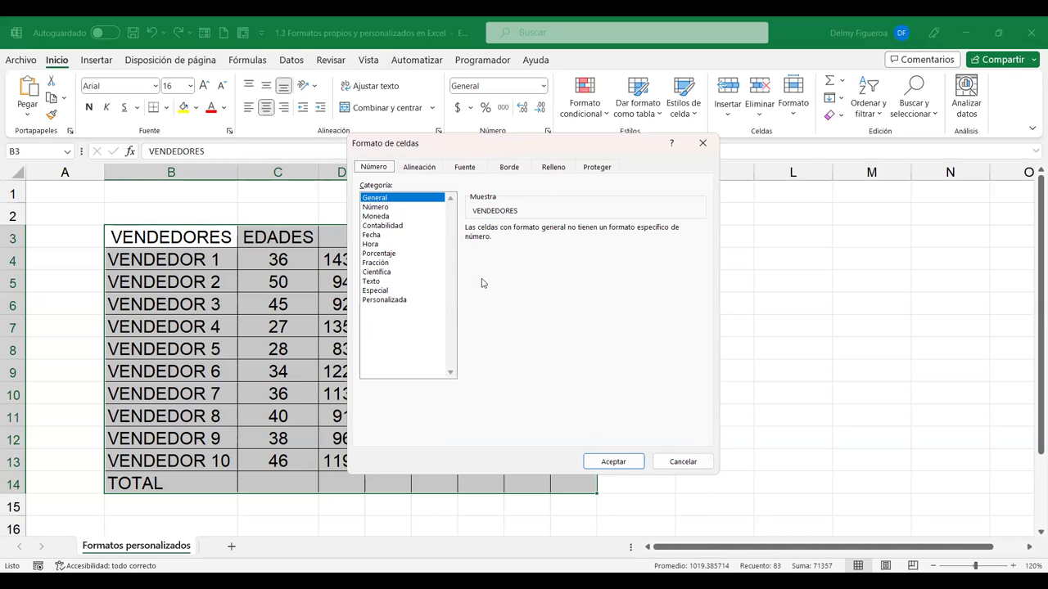
left_click(682, 462)
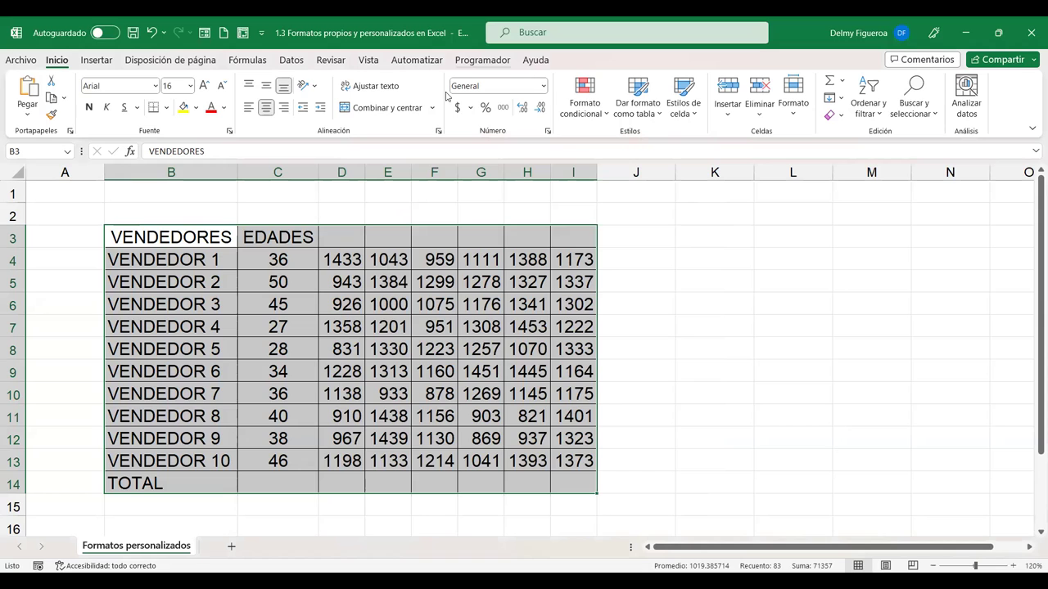
left_click(543, 88)
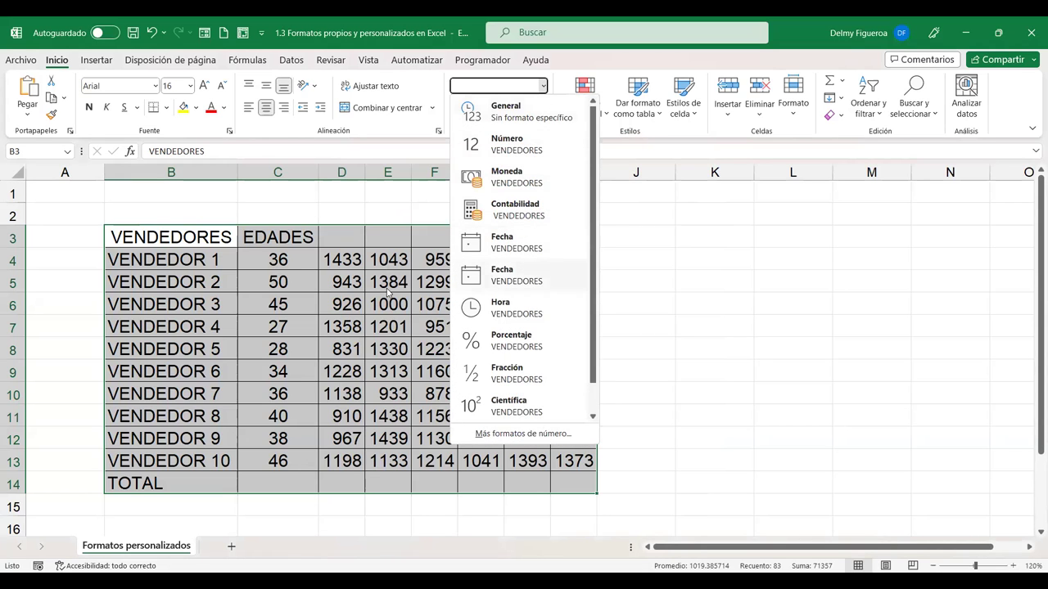
left_click(340, 299)
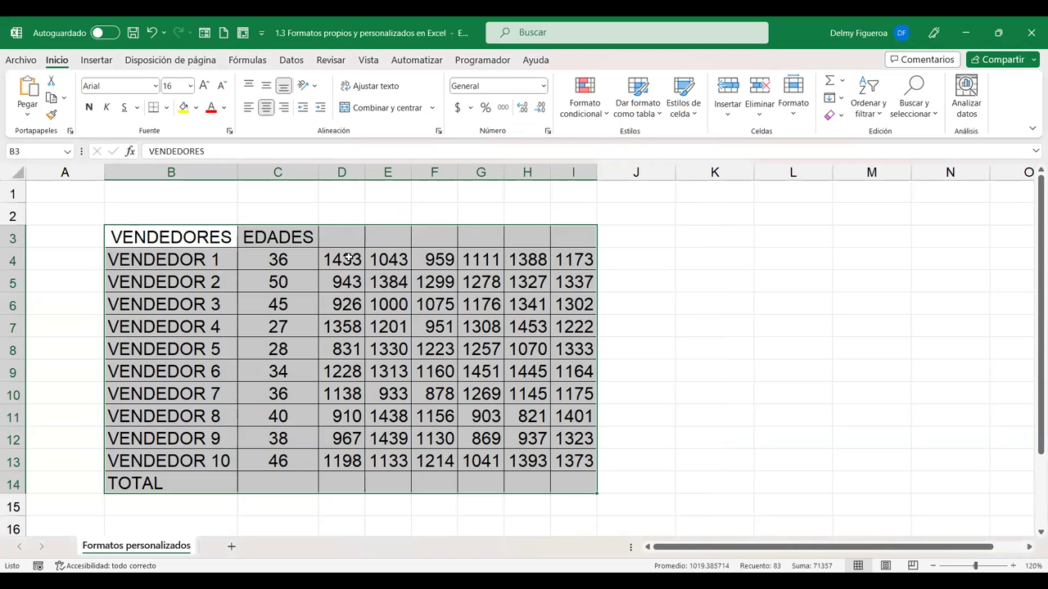
left_click(349, 255)
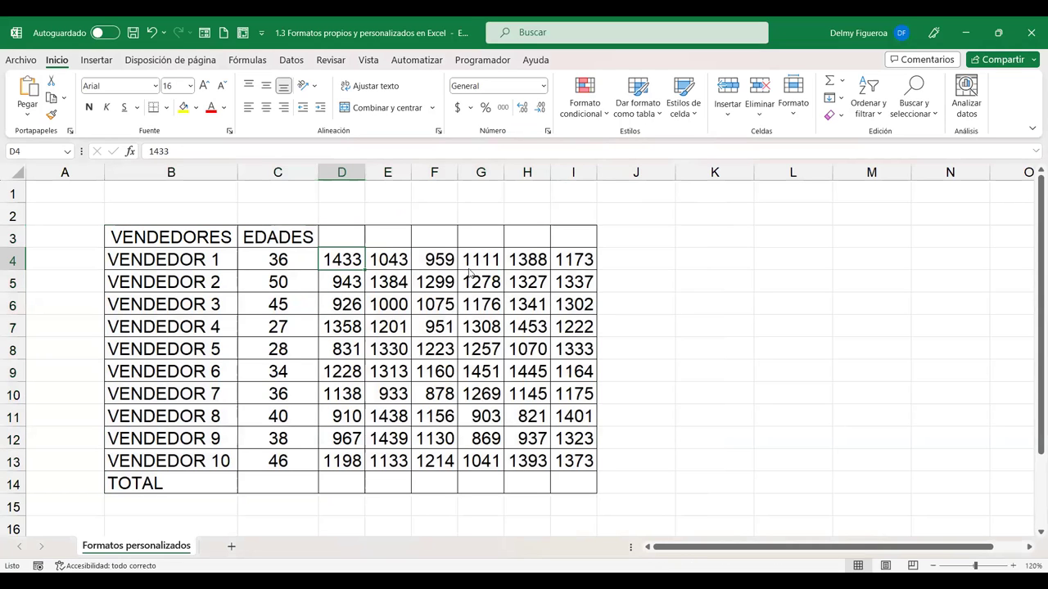
key("ctrl+1")
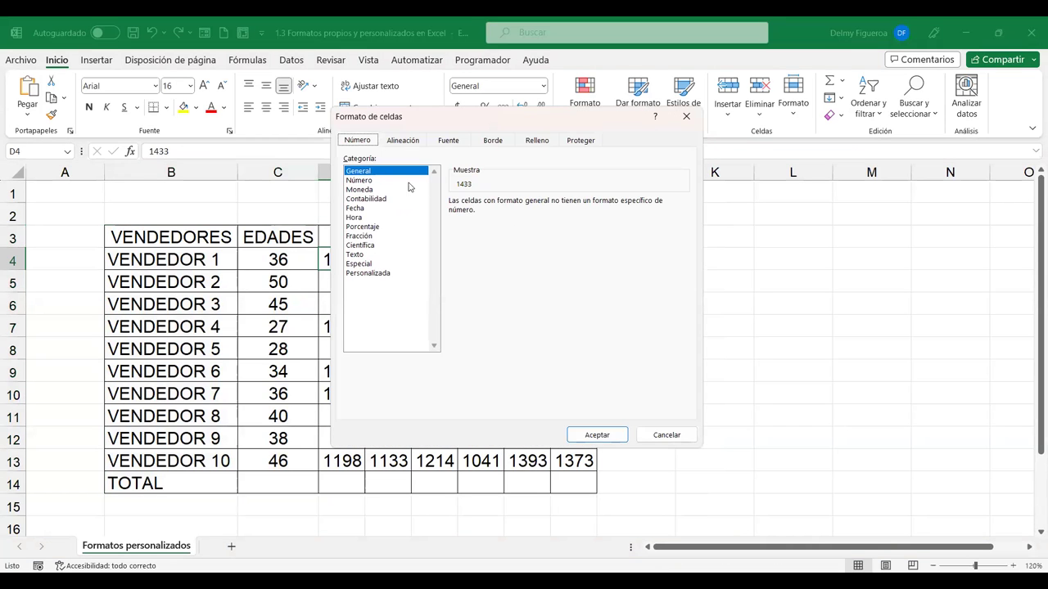
left_click(671, 436)
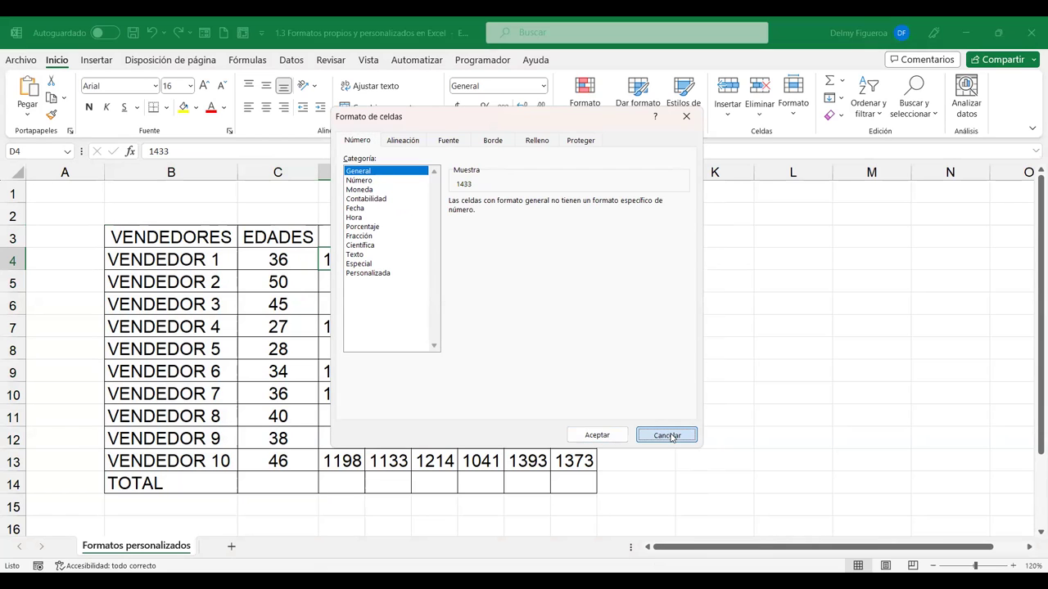
left_click(671, 436)
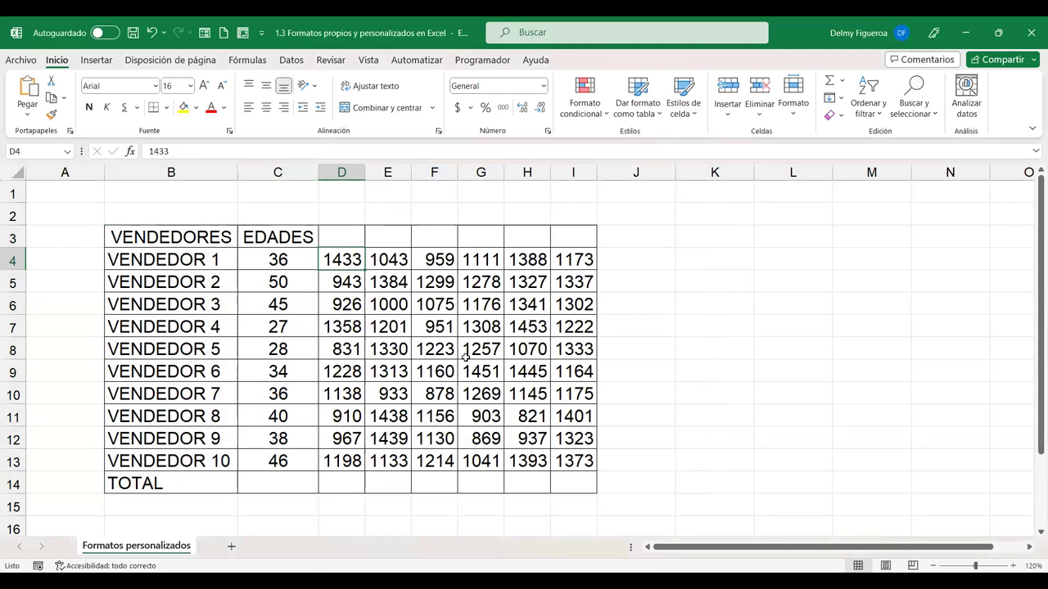
left_click(477, 350)
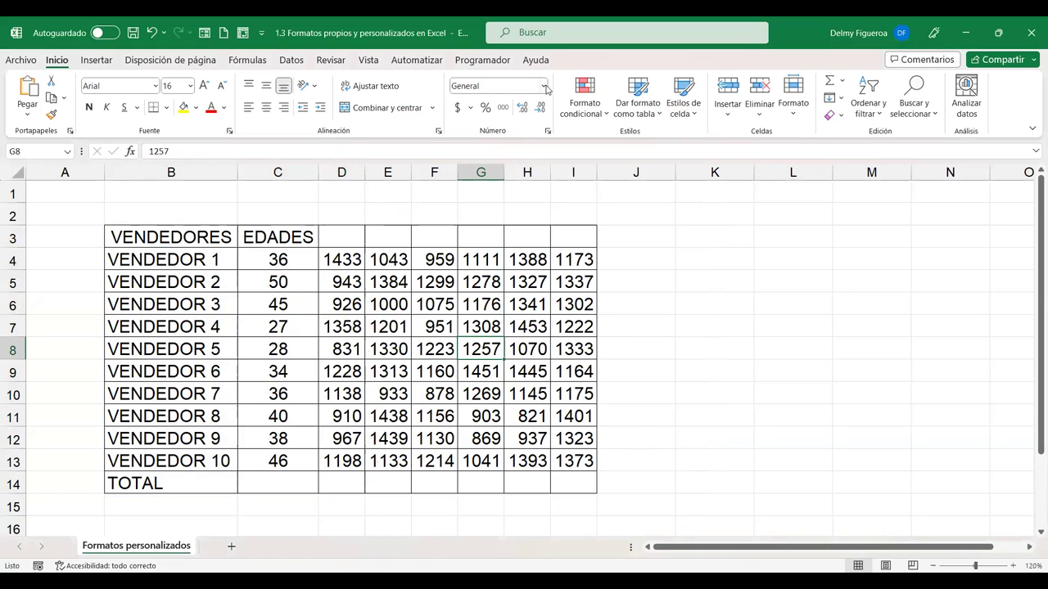
left_click(548, 131)
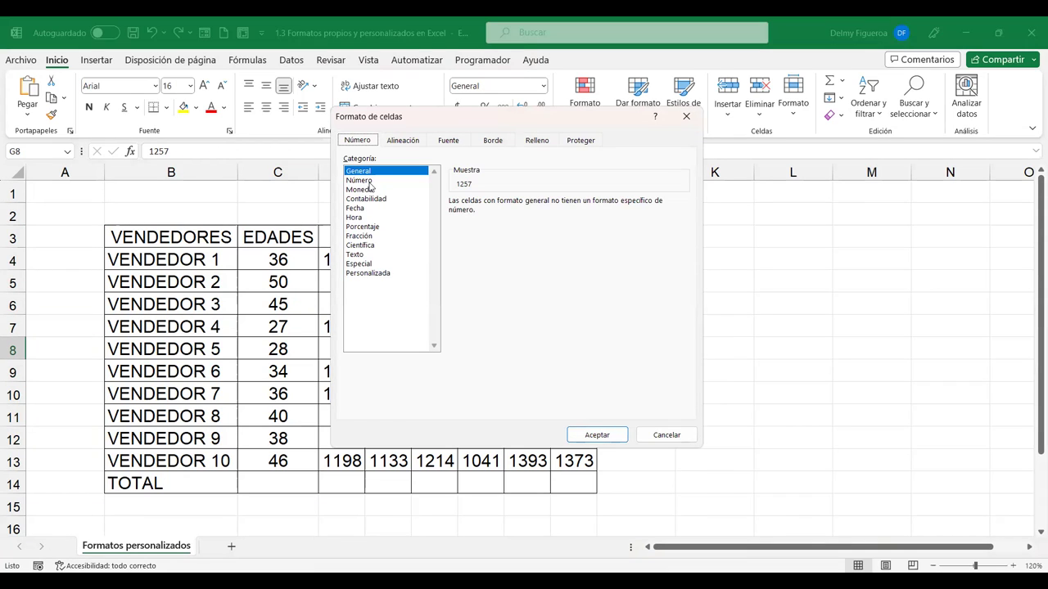
left_click(665, 435)
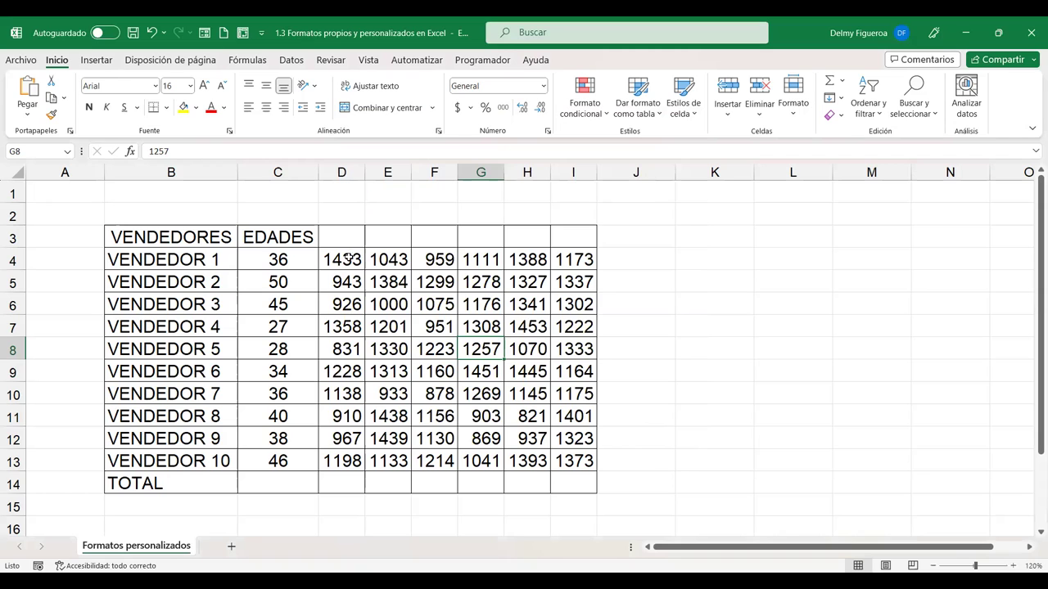
Format D4:D13 as Número with two decimals and thousands separators
left_click_drag(347, 259, 338, 466)
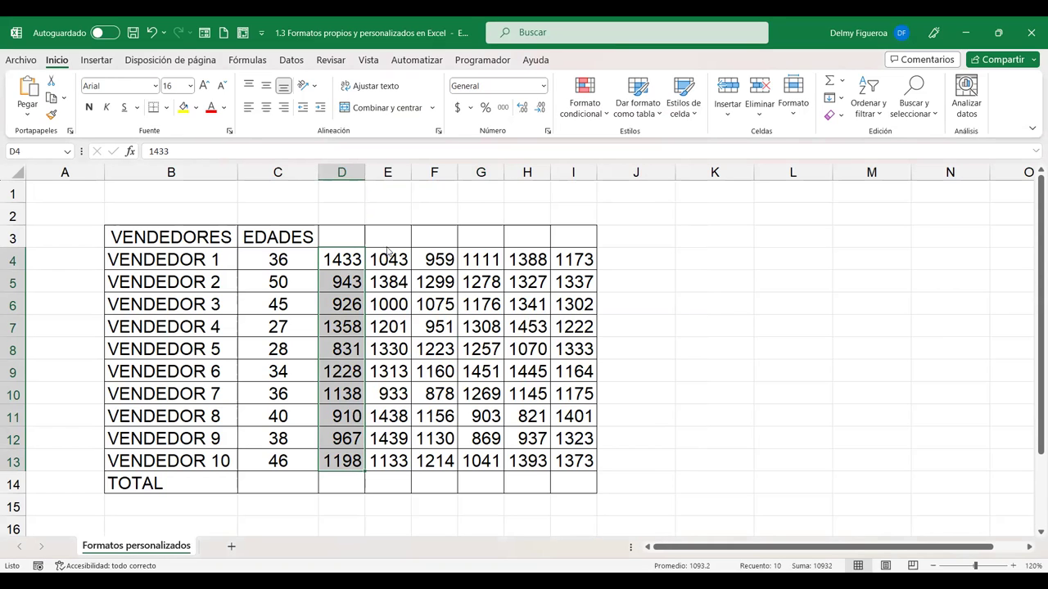
key("ctrl+1")
left_click(361, 181)
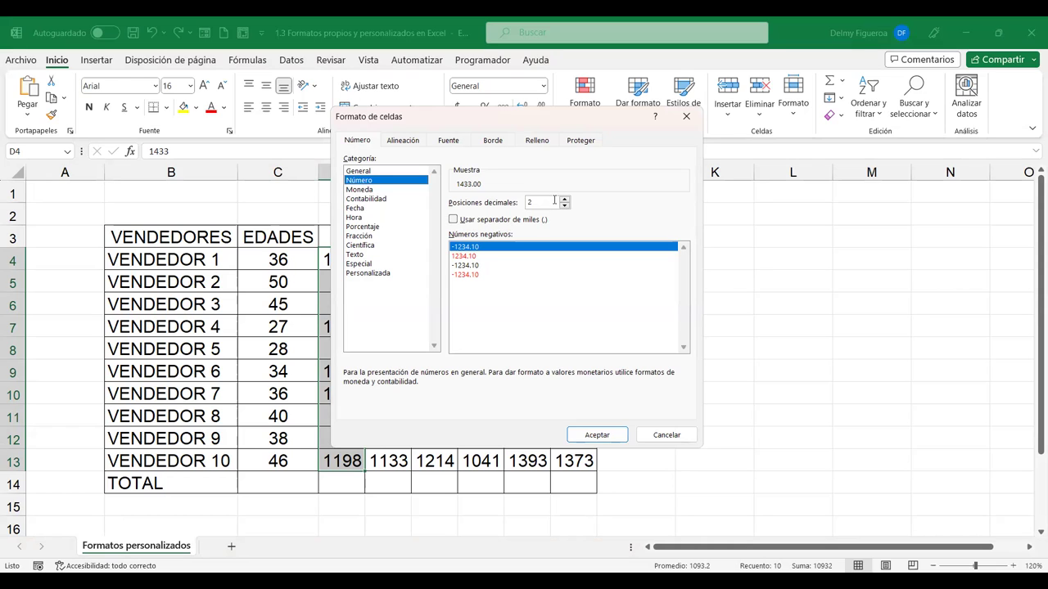
left_click(453, 221)
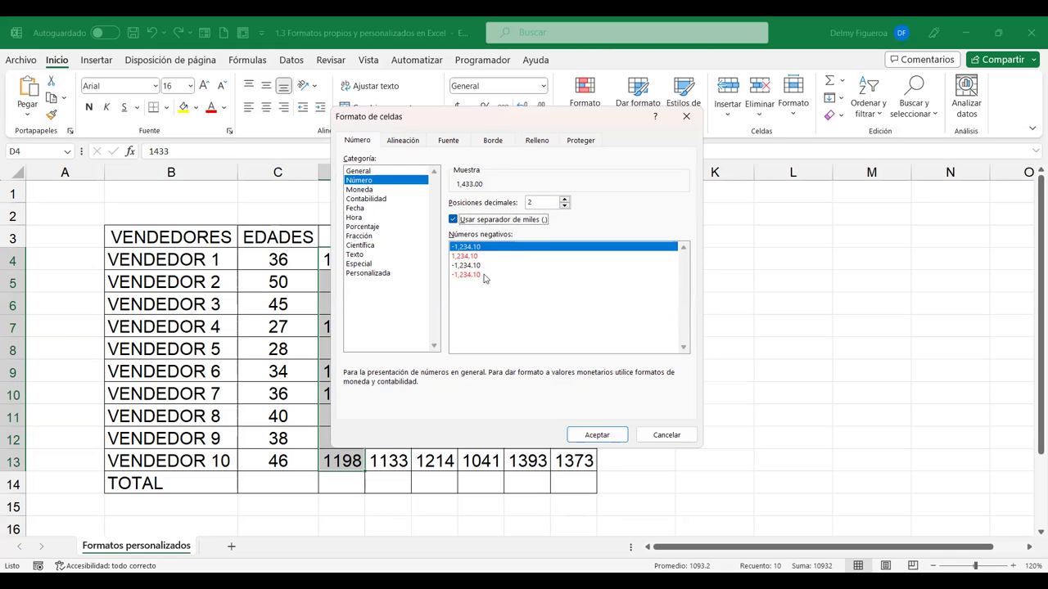
left_click(613, 438)
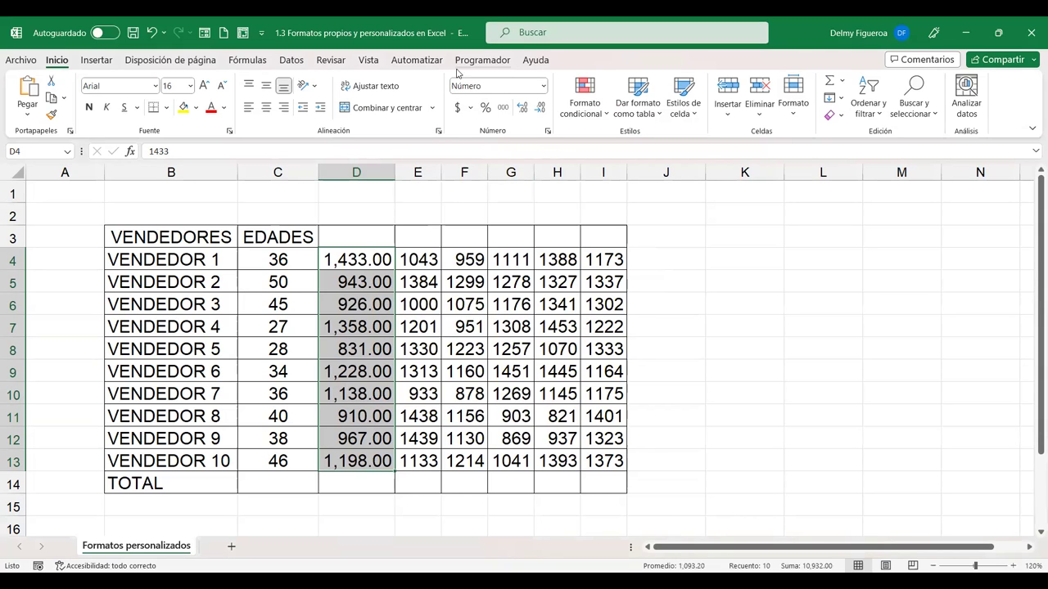
Enter -1,433 in cell D4
left_click(357, 257)
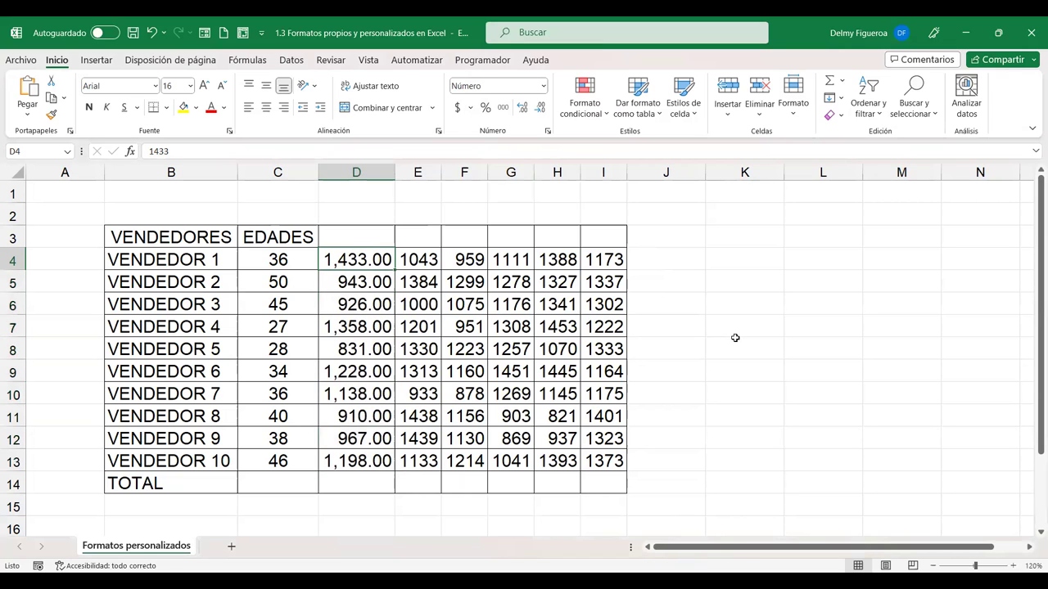
type("-1,433")
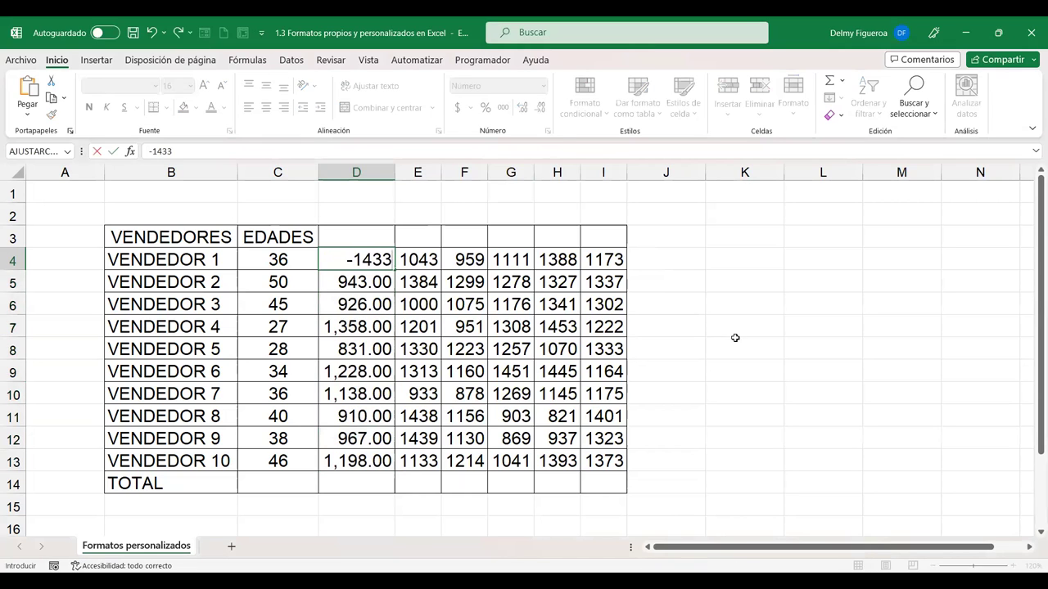
key("Return")
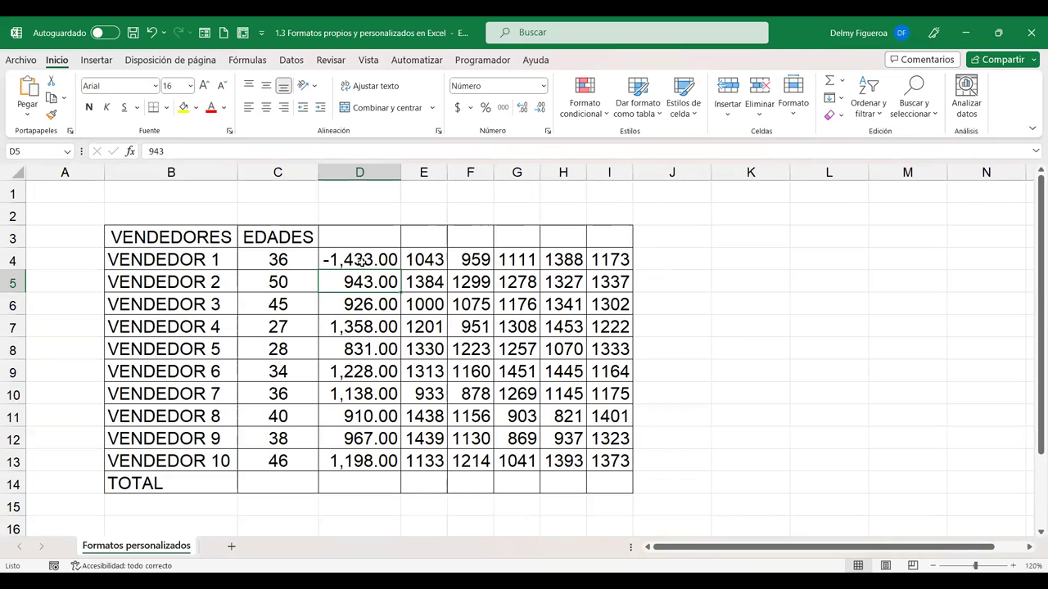
Show negatives in D4:D13 in red without a minus sign, as 1,433.00
left_click_drag(370, 258, 371, 458)
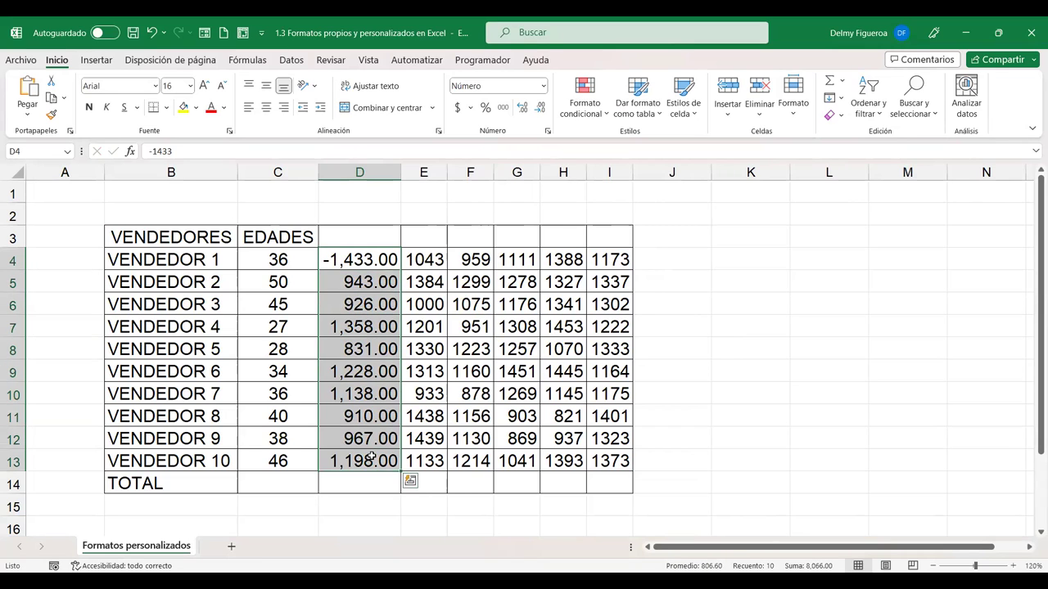
key("ctrl+1")
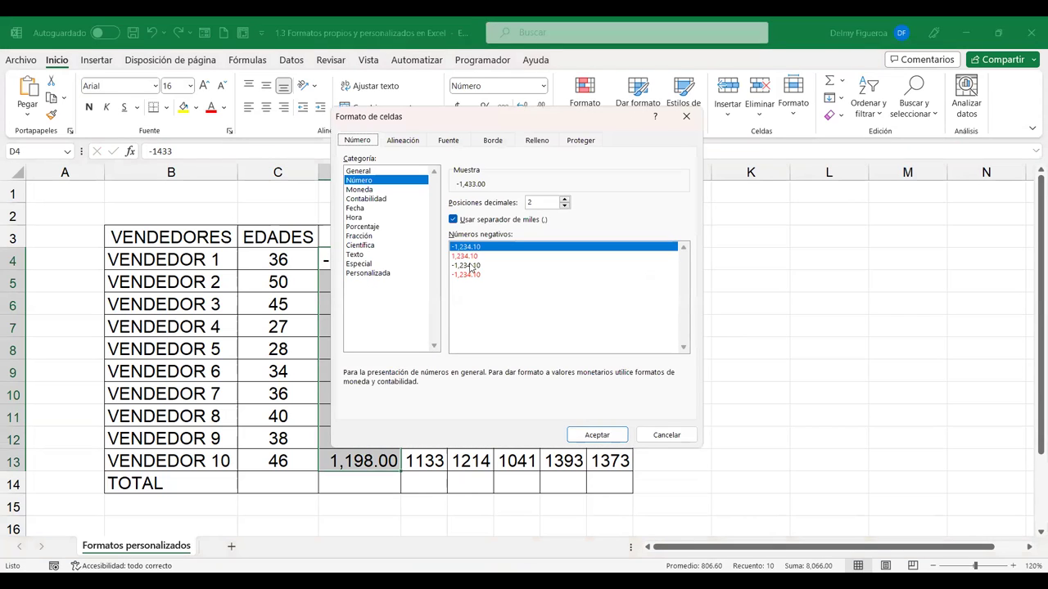
left_click(473, 257)
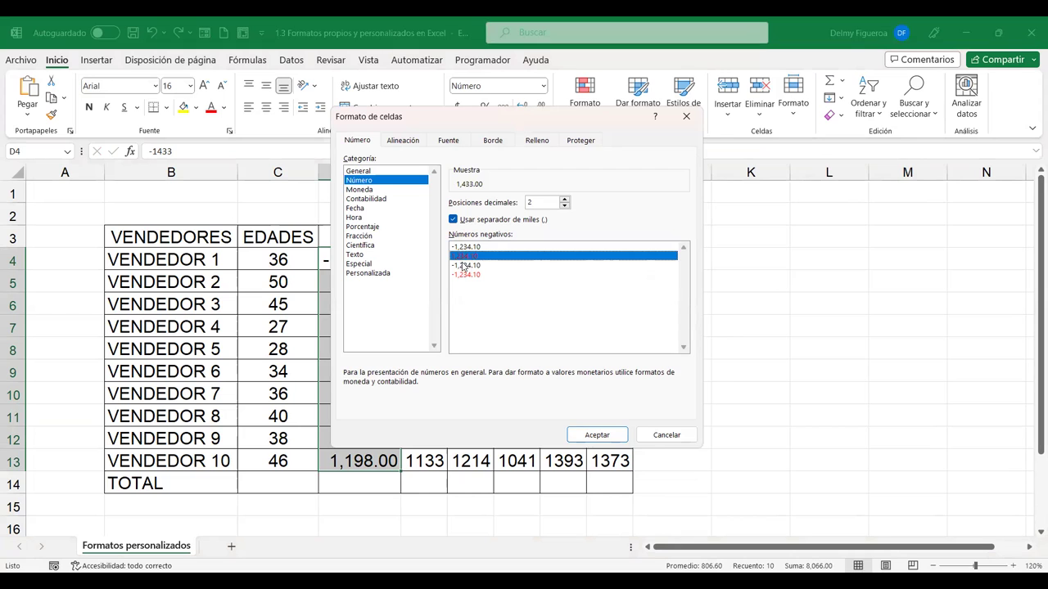
left_click(595, 435)
left_click(386, 260)
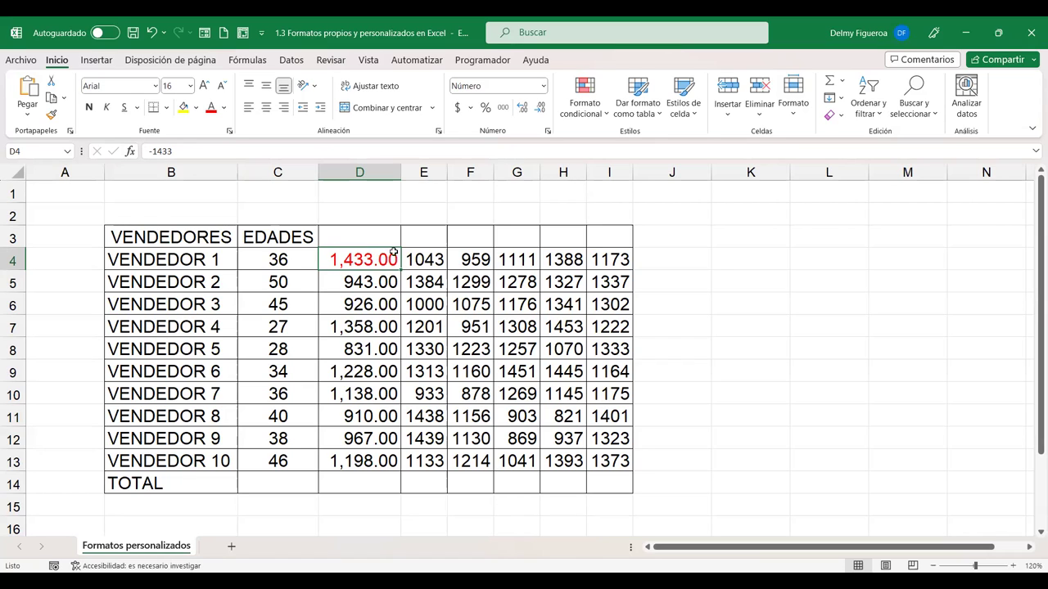
Enter -943 in cell D5
left_click(378, 282)
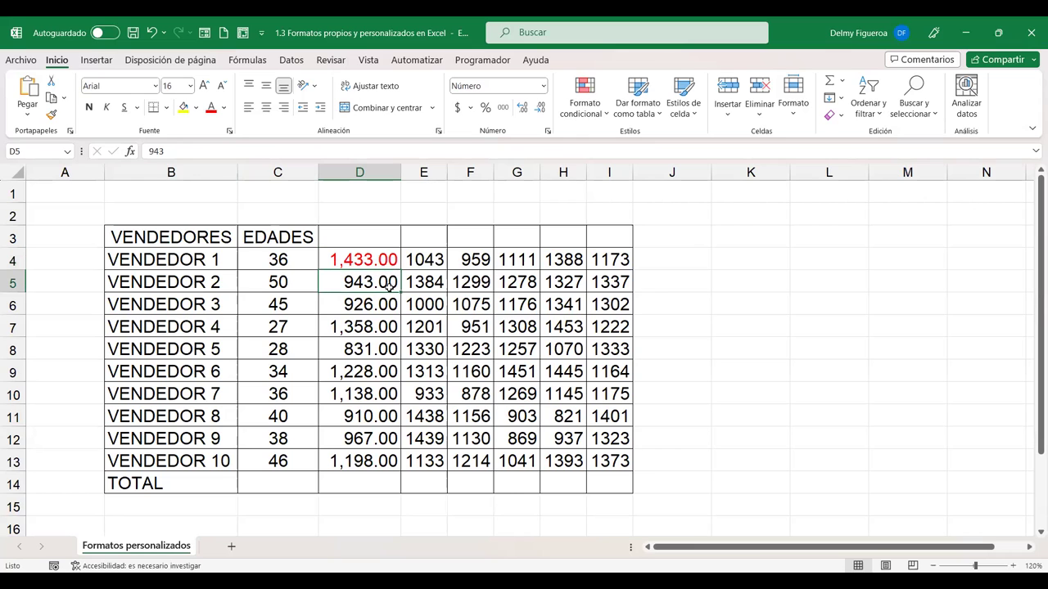
type("-943")
key("Return")
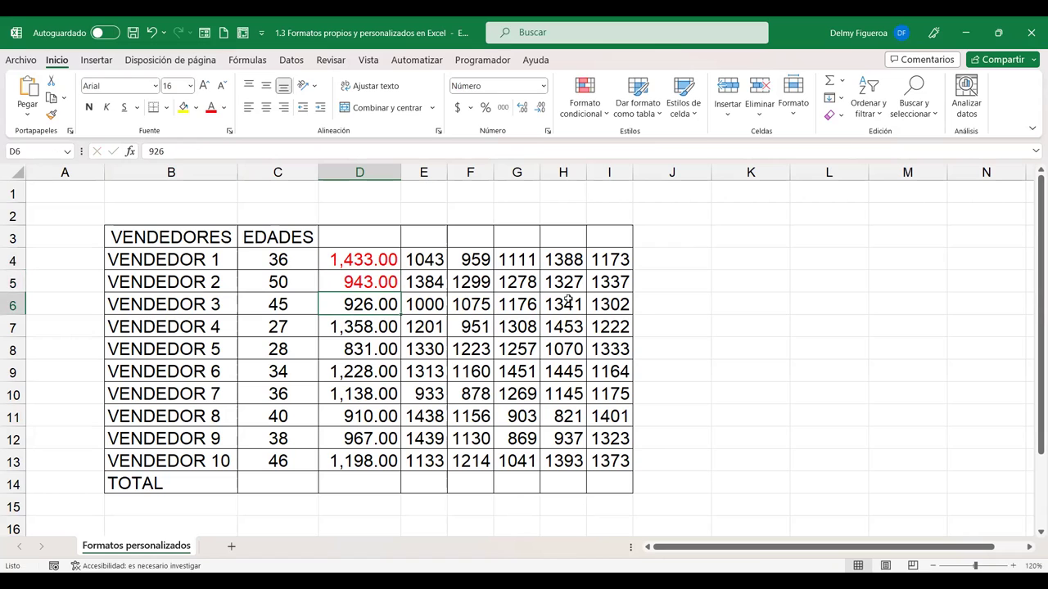
Switch D4:D13 negatives to the red -1,234.10 style with a minus sign
left_click_drag(364, 259, 360, 460)
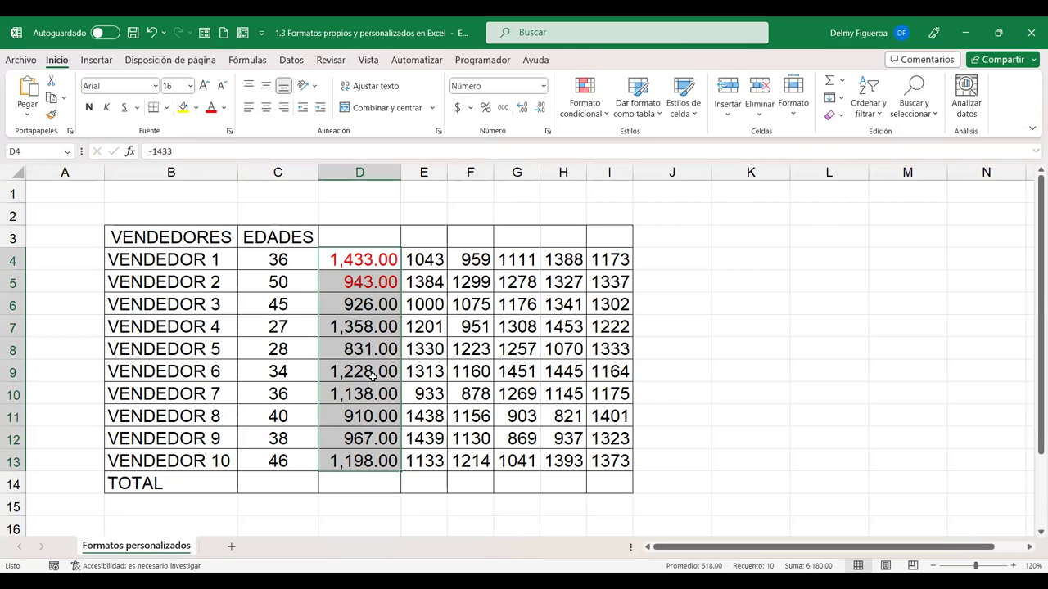
key("ctrl+1")
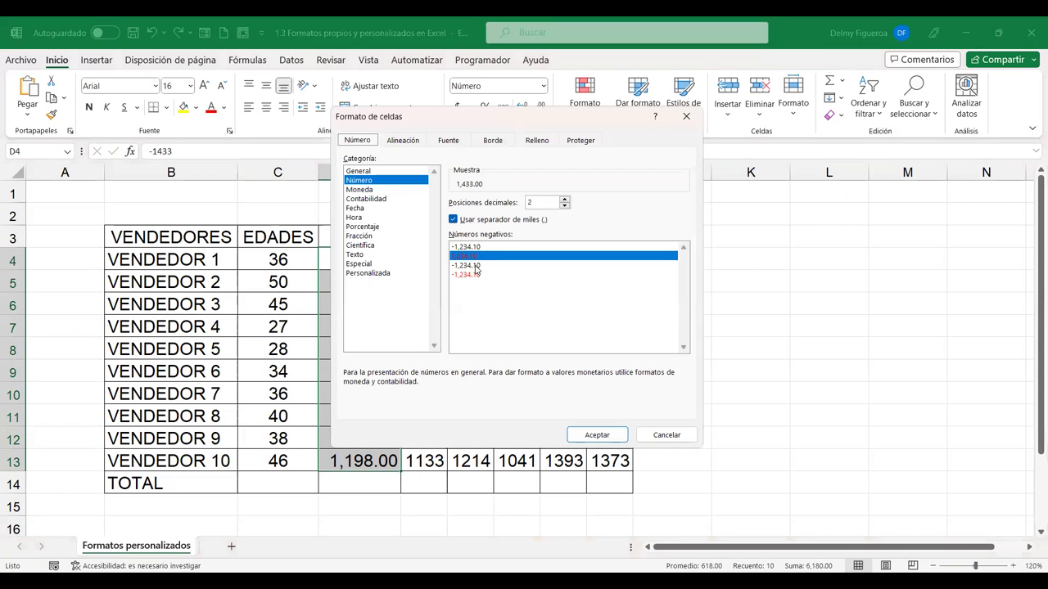
left_click(476, 266)
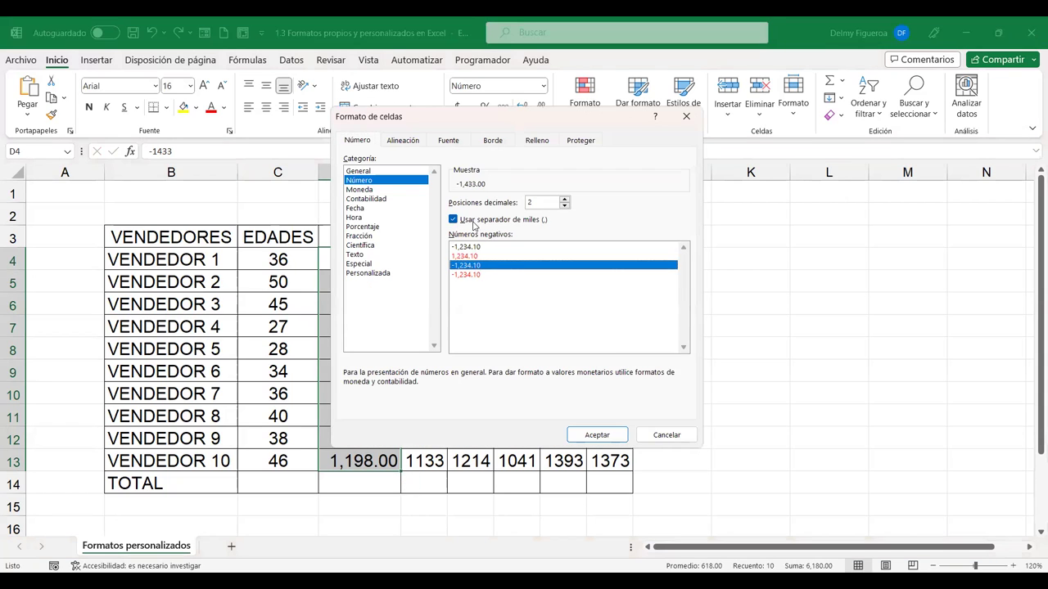
left_click(471, 276)
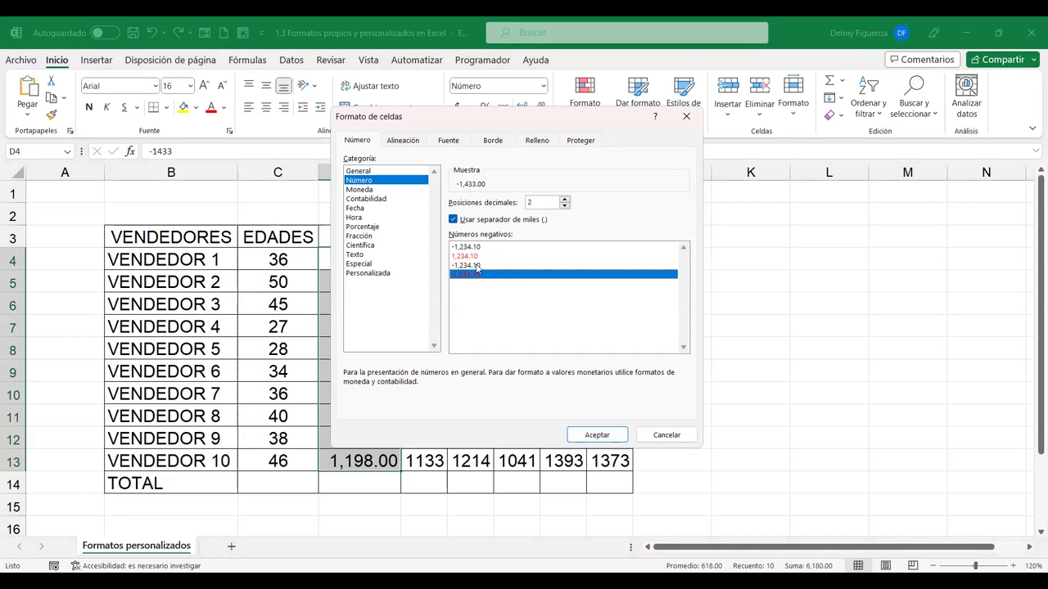
left_click(475, 266)
left_click(473, 276)
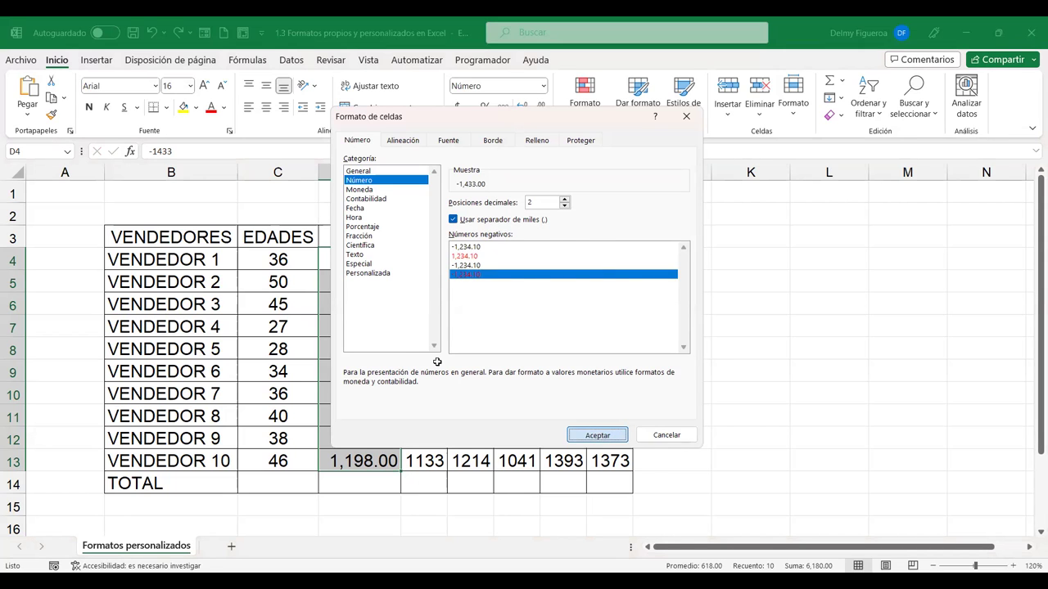
key("Return")
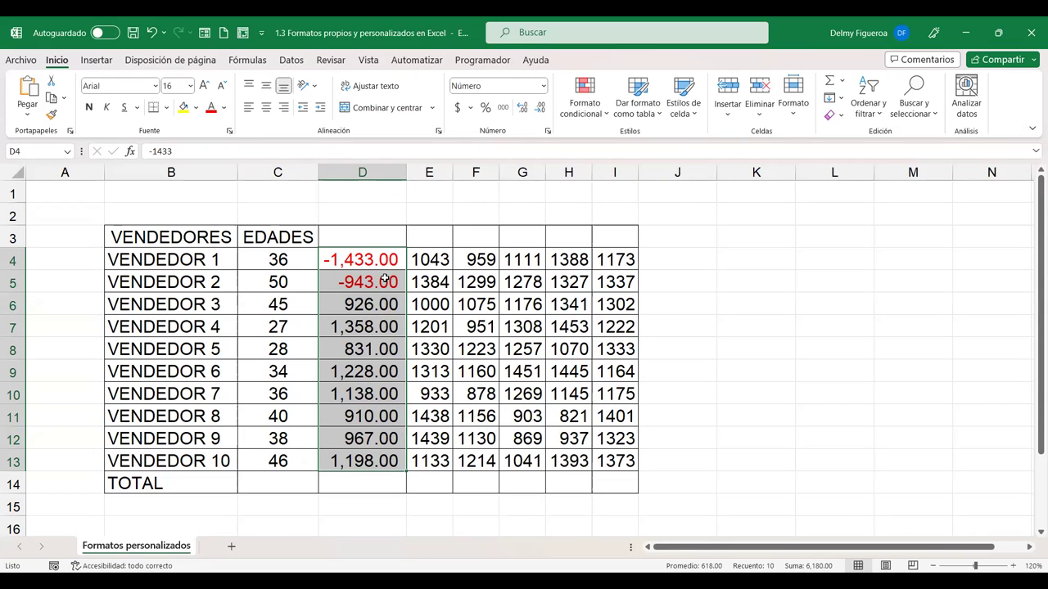
key("ctrl+1")
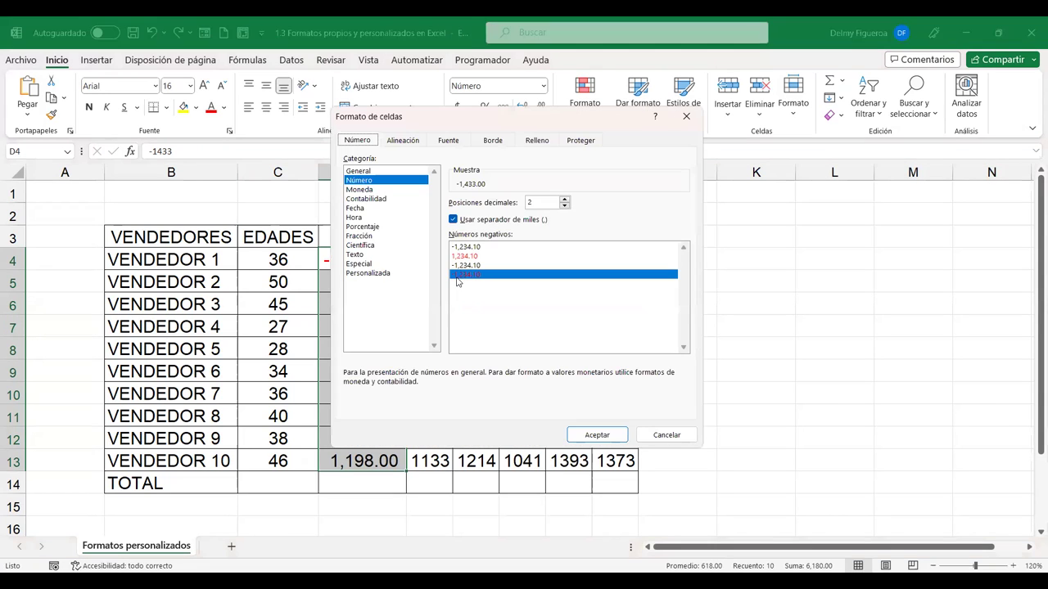
left_click(668, 435)
key("Escape")
Format E4:E13 as Moneda with the $ symbol and red minus-sign negatives
left_click_drag(429, 262, 432, 461)
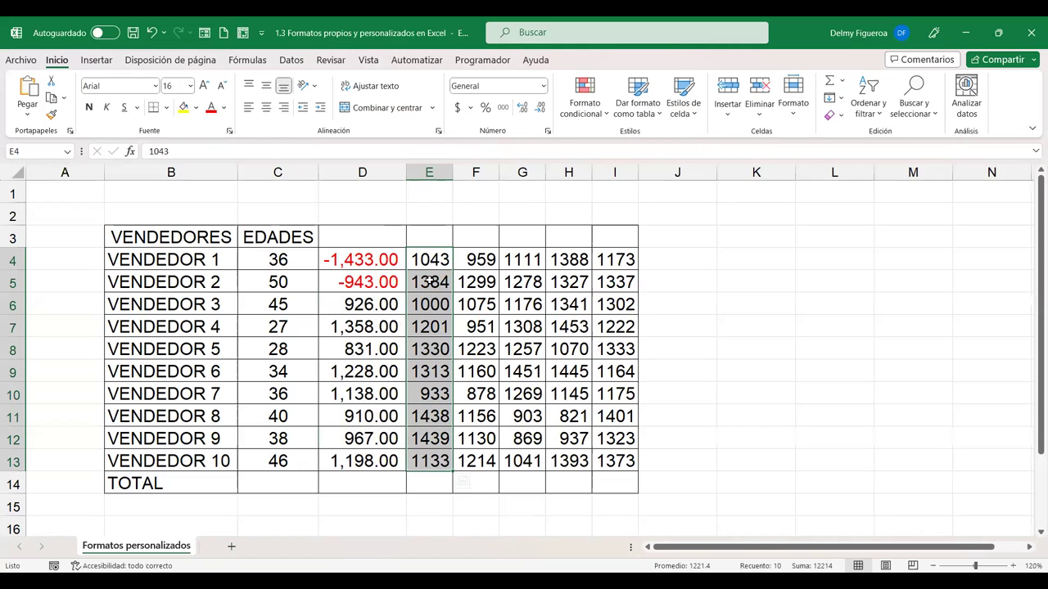
left_click(544, 88)
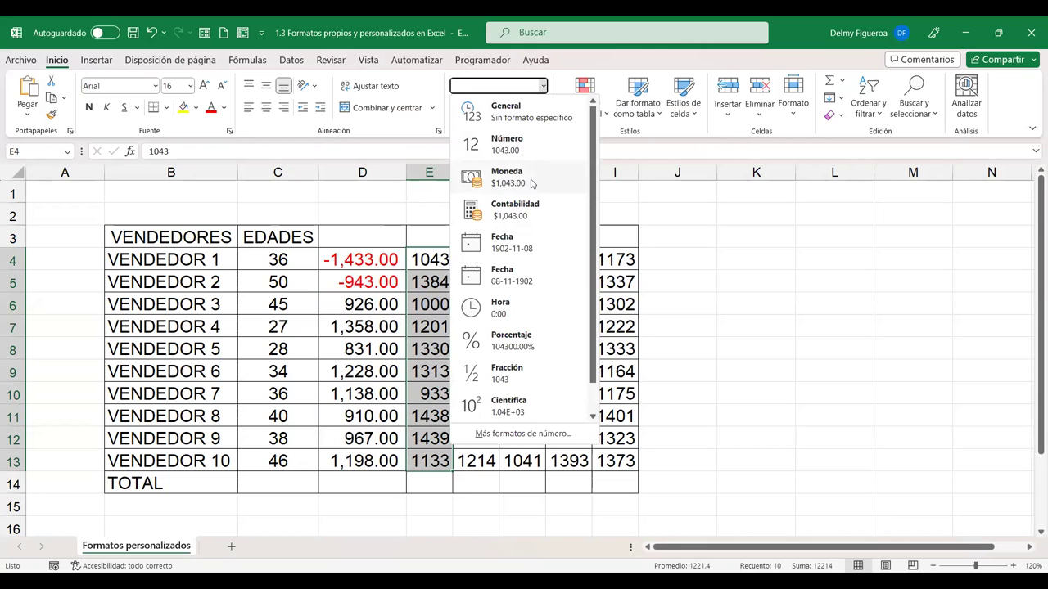
left_click(514, 181)
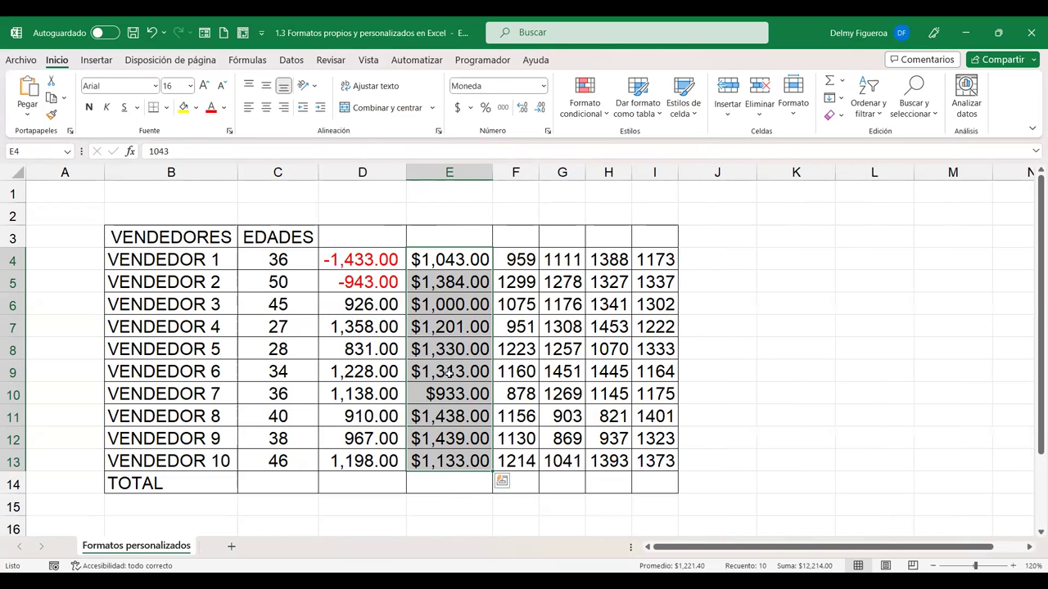
key("ctrl+1")
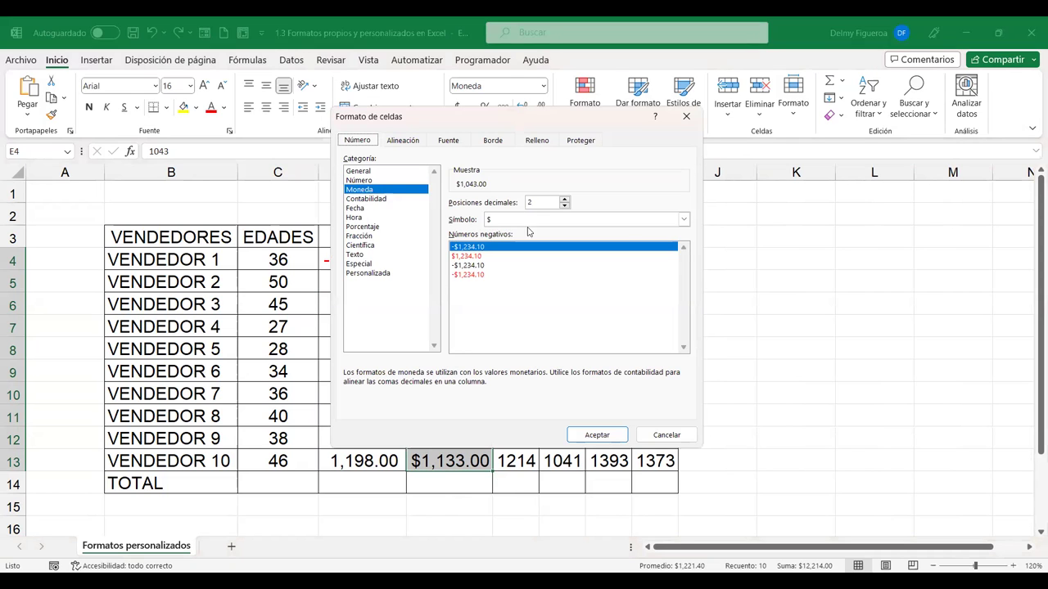
left_click(683, 220)
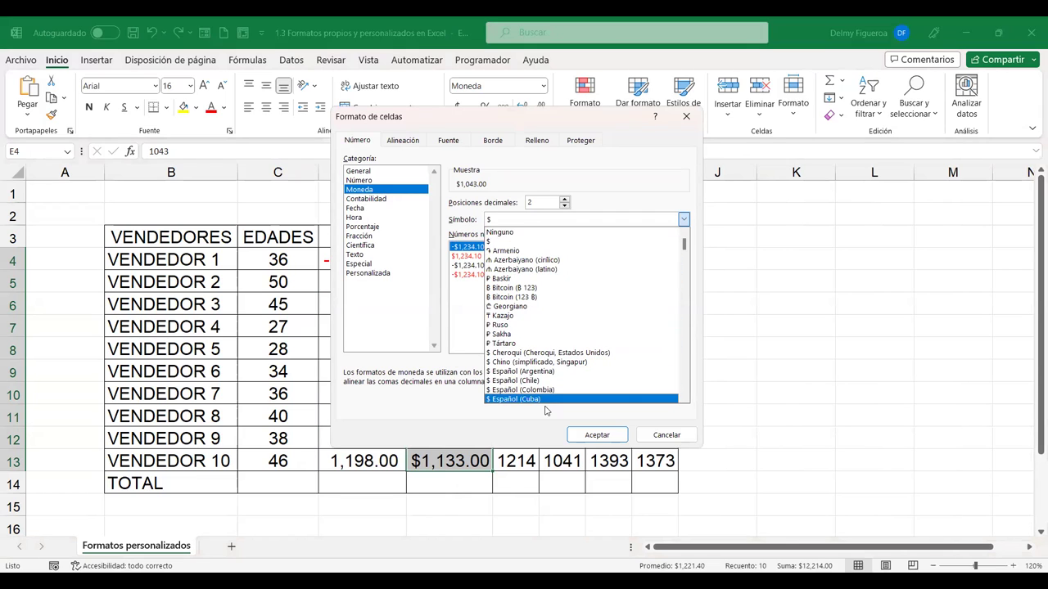
left_click(553, 178)
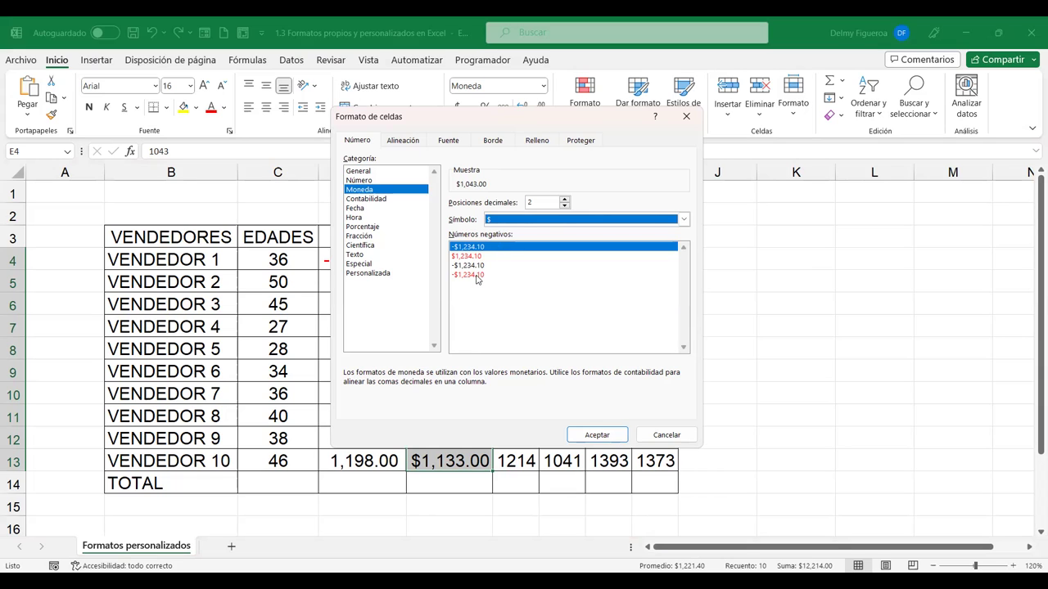
left_click(477, 276)
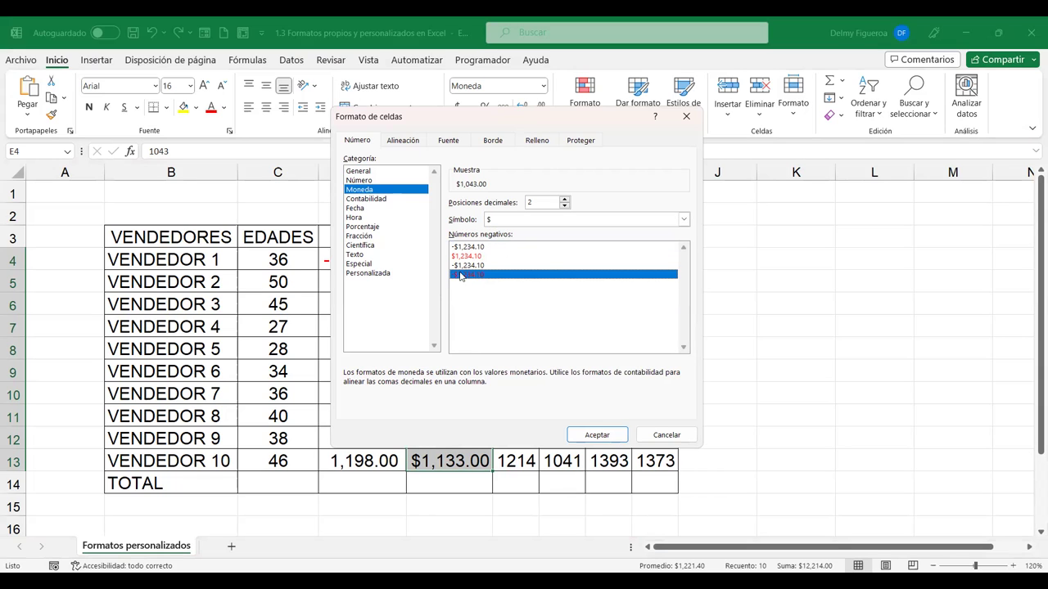
left_click(607, 438)
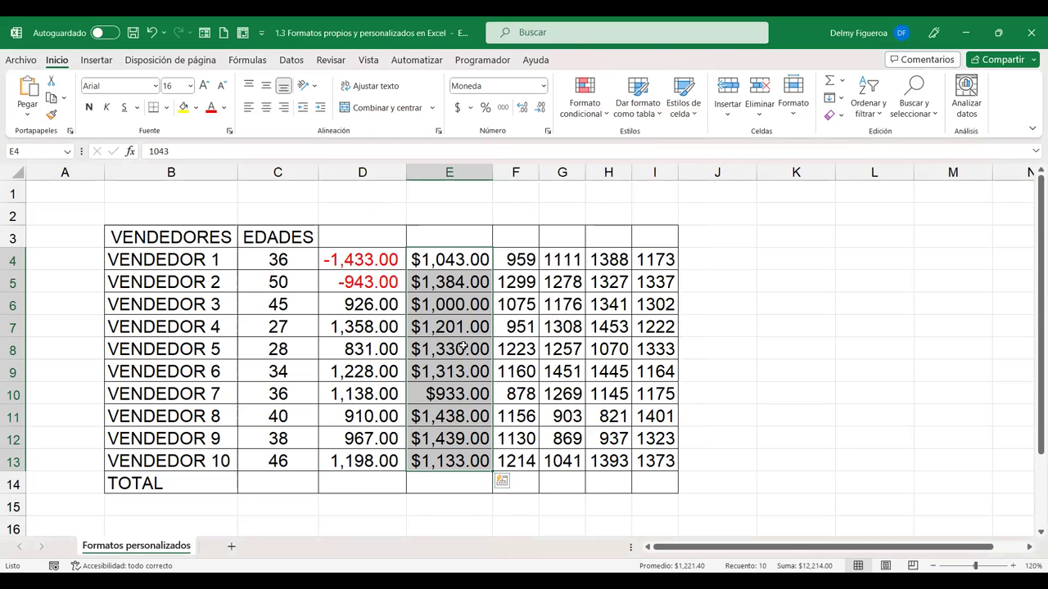
Enter -1000 in E6 so it shows as red -$1,000.00, and reconfirm E4:E13's currency format
left_click(468, 305)
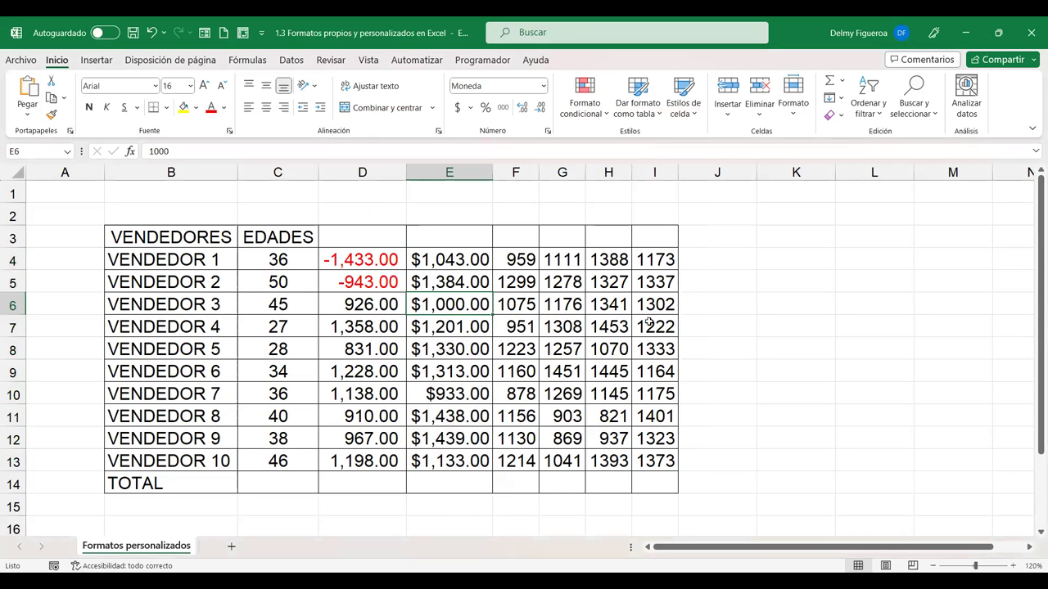
type("-1000")
key("Return")
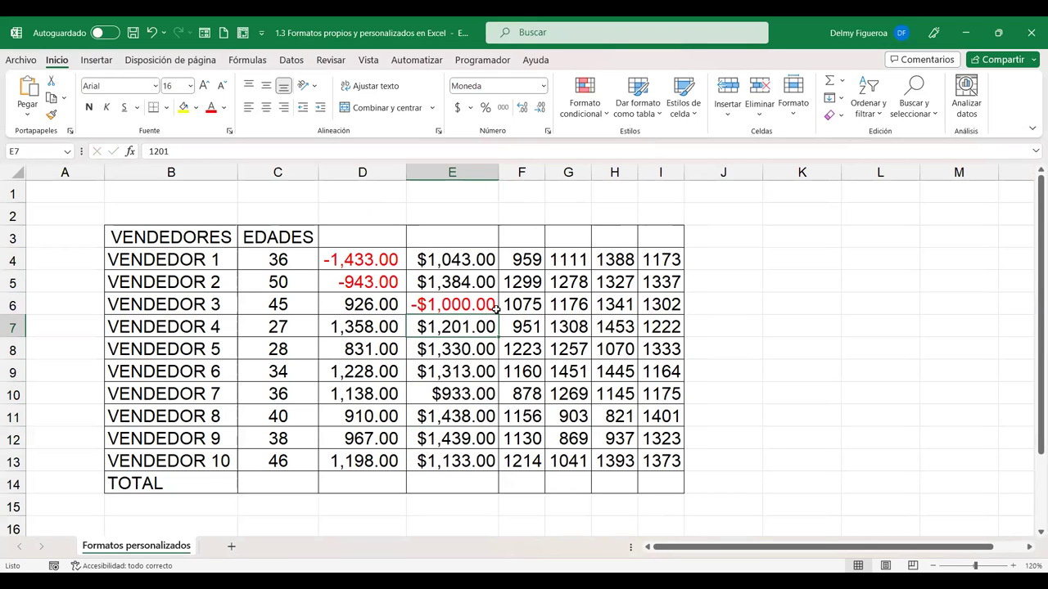
left_click_drag(461, 259, 459, 455)
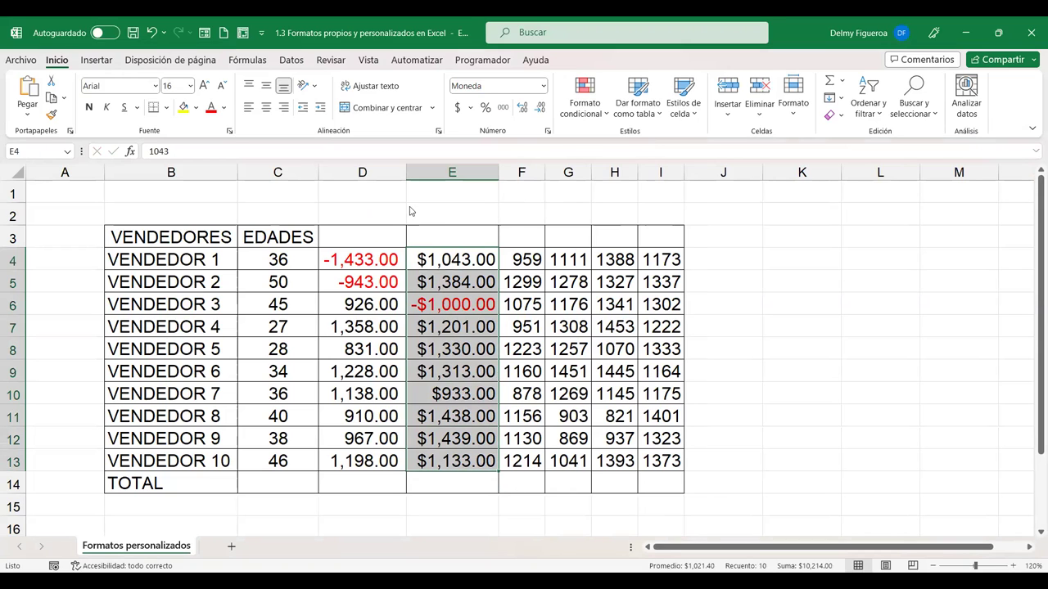
key("ctrl+1")
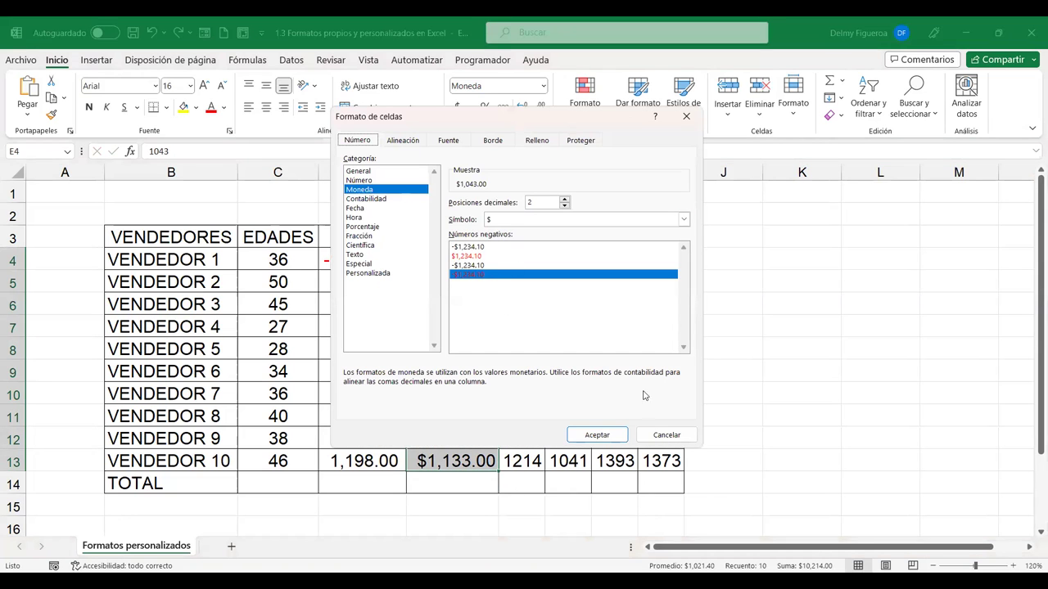
left_click(597, 436)
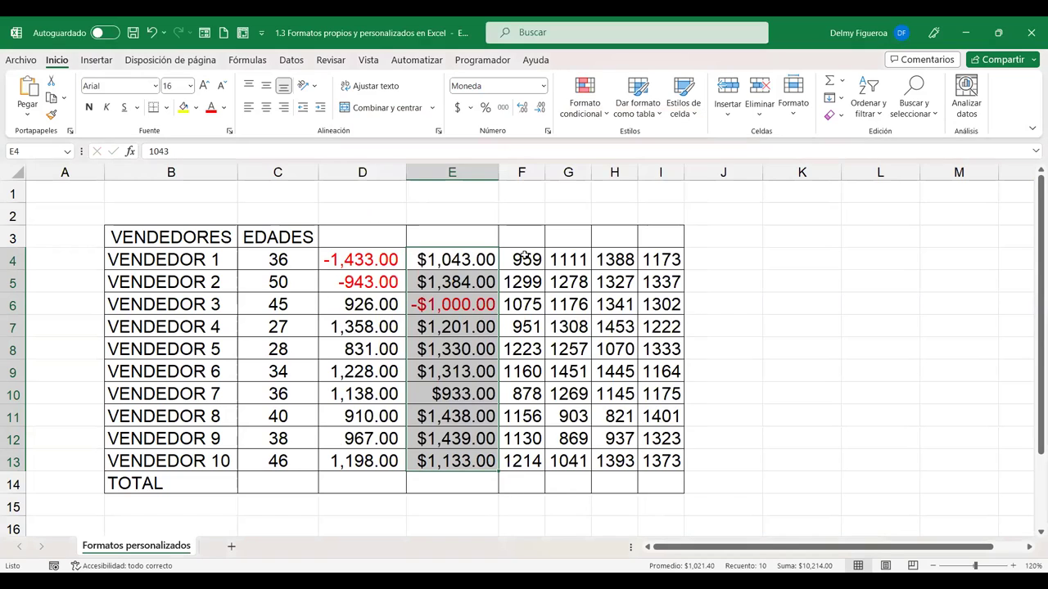
Format F4:F13 as Contabilidad with the $ symbol and 2 decimals, e.g. $ 959.00
left_click_drag(525, 259, 523, 460)
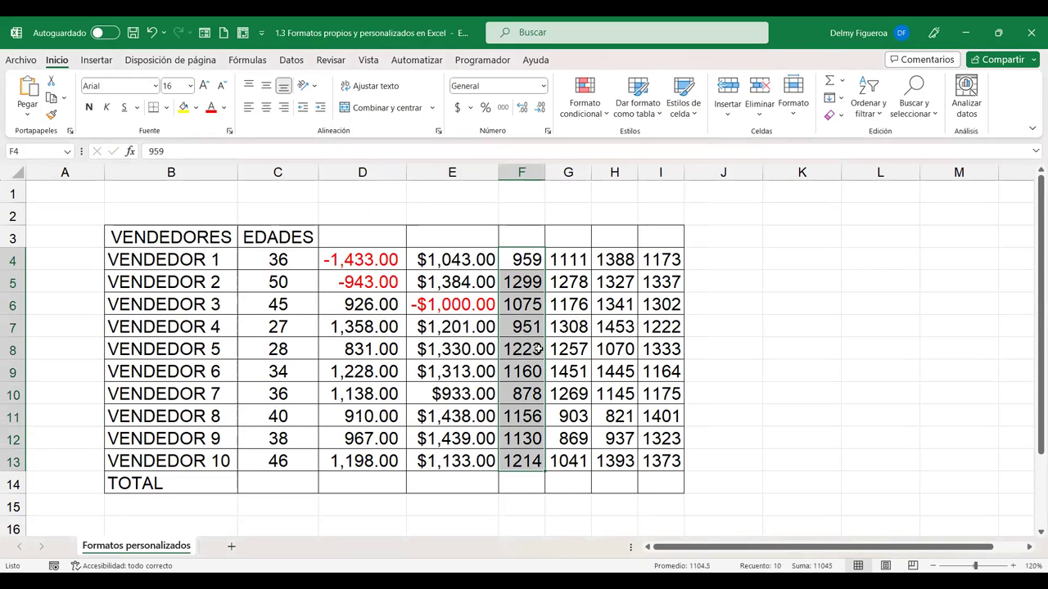
key("ctrl+1")
left_click(368, 199)
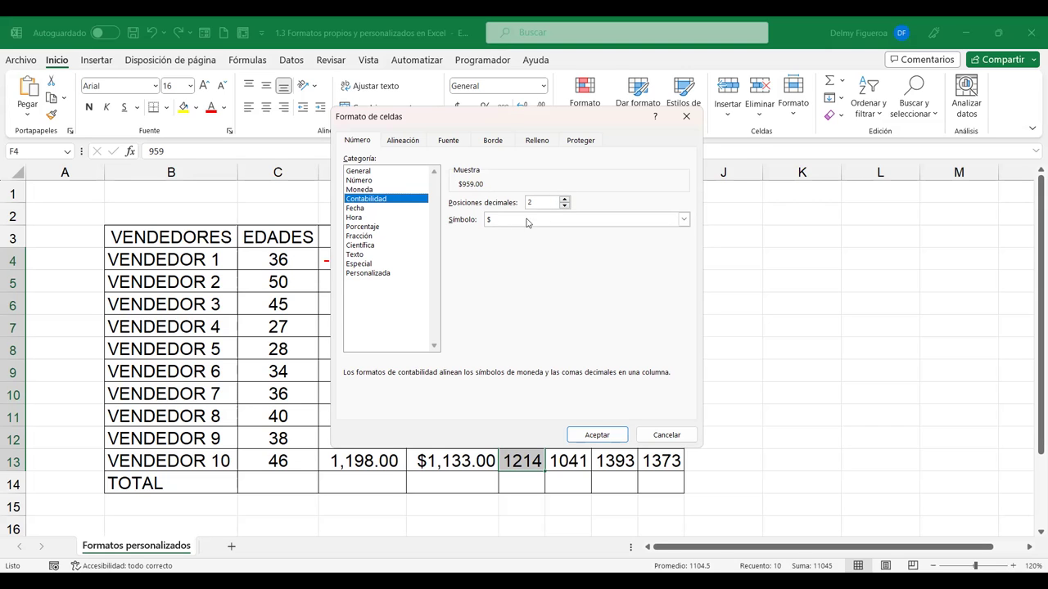
left_click(643, 221)
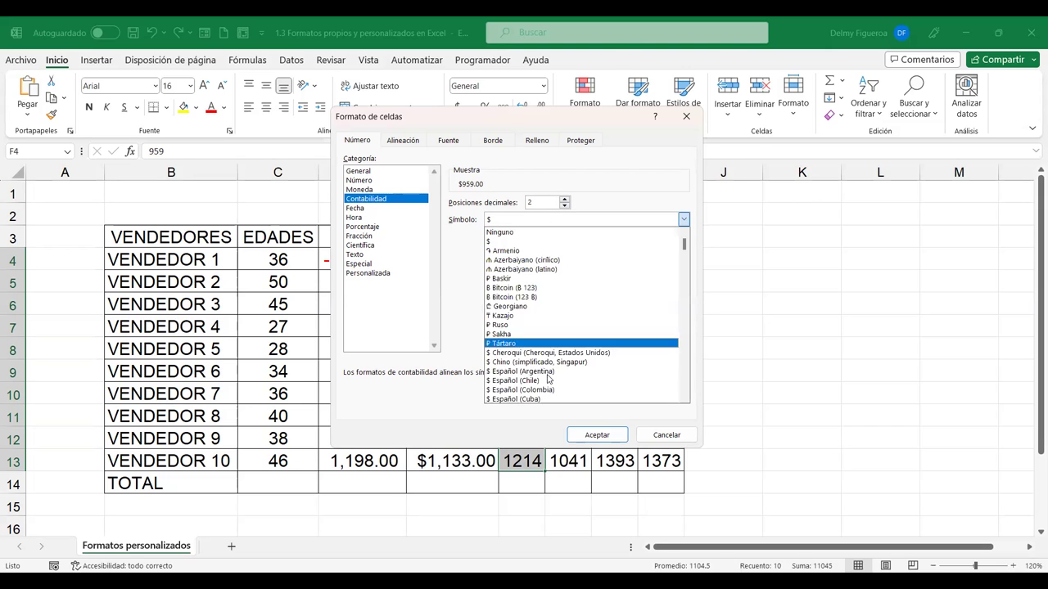
left_click(456, 237)
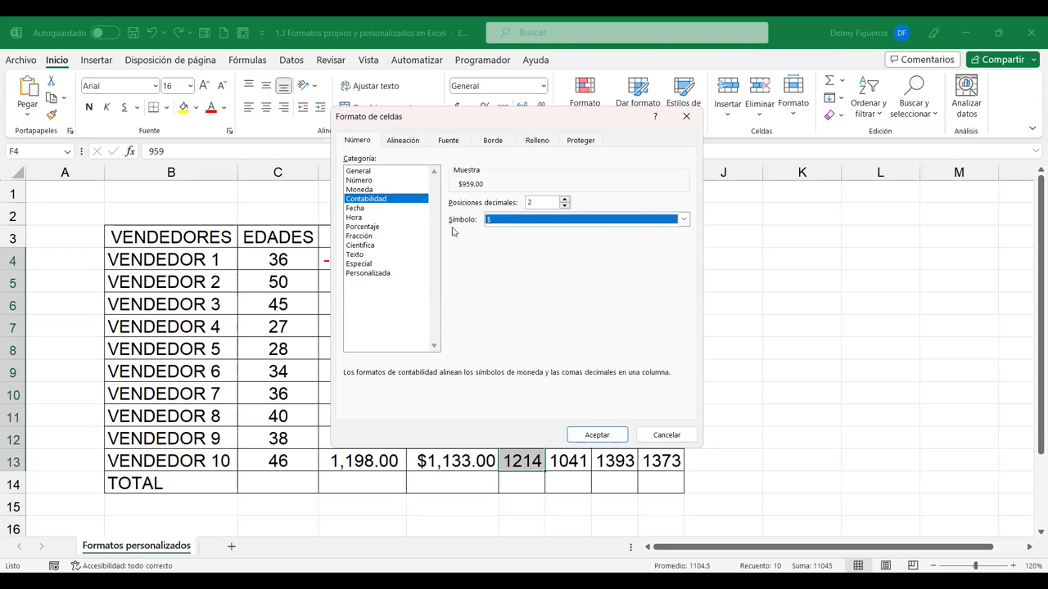
left_click(395, 190)
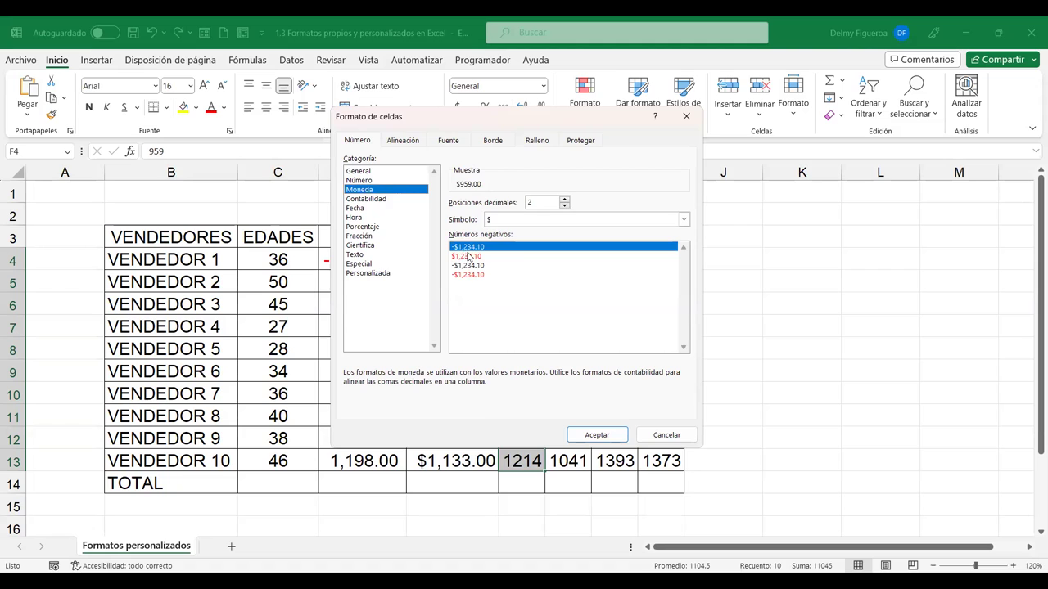
left_click(389, 199)
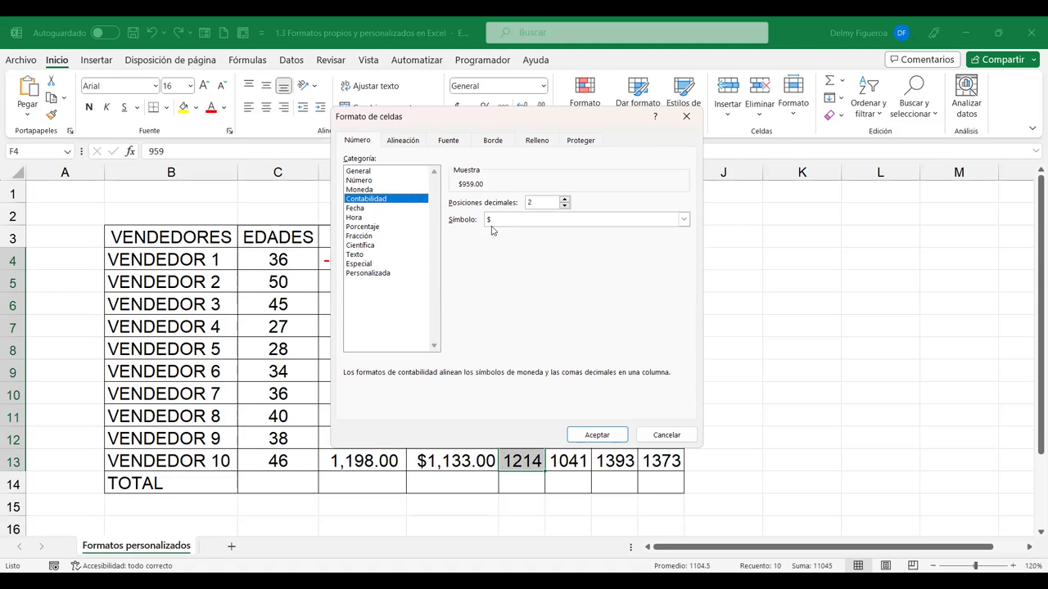
left_click(600, 436)
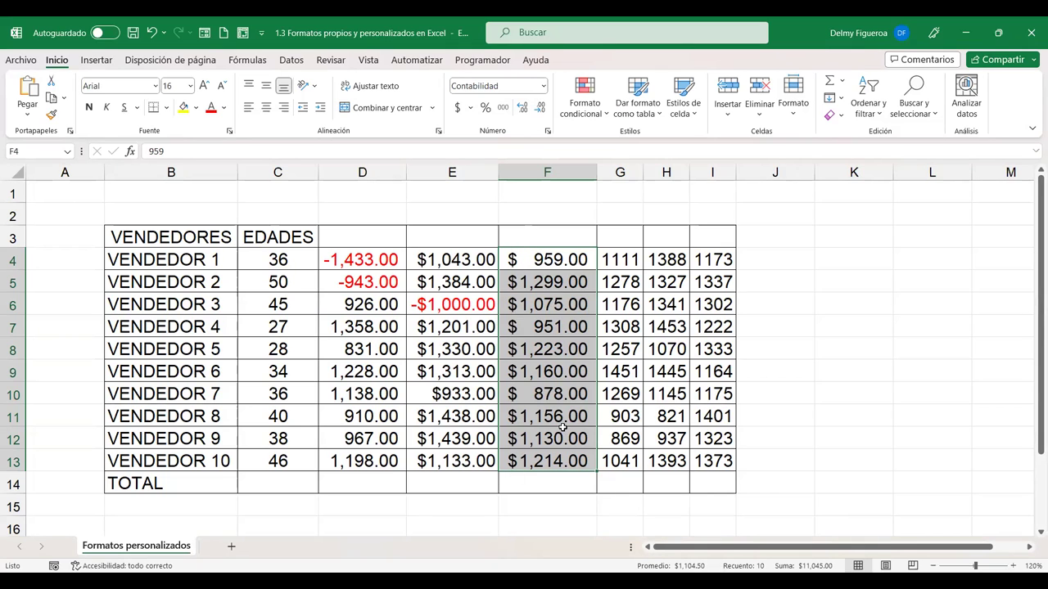
key("ctrl+1")
left_click(668, 435)
left_click(633, 257)
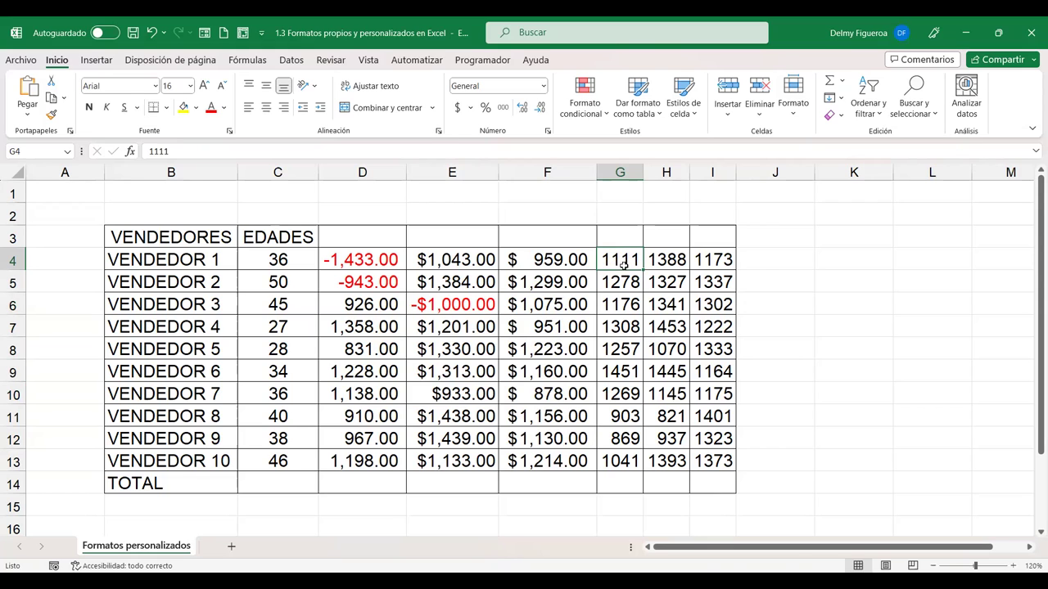
Apply the Fecha yyyy-mm-dd format to G4:G13, e.g. 1903-01-15
left_click_drag(622, 258, 620, 458)
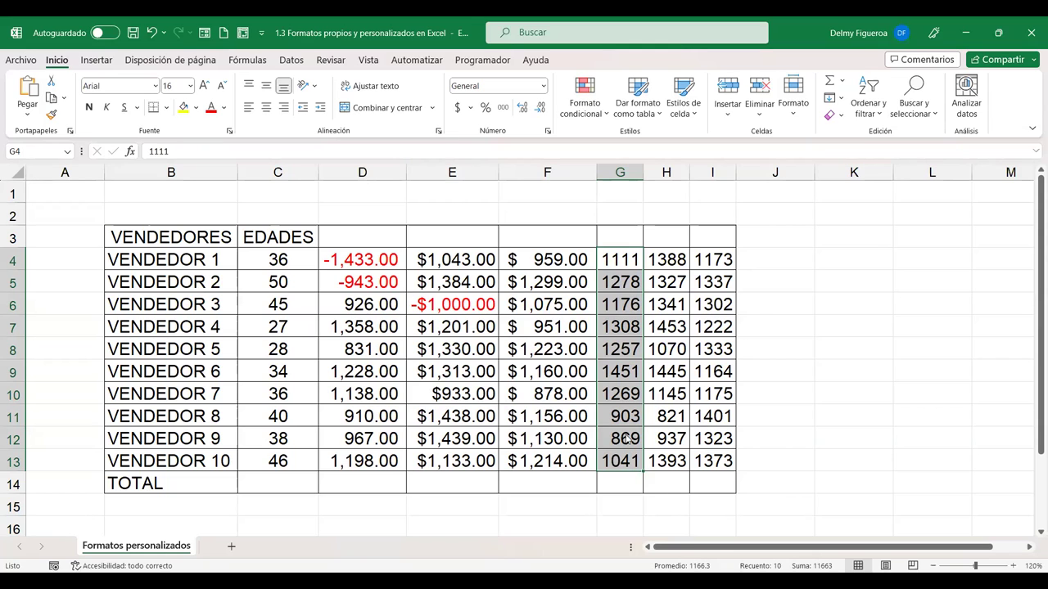
key("ctrl+1")
left_click(355, 208)
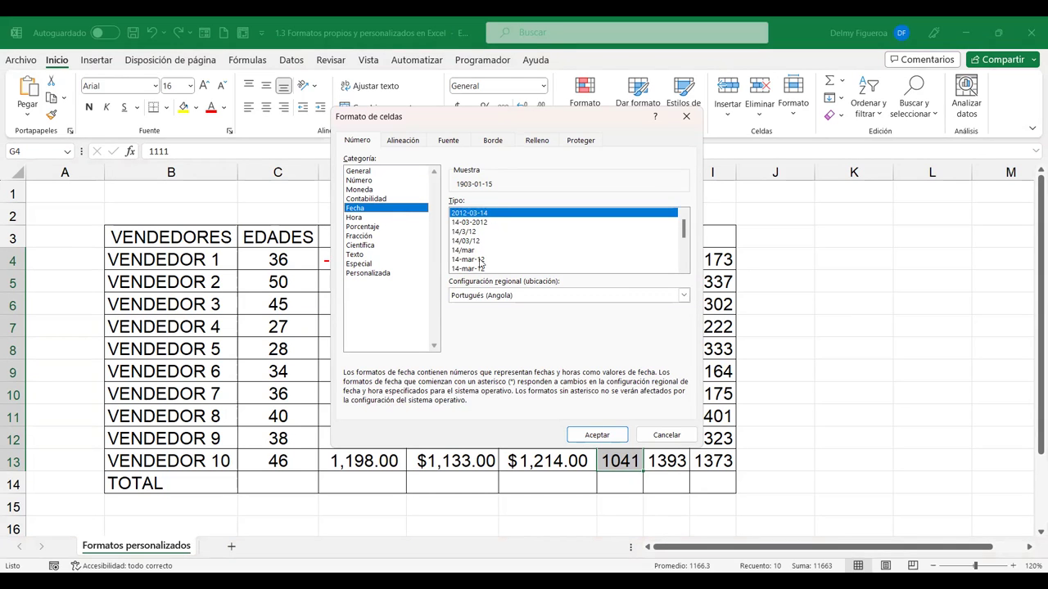
left_click(609, 438)
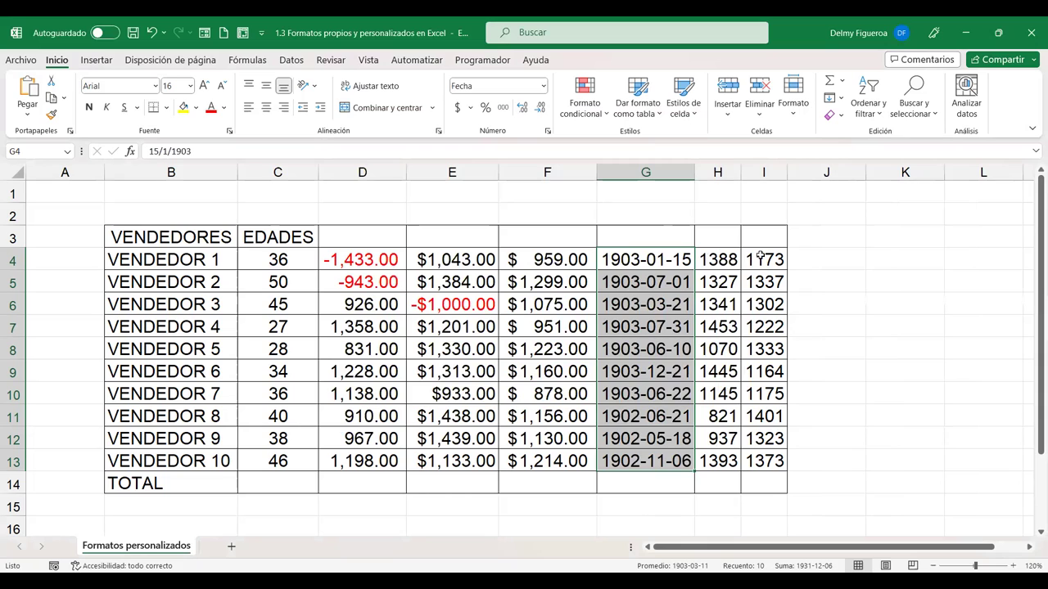
Check the converted dates in G4 through G10, then select the empty TOTAL cell G14
left_click(638, 259)
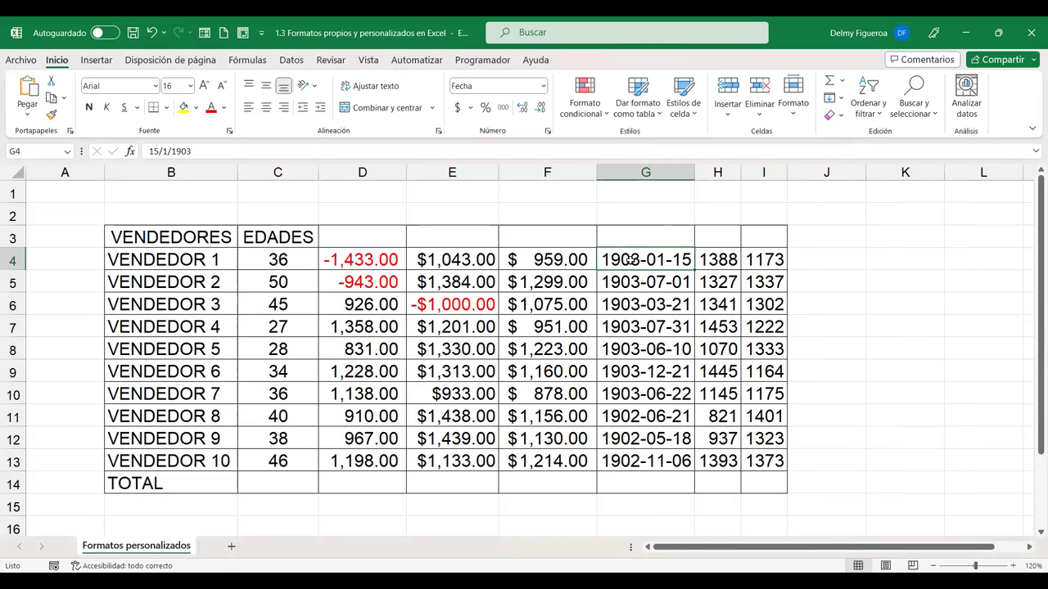
left_click(672, 274)
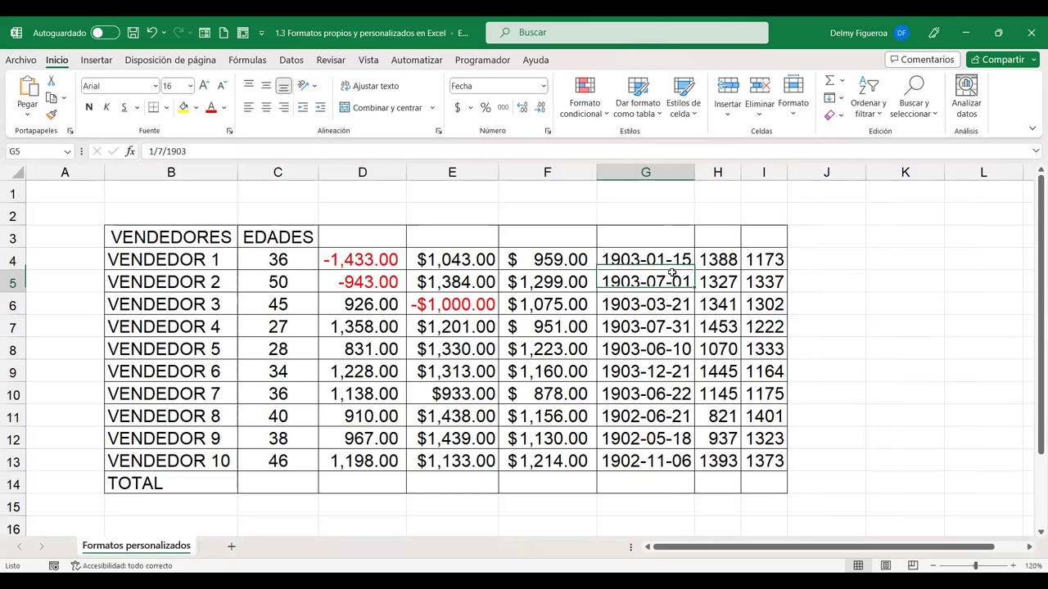
left_click(673, 309)
left_click(670, 348)
left_click(665, 392)
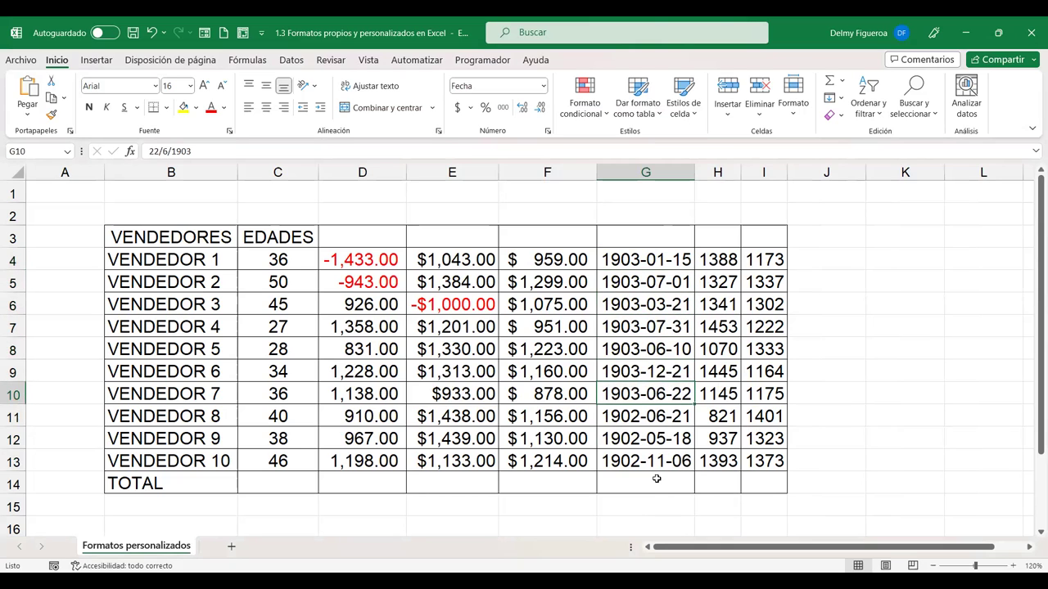
left_click(655, 484)
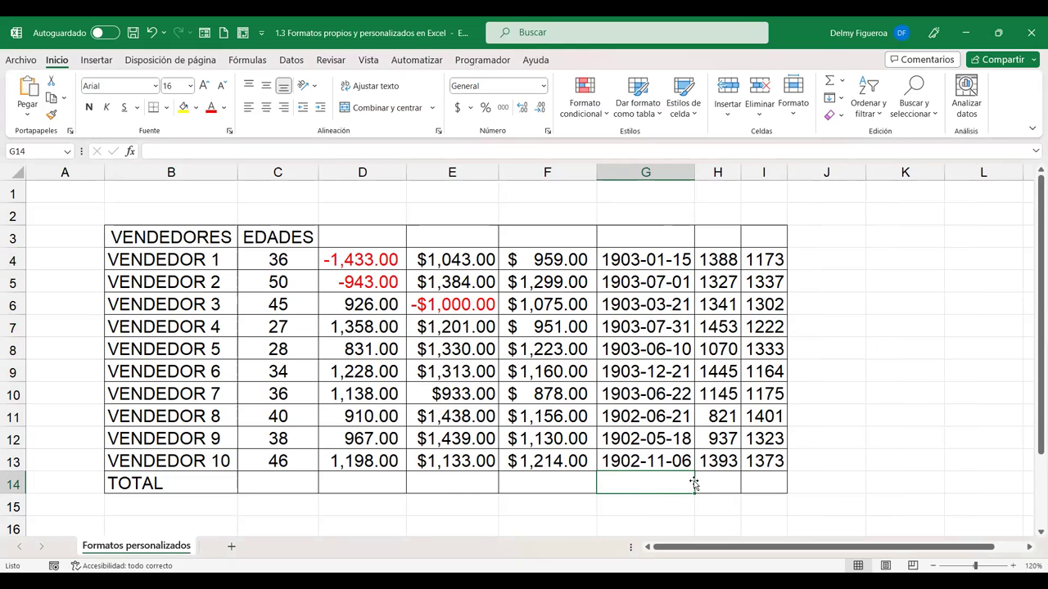
Enter 16/8/2023 in G14, then switch it to General so it shows 45154
type("16/8/2023")
key("Return")
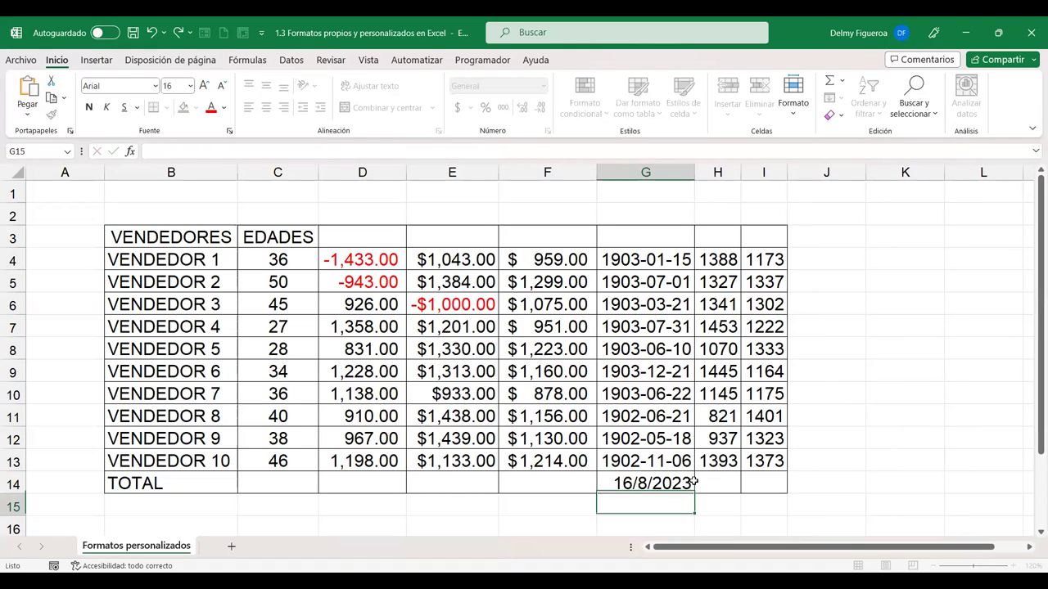
left_click(667, 486)
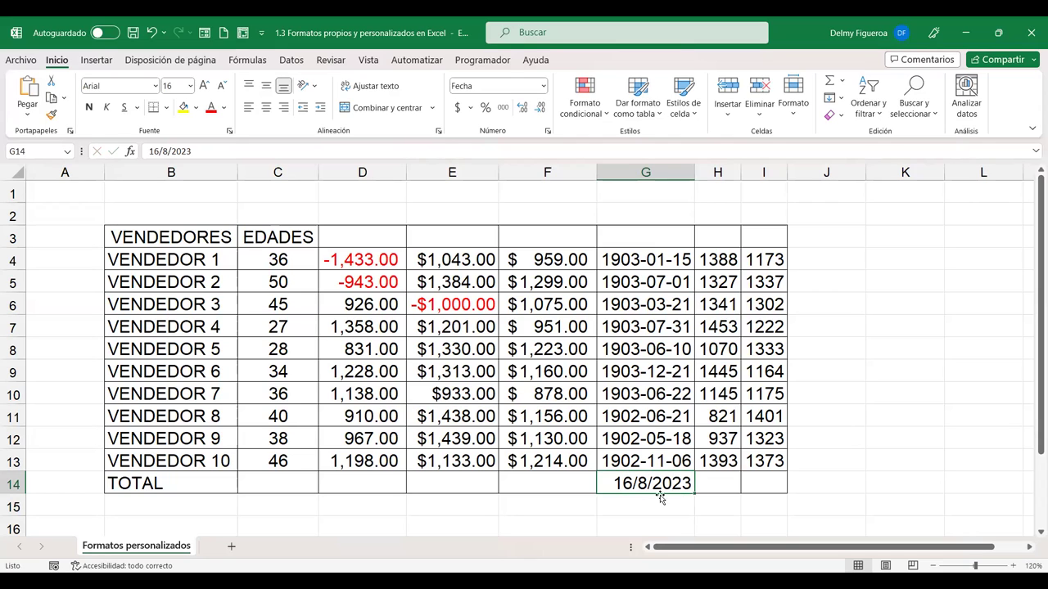
left_click(546, 86)
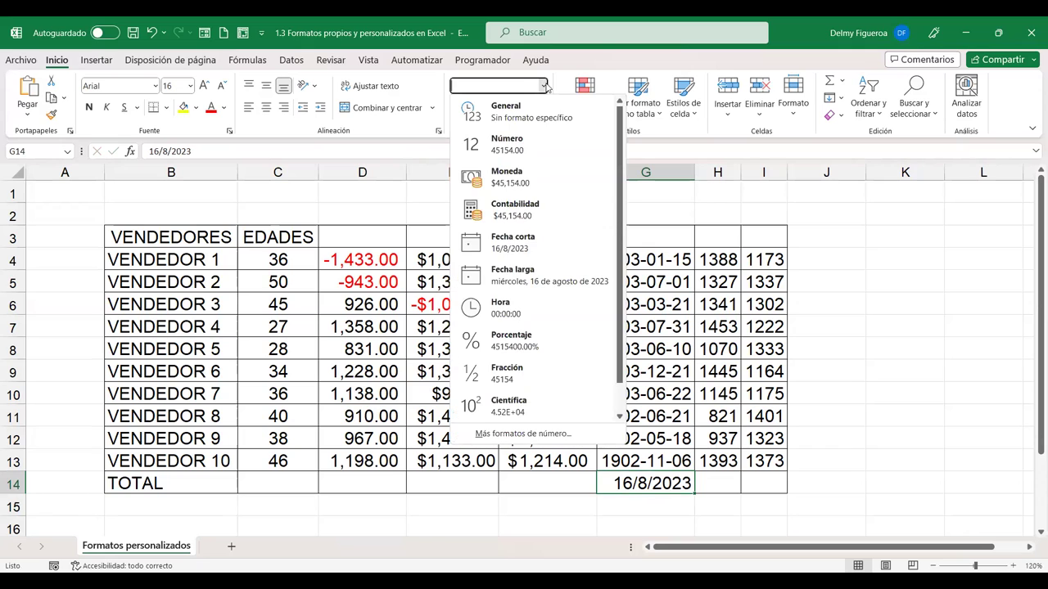
left_click(539, 112)
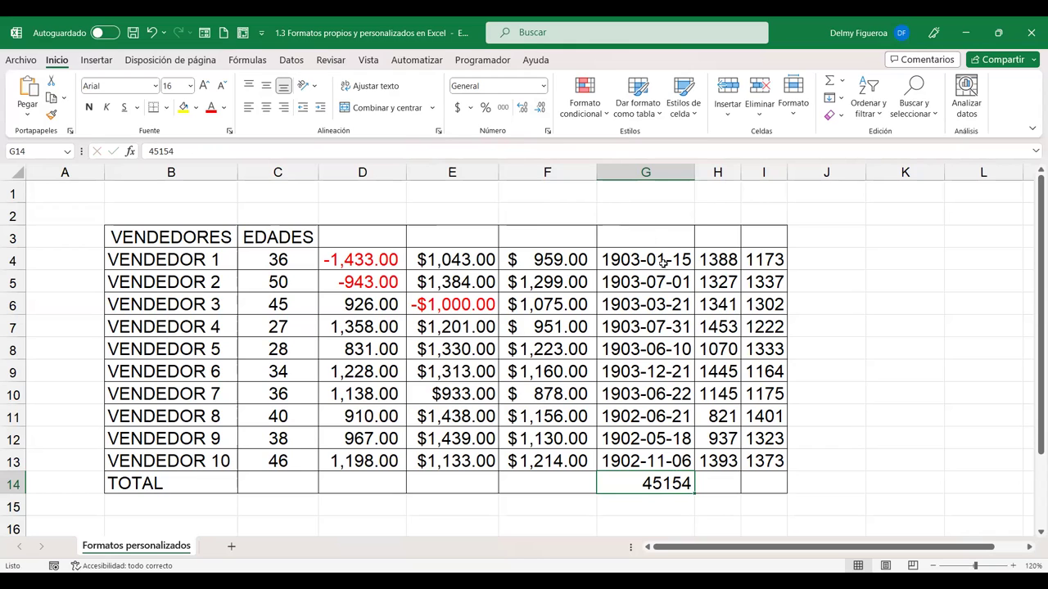
Show G4:G13 as Fecha corta, then as Fecha larga, e.g. jueves, 15 de enero de 1903
left_click_drag(660, 261, 666, 461)
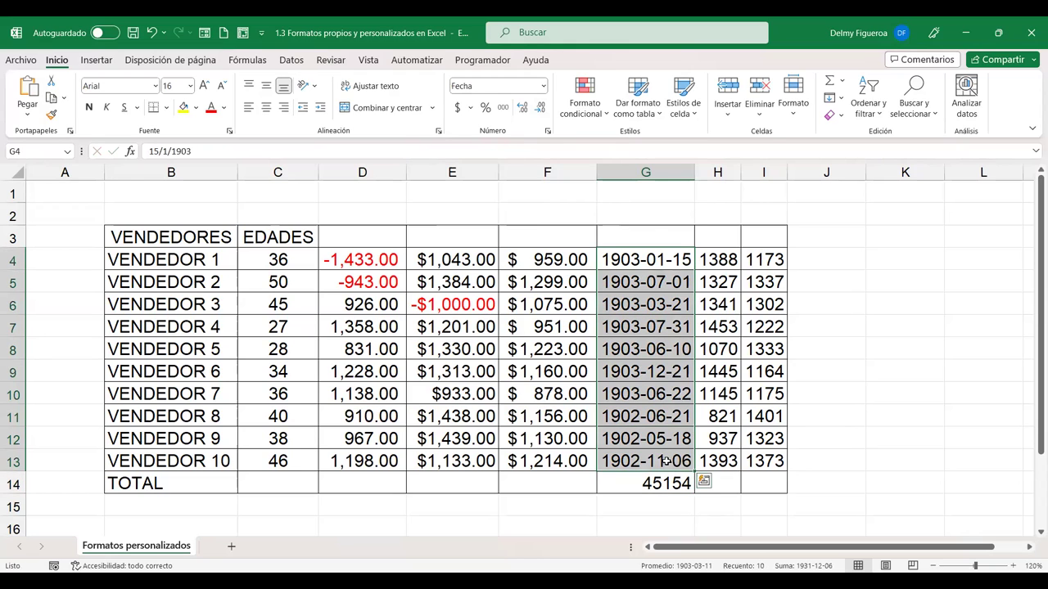
key("ctrl+1")
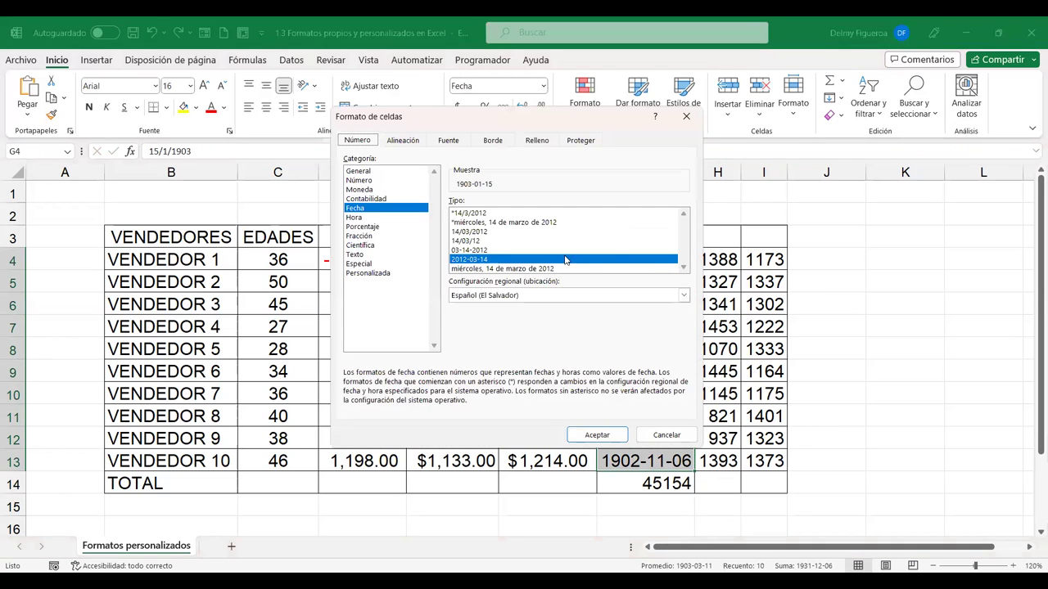
left_click(676, 434)
key("Escape")
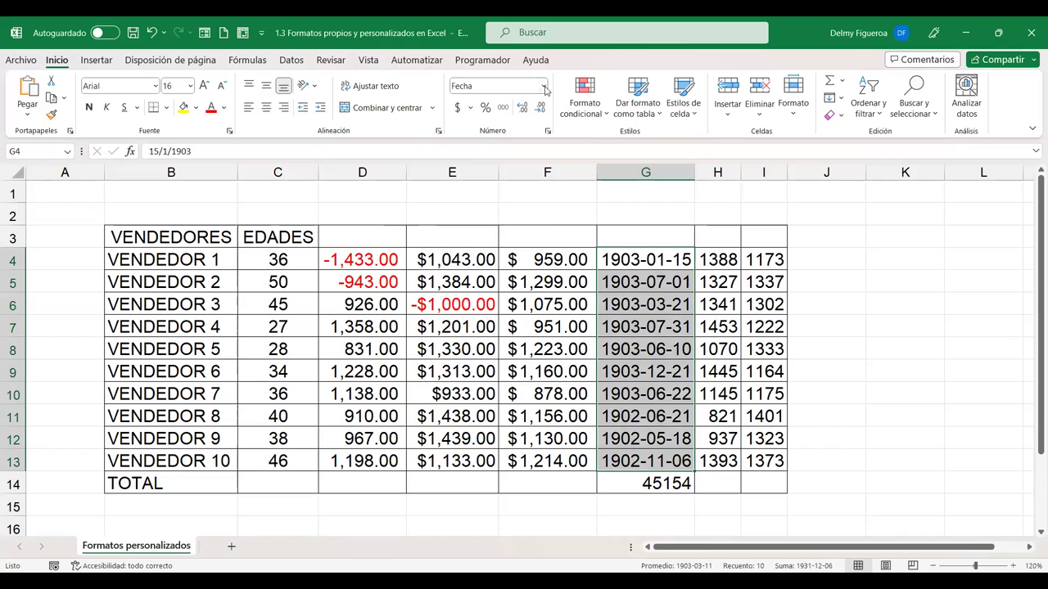
left_click(544, 87)
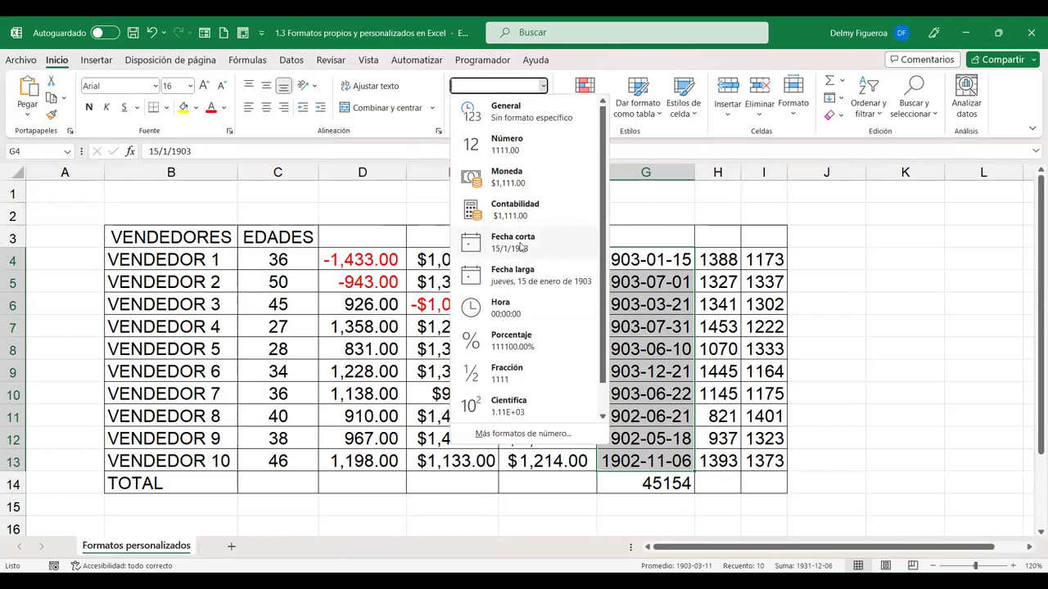
left_click(522, 245)
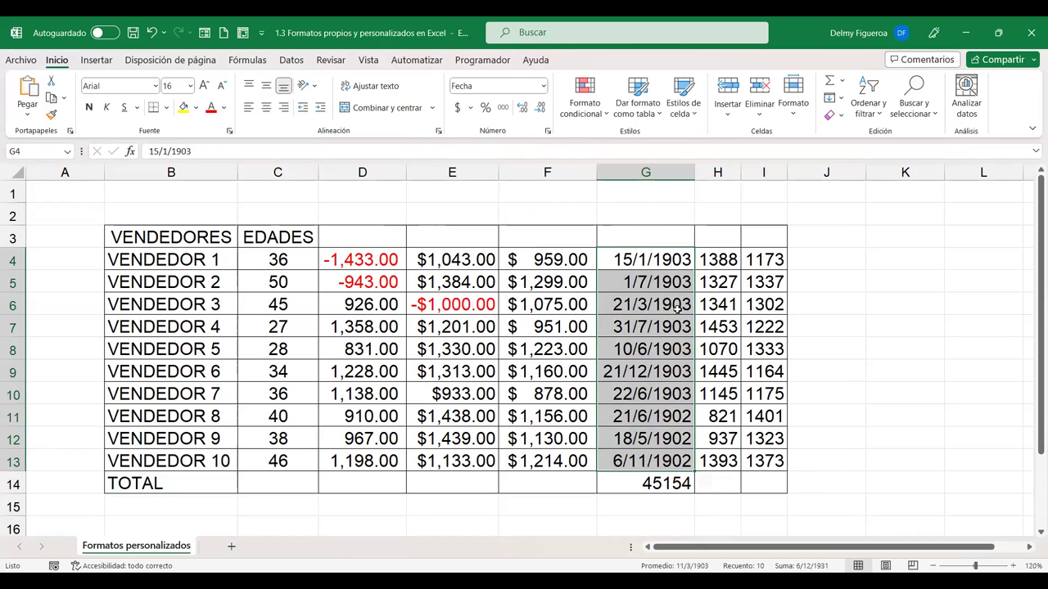
left_click(542, 86)
left_click(540, 277)
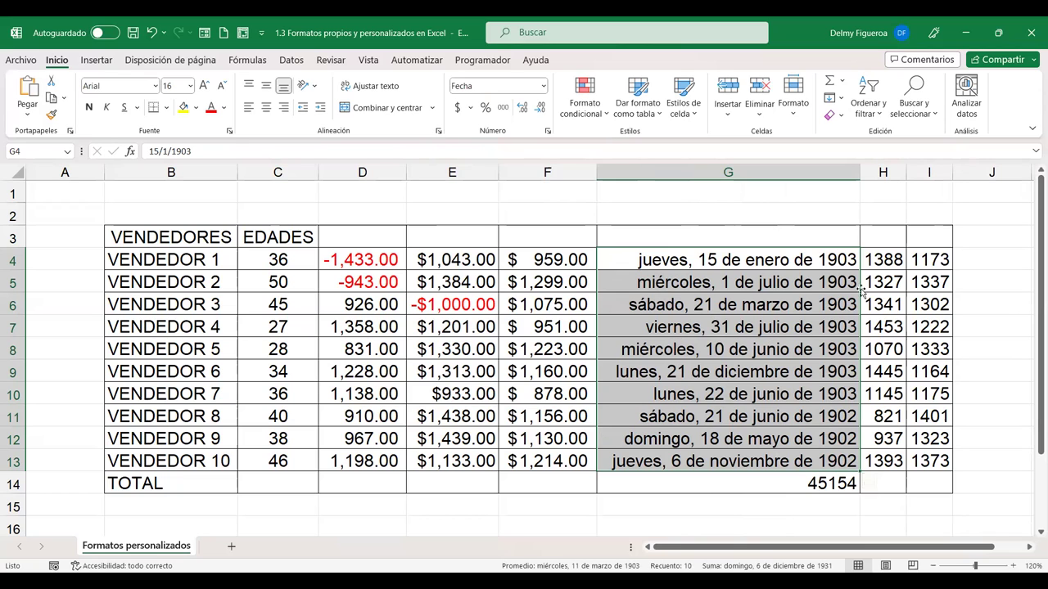
left_click(544, 87)
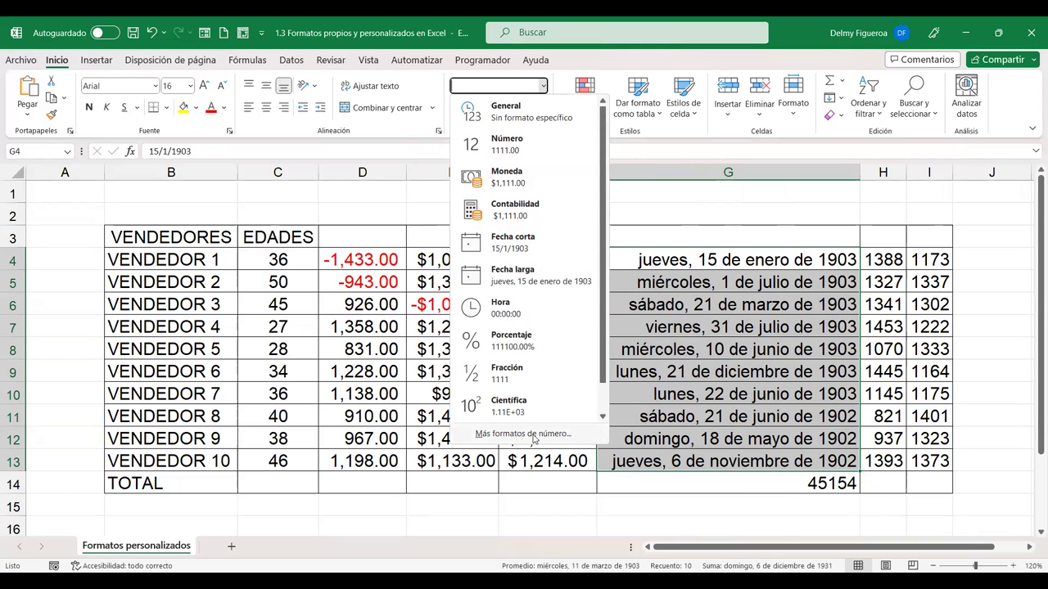
left_click(538, 438)
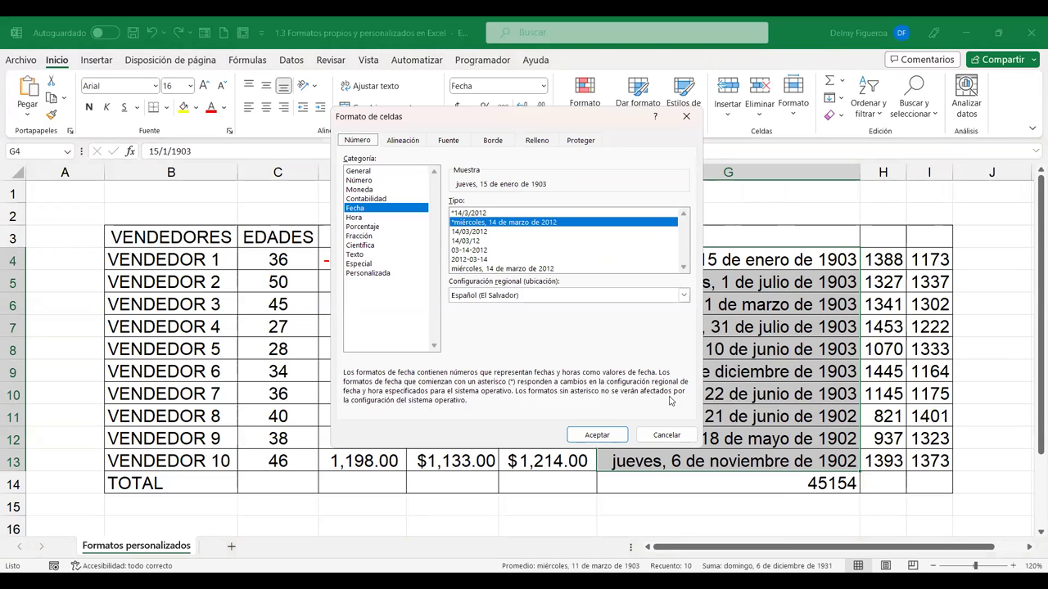
left_click(671, 435)
left_click_drag(885, 260, 884, 463)
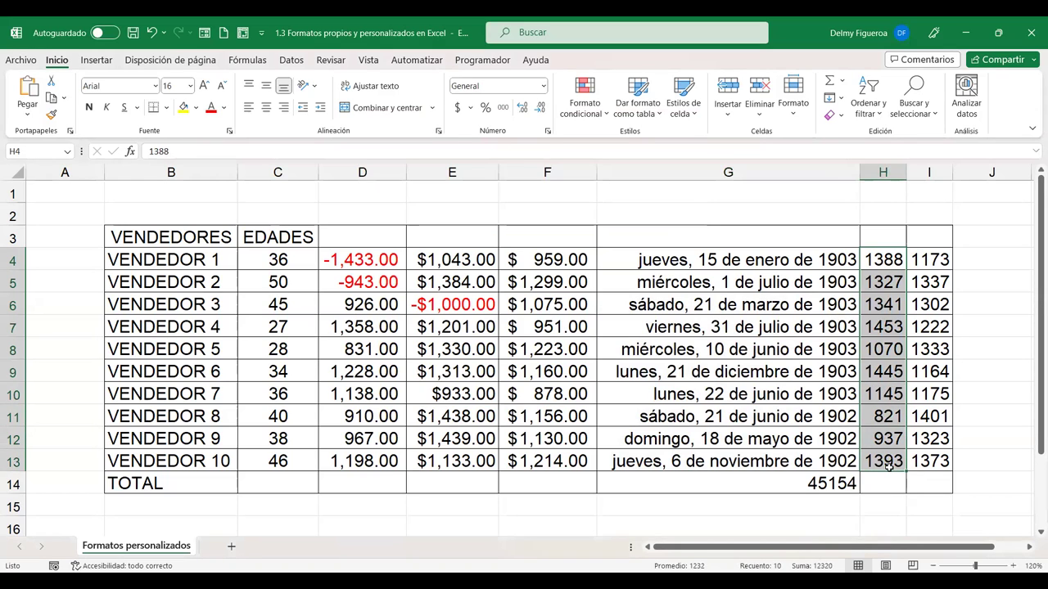
key("ctrl+1")
left_click(355, 217)
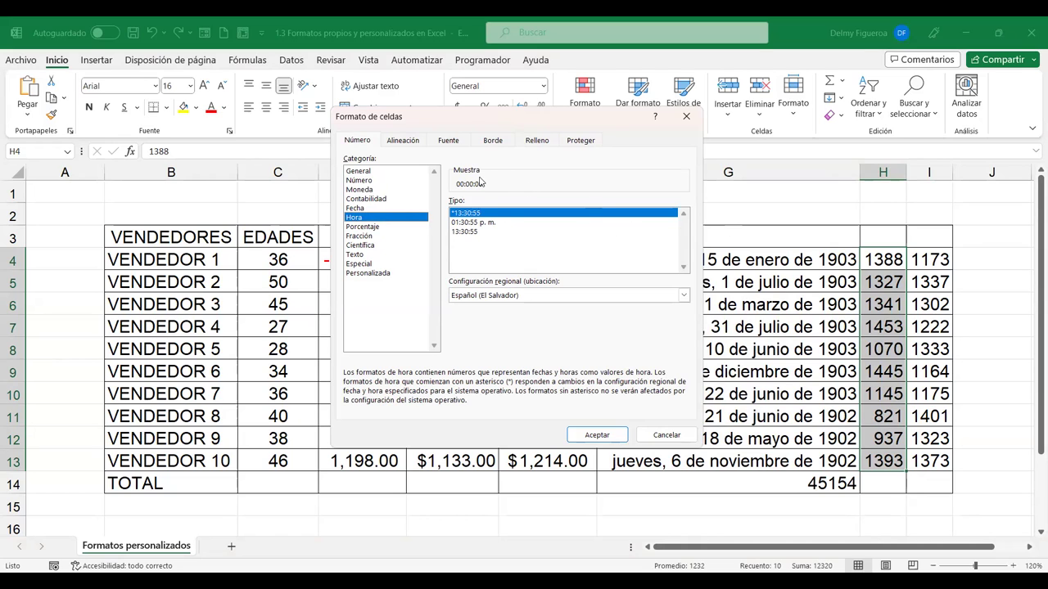
left_click(481, 223)
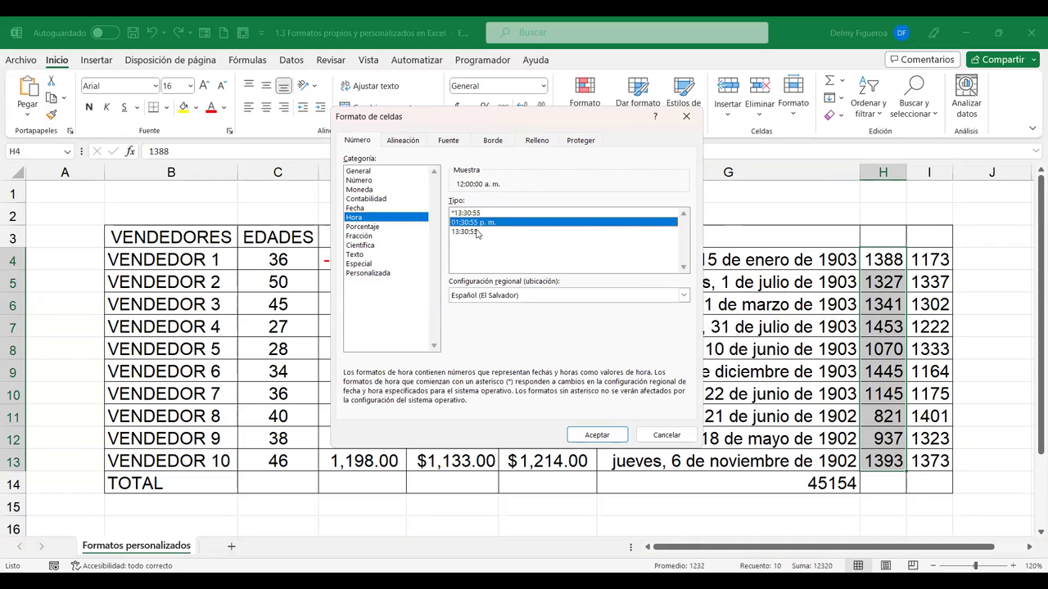
left_click(477, 233)
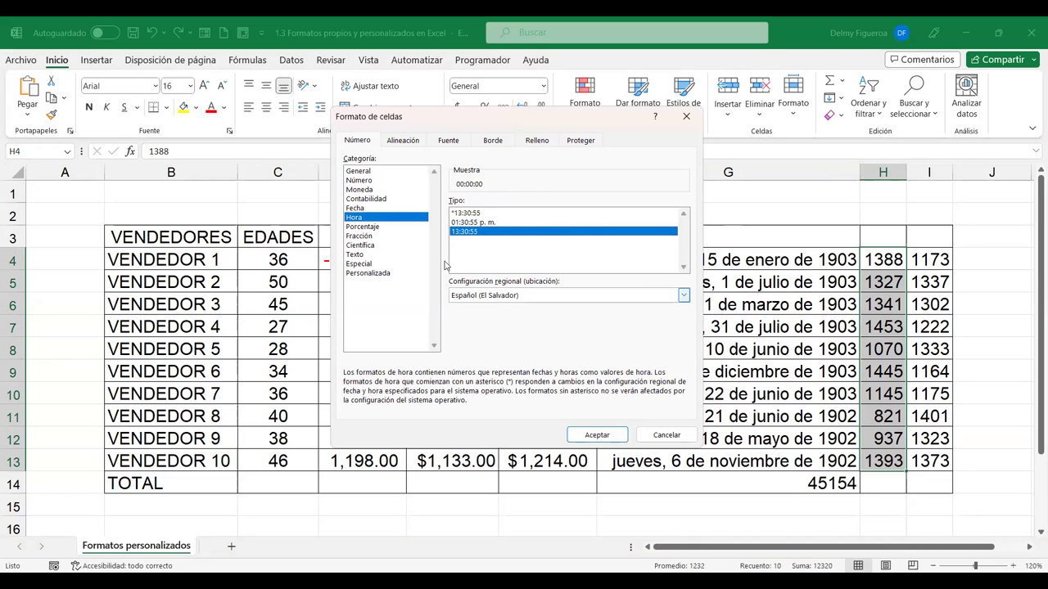
left_click(669, 518)
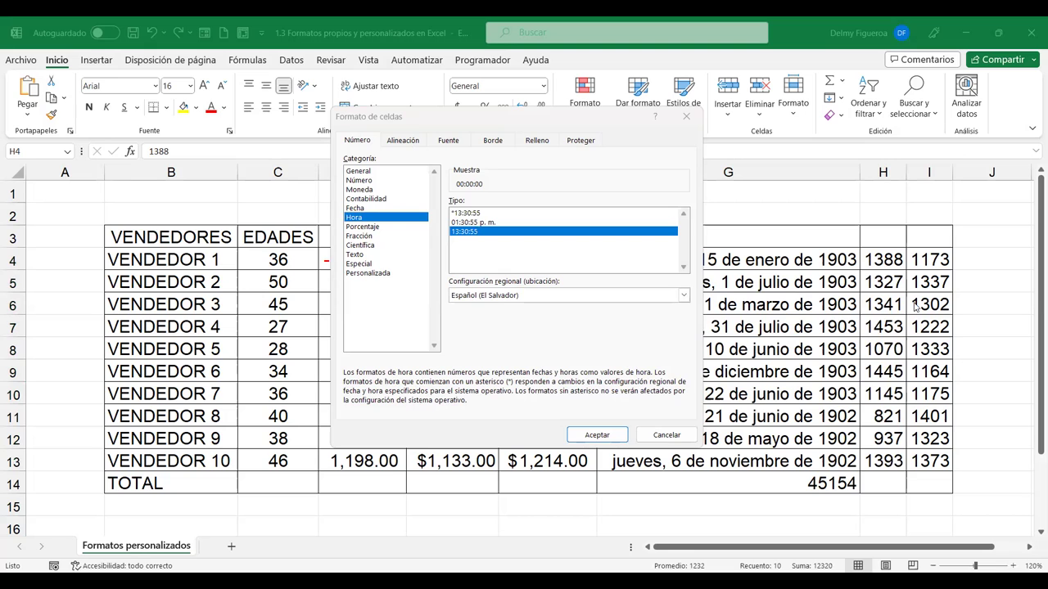
left_click(668, 439)
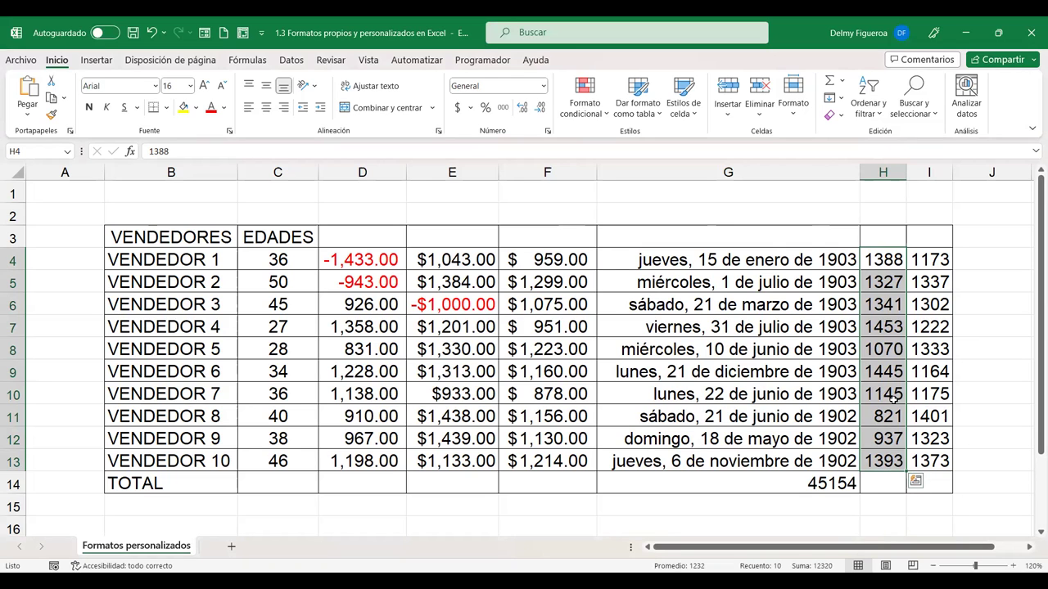
key("ctrl+1")
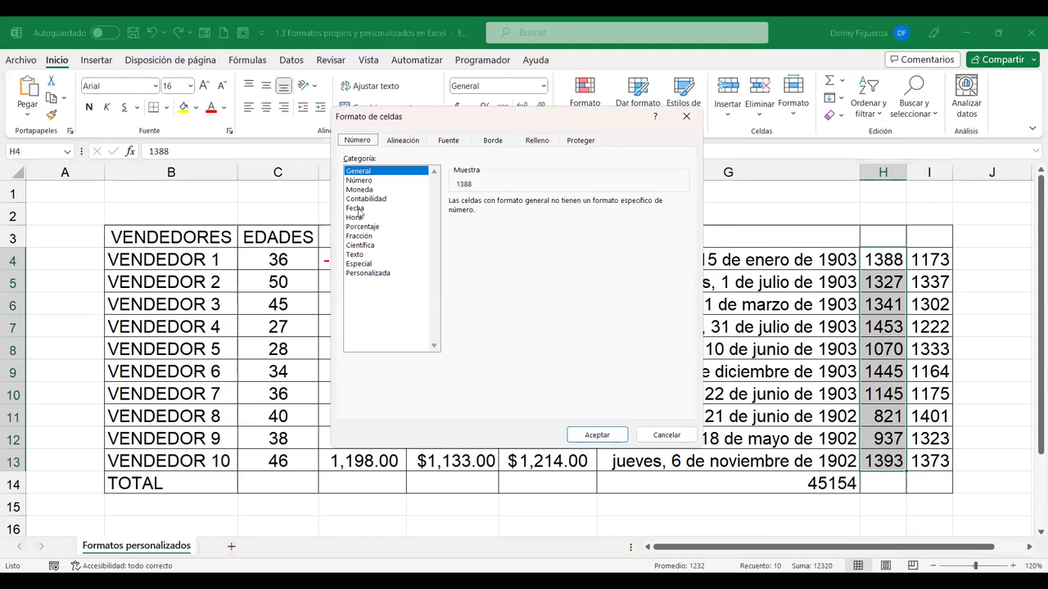
left_click(354, 217)
left_click(468, 232)
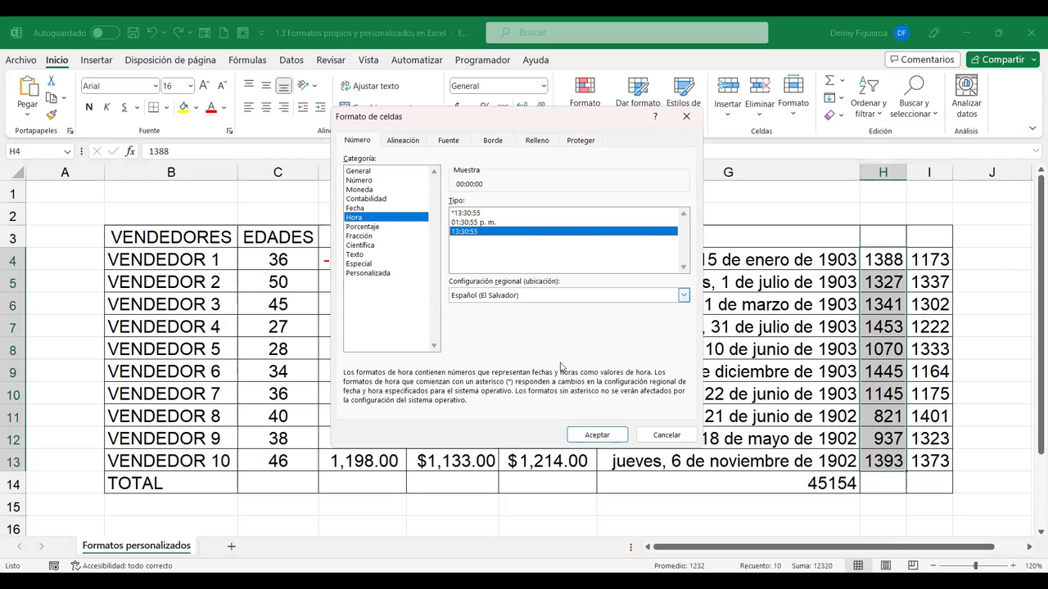
left_click(607, 434)
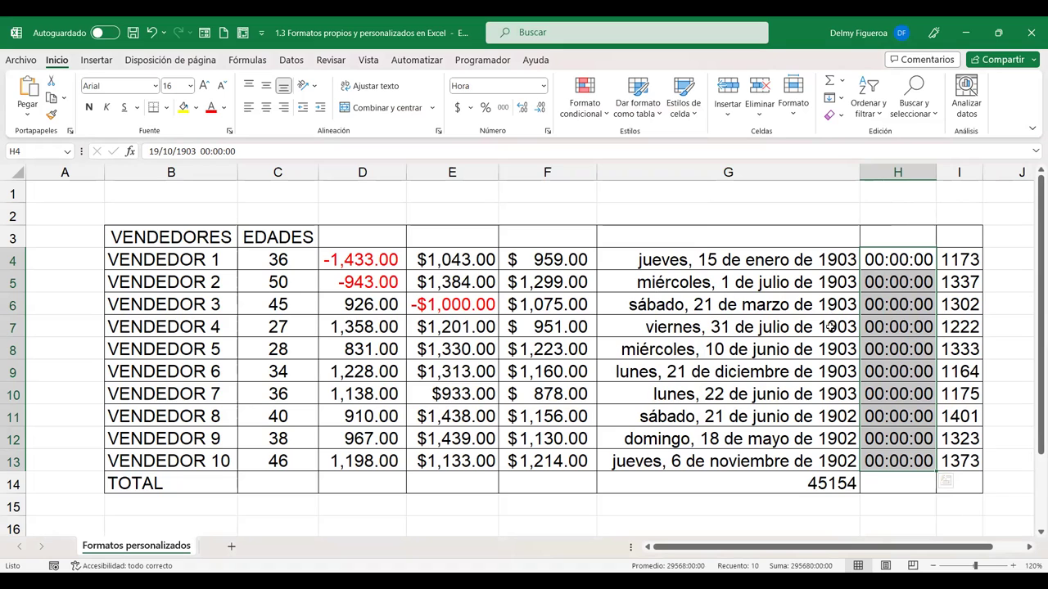
key("ctrl+z")
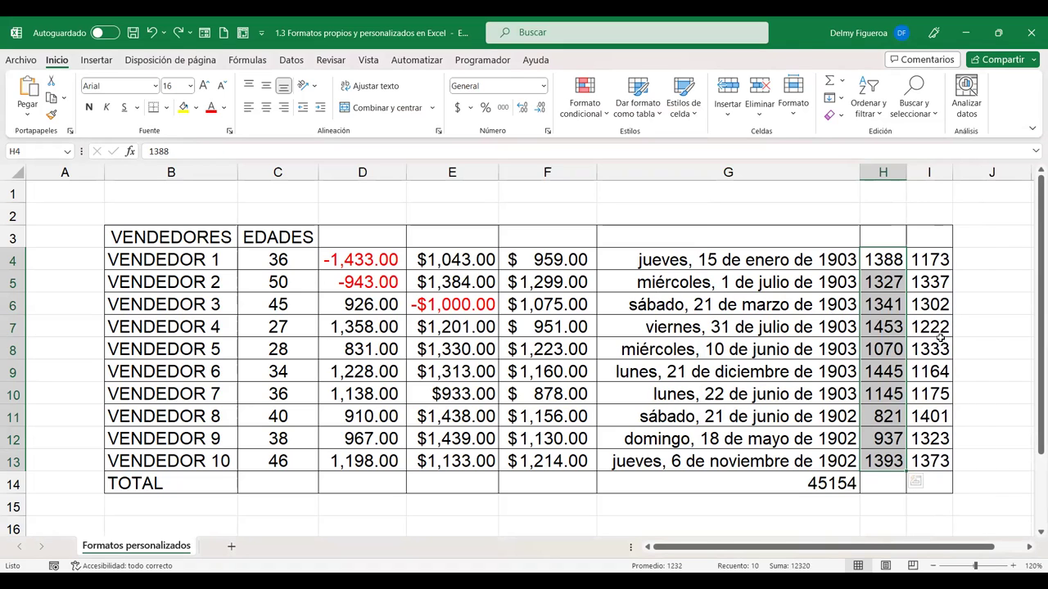
Enter the times 13:08, 13:07 and 13:41 in H4:H6, widening column H, then select them
left_click(889, 260)
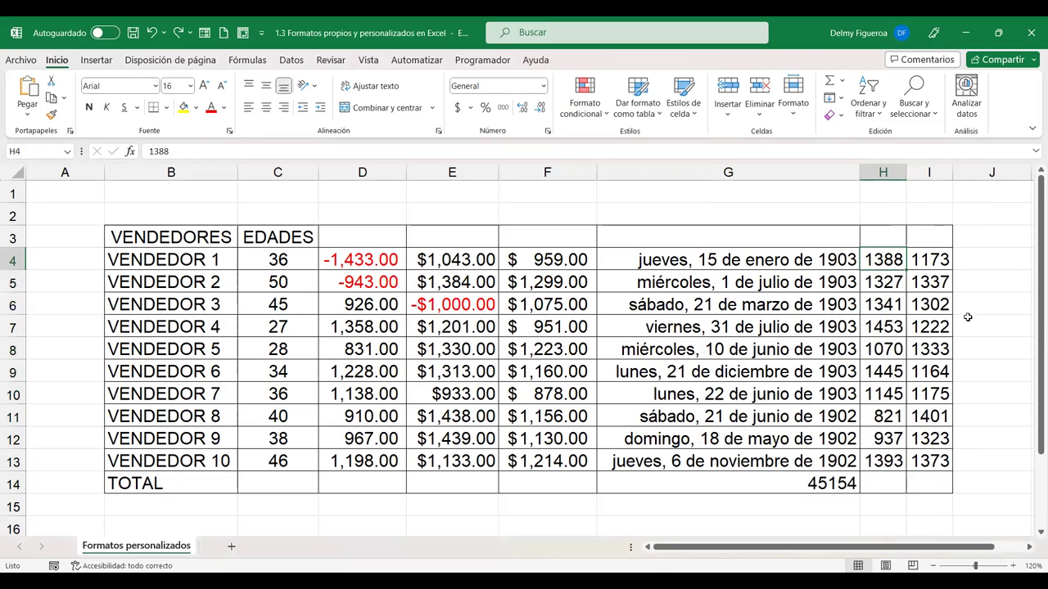
type("1")
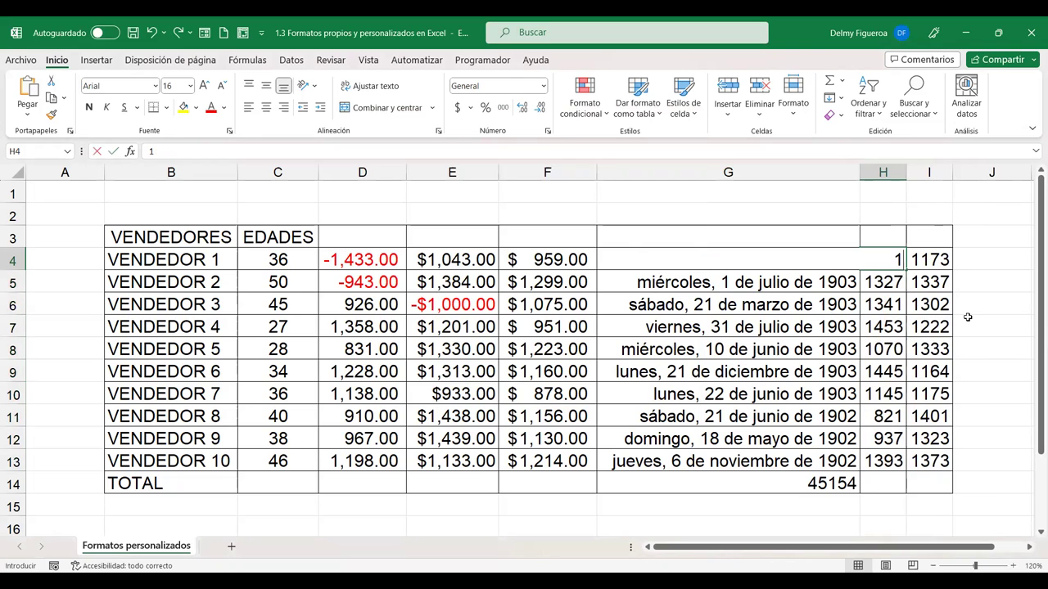
type("3:")
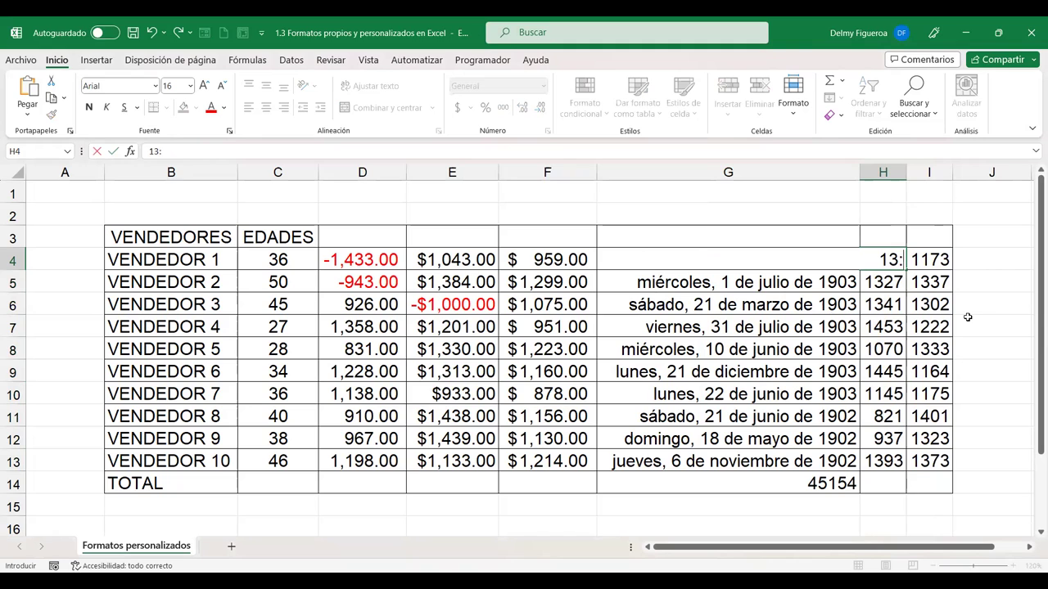
type("08")
key("Return")
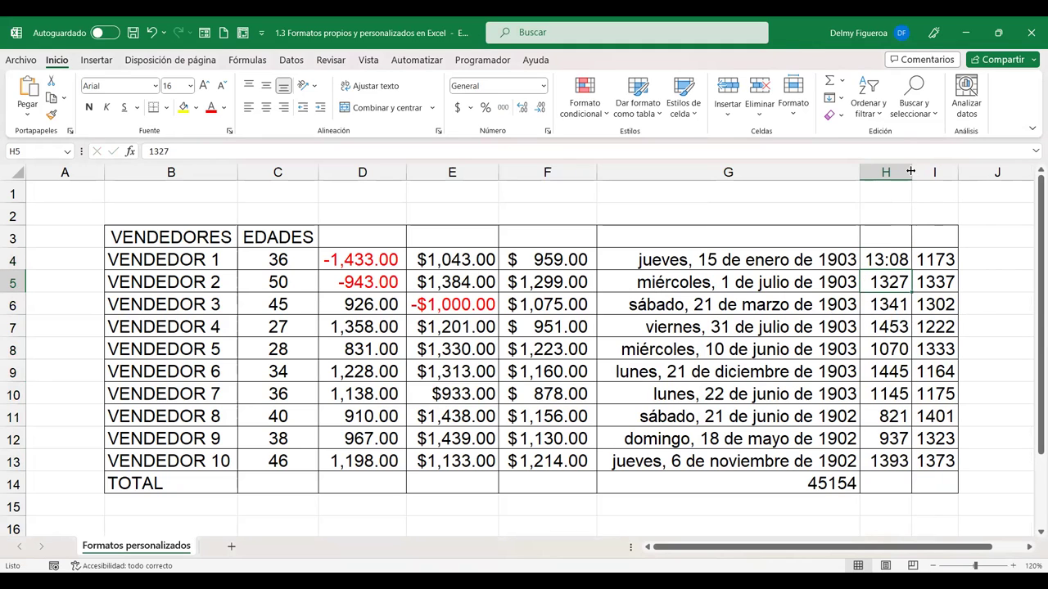
left_click_drag(911, 171, 937, 171)
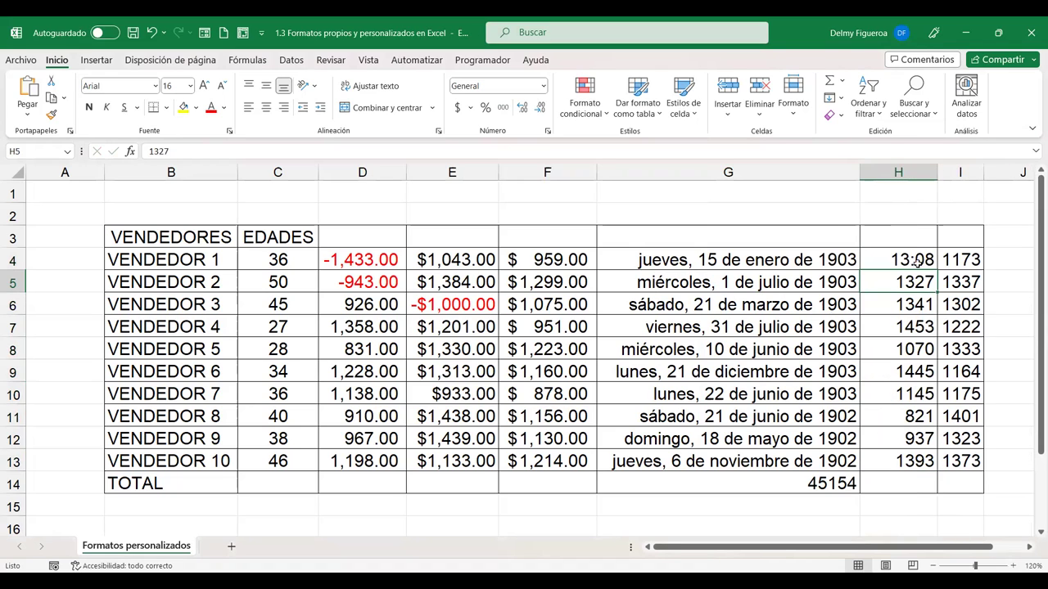
type("1")
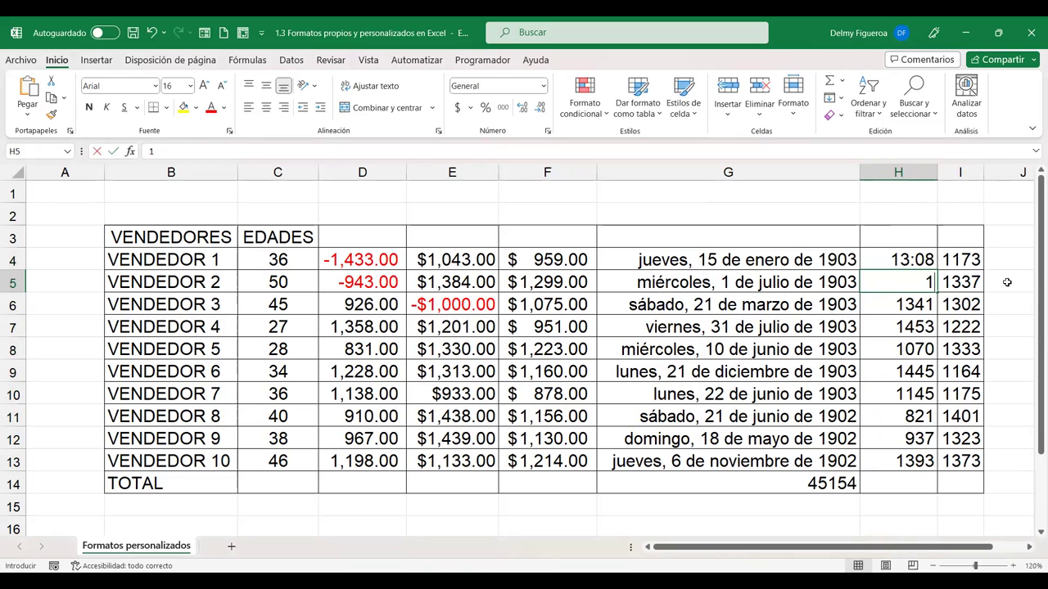
type("3:0")
type("7")
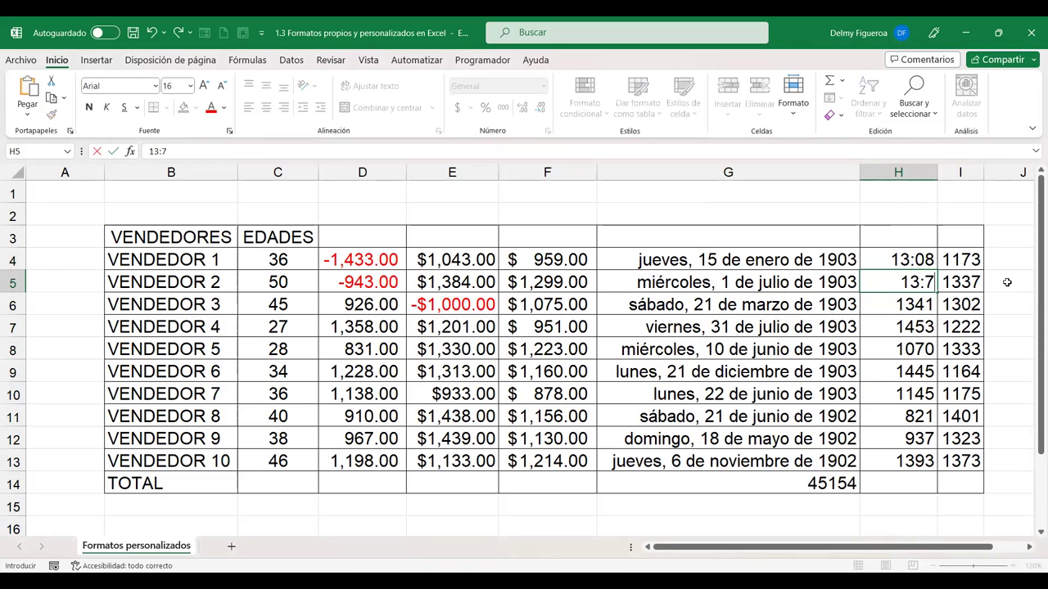
key("Return")
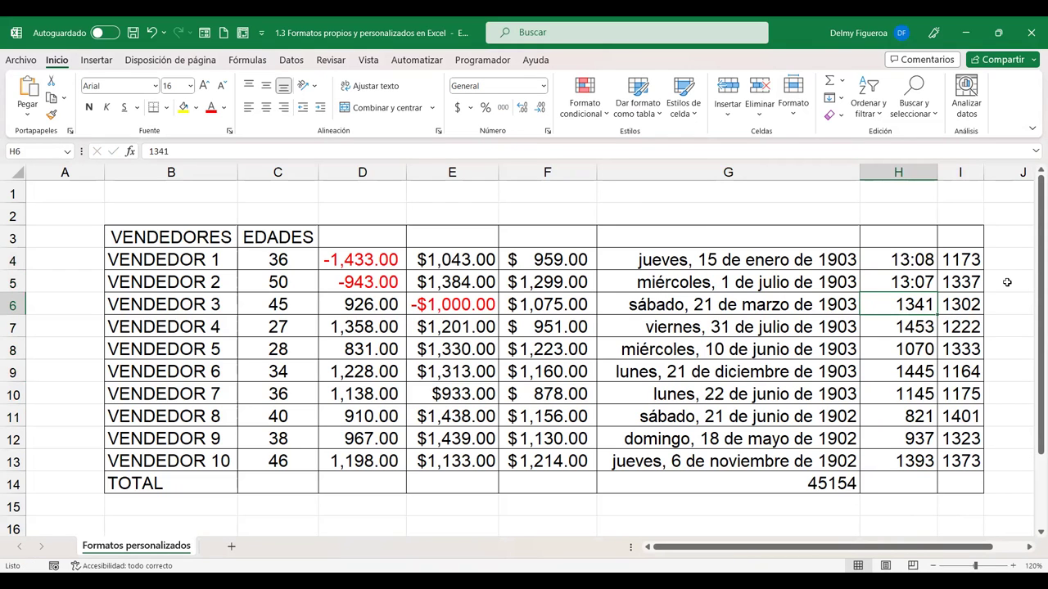
type("13:41")
key("Return")
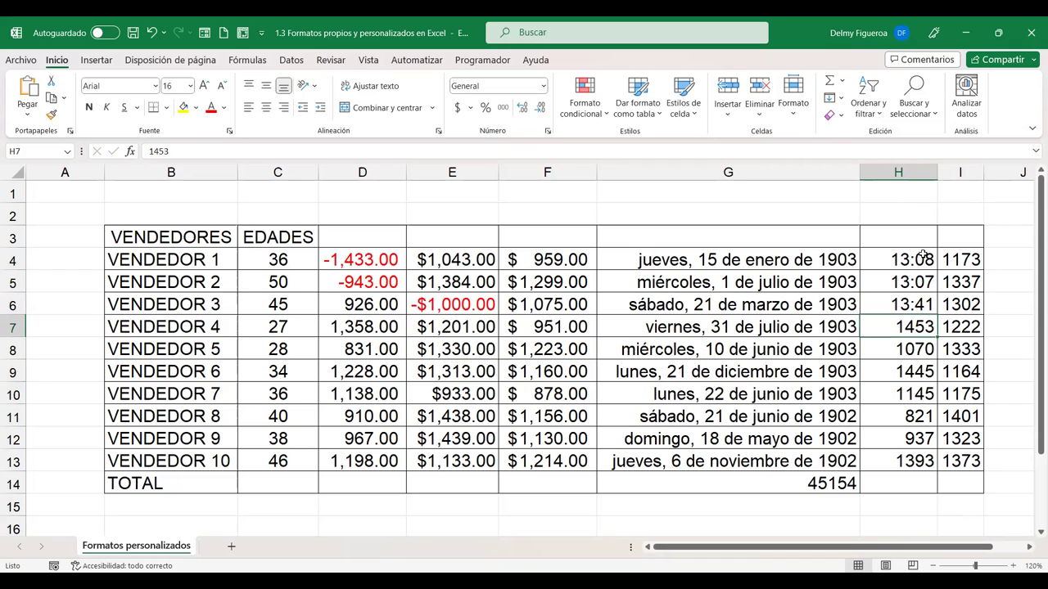
left_click_drag(921, 258, 914, 311)
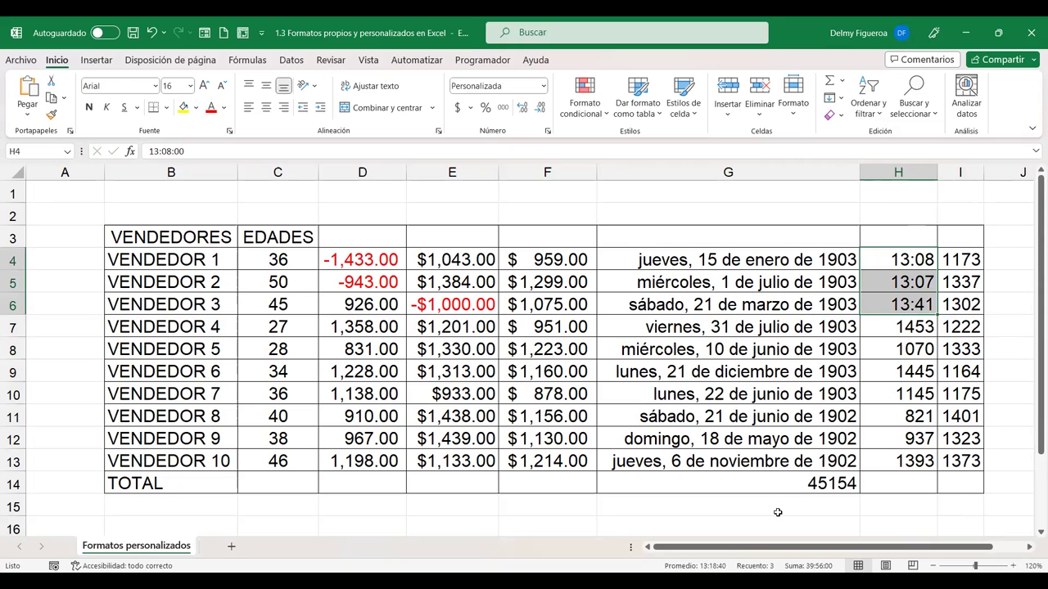
Apply the Hora format 01:30:55 p. m. to H4:H6 and autofit column H
key("ctrl+1")
key("ctrl+1")
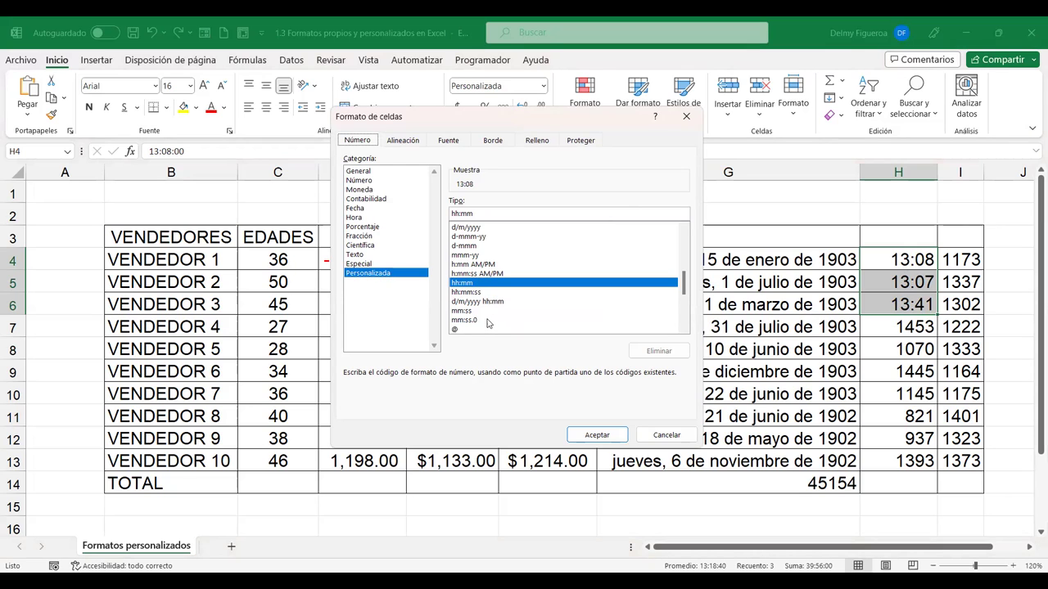
left_click(357, 218)
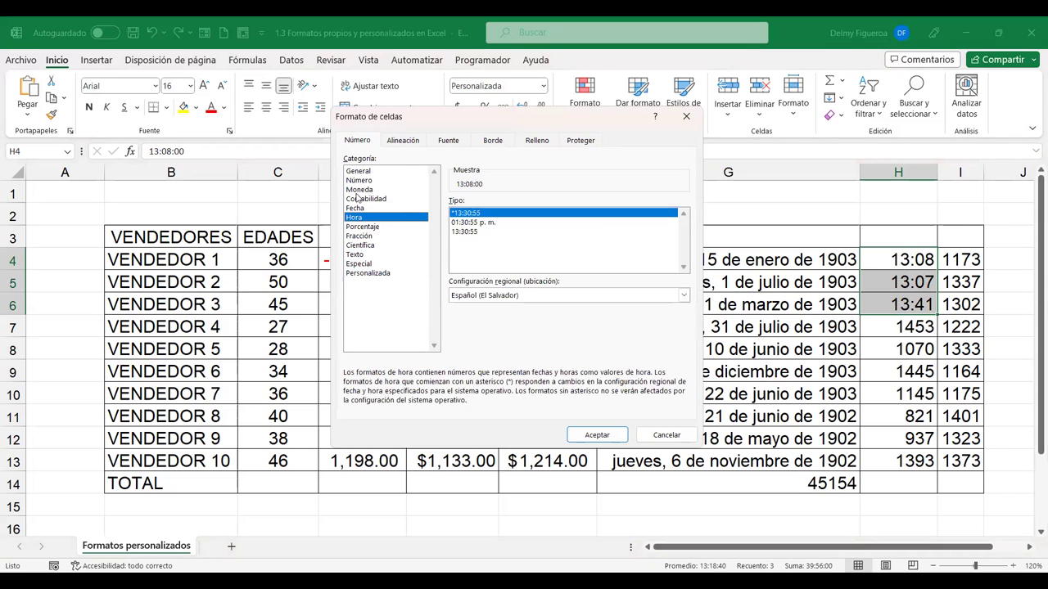
left_click(483, 223)
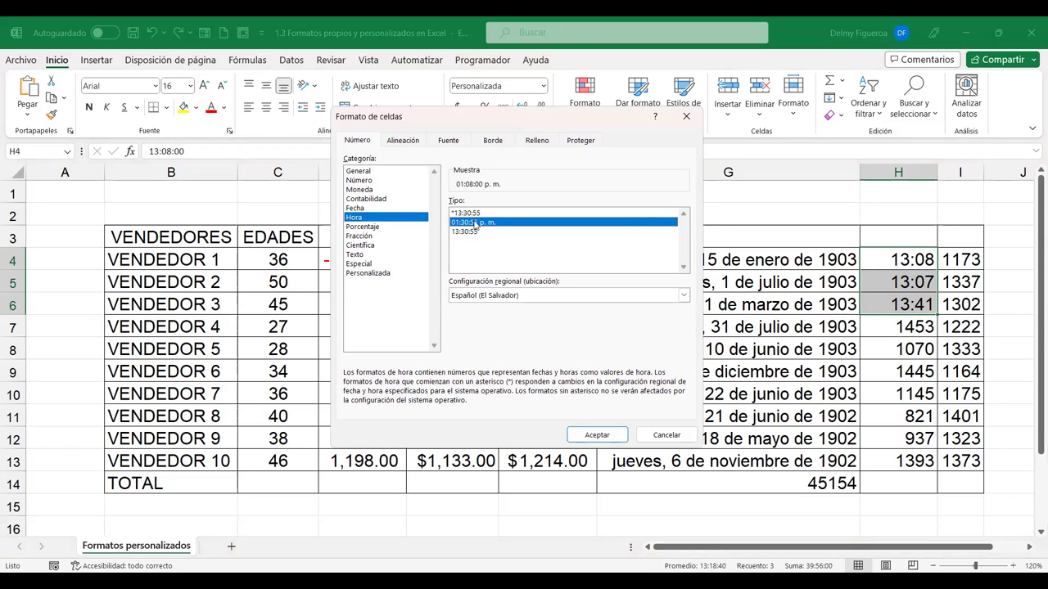
left_click(620, 440)
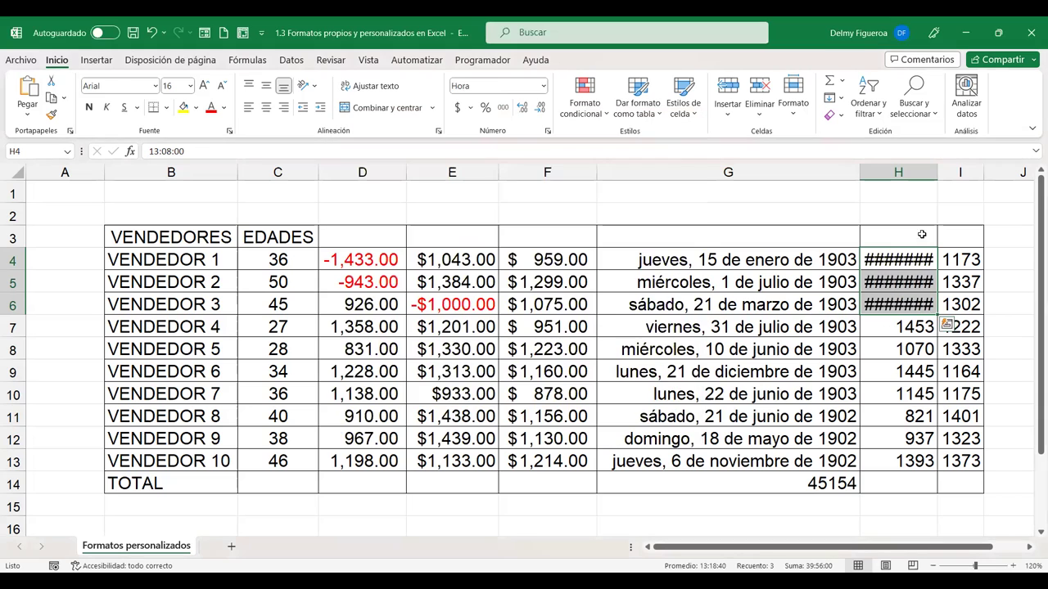
double_click(938, 173)
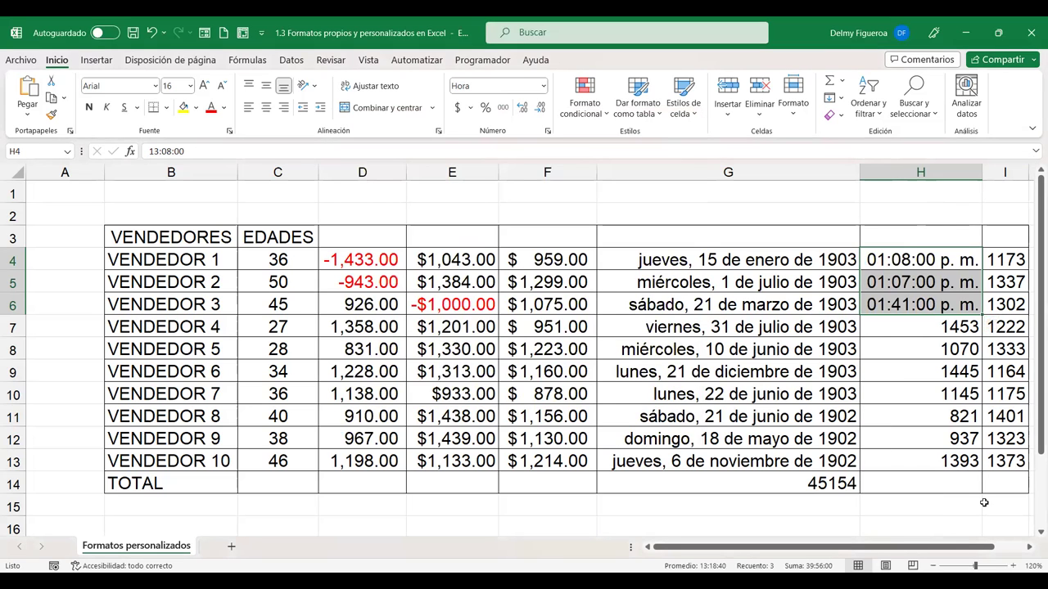
scroll(984, 503, "right", 1)
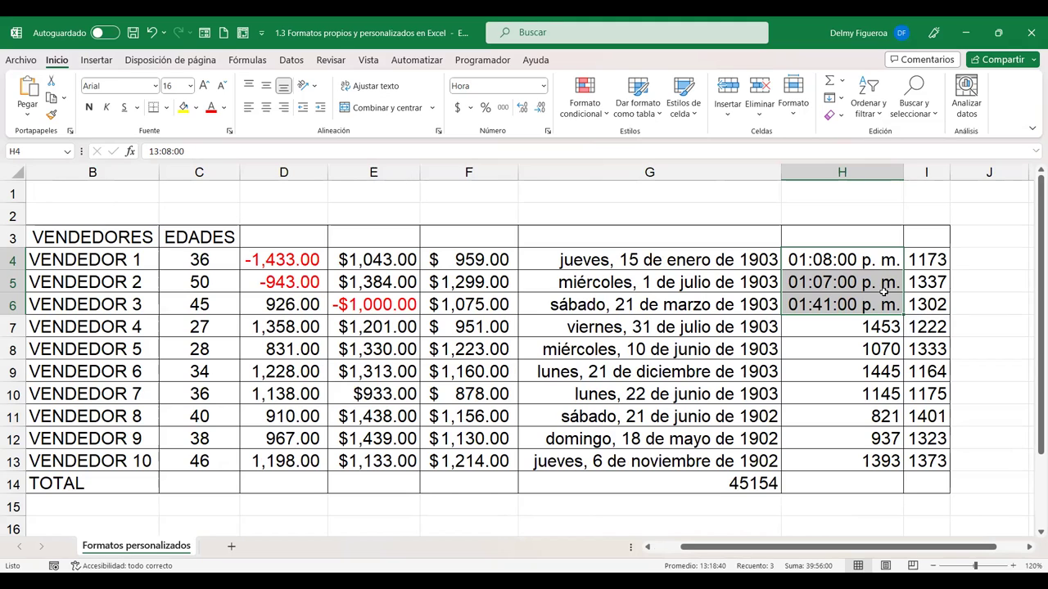
key("ctrl+1")
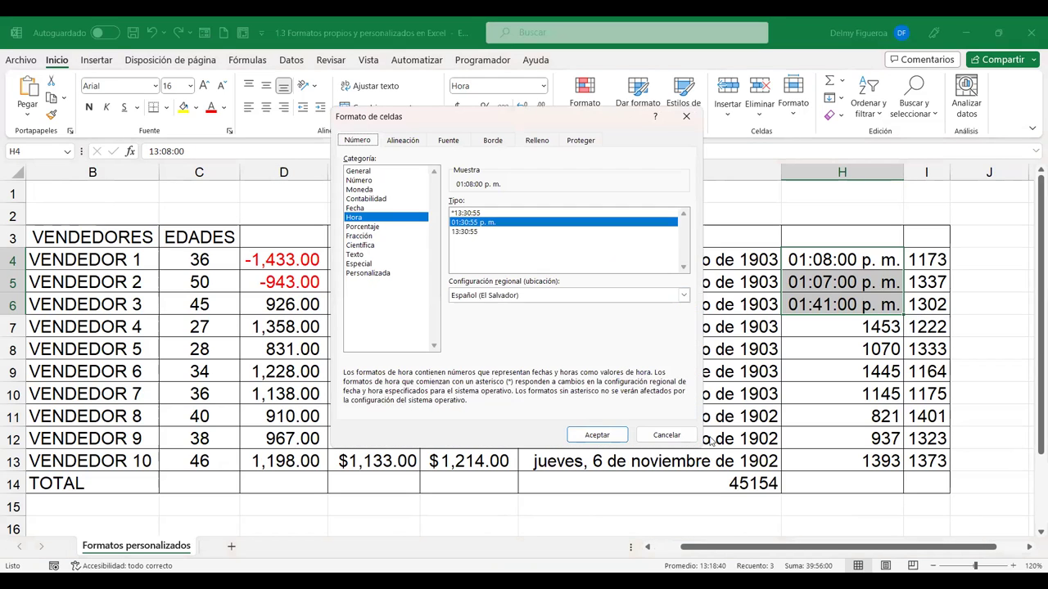
left_click(671, 437)
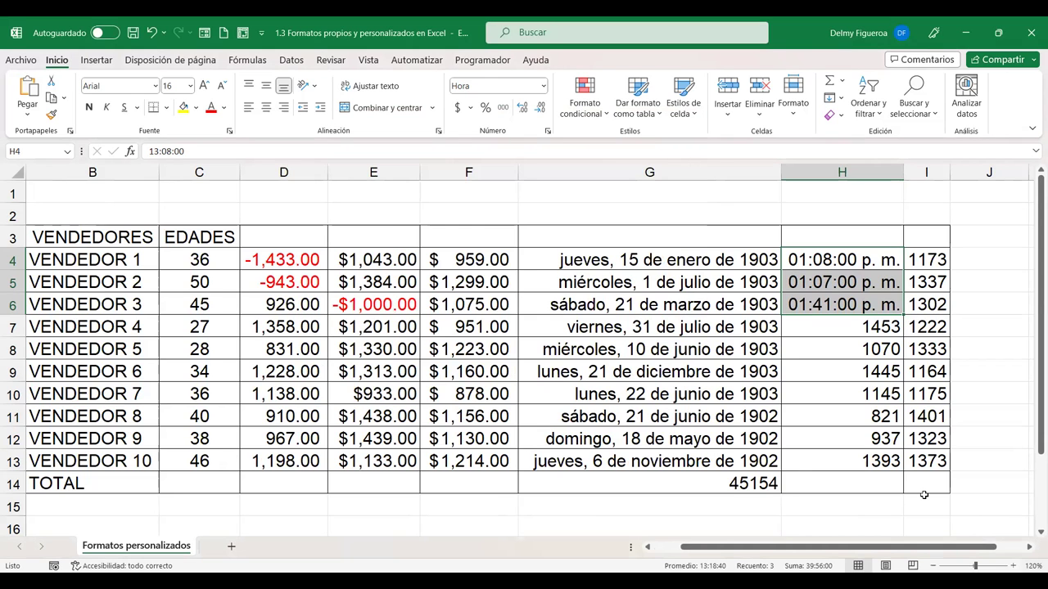
scroll(923, 496, "right", 1)
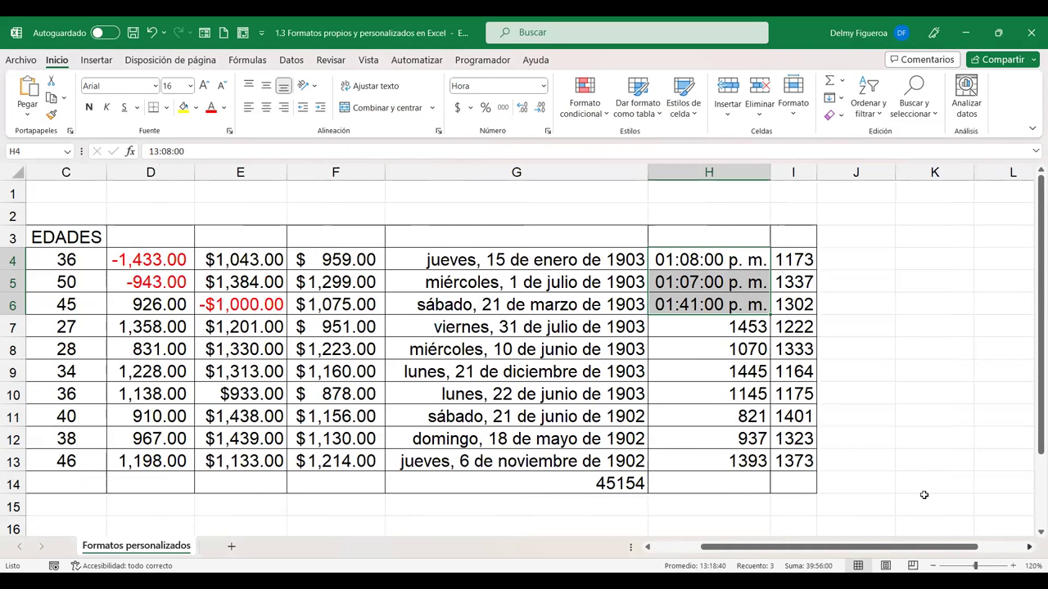
left_click(790, 260)
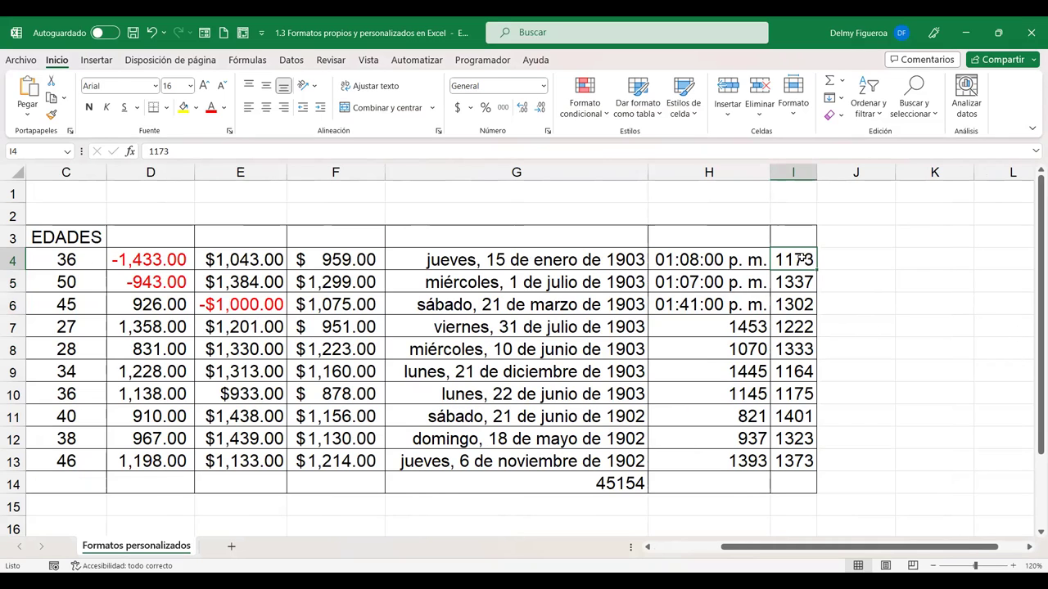
Apply Estilo porcentual to I4:I13 and view its format settings without changes
mouse_move(797, 258)
left_mouse_down()
mouse_move(806, 367)
mouse_move(799, 458)
left_mouse_up()
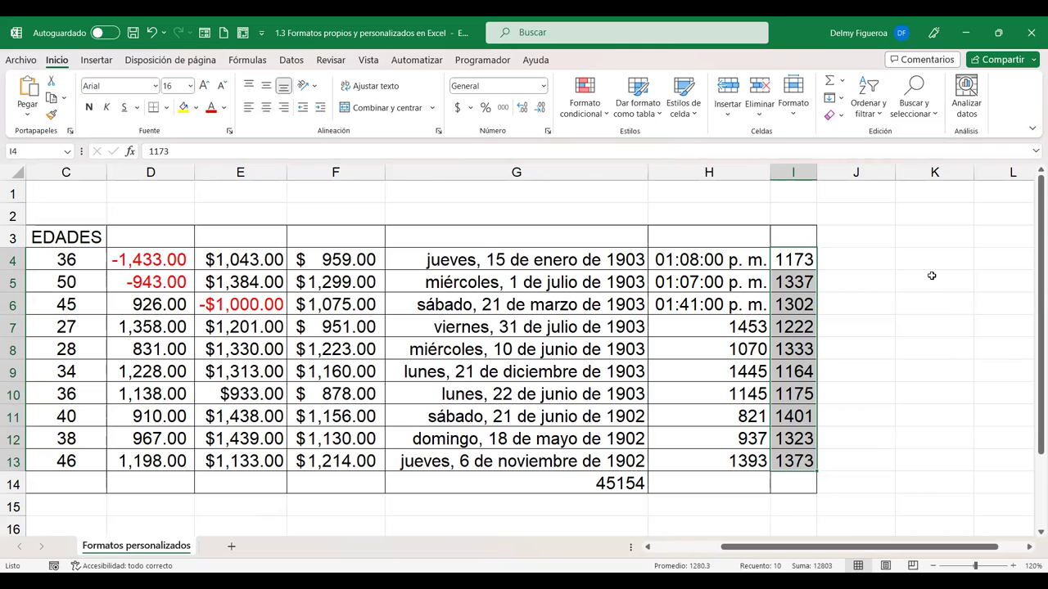
left_click(486, 108)
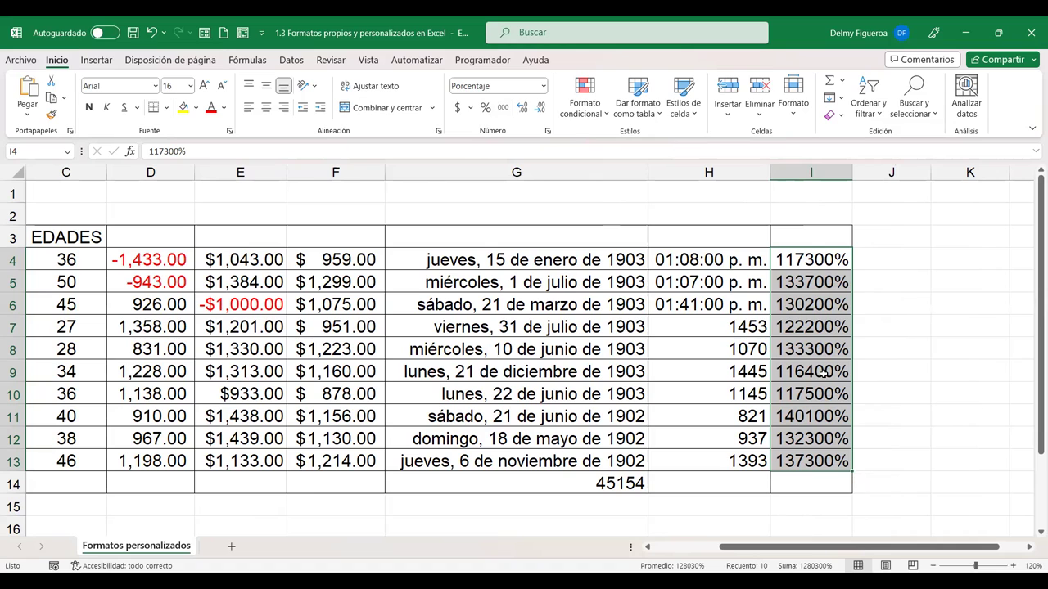
key("ctrl+1")
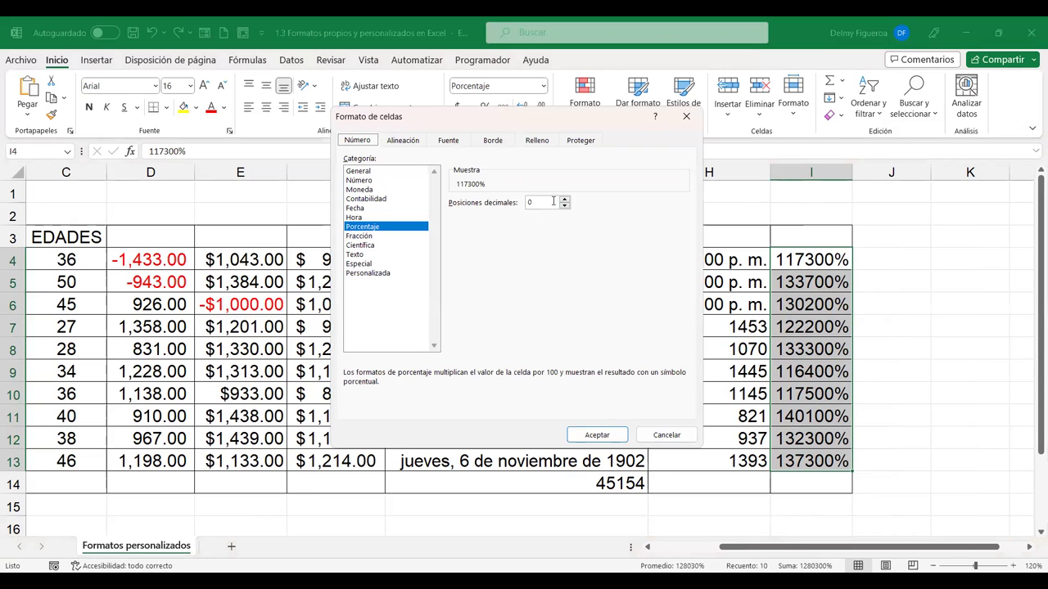
left_click(668, 434)
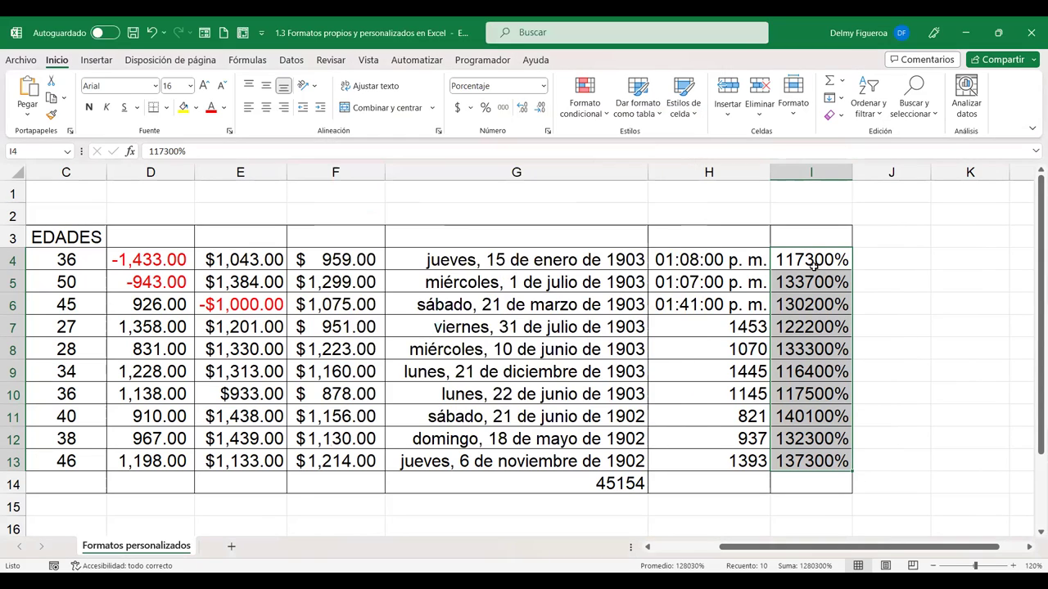
Enter 11.73 in I4 so it displays as 12%
left_click(812, 263)
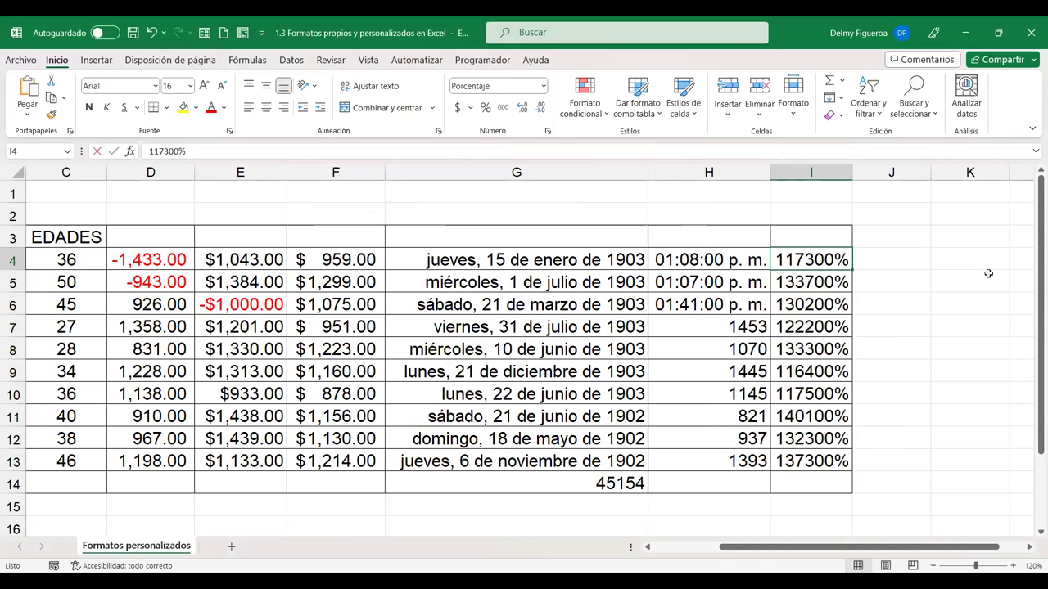
type("11.73")
key("Return")
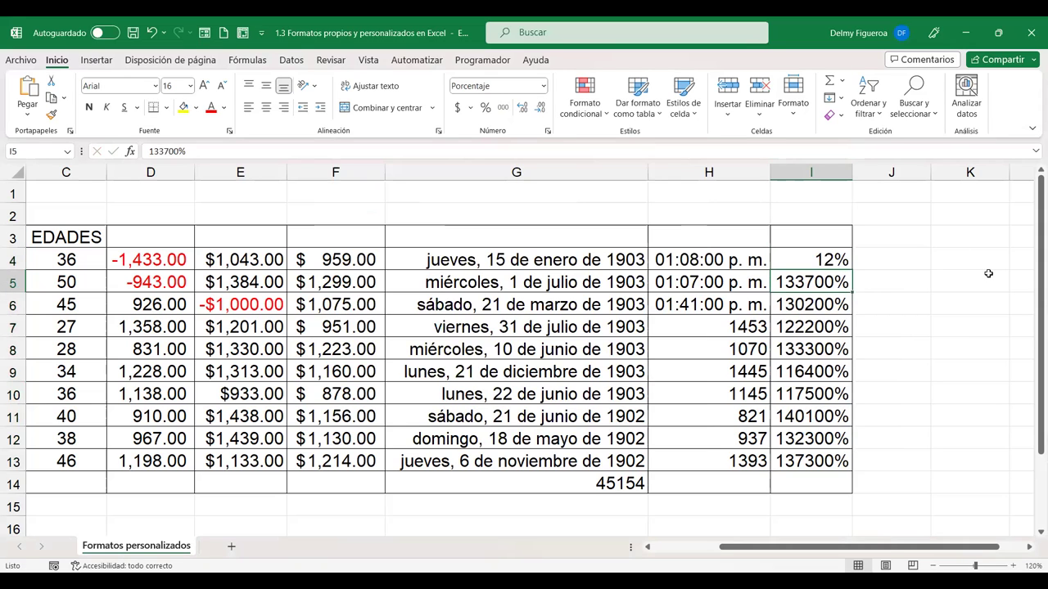
left_click(824, 258)
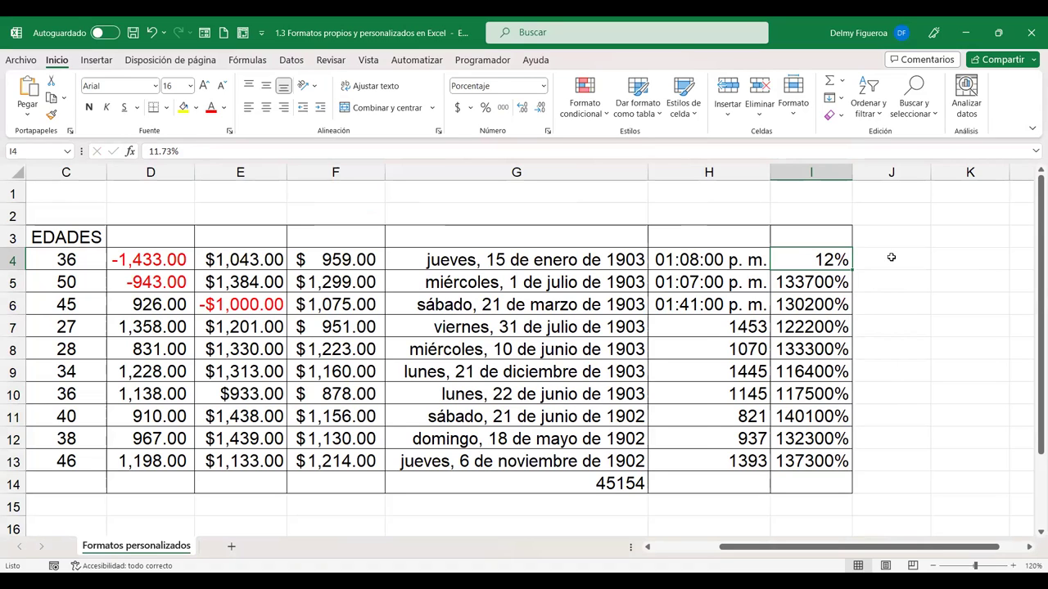
Format J4:J13 as percentages and enter 11.7 in J4
left_click_drag(892, 257, 899, 464)
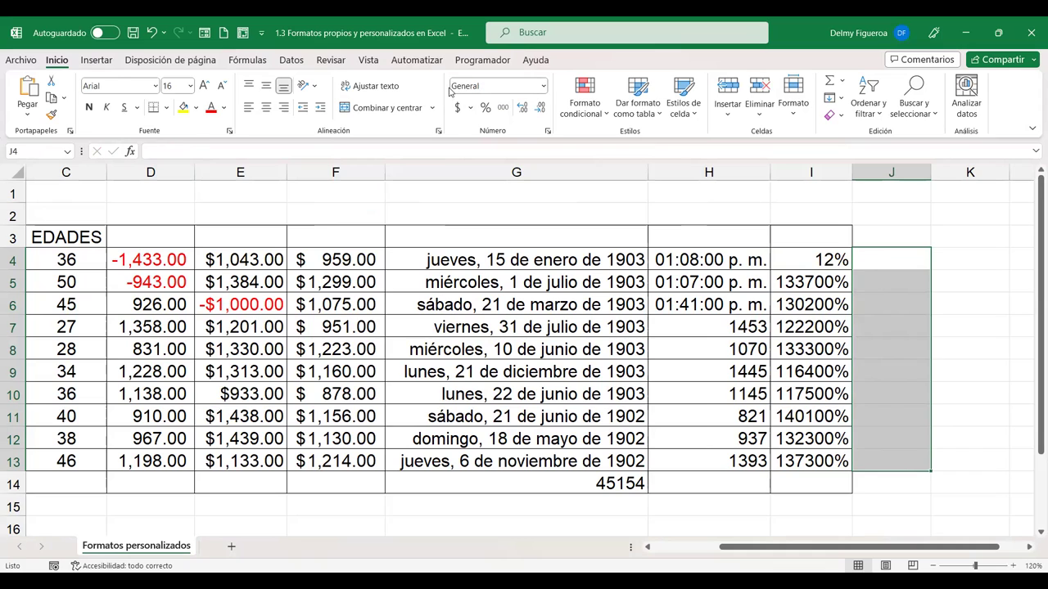
left_click(488, 109)
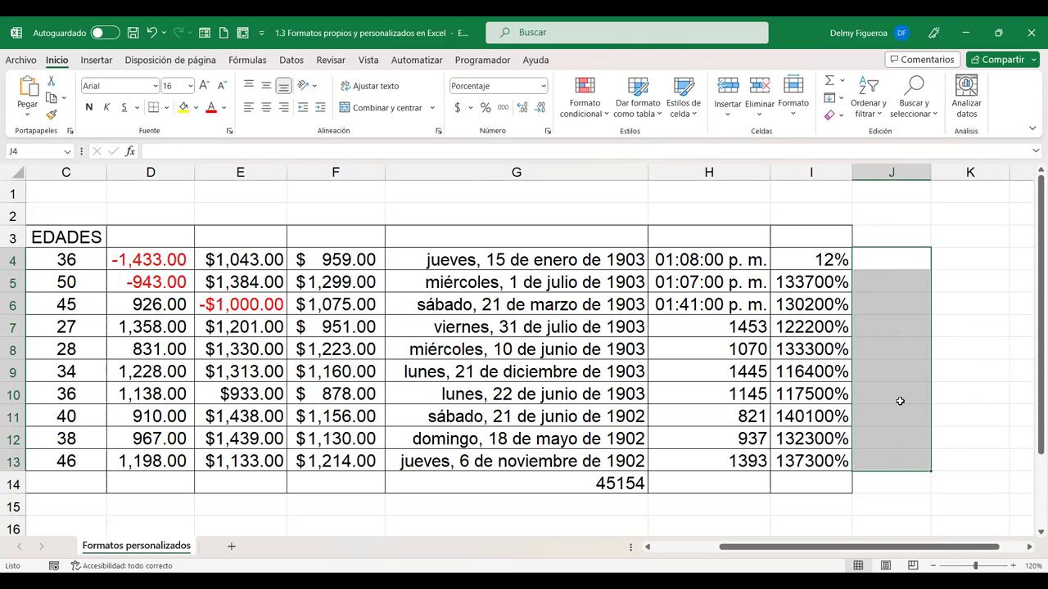
left_click(896, 261)
type("1")
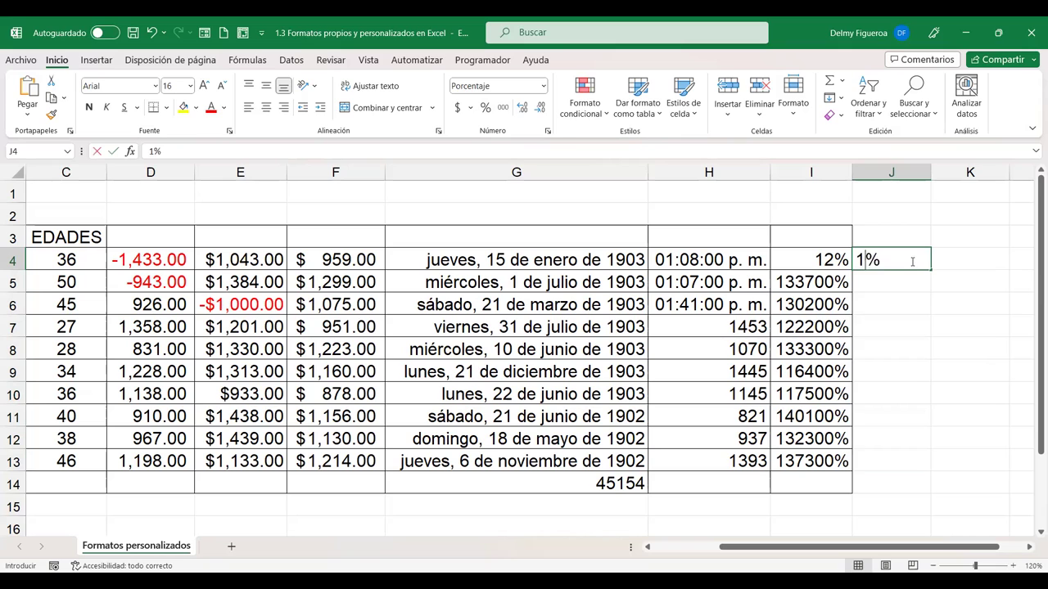
type("1.7")
key("Return")
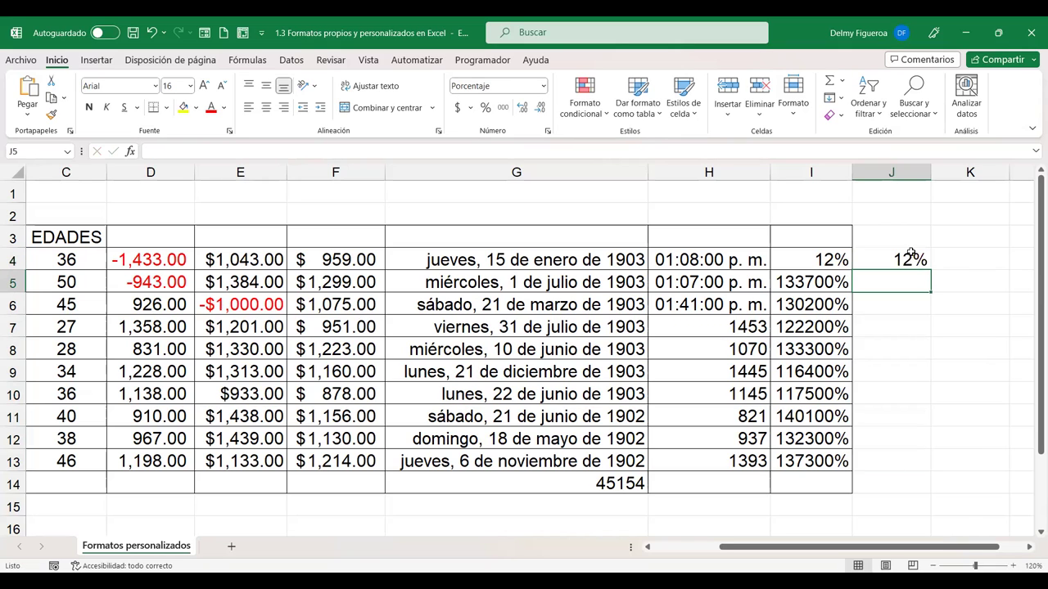
left_click(911, 257)
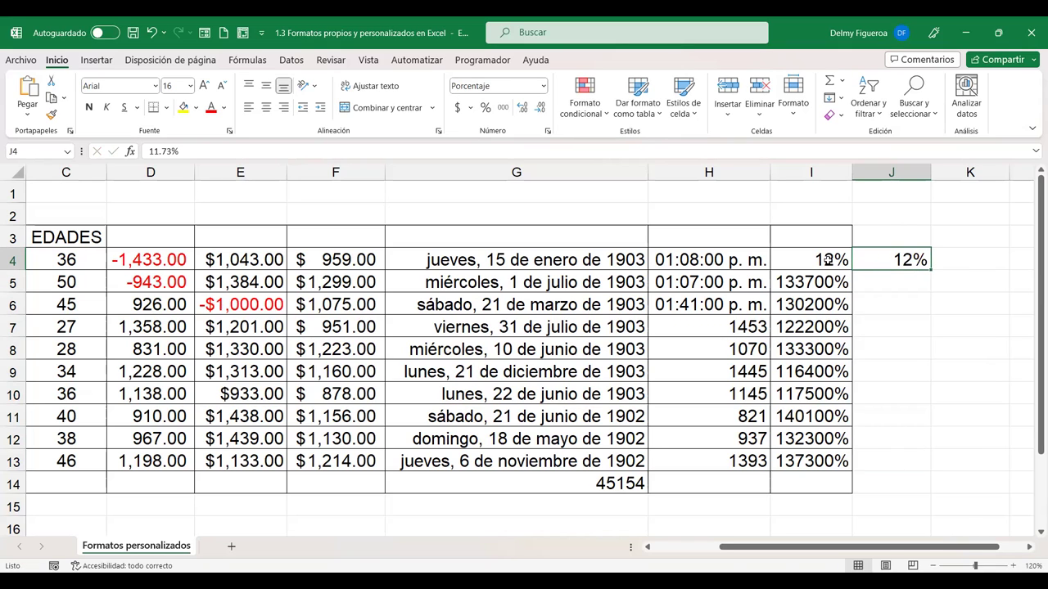
Give I4:J4 two decimal places and bring up their format settings
left_click_drag(828, 260, 860, 259)
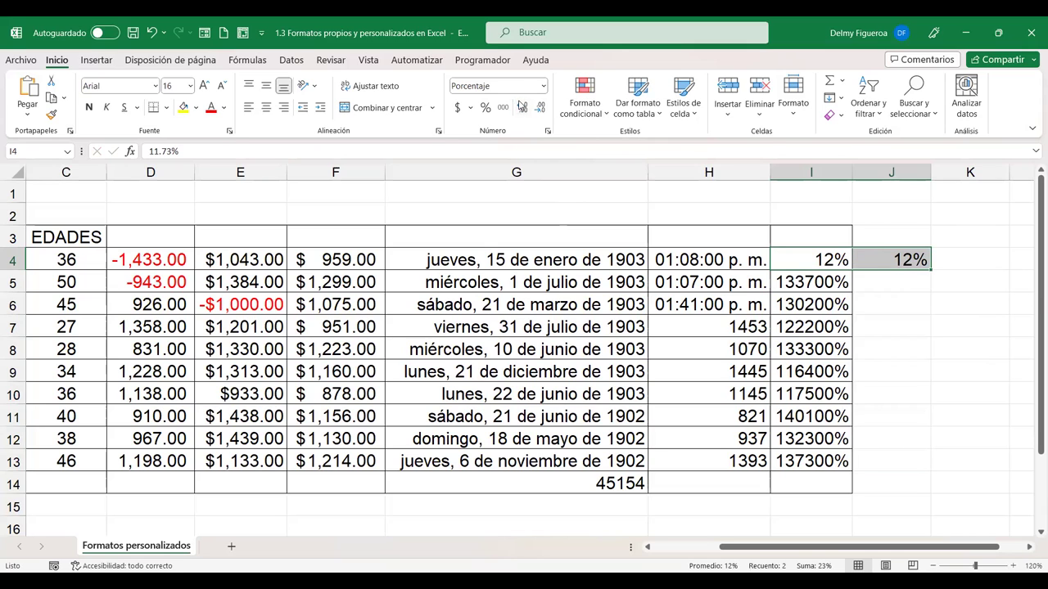
left_click(524, 110)
left_click(524, 110)
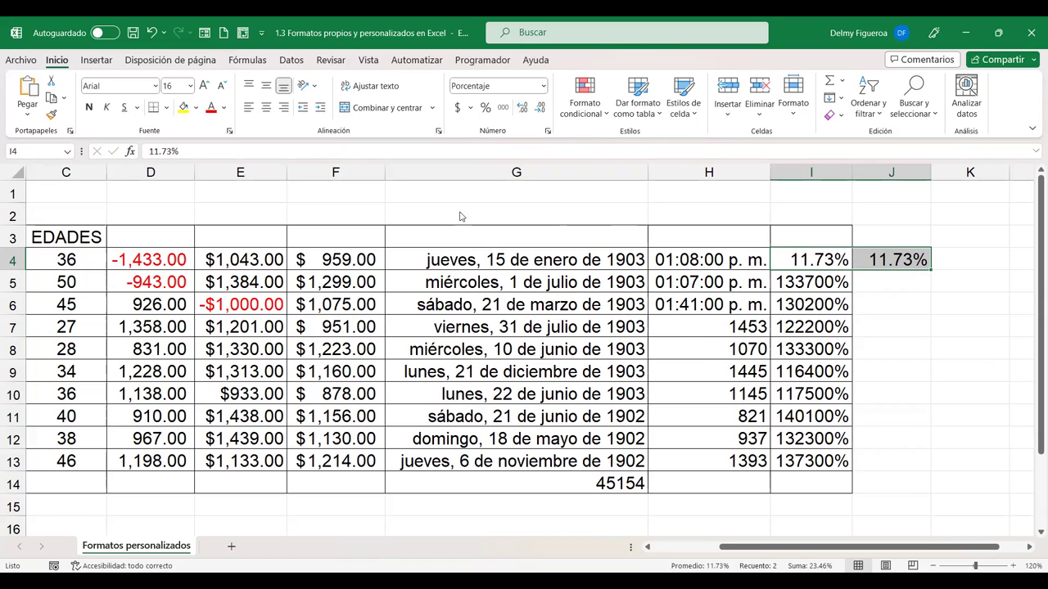
key("ctrl+1")
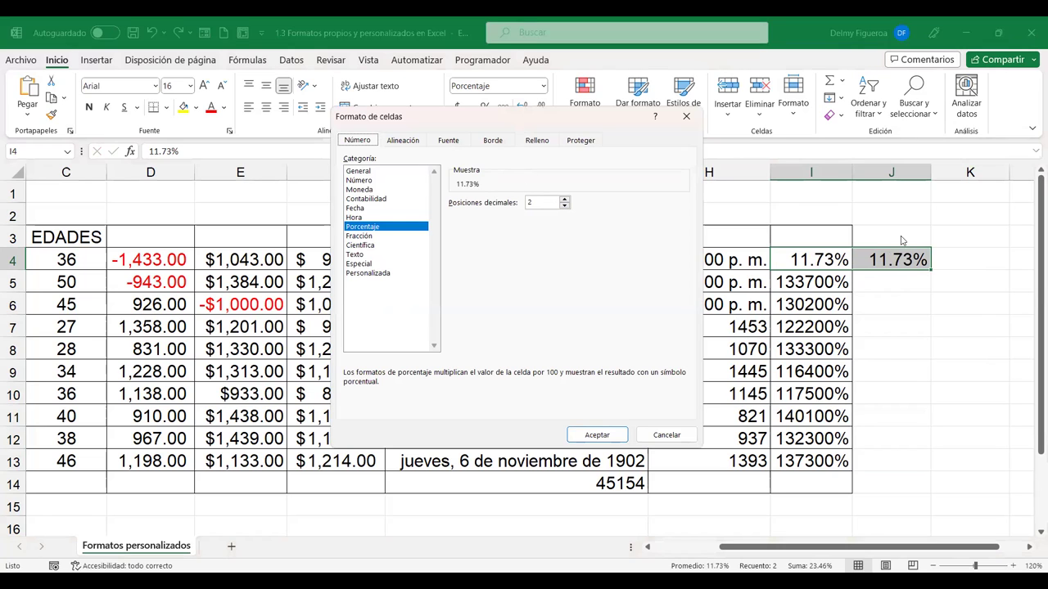
Enter 13.3 in J5 and 13.37 in I5 so both display 13%
left_click(588, 433)
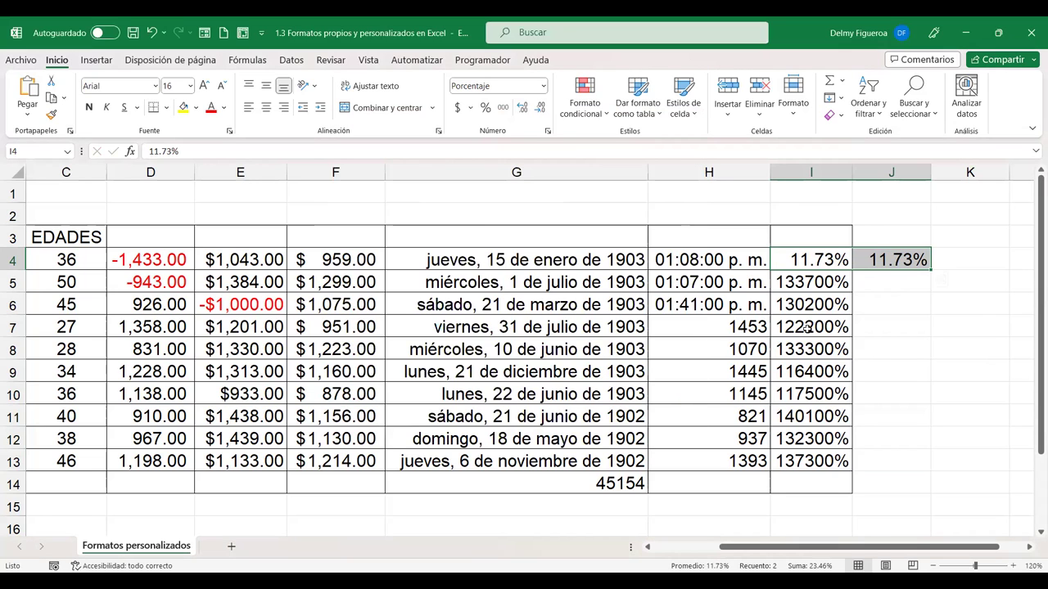
left_click(833, 282)
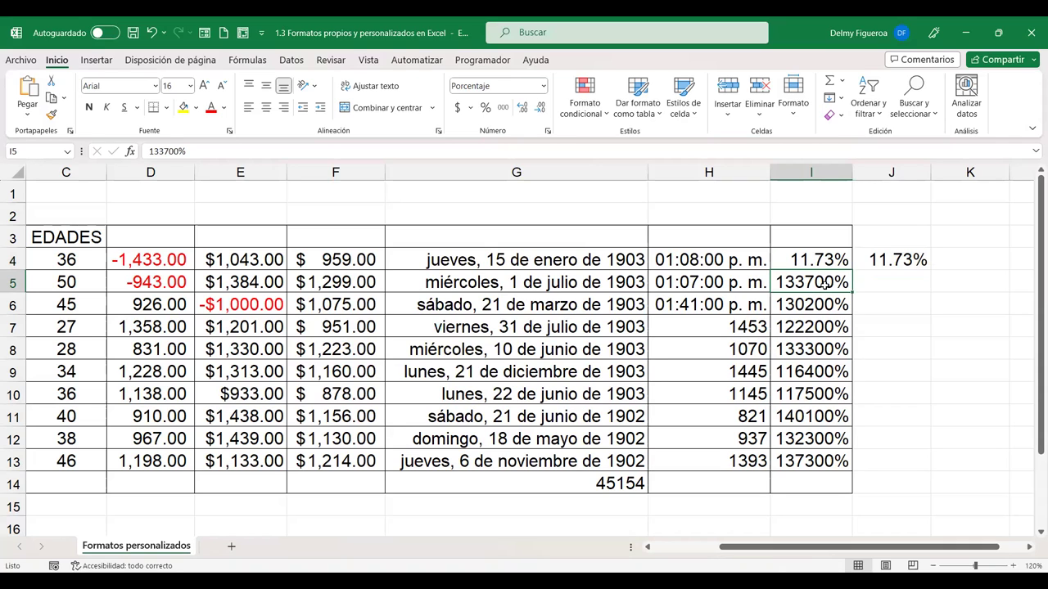
left_click(886, 281)
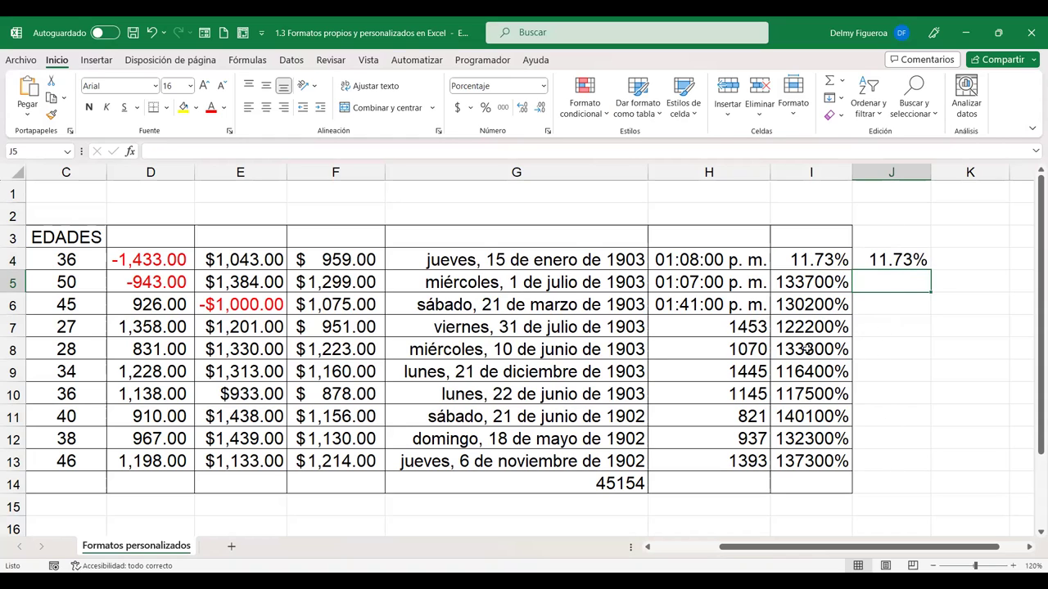
type("13.3")
key("Return")
key("Up")
key("Left")
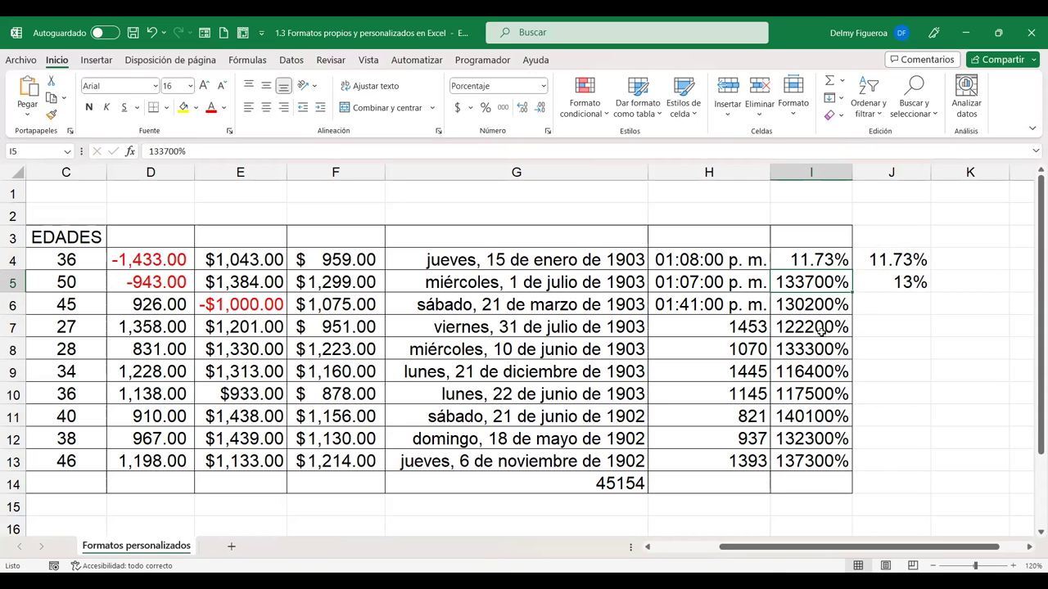
type("13.37")
key("Return")
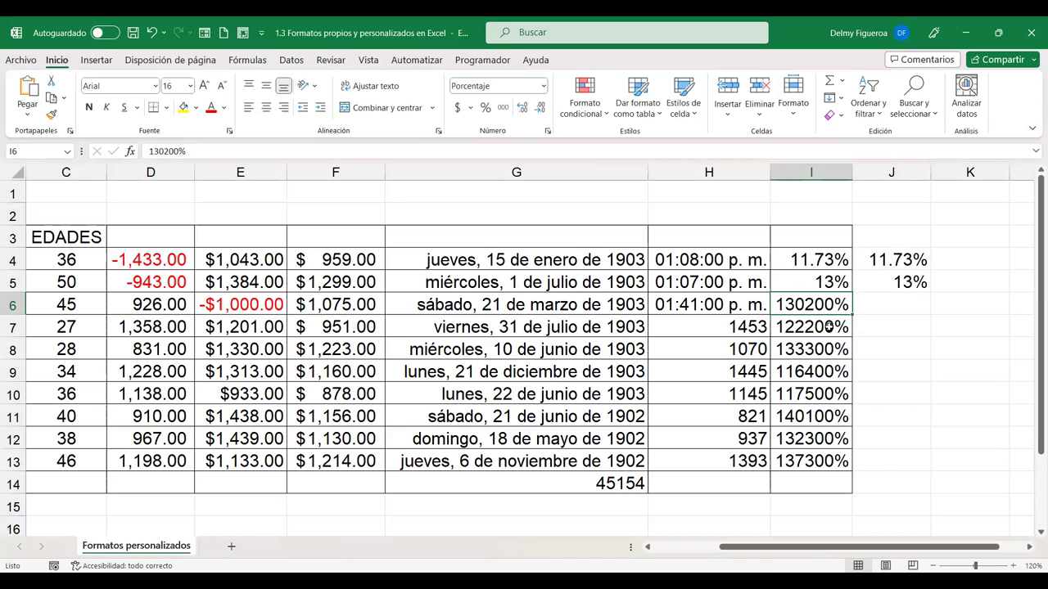
Preview the Fracción number formats, then cancel without applying anything
key("ctrl+1")
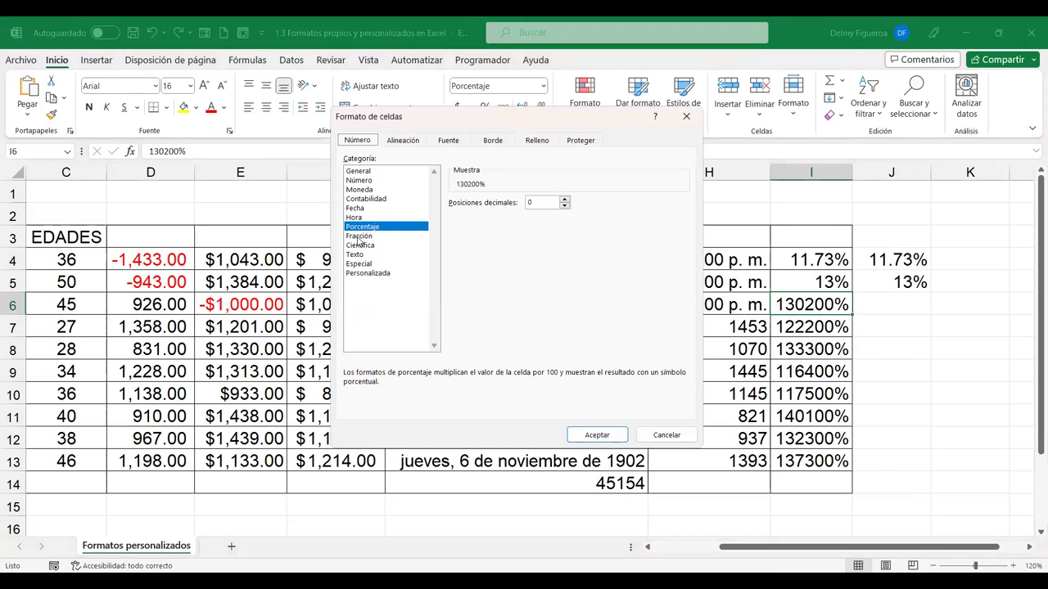
left_click(359, 239)
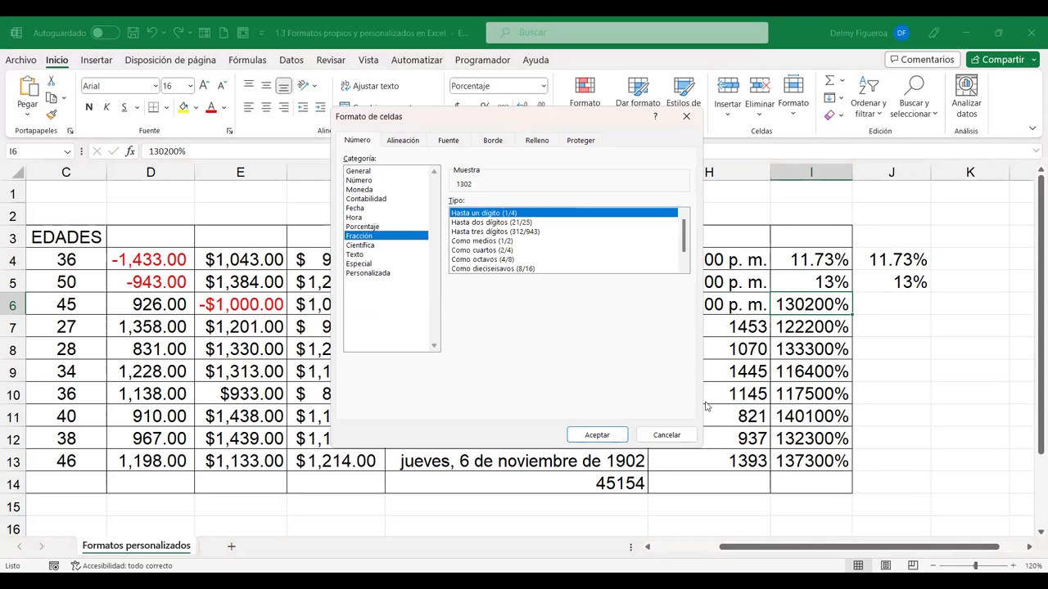
left_click(679, 435)
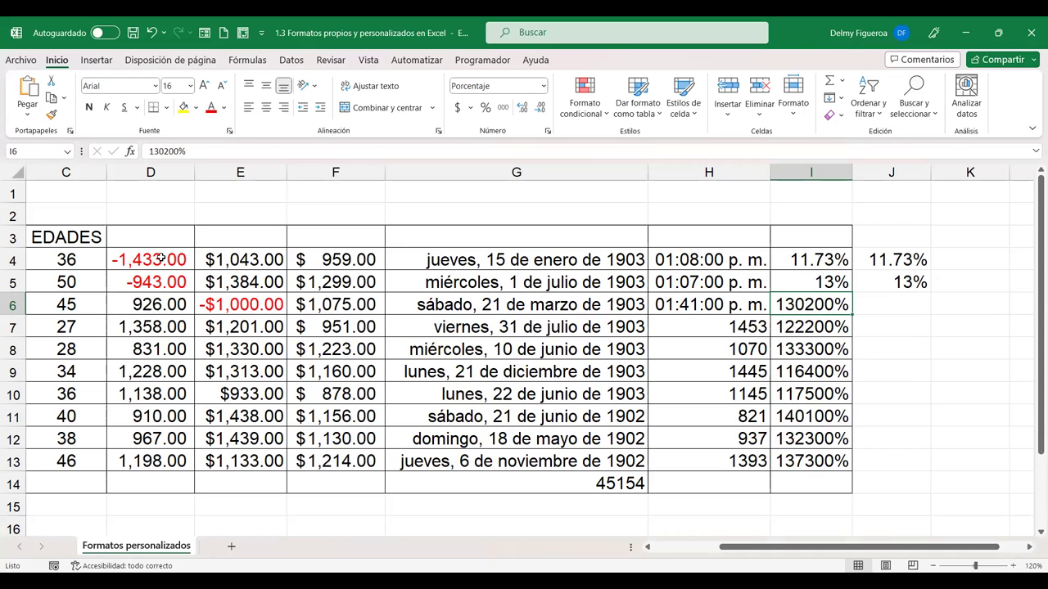
Copy the D4:D13 amounts into D16:D25 and clear the copy marquee
left_click_drag(161, 259, 156, 461)
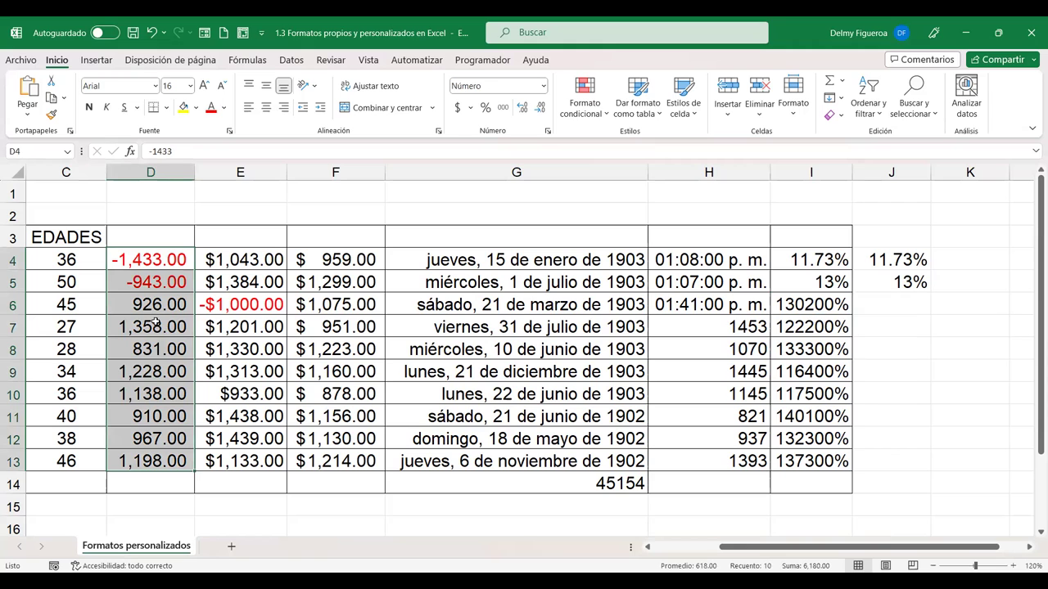
key("ctrl+c")
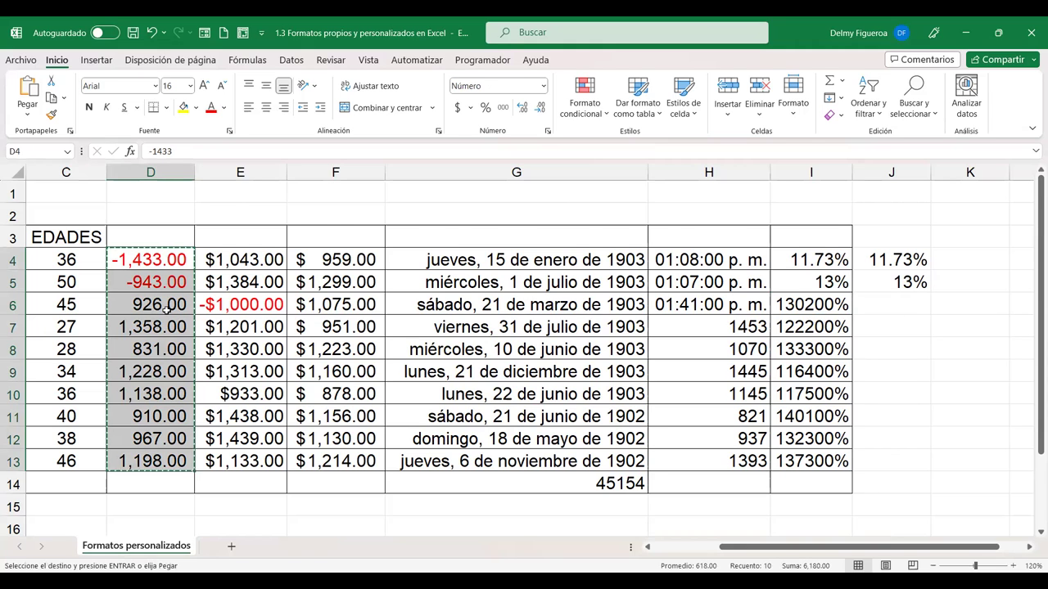
scroll(167, 334, "down", 1)
scroll(160, 360, "down", 1)
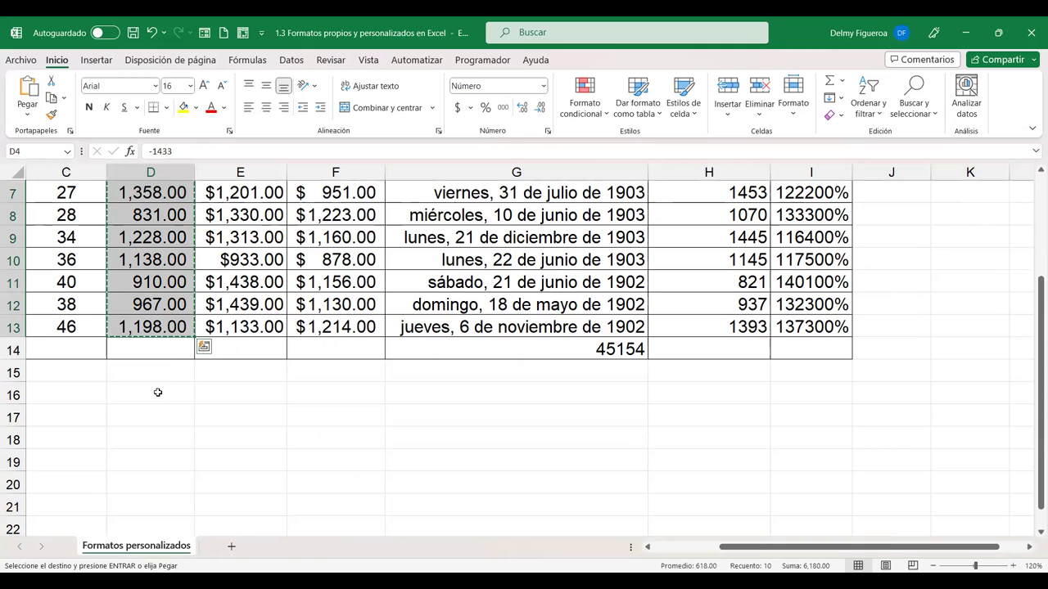
left_click(158, 393)
key("ctrl+v")
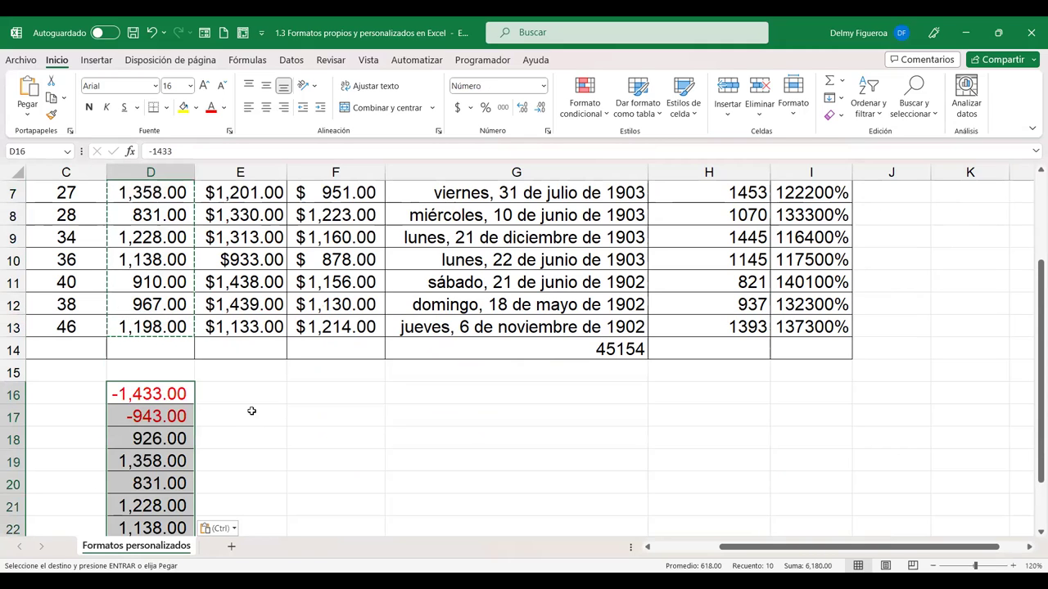
scroll(248, 414, "down", 1)
scroll(248, 414, "down", 1)
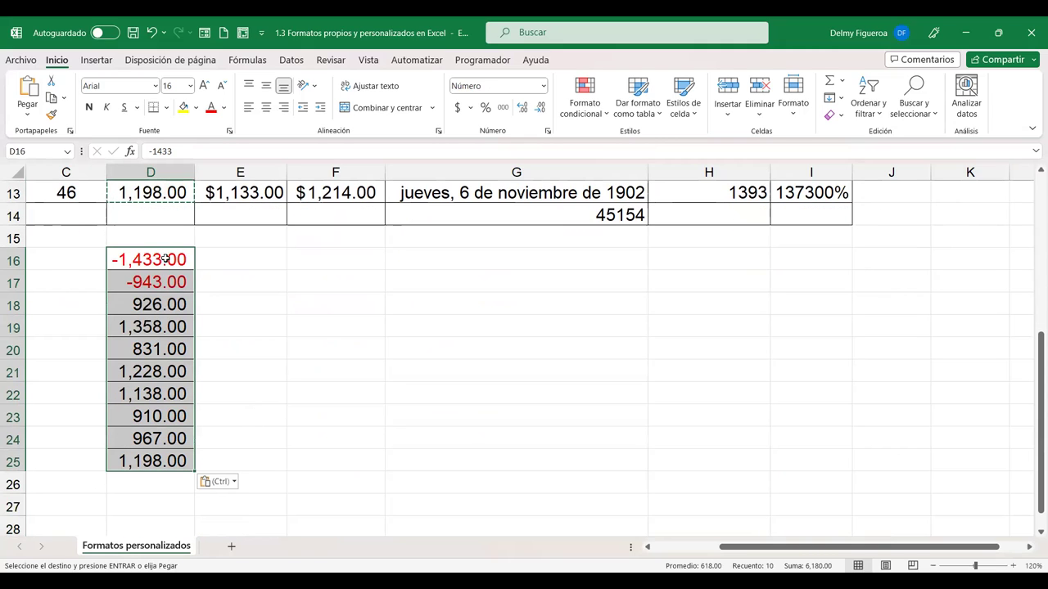
key("Escape")
Format the copied amounts in D16:D25 as fractions in quarters (2/4)
key("ctrl+1")
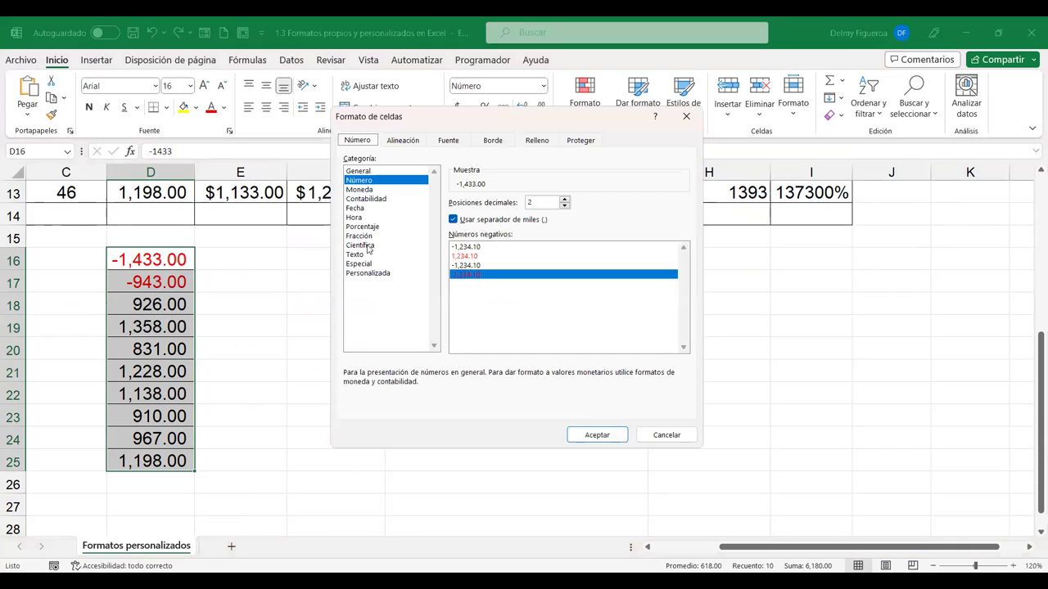
left_click(368, 237)
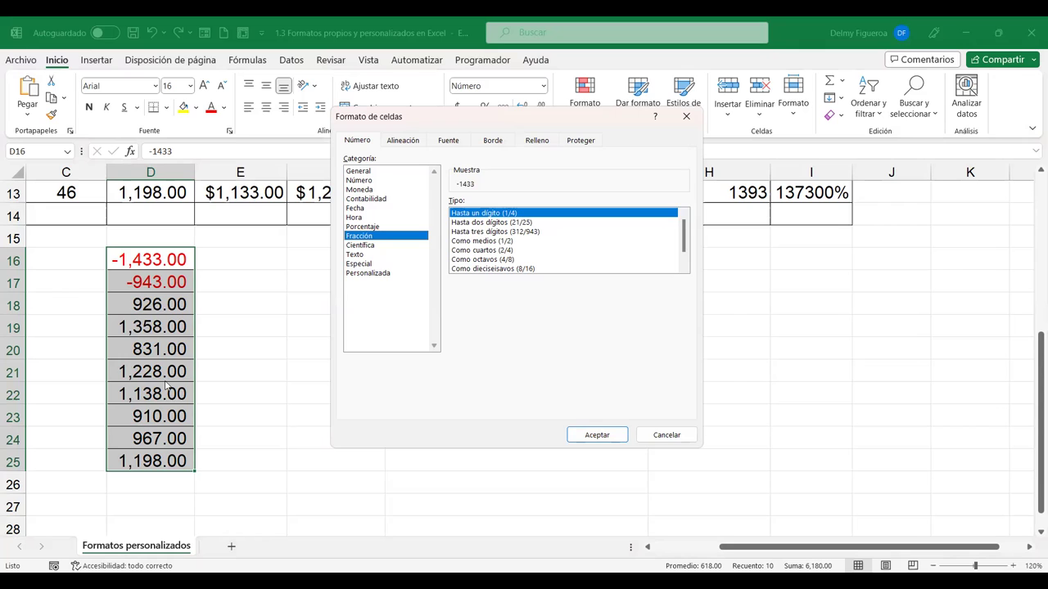
left_click(502, 222)
left_click(503, 231)
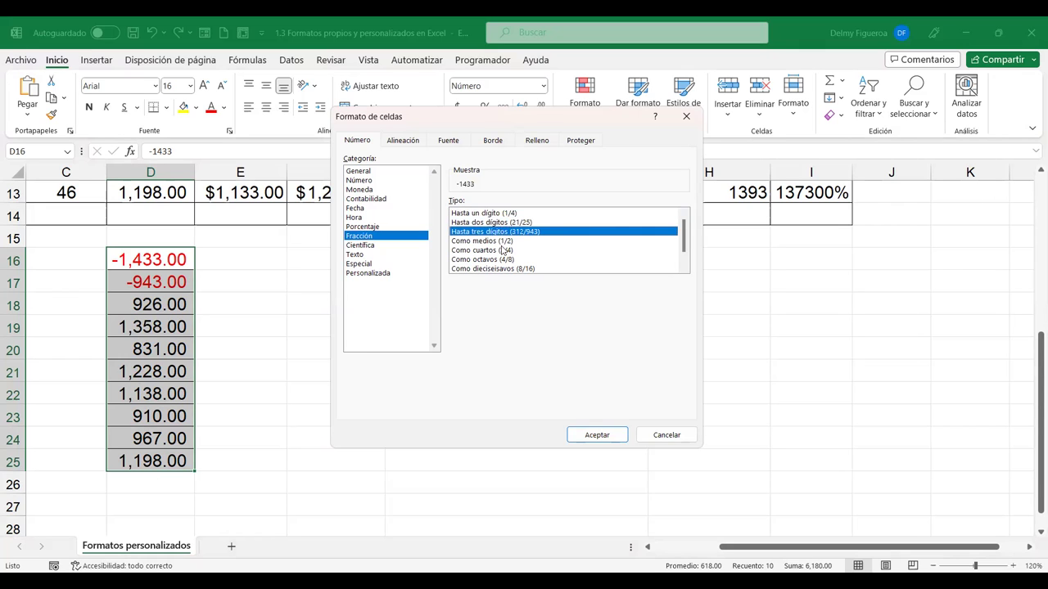
left_click(502, 250)
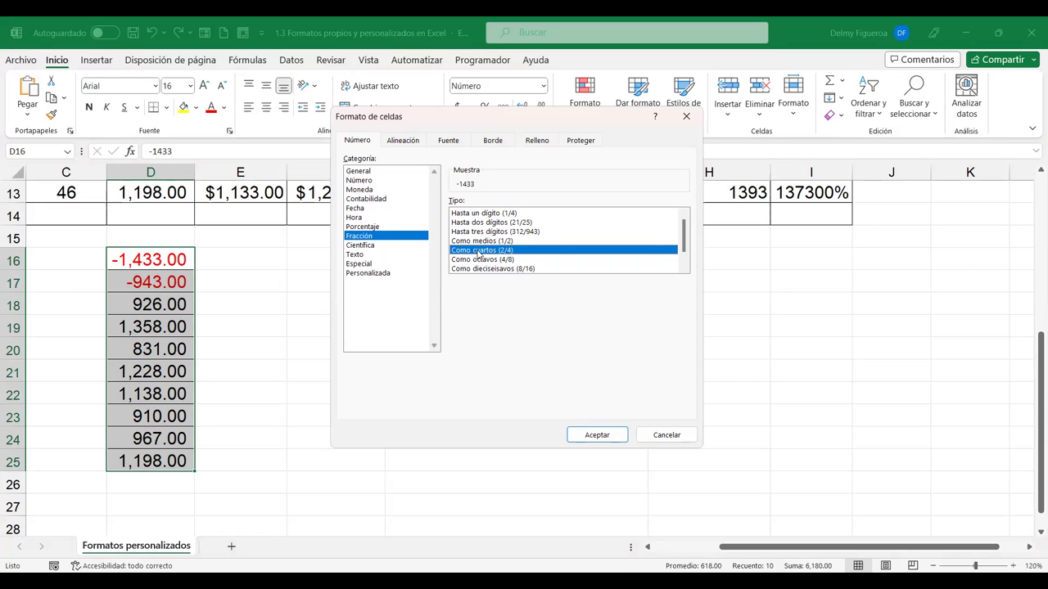
left_click(600, 432)
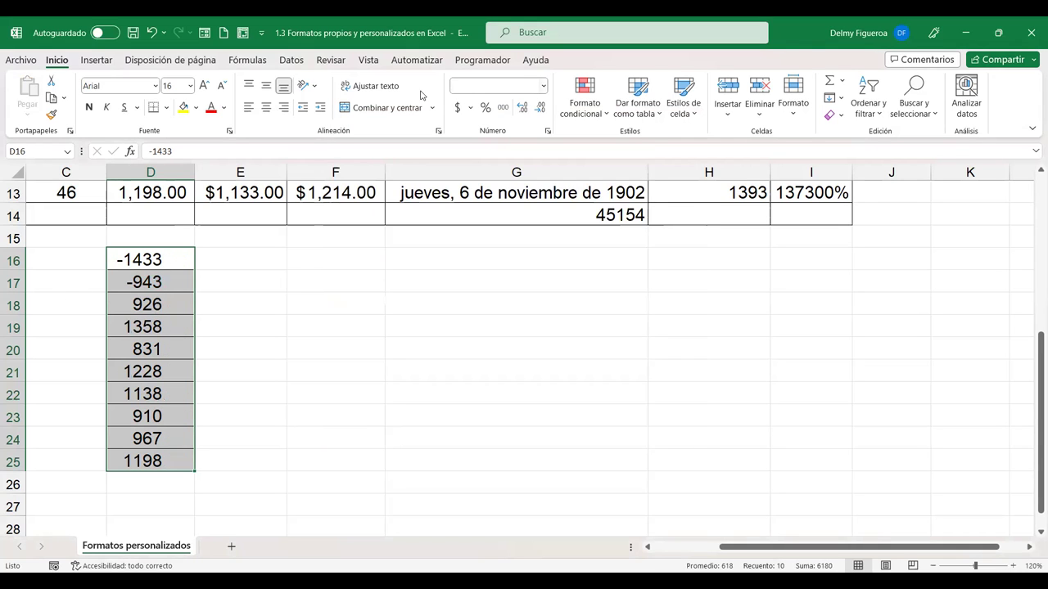
Enter 14.25, 9.4, 9.25, 13.5 and 8.25 into D16:D20, shown as quarter fractions
left_click(166, 262)
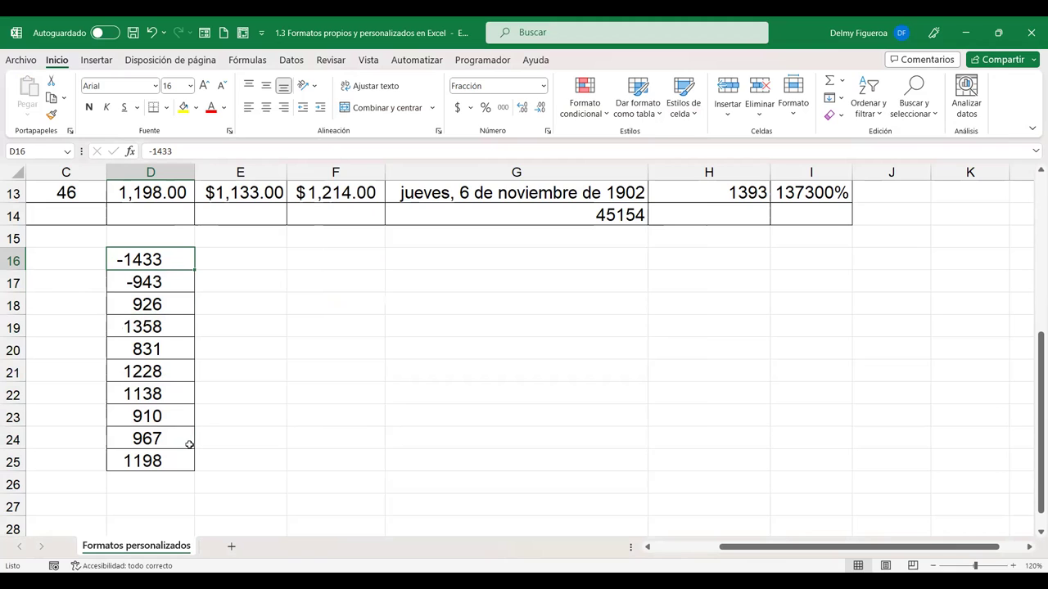
type("14.25")
key("Return")
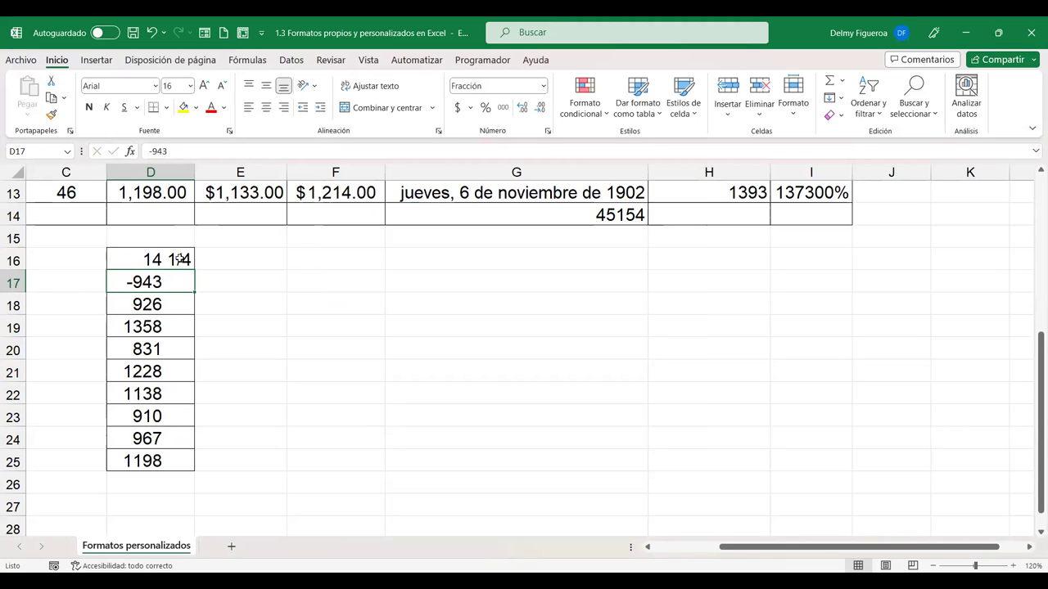
type("9.4")
key("Return")
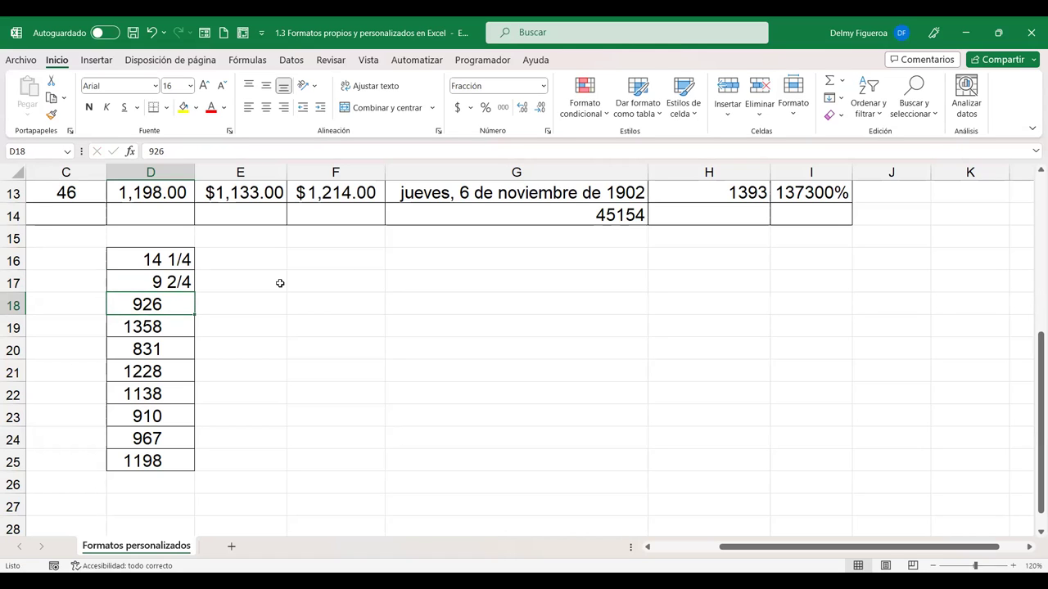
type("9.25")
key("Return")
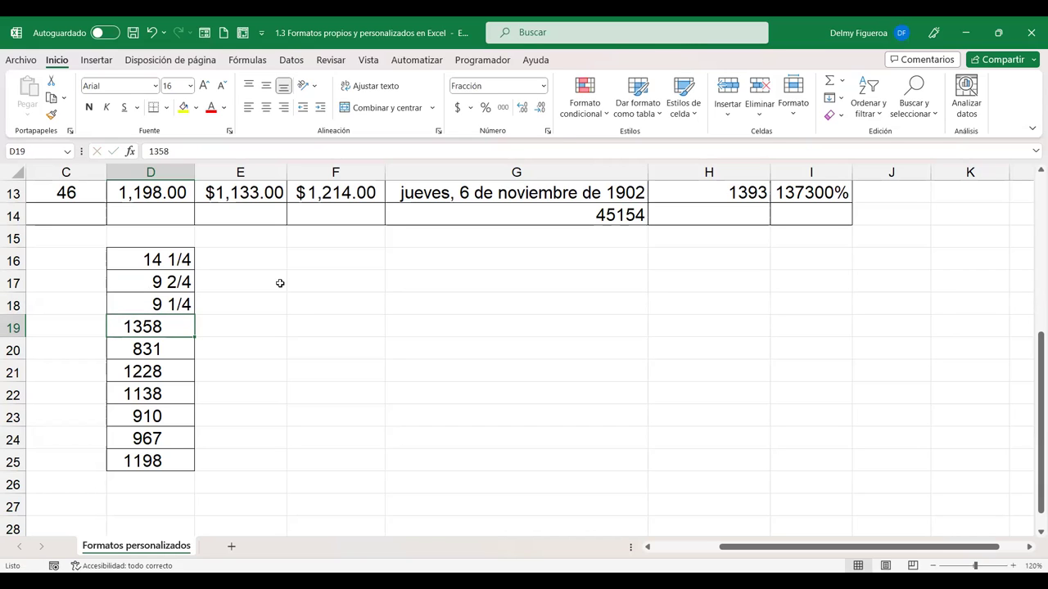
type("13.5")
key("Return")
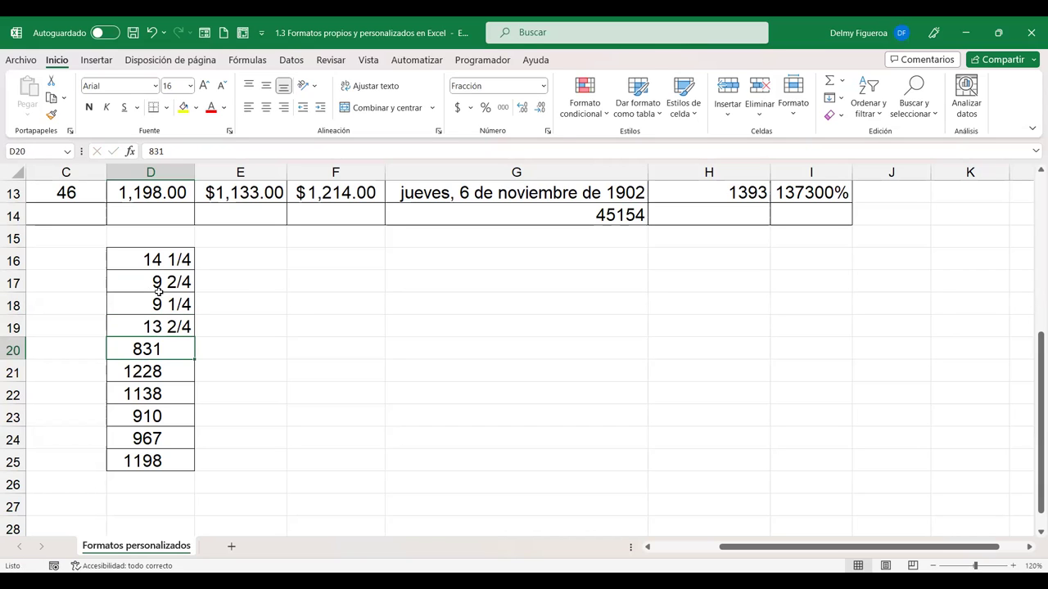
type("8")
type(".25")
key("Return")
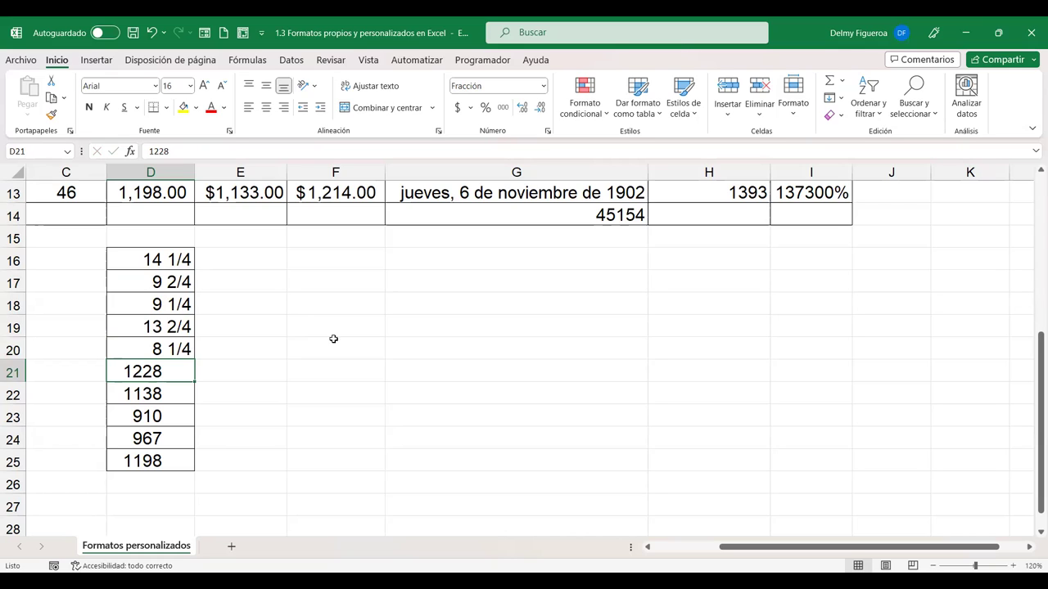
left_click(168, 347)
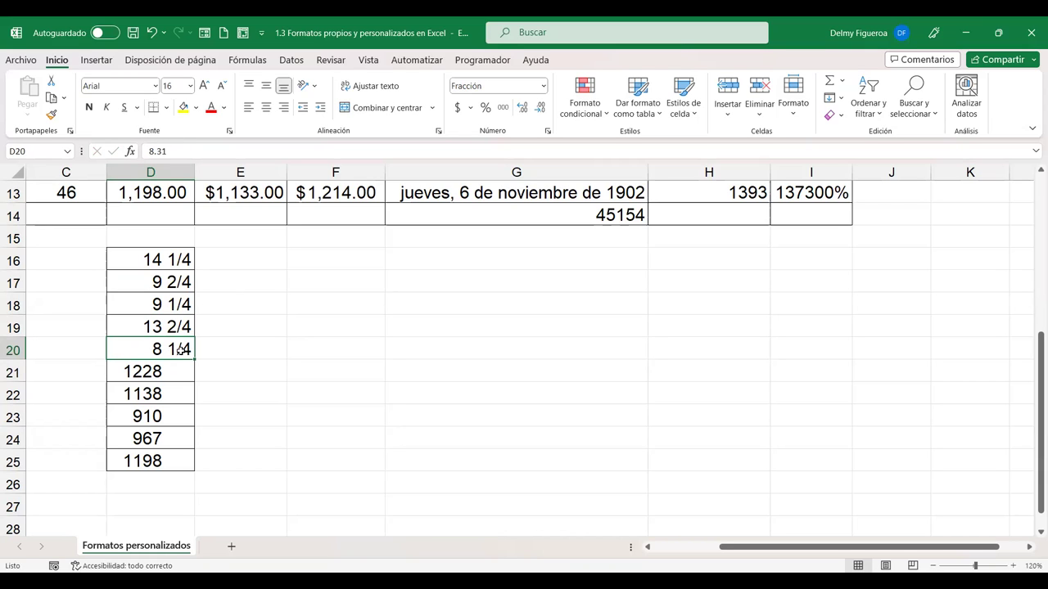
left_click_drag(176, 258, 171, 350)
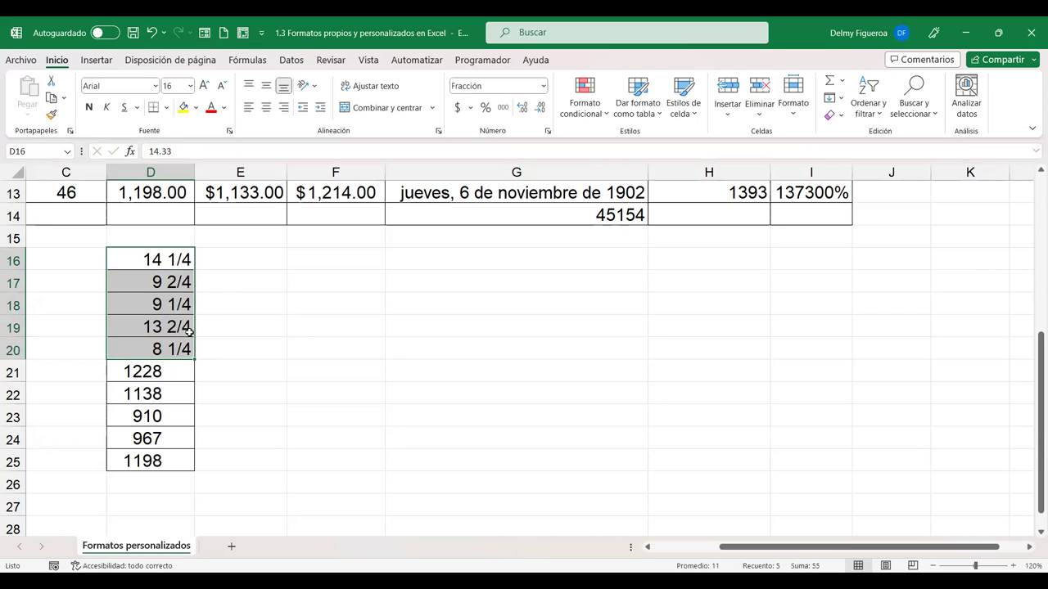
Apply the hundredths fraction format (30/100) to D16:D20, showing values like 14 33/100
key("ctrl+1")
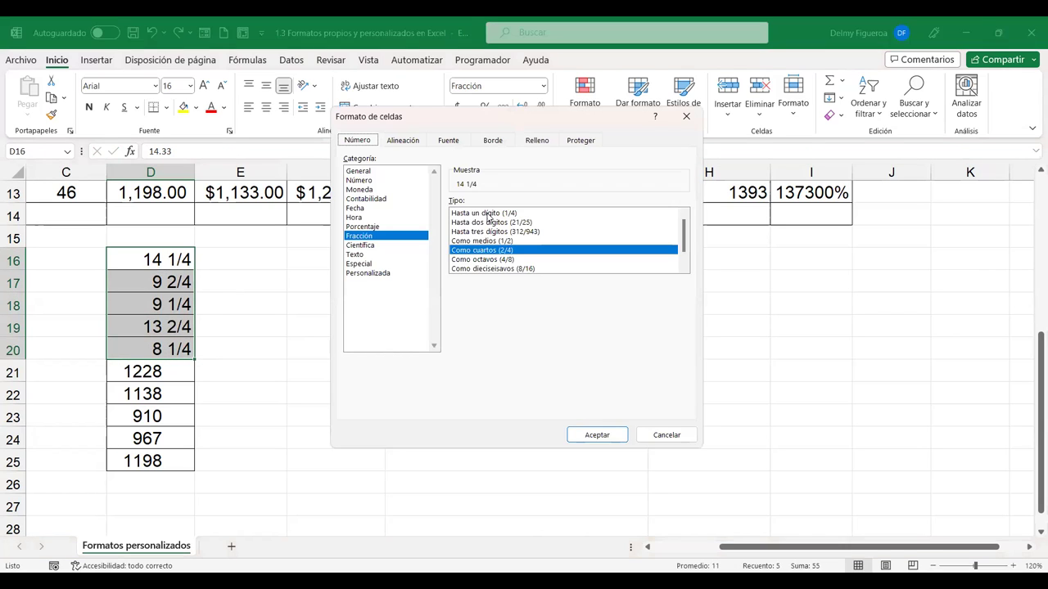
left_click(489, 214)
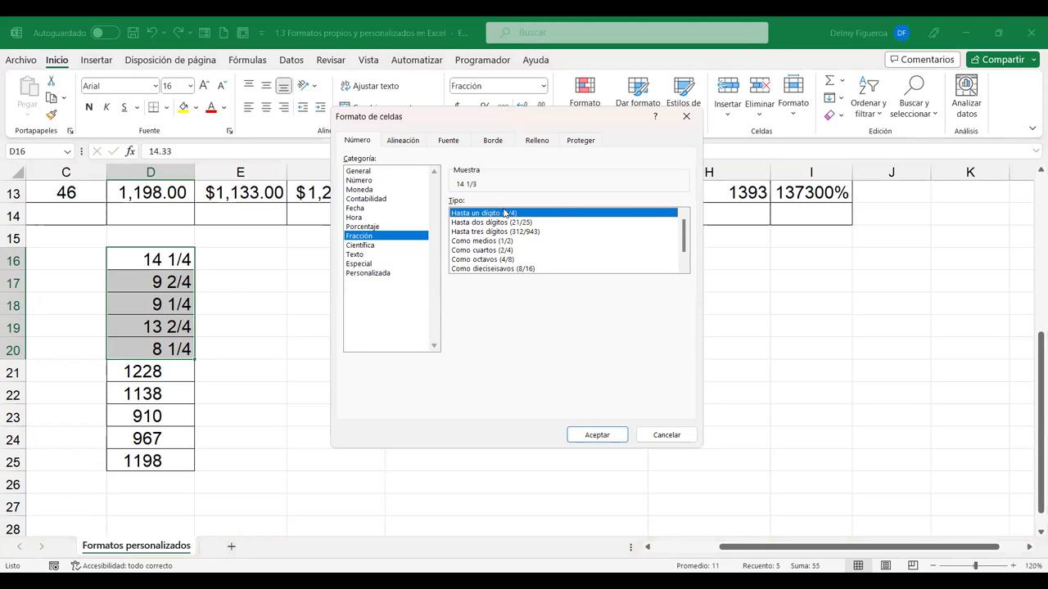
scroll(560, 246, "down", 1)
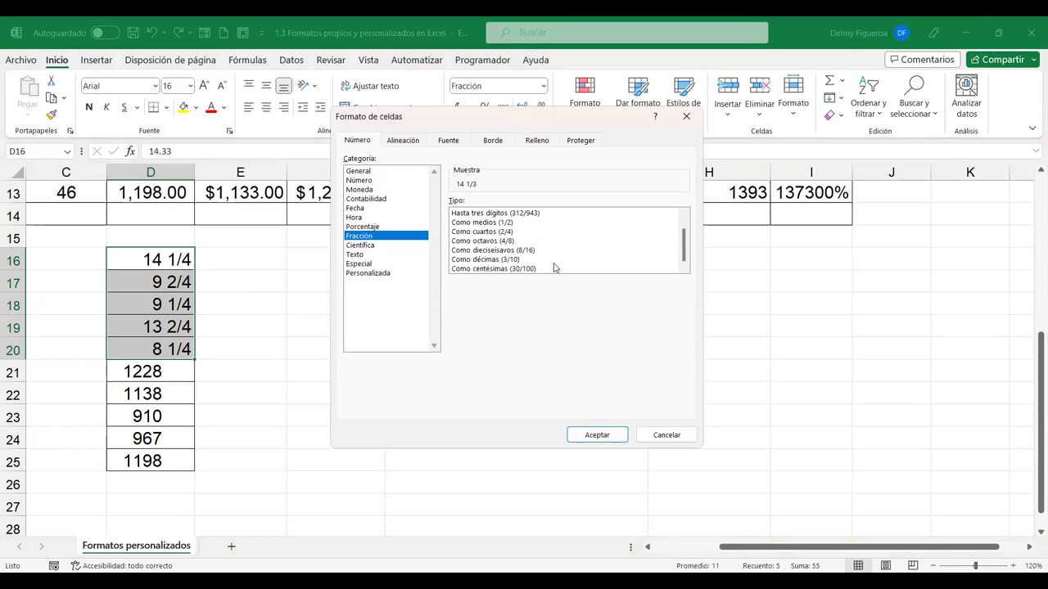
left_click(516, 268)
left_click(614, 438)
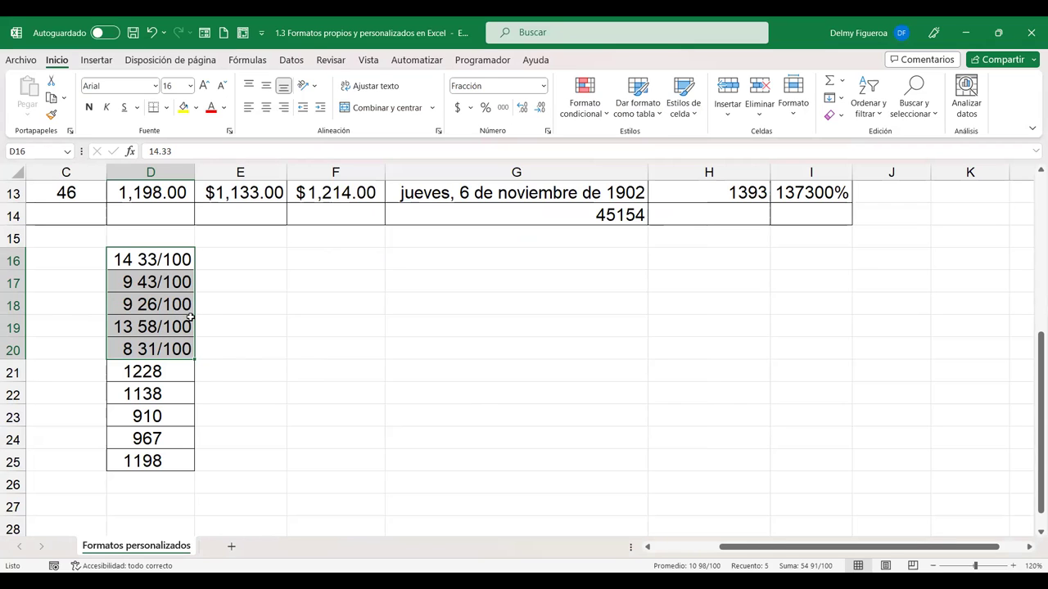
key("ctrl+1")
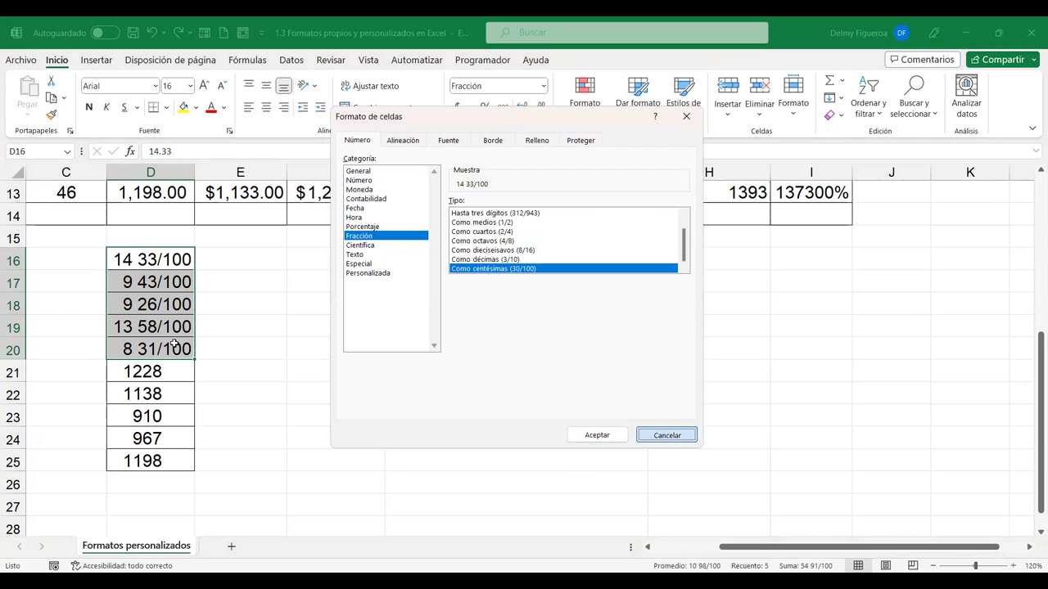
Copy the amounts in E4:E13 and paste them into E16:E25
key("Escape")
scroll(213, 275, "up", 4)
left_click_drag(239, 259, 243, 456)
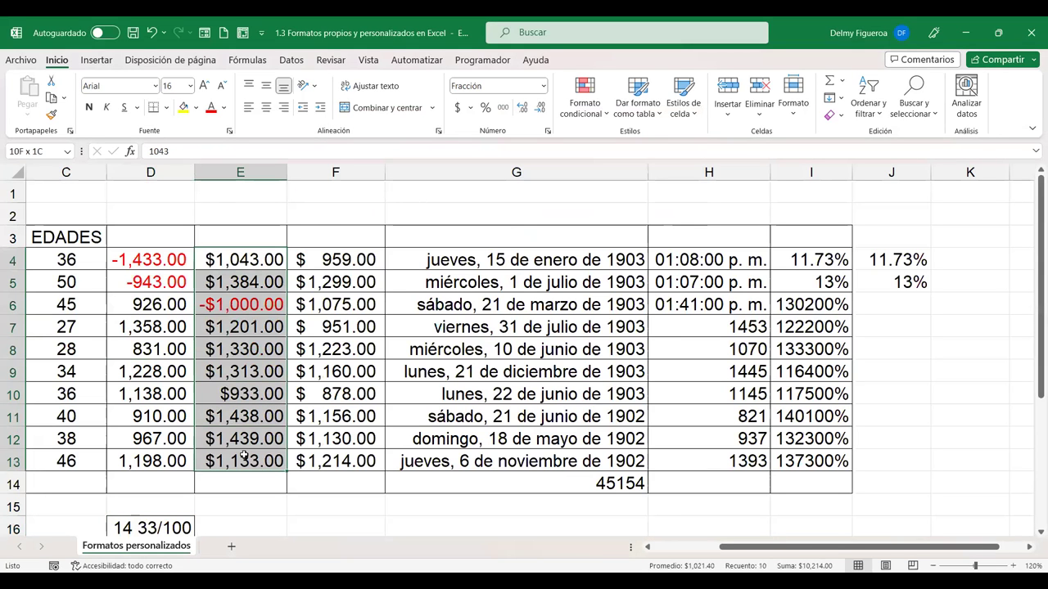
key("ctrl+c")
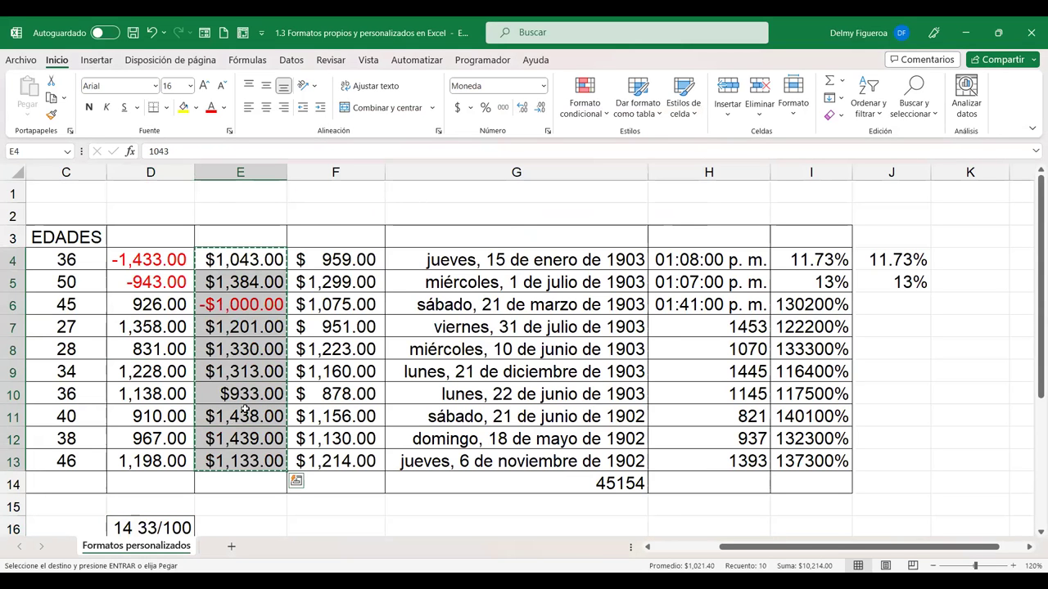
scroll(222, 262, "down", 4)
left_click(222, 260)
key("ctrl+v")
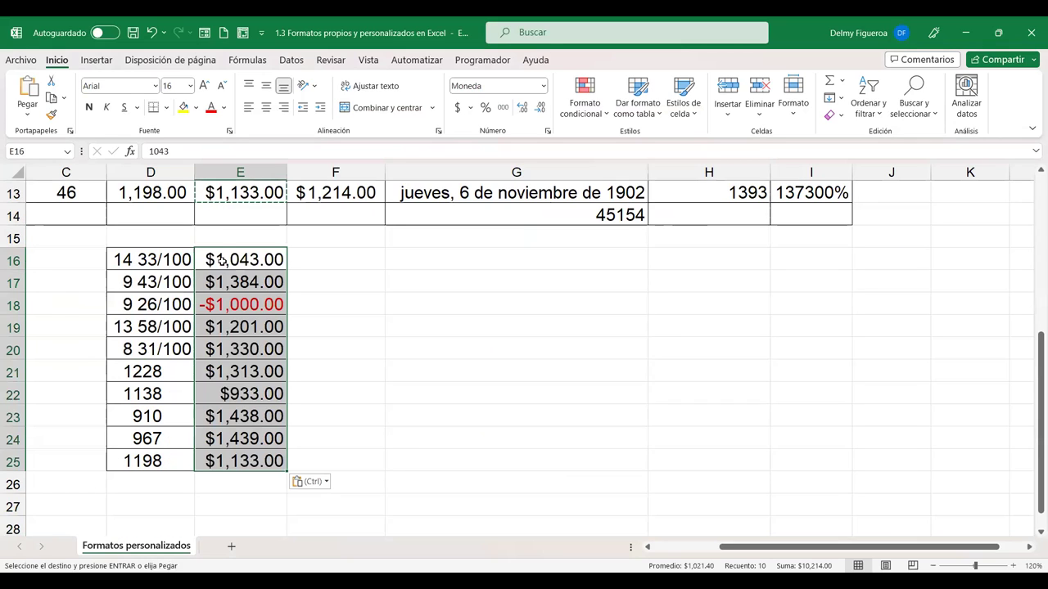
key("Escape")
Give E16:E25 the Científica format so they read like 1.04E+03
key("ctrl+1")
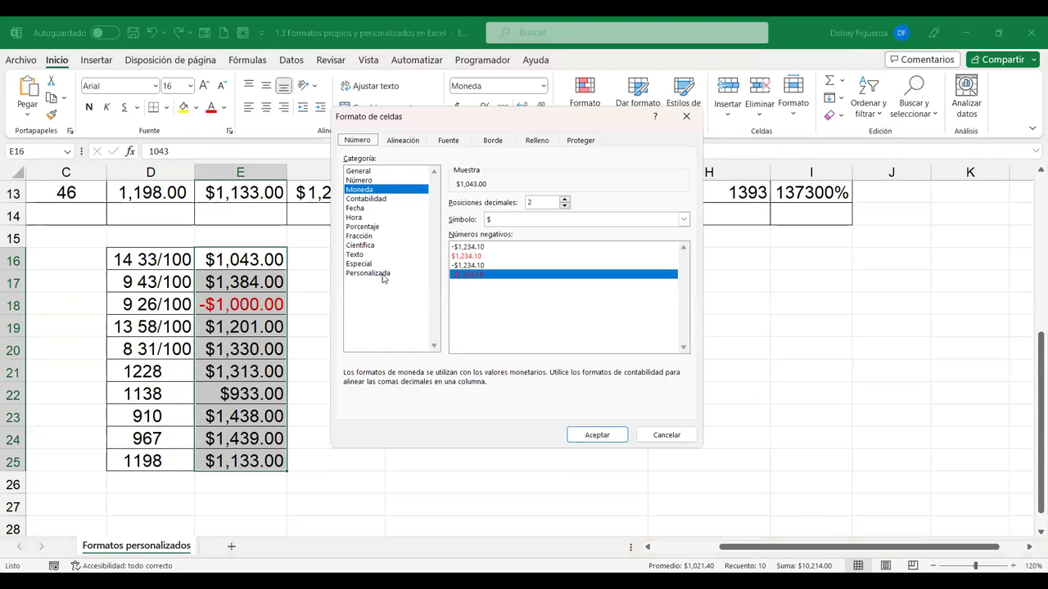
left_click(371, 246)
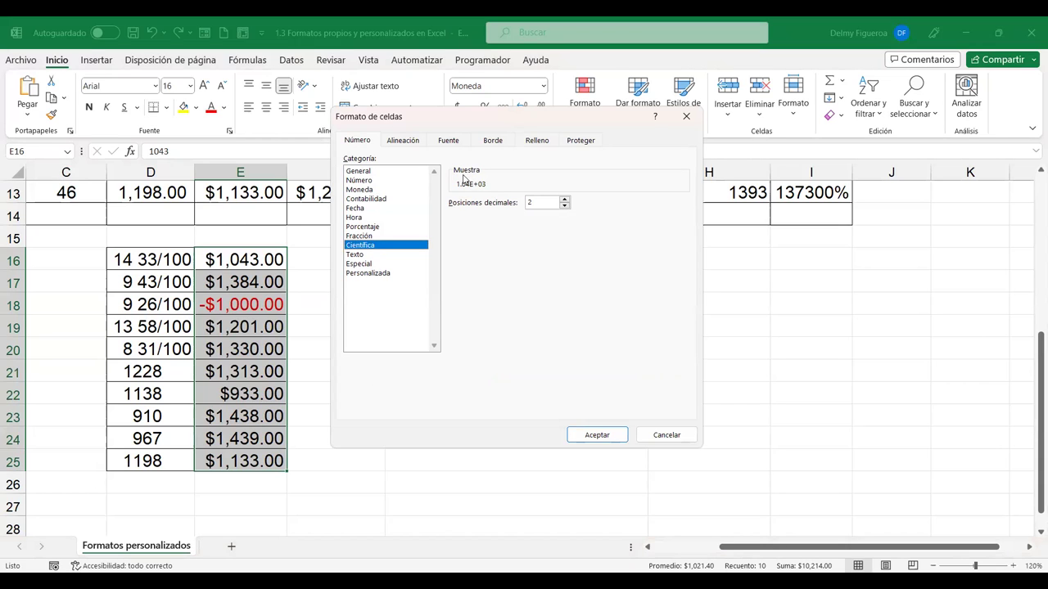
left_click(597, 436)
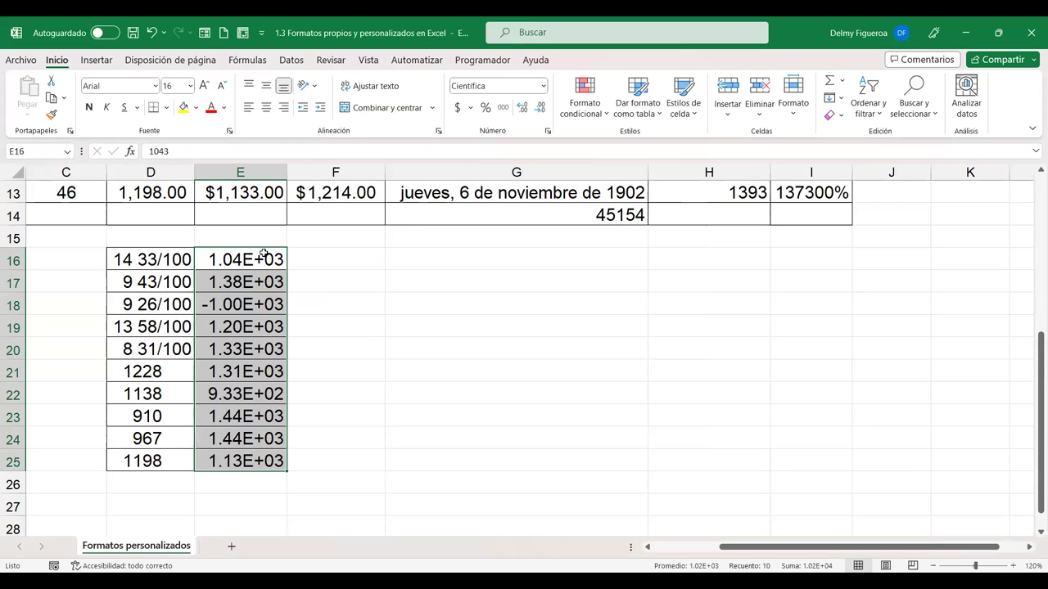
scroll(270, 281, "up", 3)
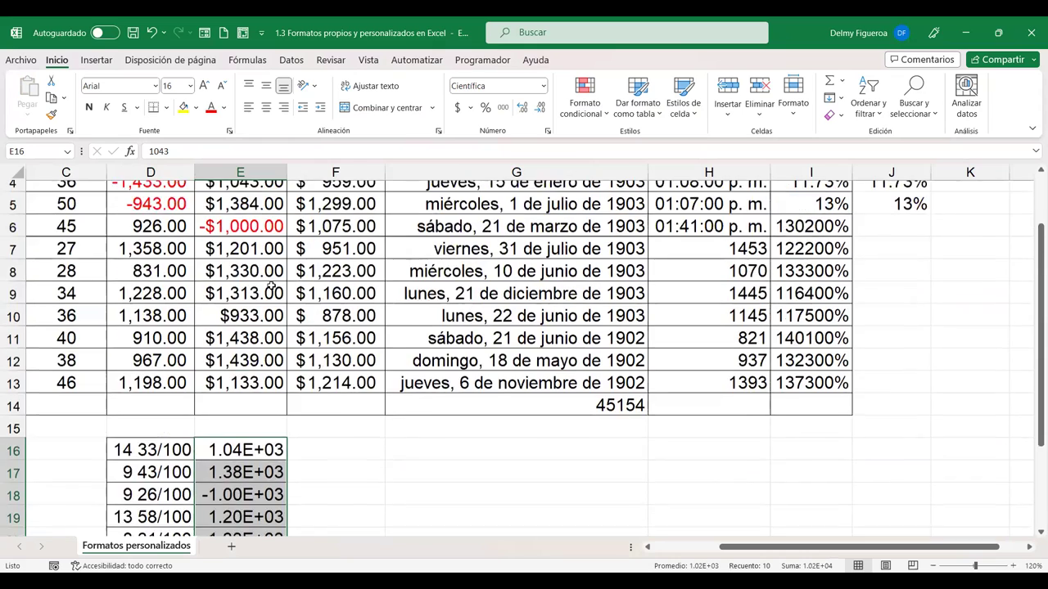
scroll(269, 327, "up", 1)
scroll(268, 370, "down", 3)
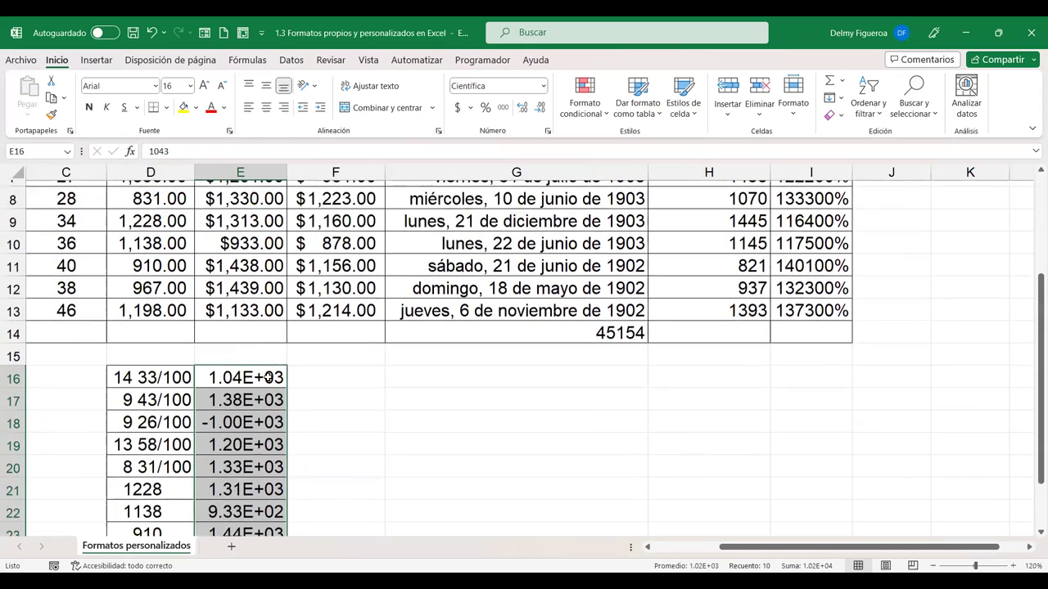
scroll(266, 301, "down", 1)
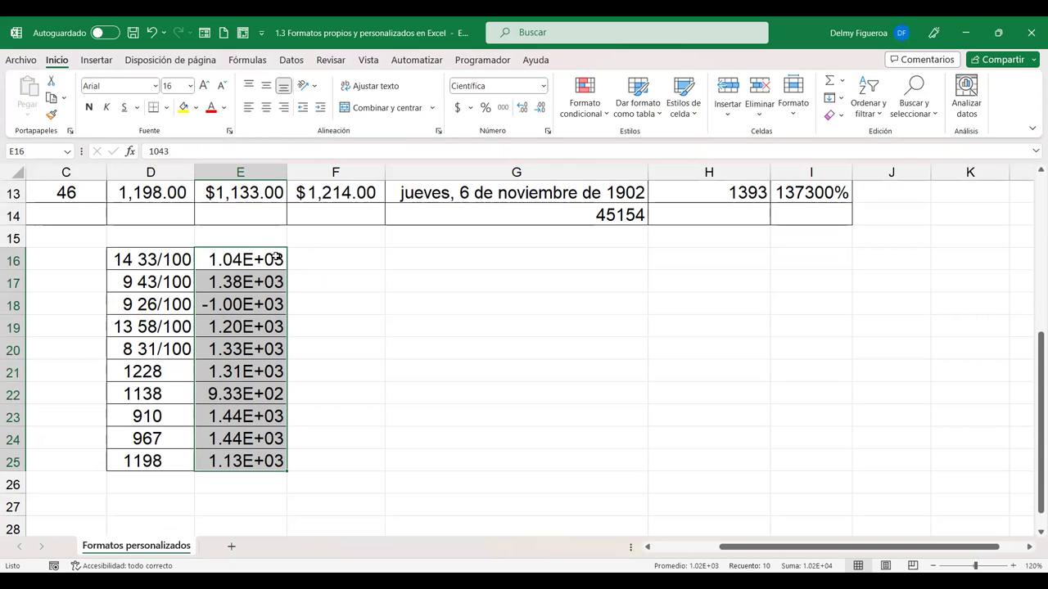
scroll(273, 306, "up", 1)
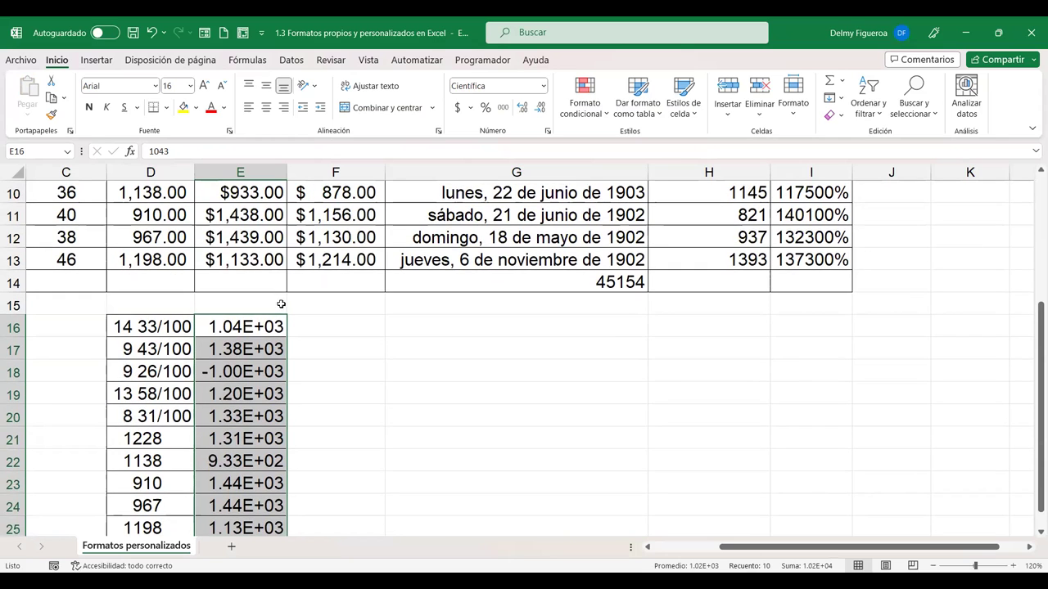
scroll(260, 334, "up", 1)
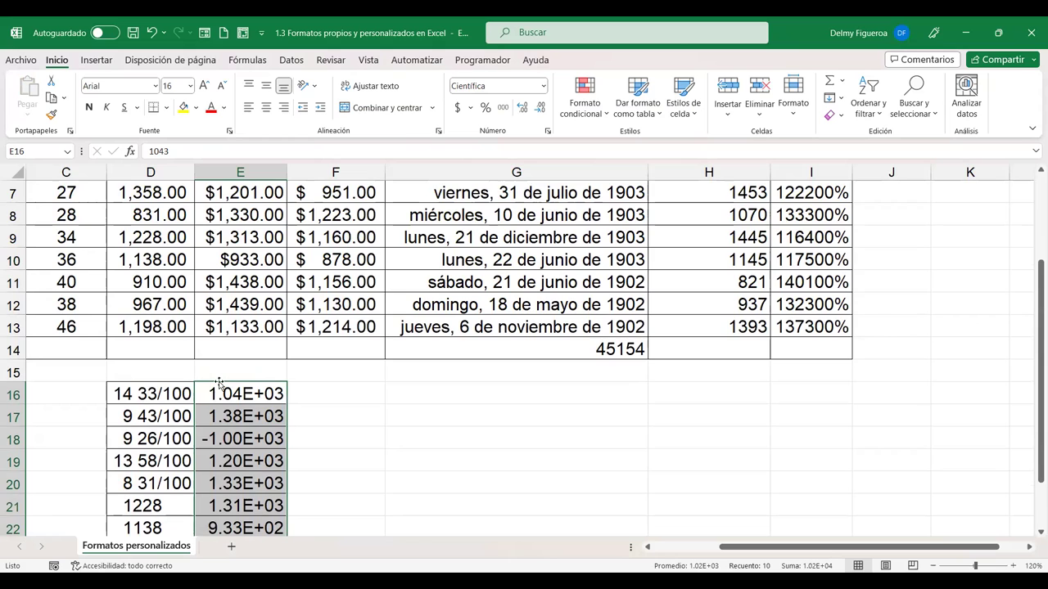
scroll(304, 443, "down", 1)
scroll(304, 443, "down", 1)
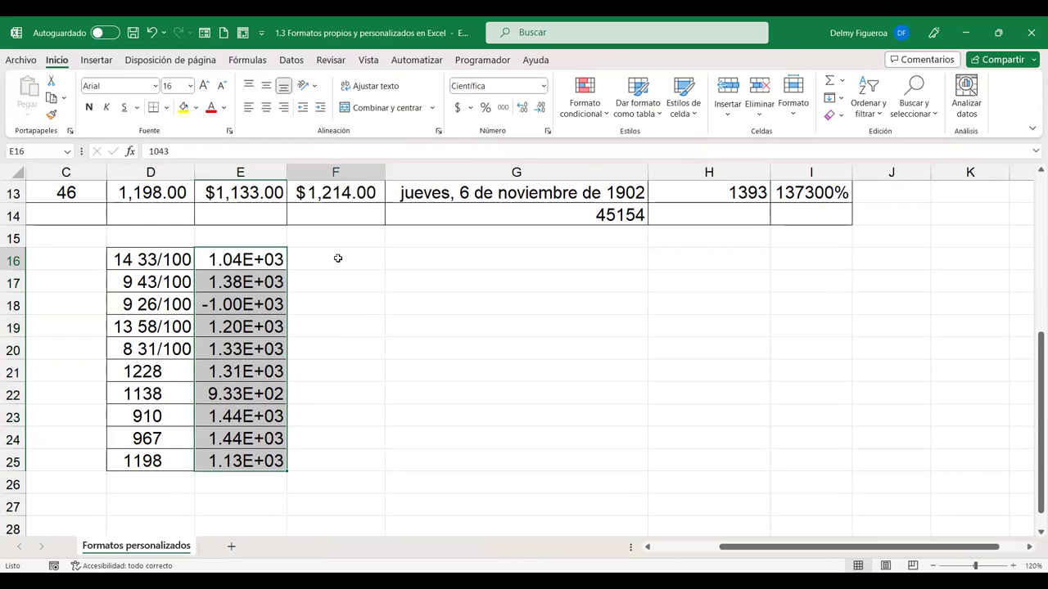
Copy the amounts in F4:F13 and paste them into F16:F25
left_click(337, 260)
scroll(359, 318, "up", 2)
scroll(352, 317, "up", 1)
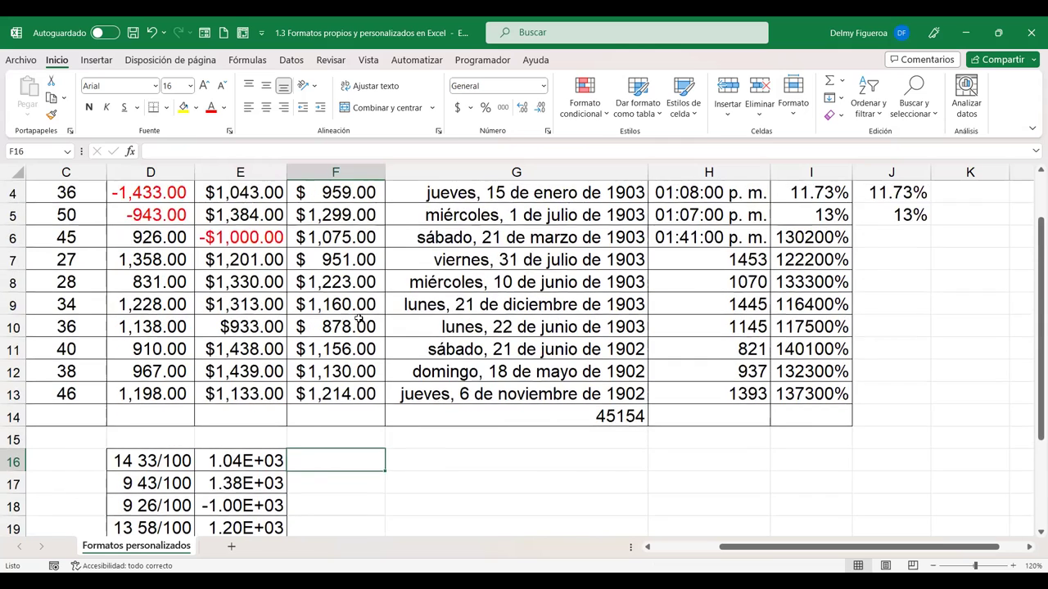
scroll(344, 316, "up", 1)
left_click_drag(336, 259, 340, 461)
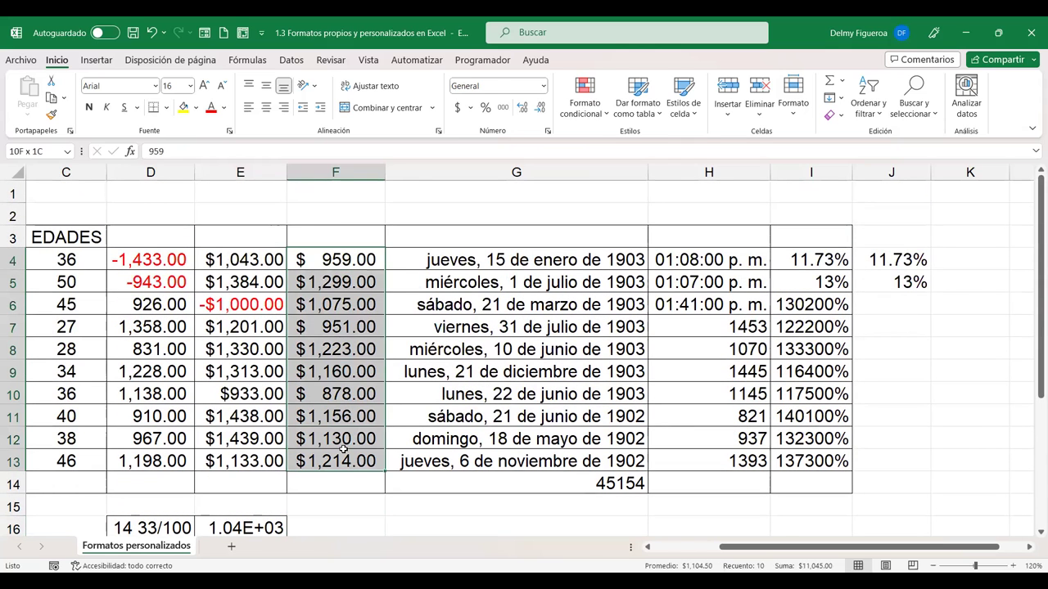
key("ctrl+c")
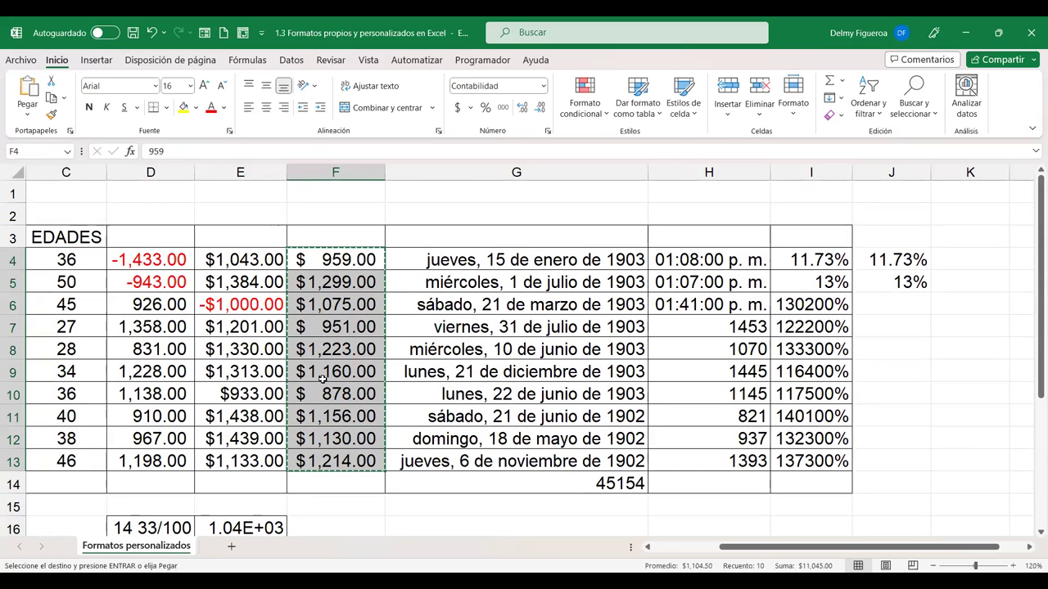
scroll(321, 332, "down", 3)
left_click(320, 331)
key("ctrl+v")
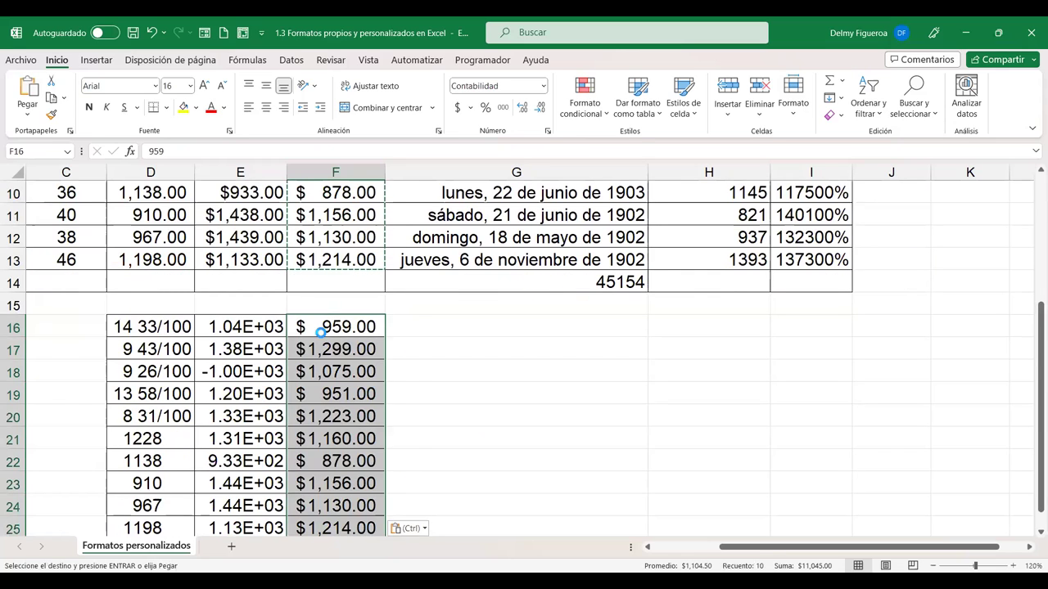
key("Escape")
Apply the Texto format to F16:F25 so they hold text values like 959
key("ctrl+1")
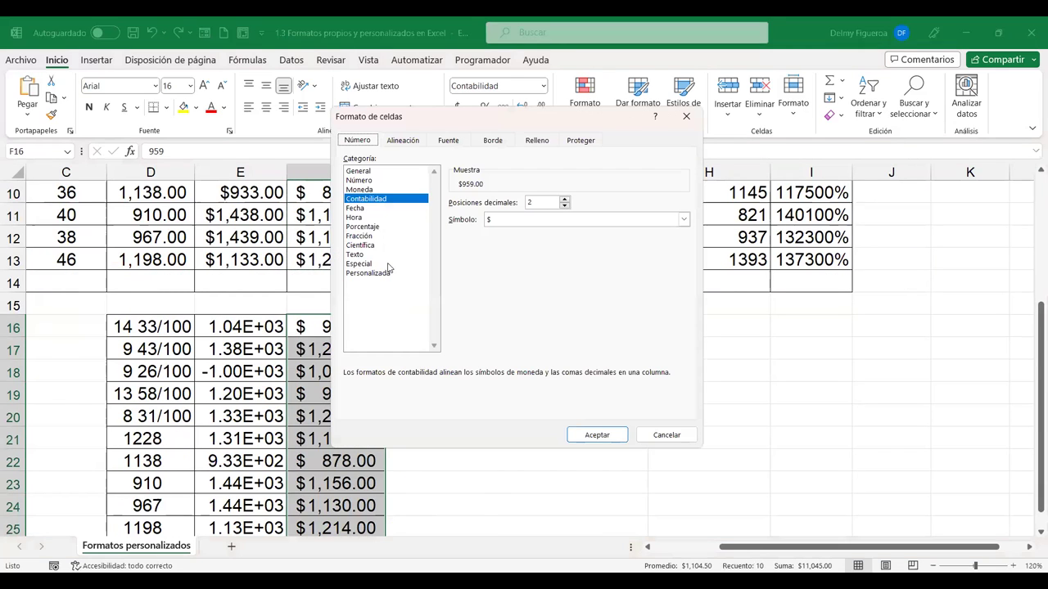
left_click(352, 256)
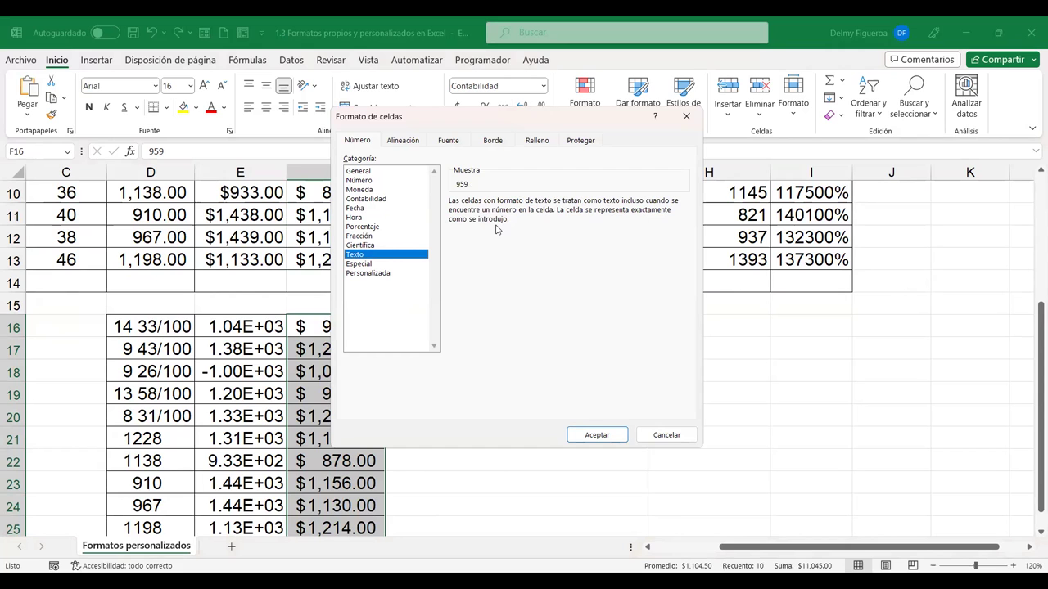
left_click(598, 436)
scroll(481, 404, "down", 1)
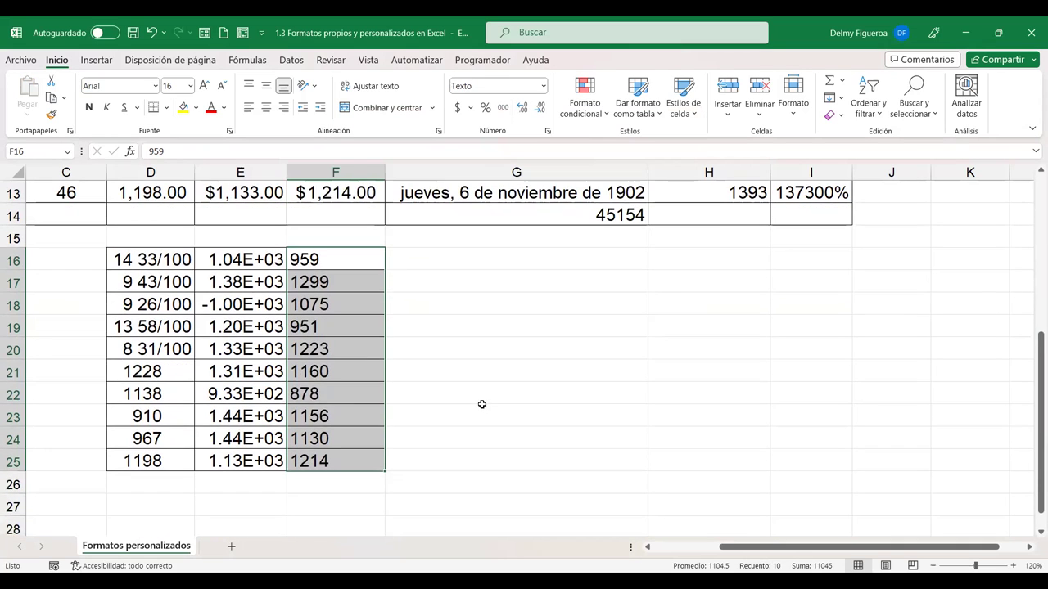
left_click_drag(349, 259, 344, 453)
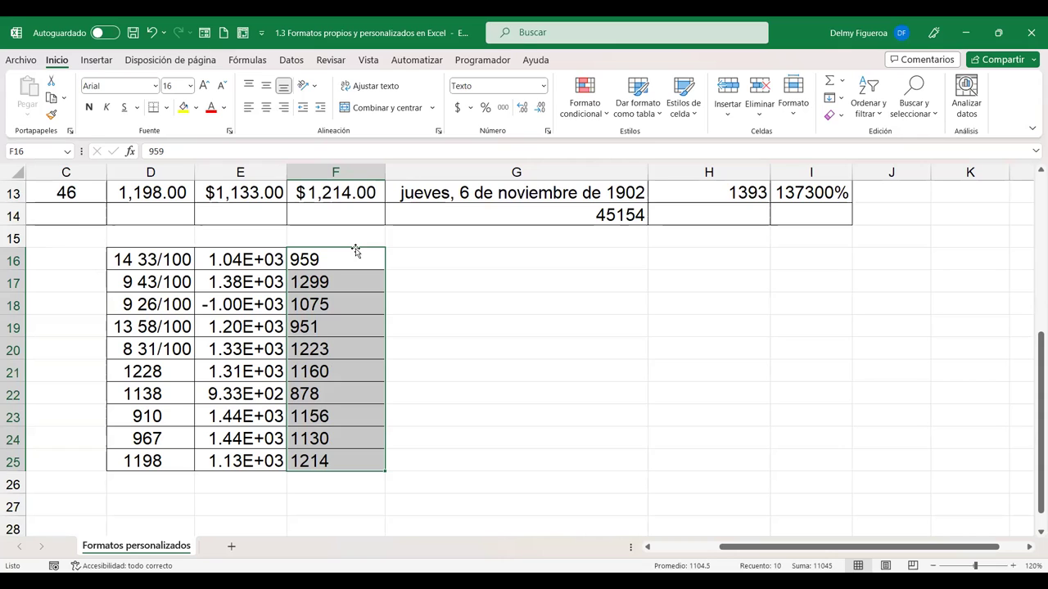
Enter 0959 in text-formatted F16 and general G16, keeping the leading zero only in F16
left_click(354, 257)
type("0959")
key("Return")
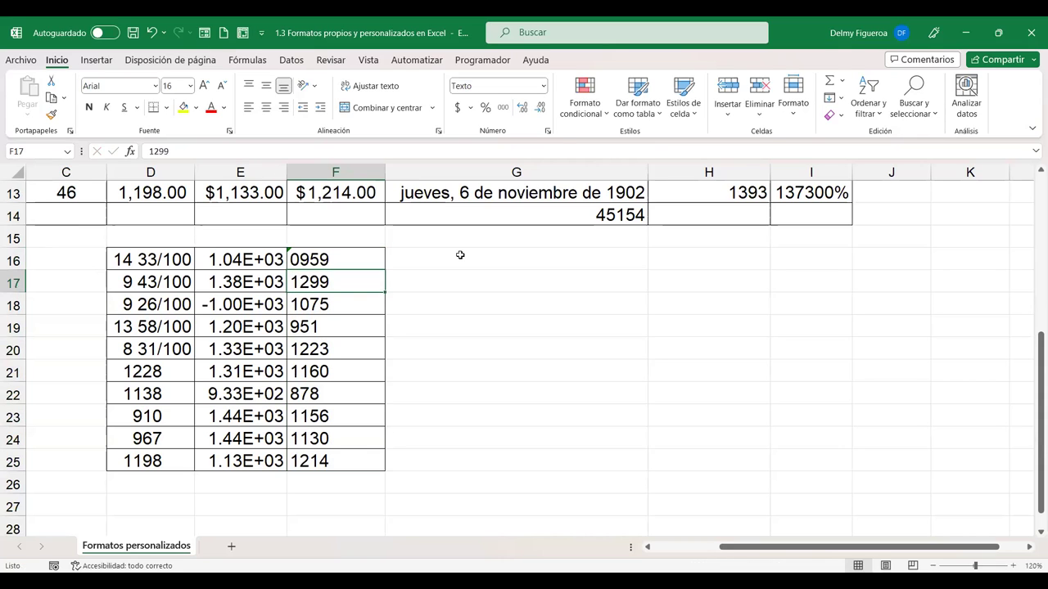
key("Up")
left_click(460, 255)
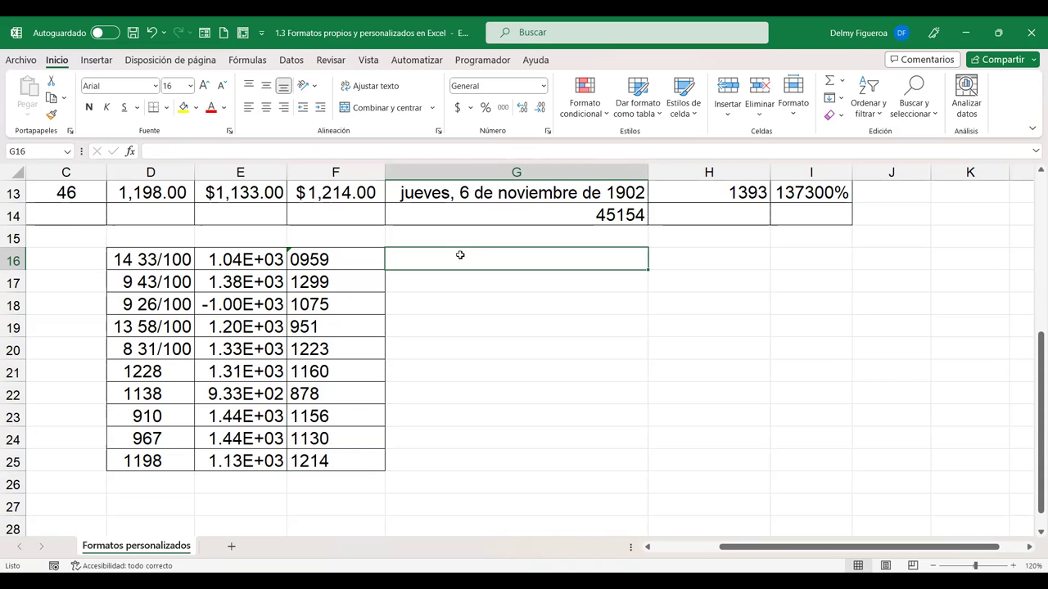
type("0959")
key("Return")
left_click(460, 255)
With F16:F25 selected, bring up the Especial number format category
left_click_drag(327, 262, 341, 457)
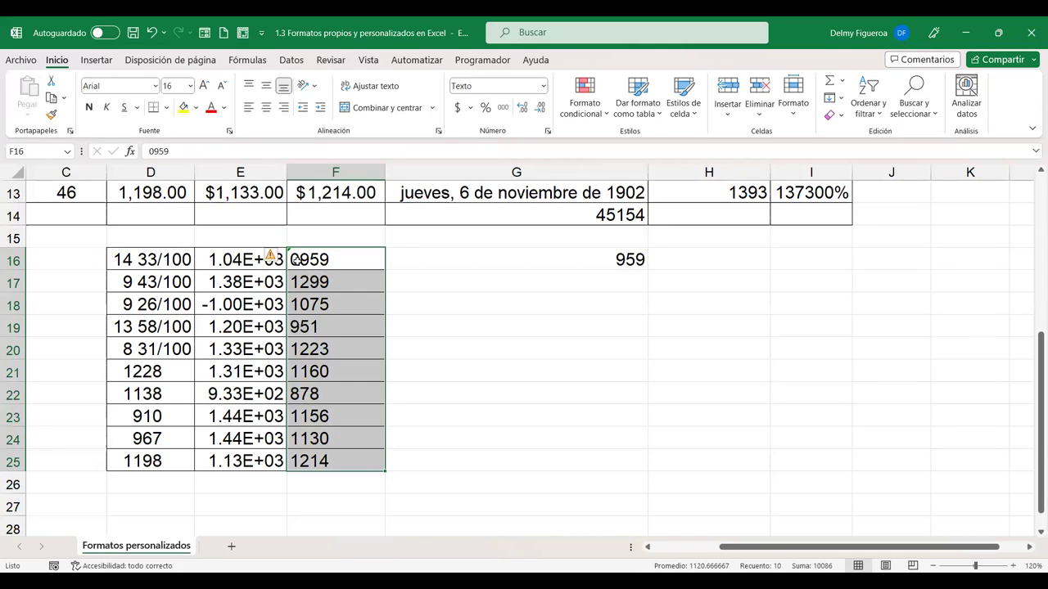
key("ctrl+1")
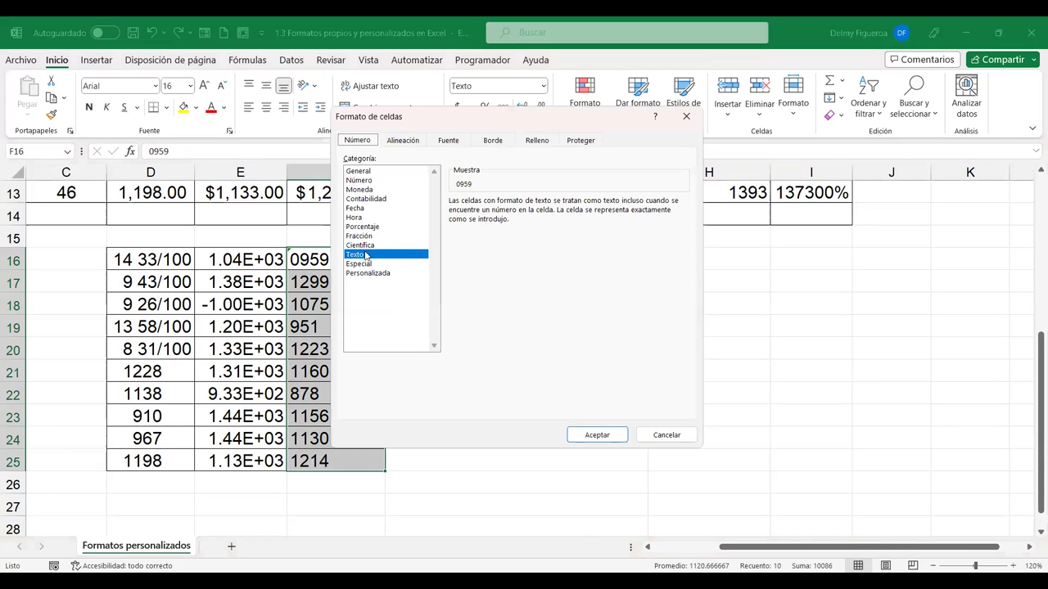
left_click(669, 436)
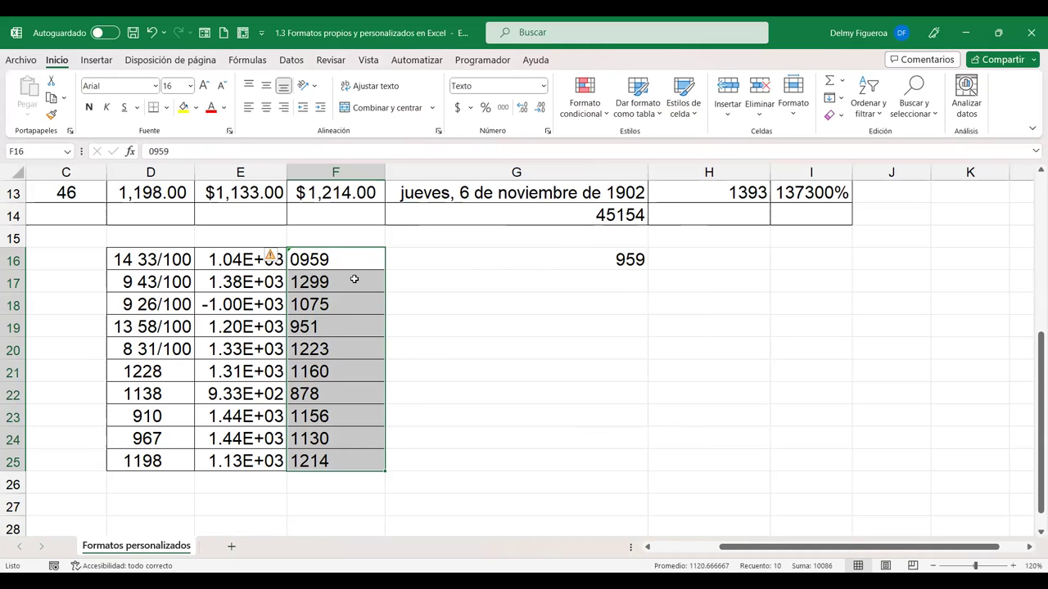
key("ctrl+1")
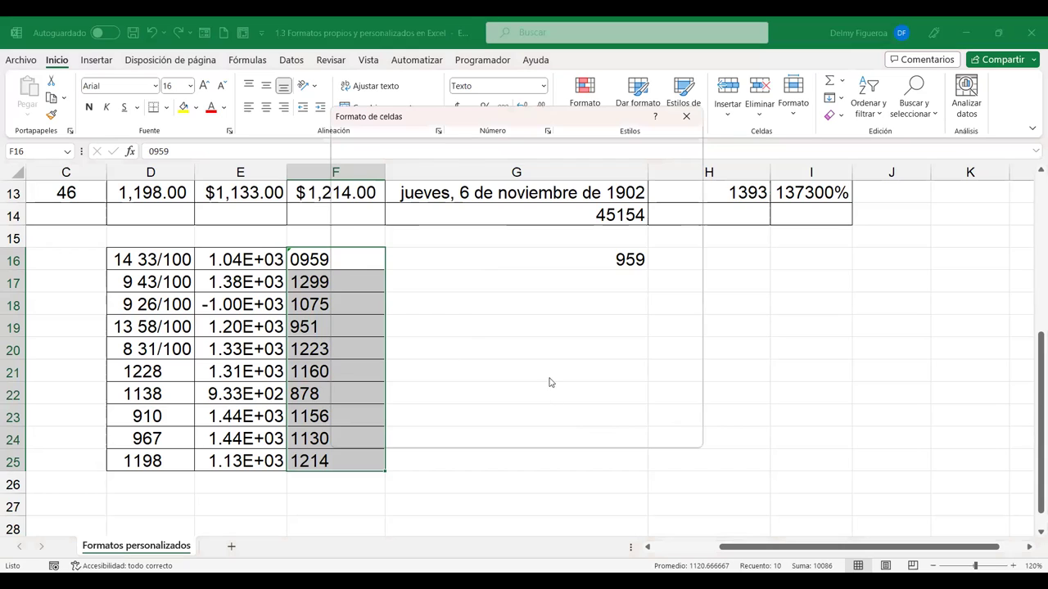
left_click(367, 265)
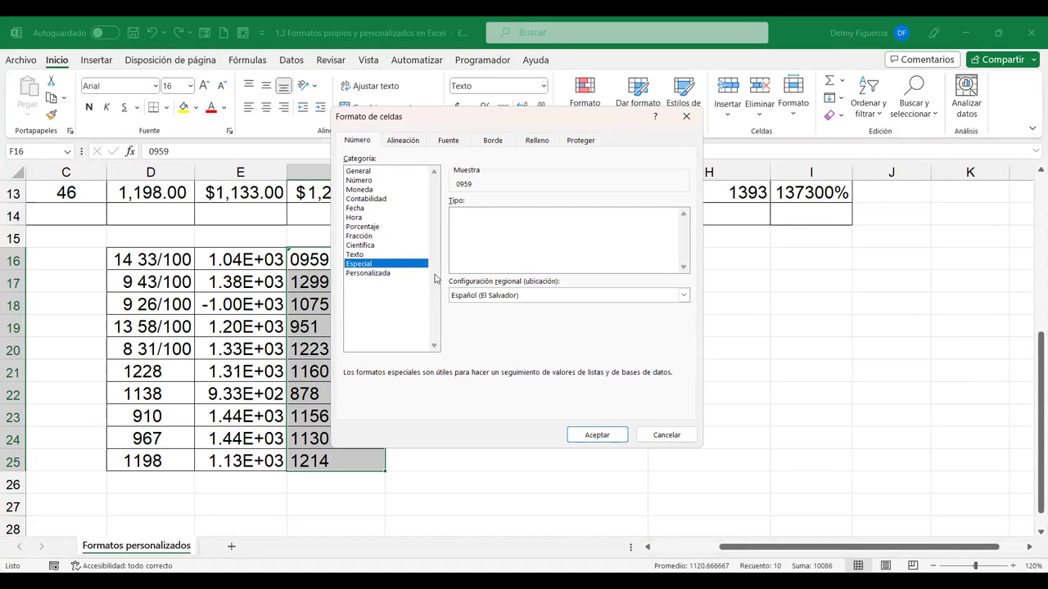
Browse the custom number format list for F16:F25, previewing the General and 0 codes
left_click(368, 274)
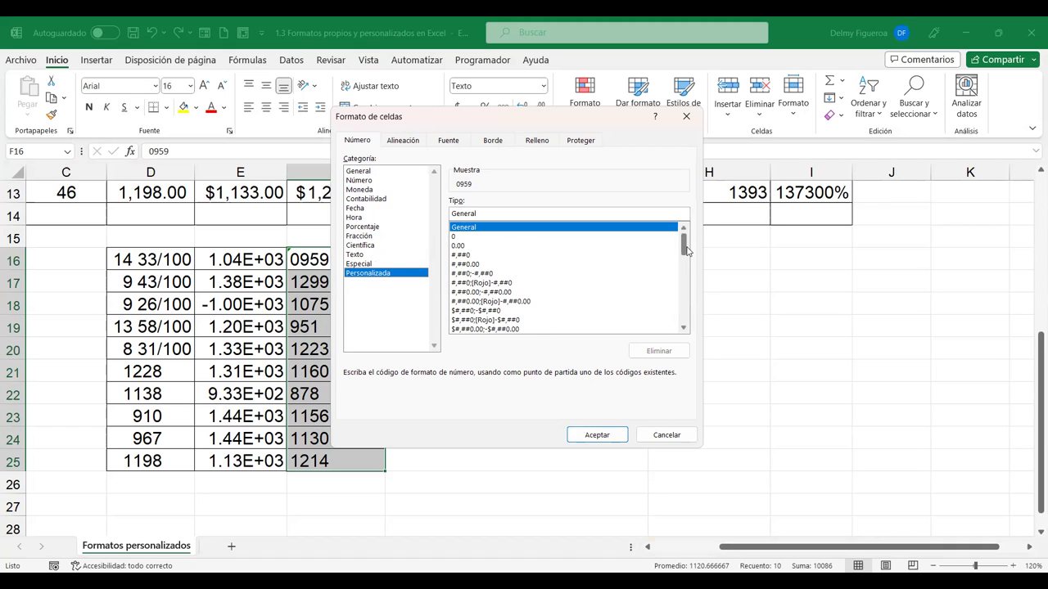
left_click_drag(686, 251, 686, 319)
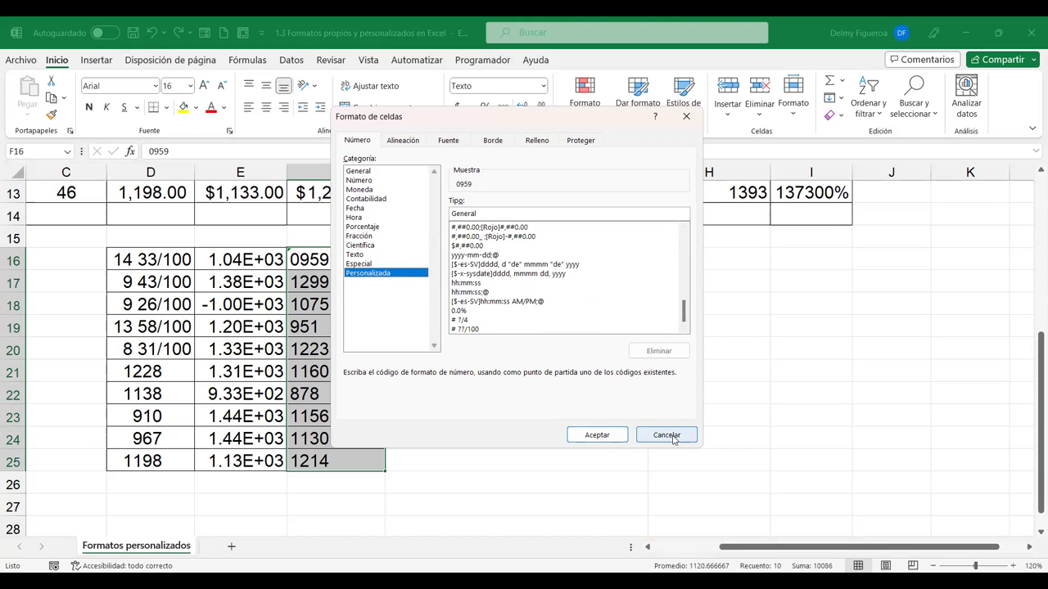
left_click_drag(686, 311, 686, 237)
left_click(488, 229)
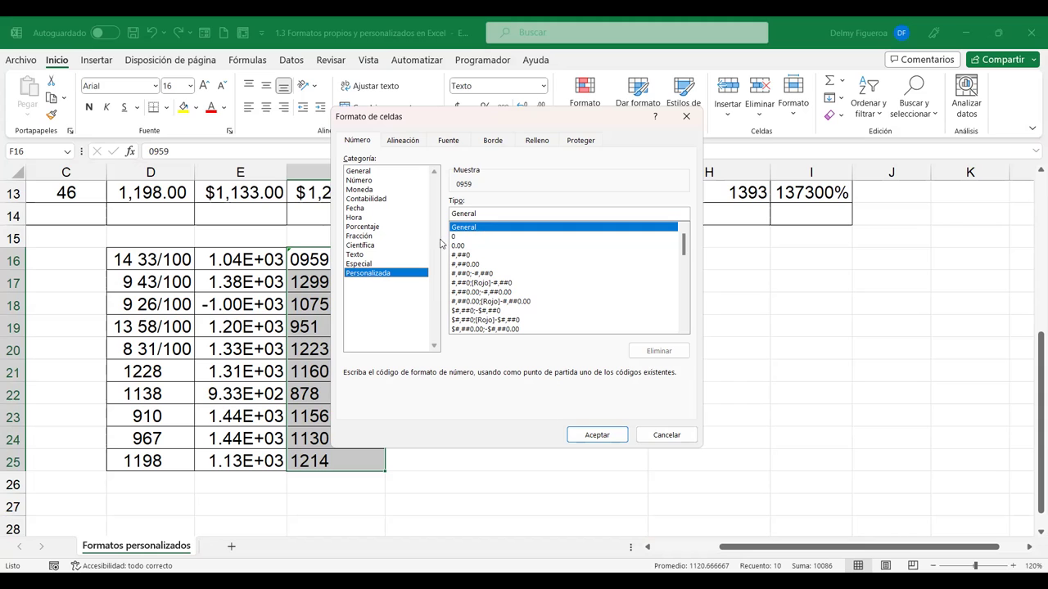
left_click(456, 238)
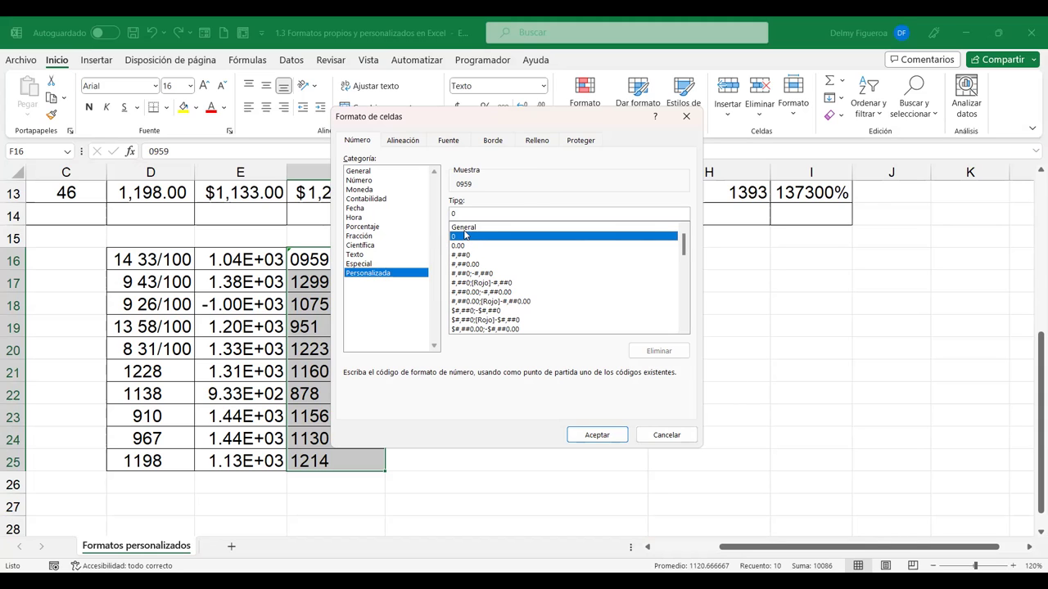
Cancel the format dialog and copy the amounts in D4:D13
left_click(669, 435)
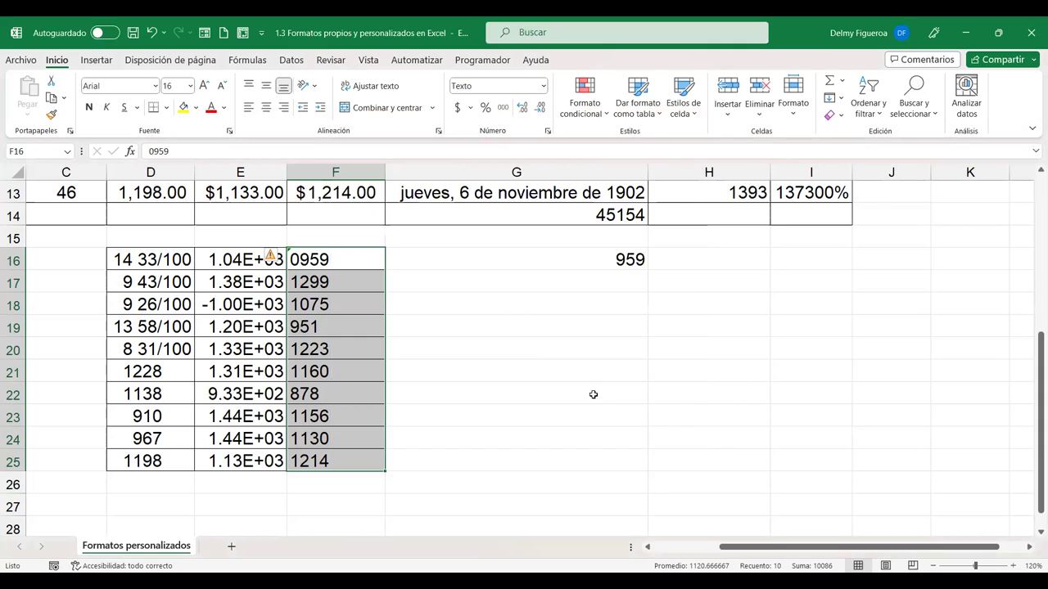
scroll(520, 330, "up", 1)
scroll(520, 330, "up", 2)
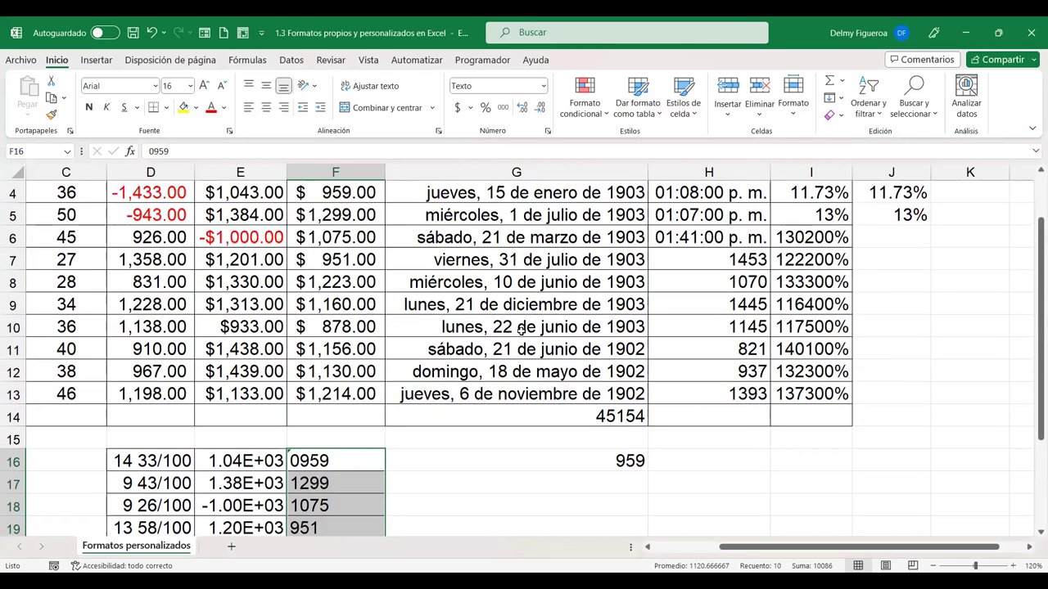
scroll(521, 330, "up", 1)
left_click(158, 269)
key("shift+Down")
key("shift+Down")
key("shift+Down")
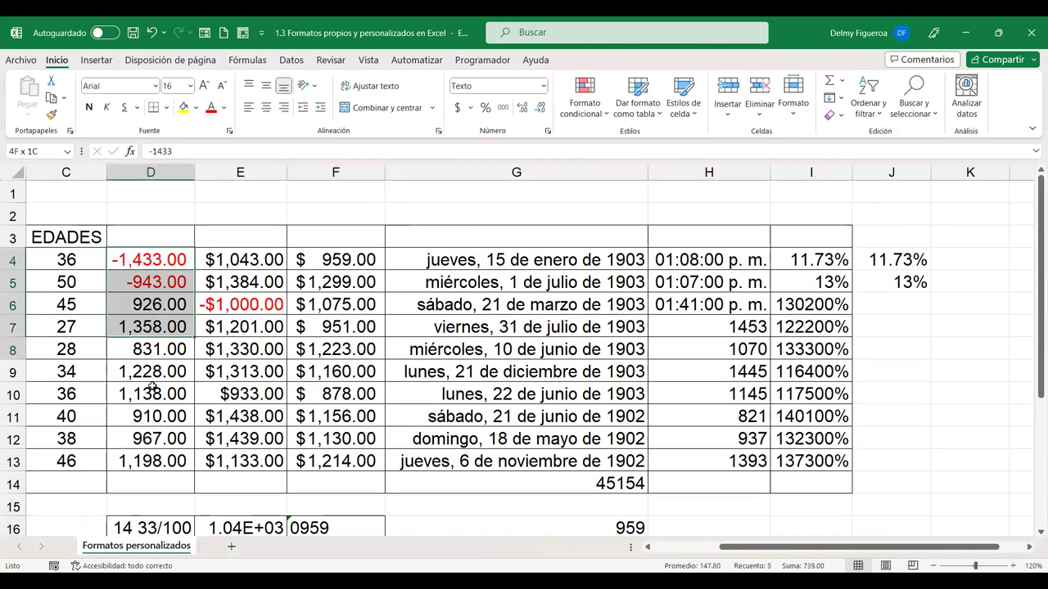
key("shift+Down")
key("shift+Down")
key("shift+Down")
key("ctrl+c")
Paste the amounts into H16:H25 and view their custom format code
scroll(438, 358, "down", 4)
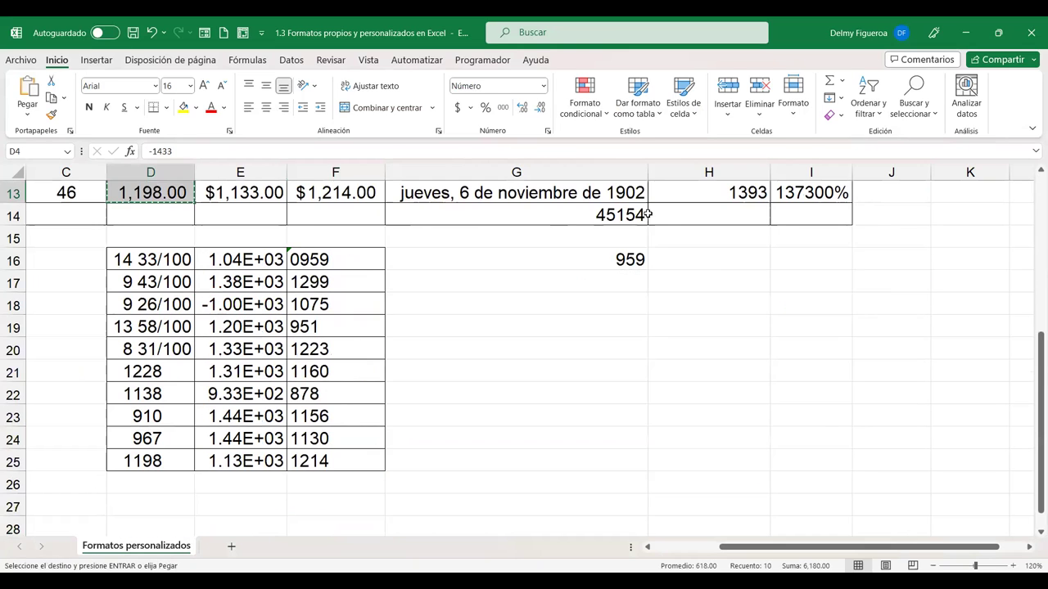
left_click(721, 260)
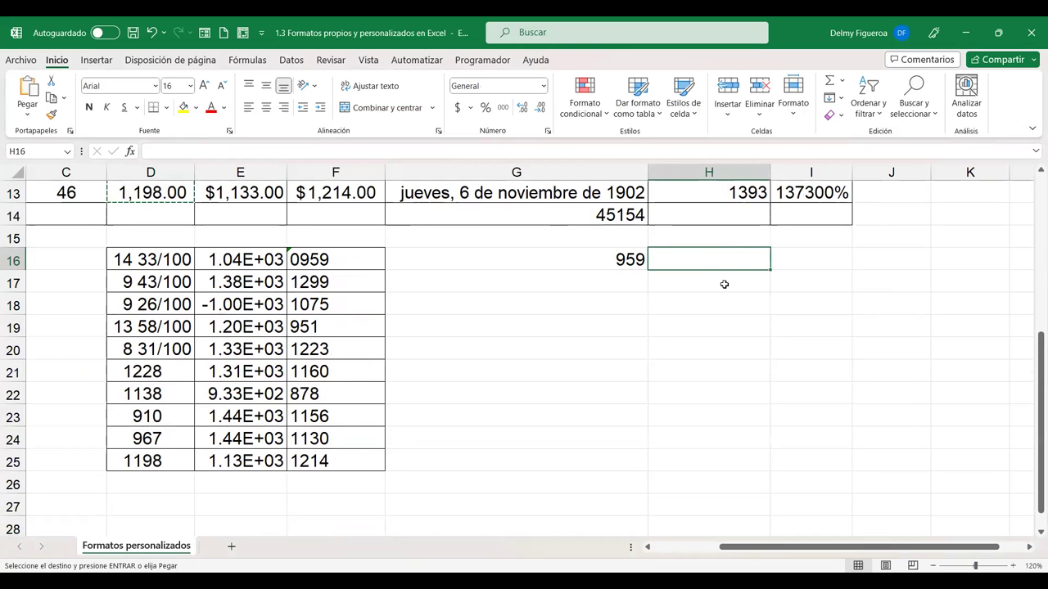
key("ctrl+v")
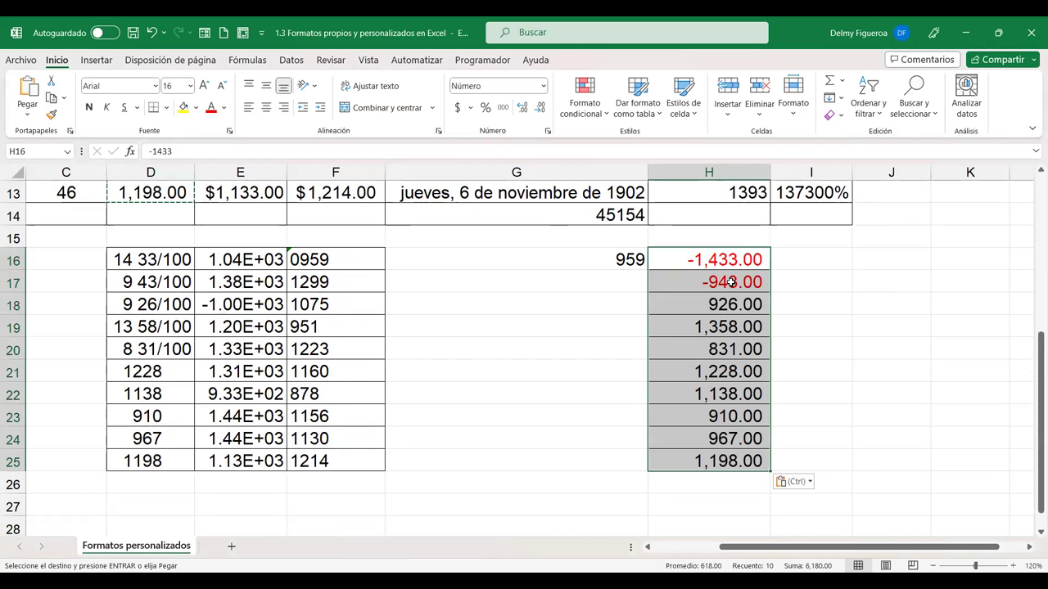
key("Escape")
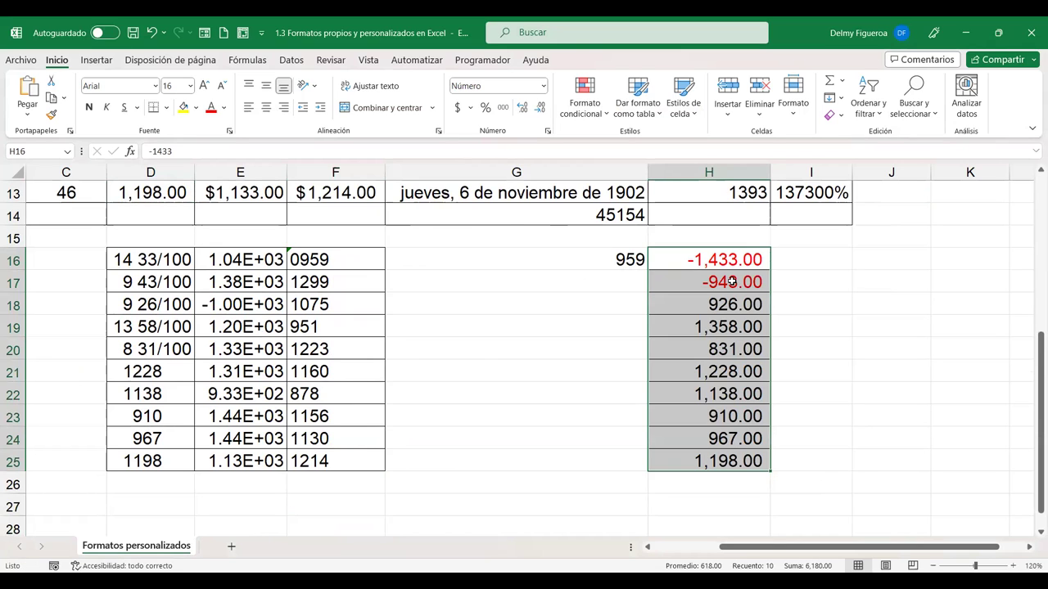
key("ctrl+1")
left_click(393, 274)
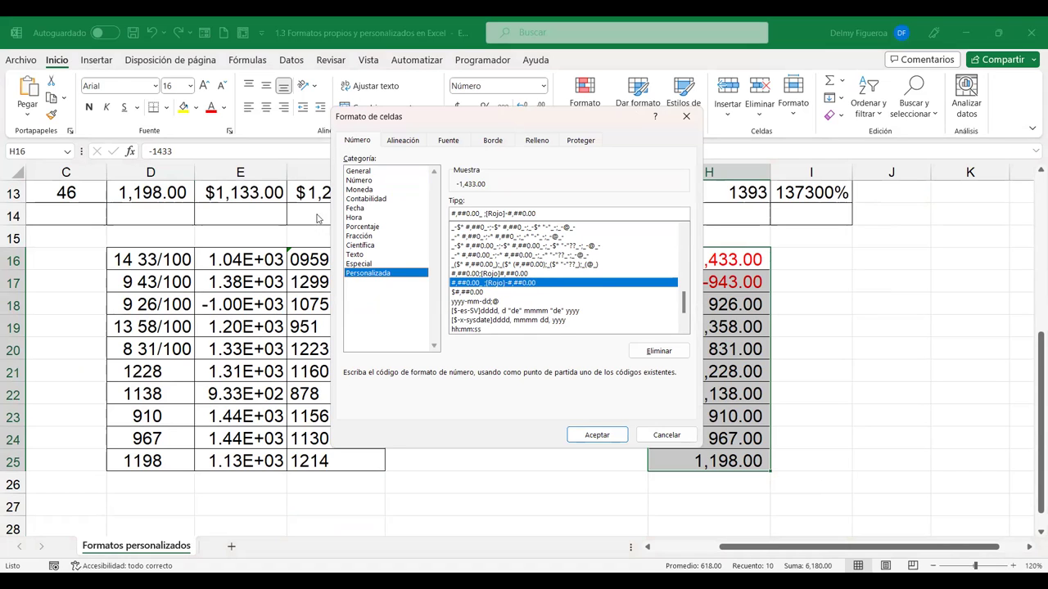
Check the number format of D4:D13 without changing it
left_click(666, 435)
scroll(232, 263, "up", 3)
scroll(232, 263, "up", 1)
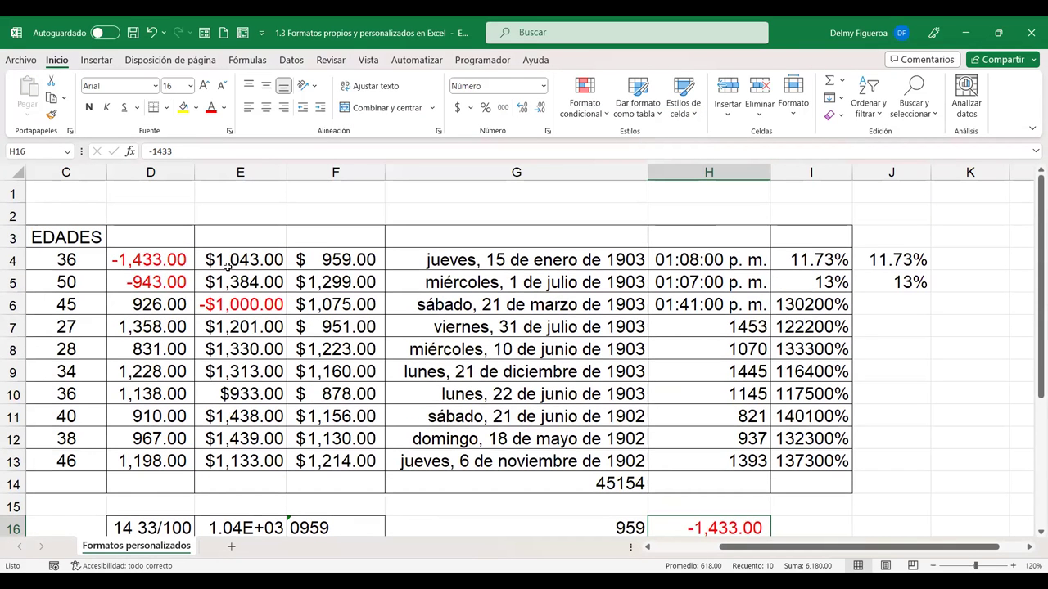
left_click_drag(158, 259, 152, 461)
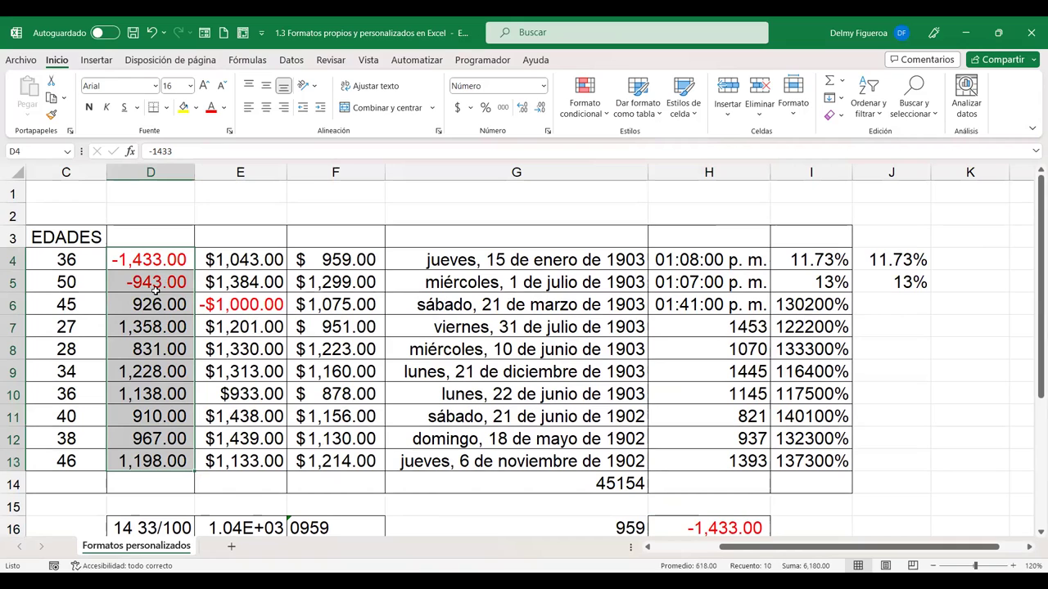
key("ctrl+1")
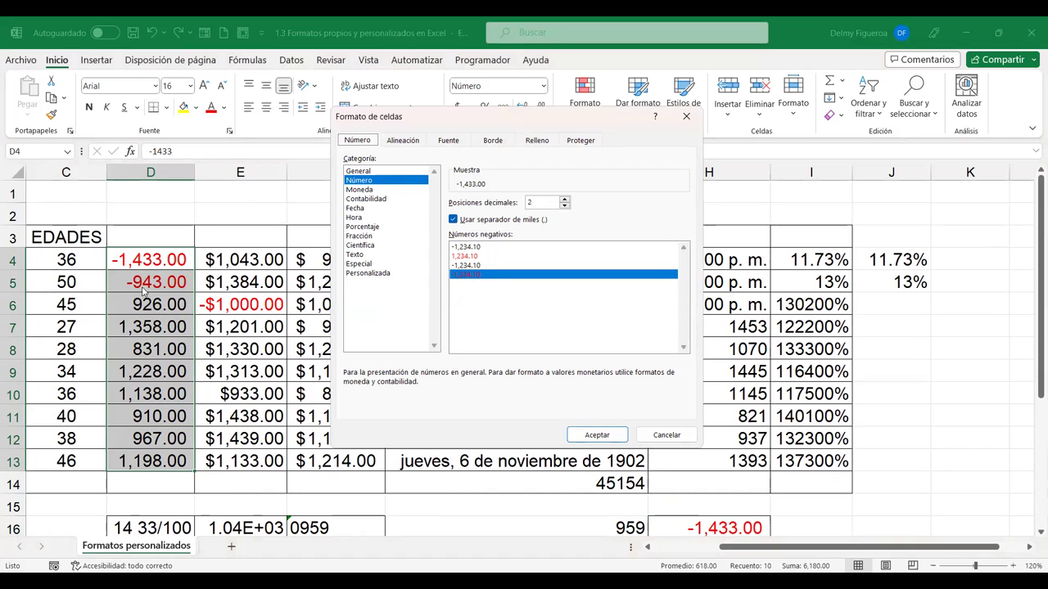
left_click(673, 434)
Copy H16:H25's custom code #,##0.00_ ;[Rojo]-#,##0.00 and close the dialog
scroll(962, 332, "down", 4)
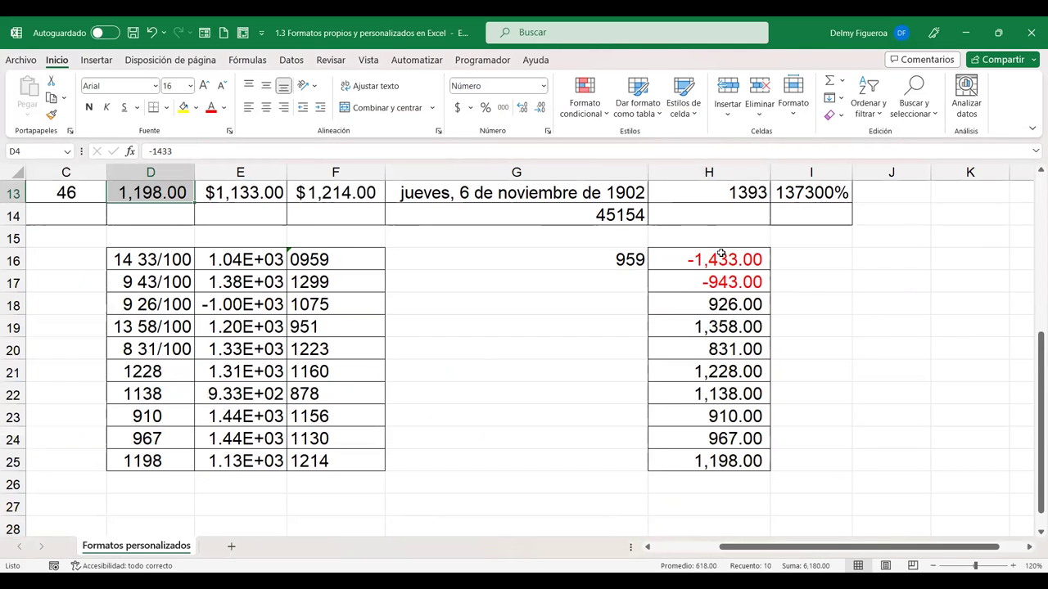
left_click_drag(712, 260, 731, 462)
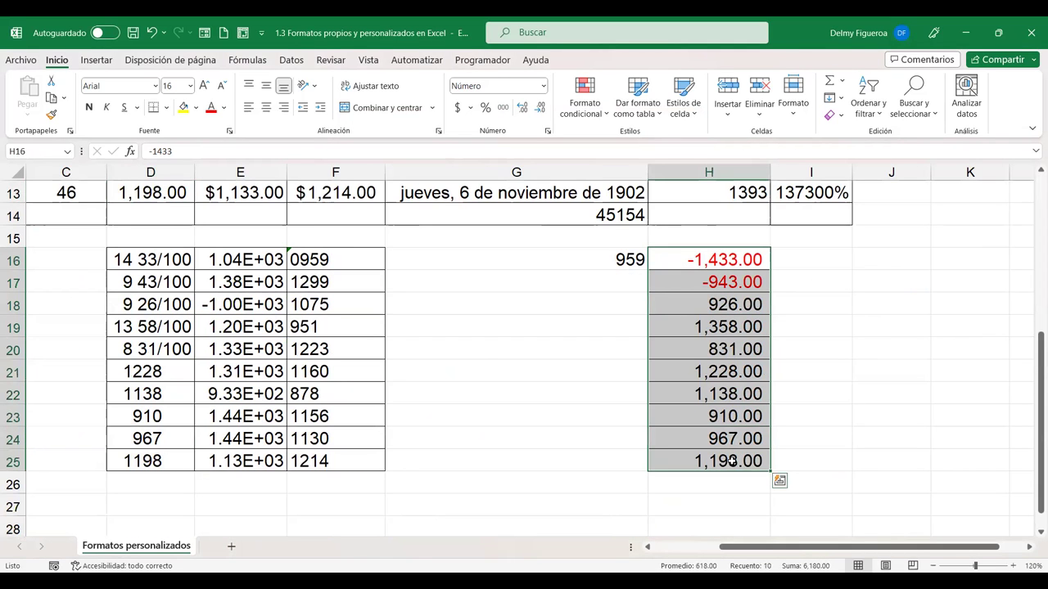
key("ctrl+1")
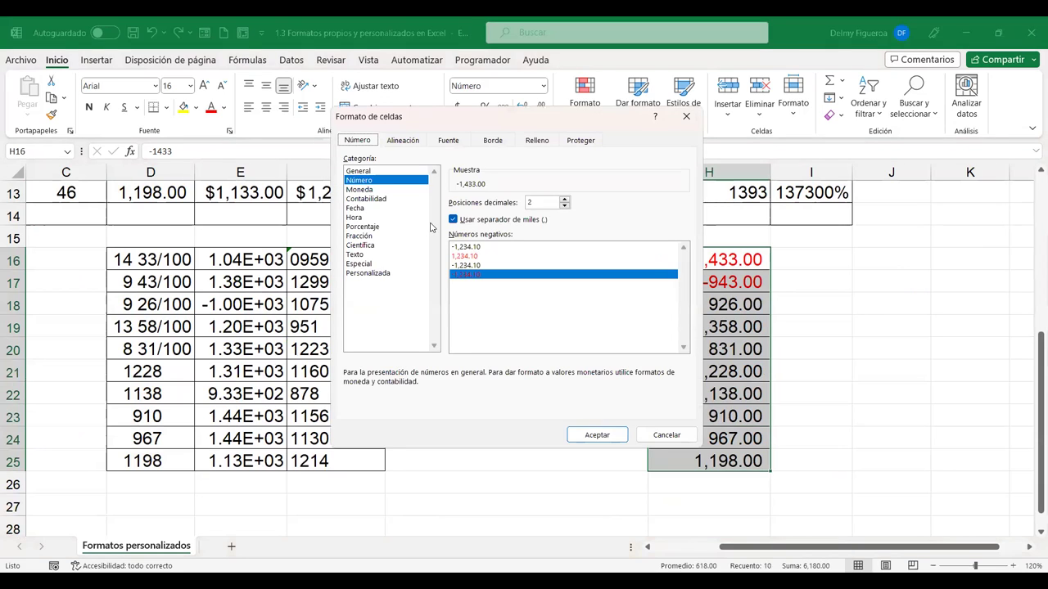
left_click(382, 274)
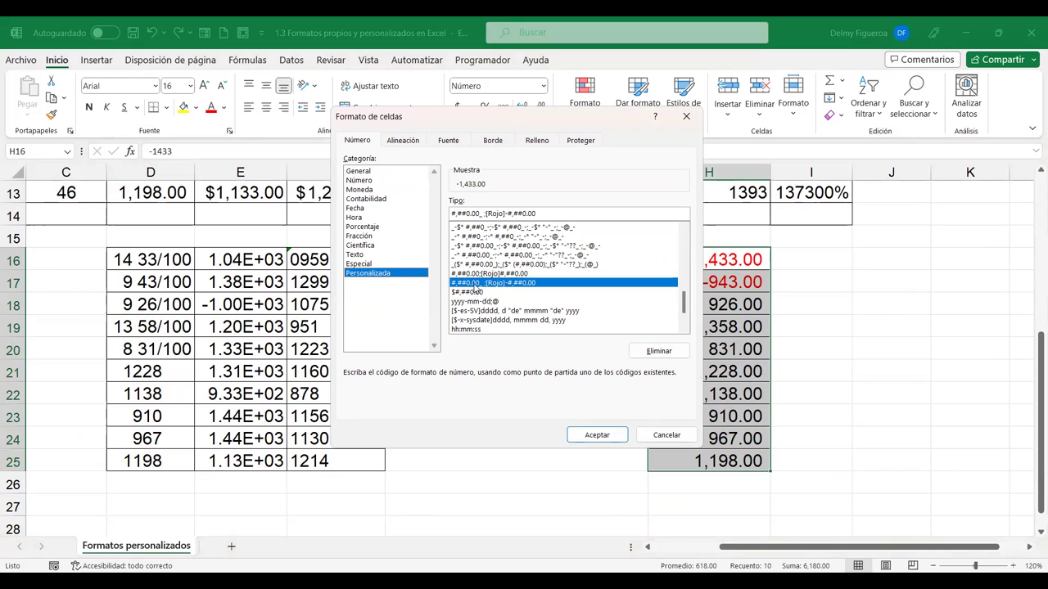
left_click_drag(524, 213, 447, 214)
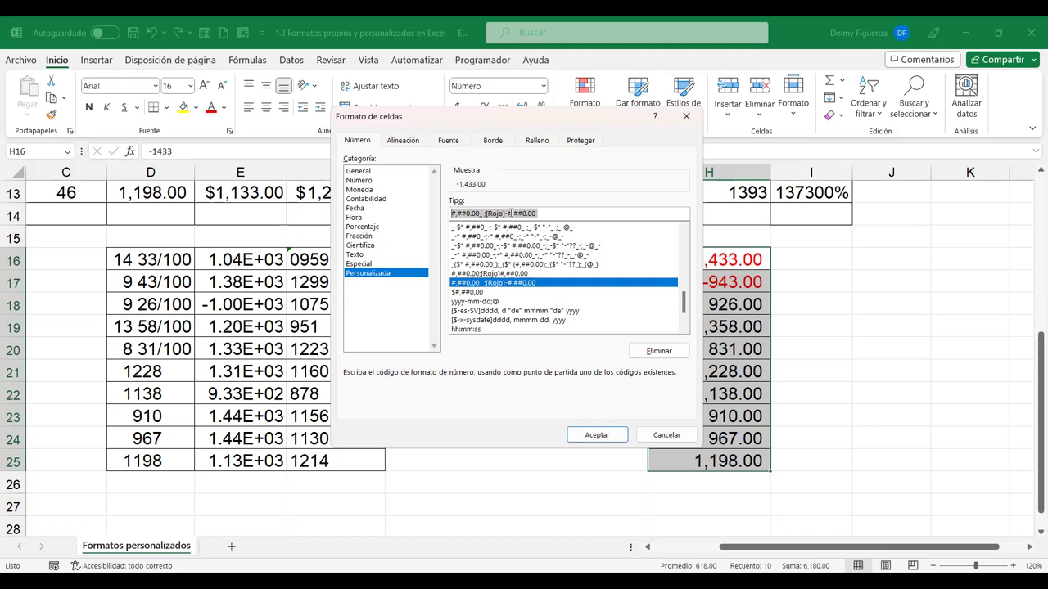
left_click(602, 436)
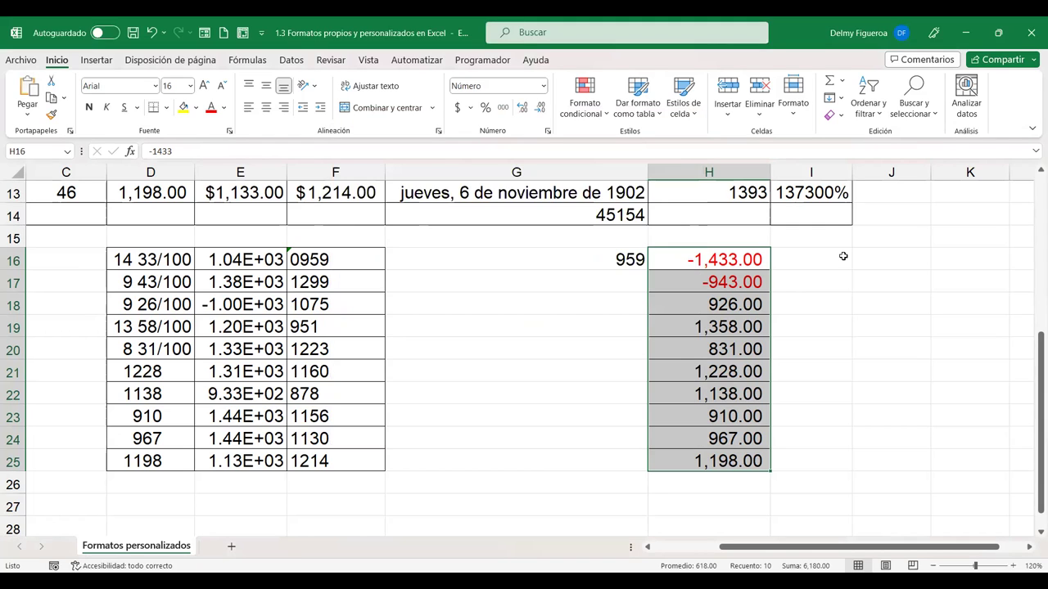
Paste the format code #,##0.00_ ;[Rojo]-#,##0.00 as text into cell I16
left_click(822, 258)
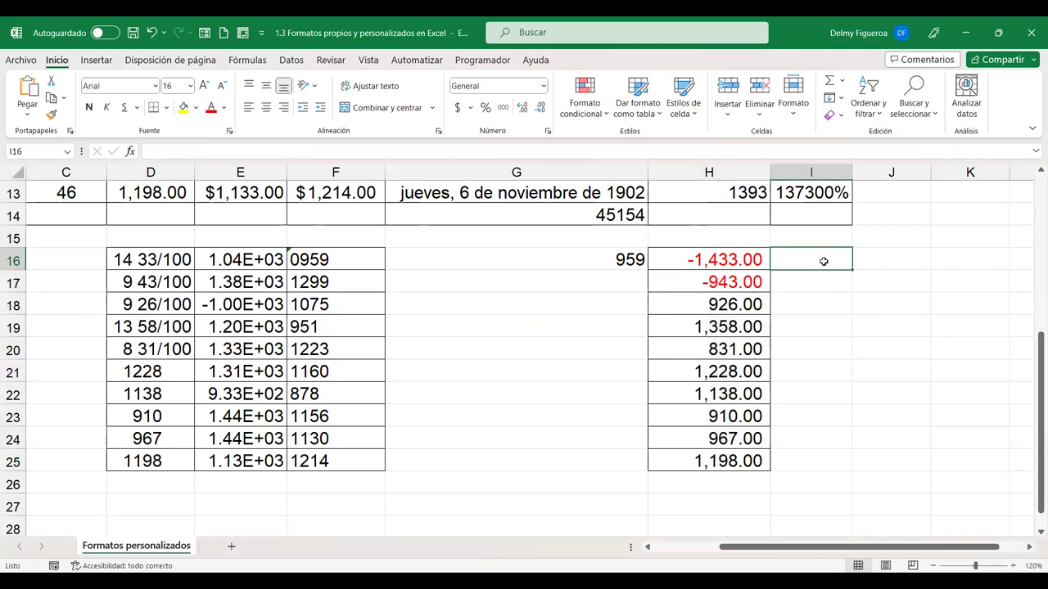
key("ctrl+v")
left_click(841, 327)
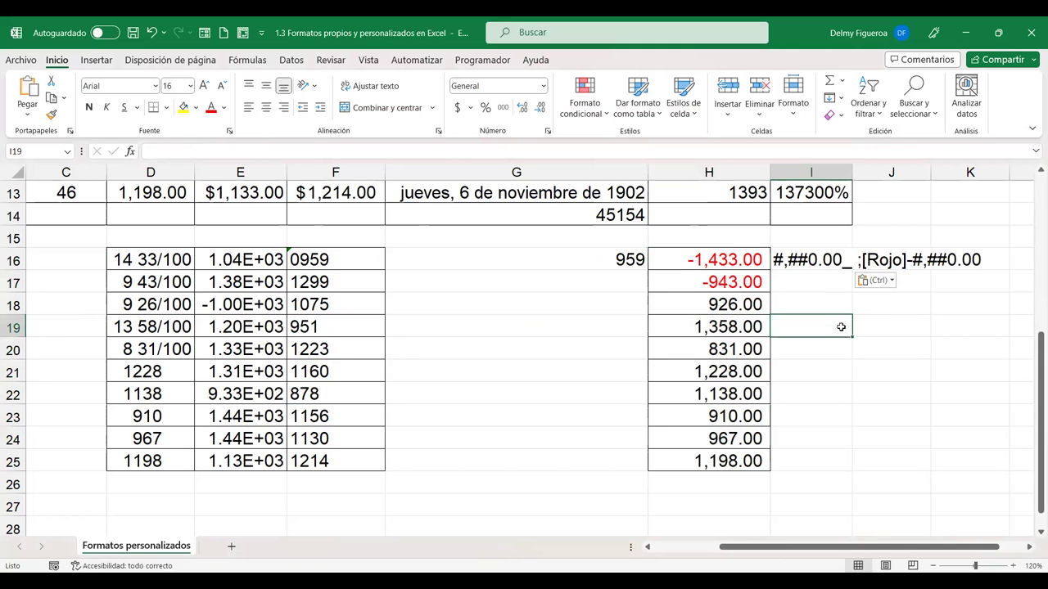
key("Escape")
Review the pasted code in I16, ending on cell I18 for a new label
left_click(825, 259)
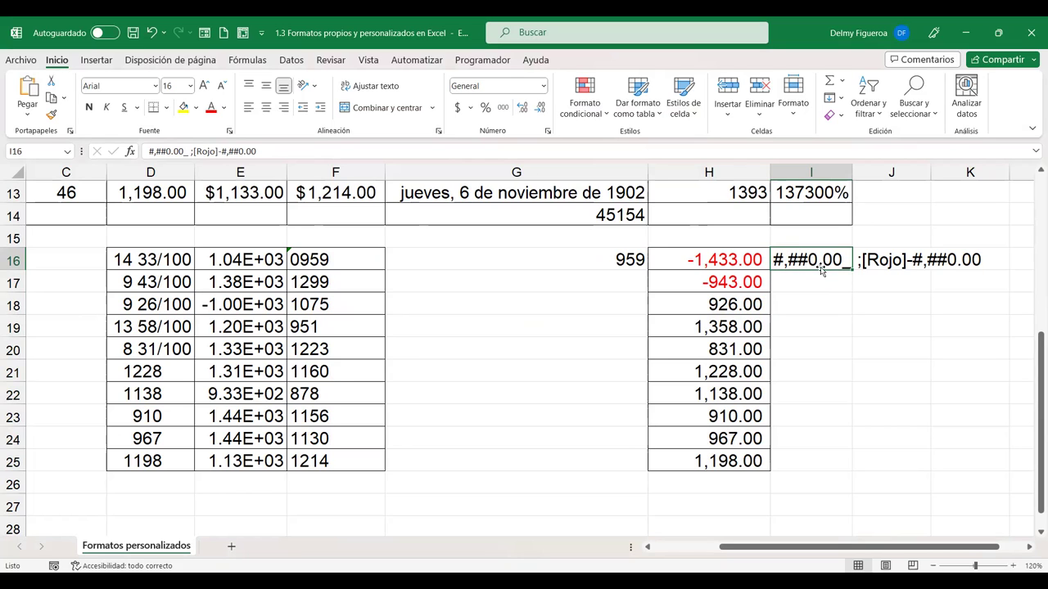
left_click(835, 321)
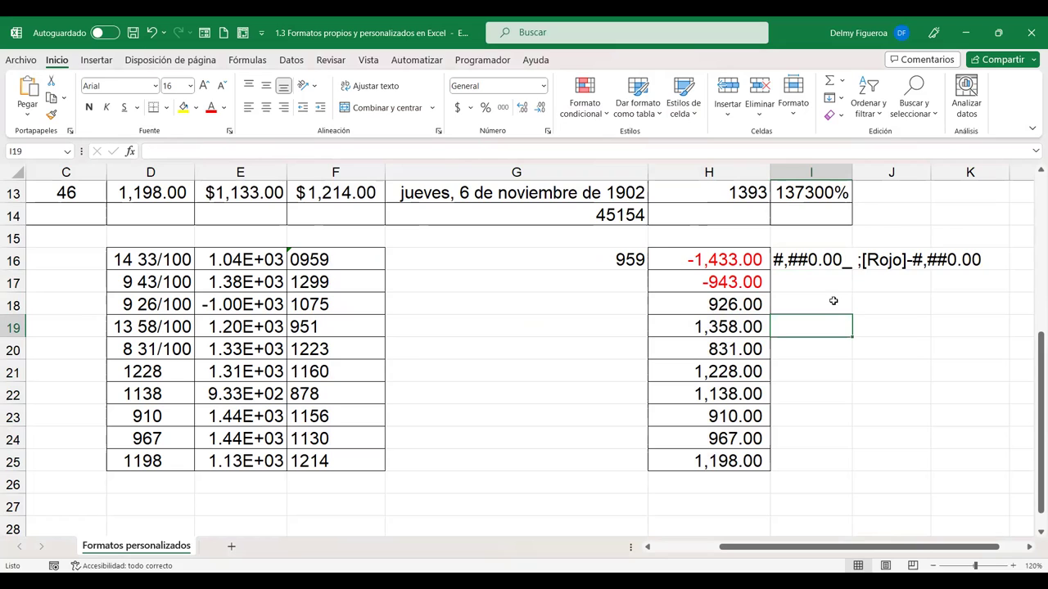
left_click(827, 257)
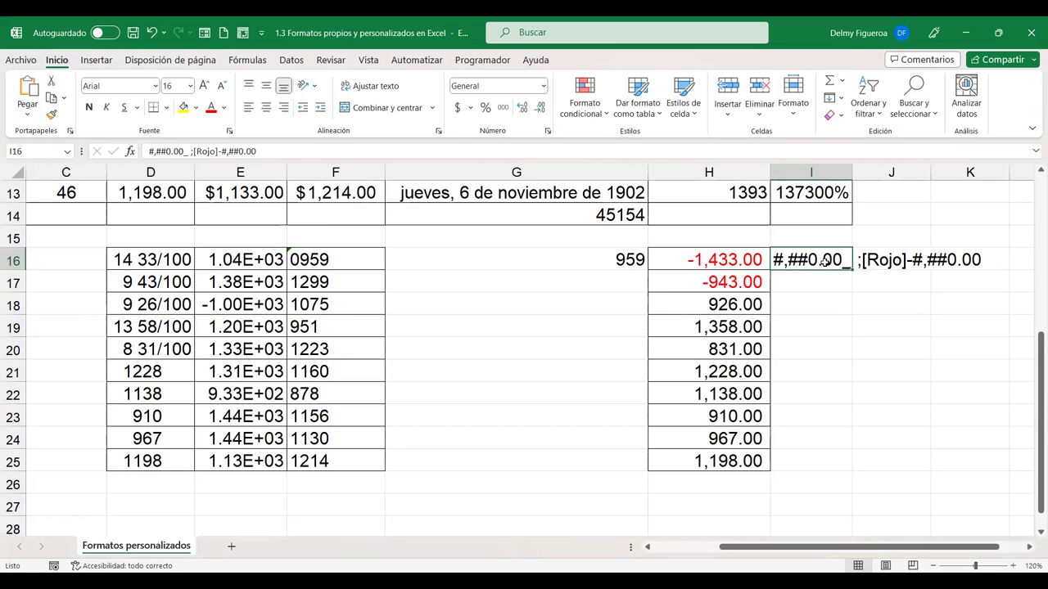
left_click(822, 303)
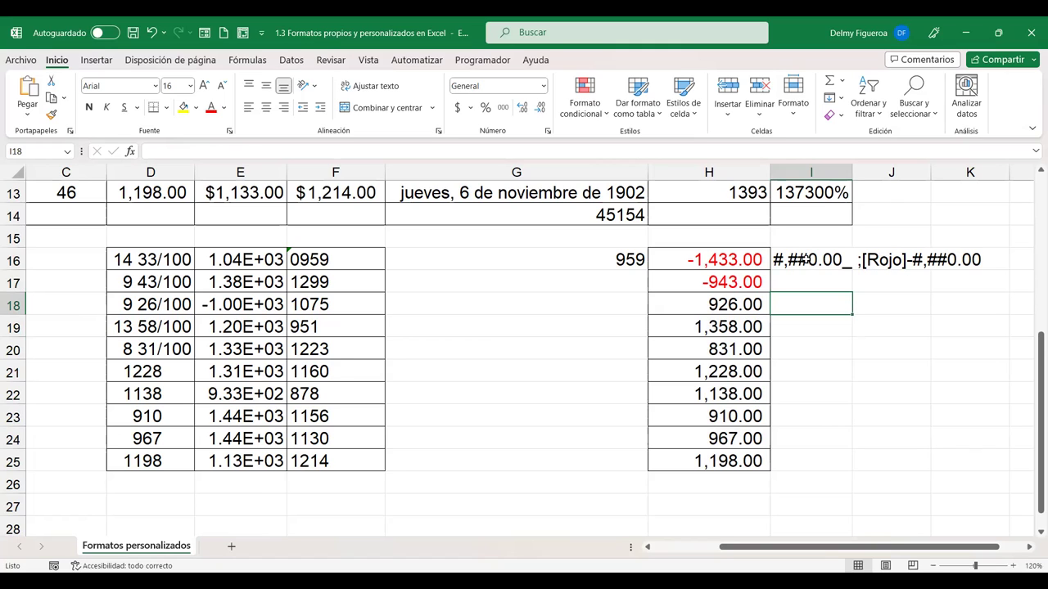
left_click(811, 261)
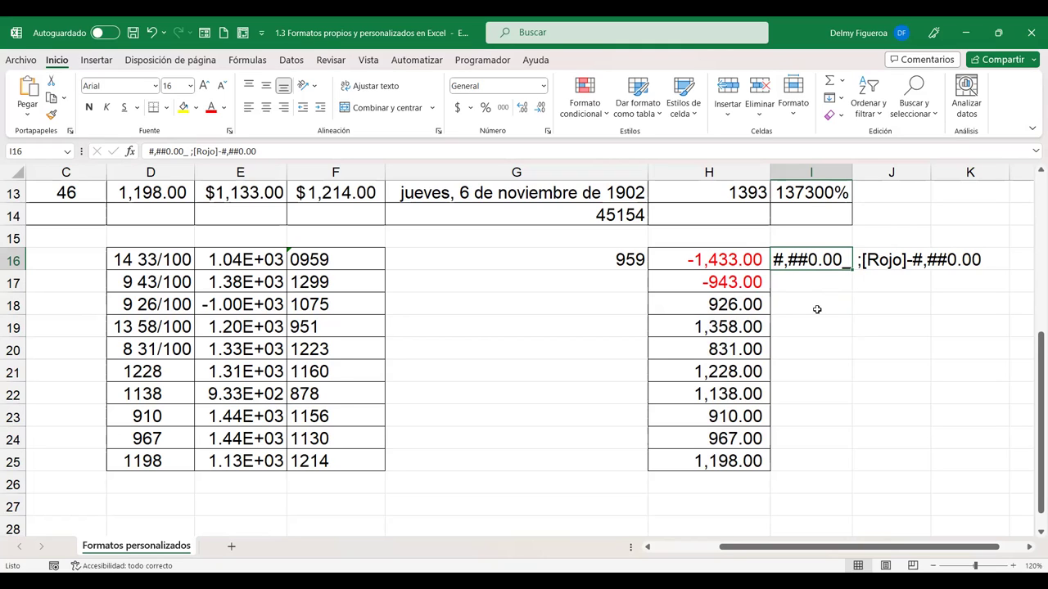
left_click(816, 302)
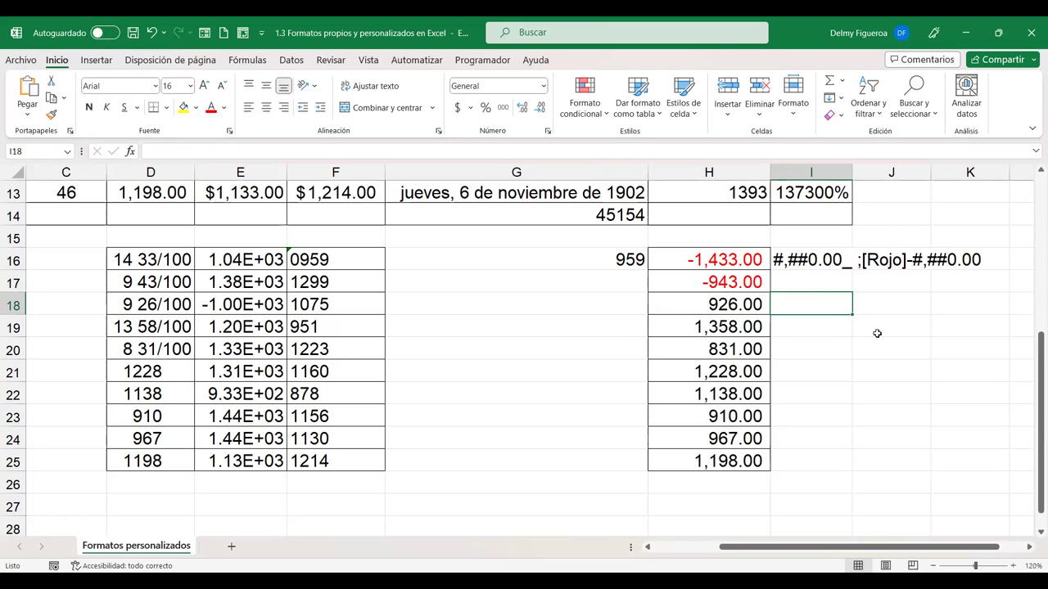
Label cell I18 'Positivos' and bring up the custom number format list
type("N")
key("BackSpace")
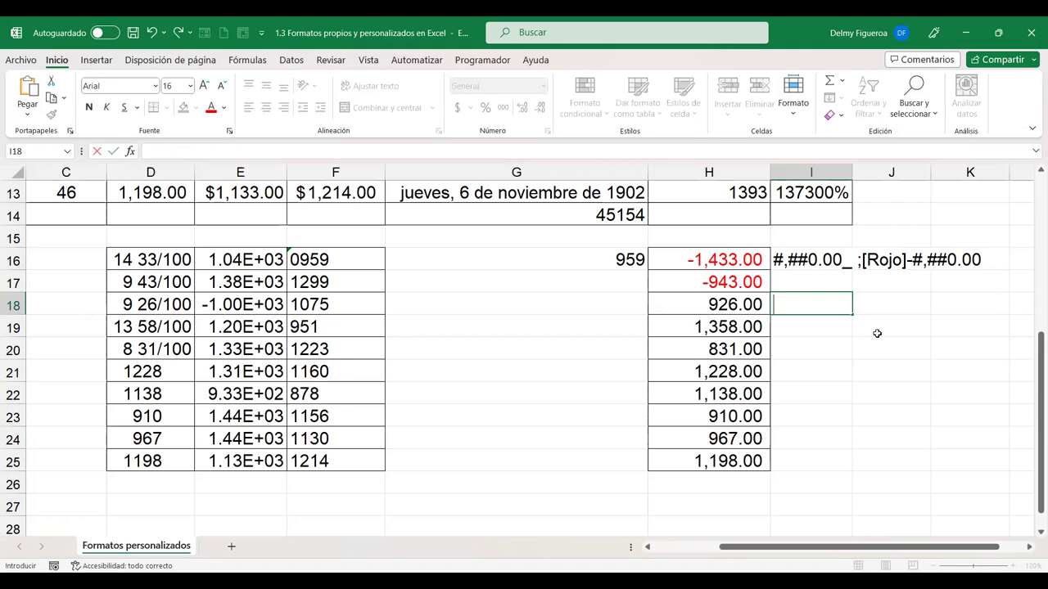
type("Oo")
key("BackSpace")
key("BackSpace")
type("Positivos")
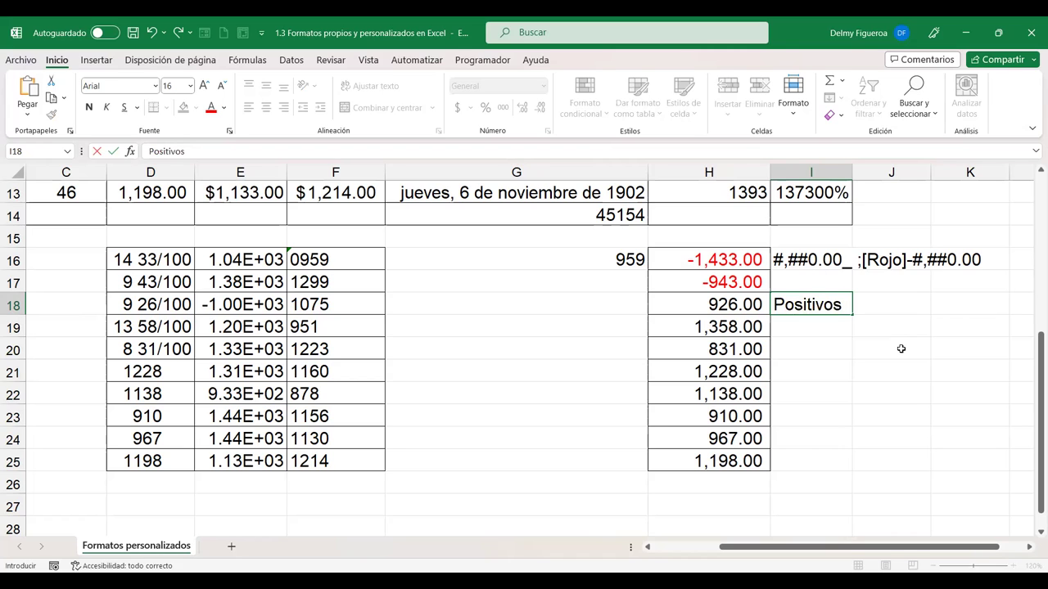
key("Return")
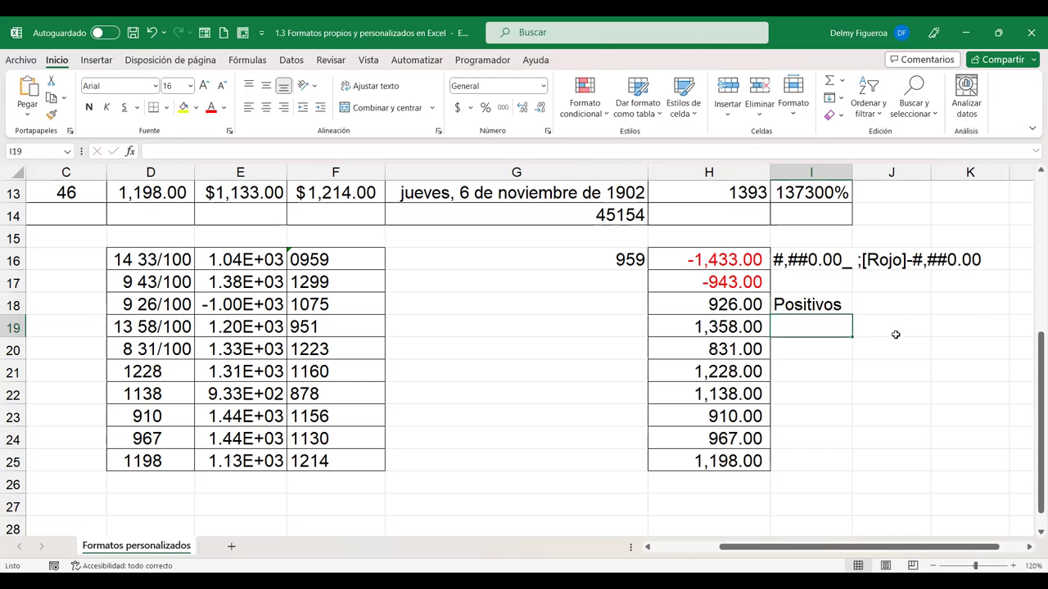
key("ctrl+1")
left_click(388, 274)
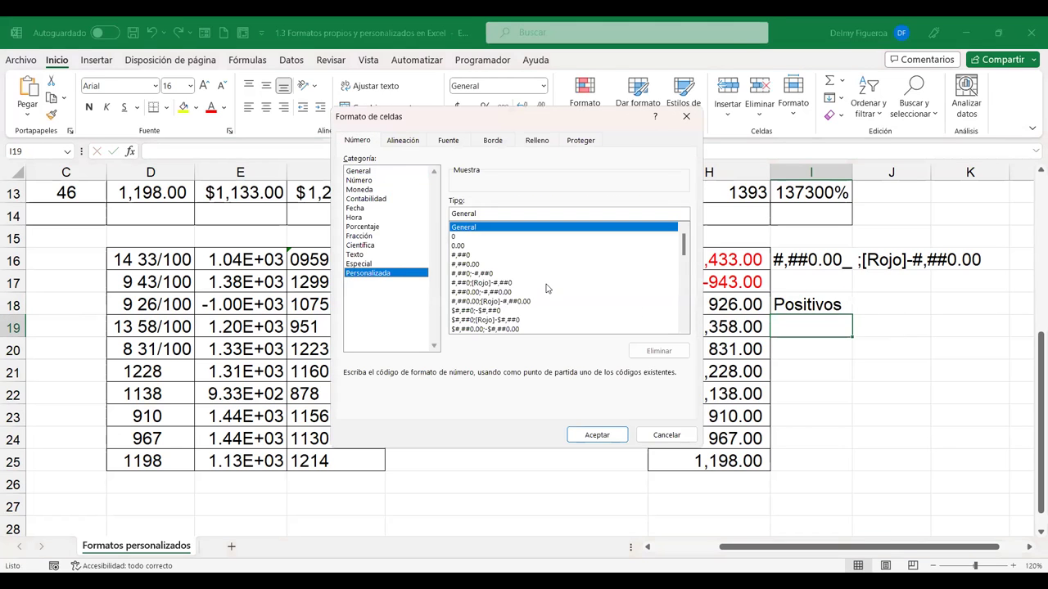
Browse the custom codes, previewing #,##0;[Rojo]-#,##0 and accounting, then cancel without applying
left_click(507, 284)
scroll(516, 293, "down", 2)
scroll(517, 293, "down", 2)
scroll(516, 293, "down", 2)
scroll(516, 293, "down", 3)
scroll(532, 274, "down", 2)
left_click(553, 255)
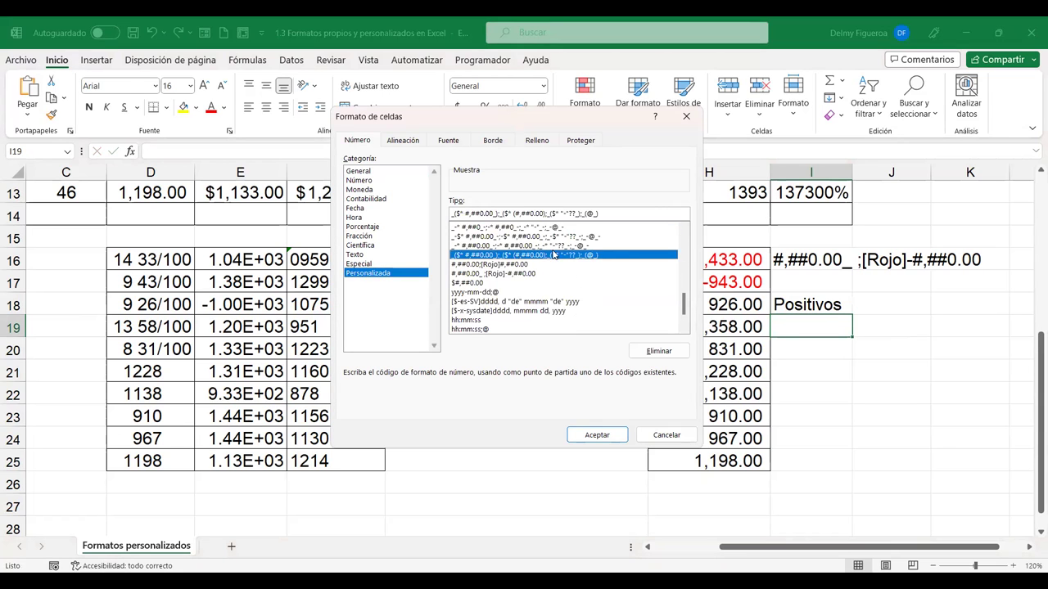
scroll(491, 283, "down", 1)
scroll(492, 287, "down", 1)
scroll(491, 285, "up", 4)
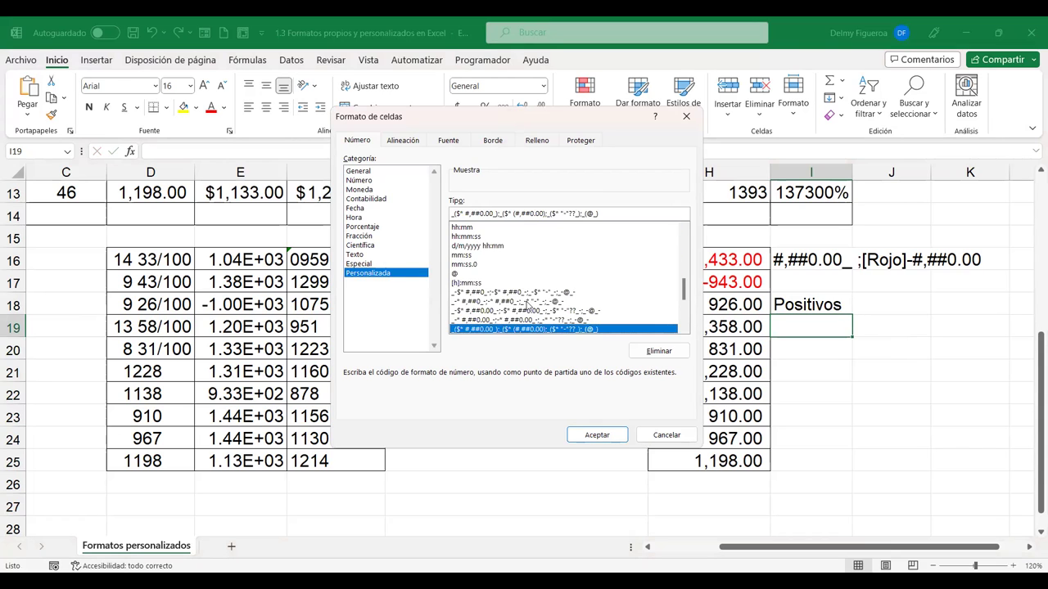
scroll(540, 319, "down", 1)
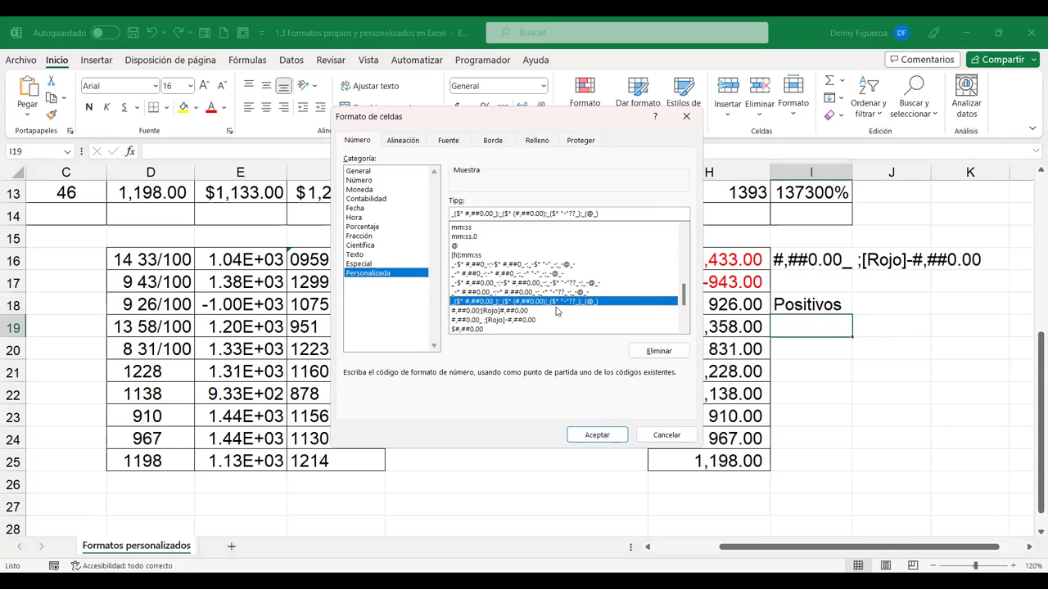
scroll(557, 314, "up", 2)
scroll(557, 314, "up", 2)
scroll(557, 313, "up", 2)
scroll(556, 313, "up", 2)
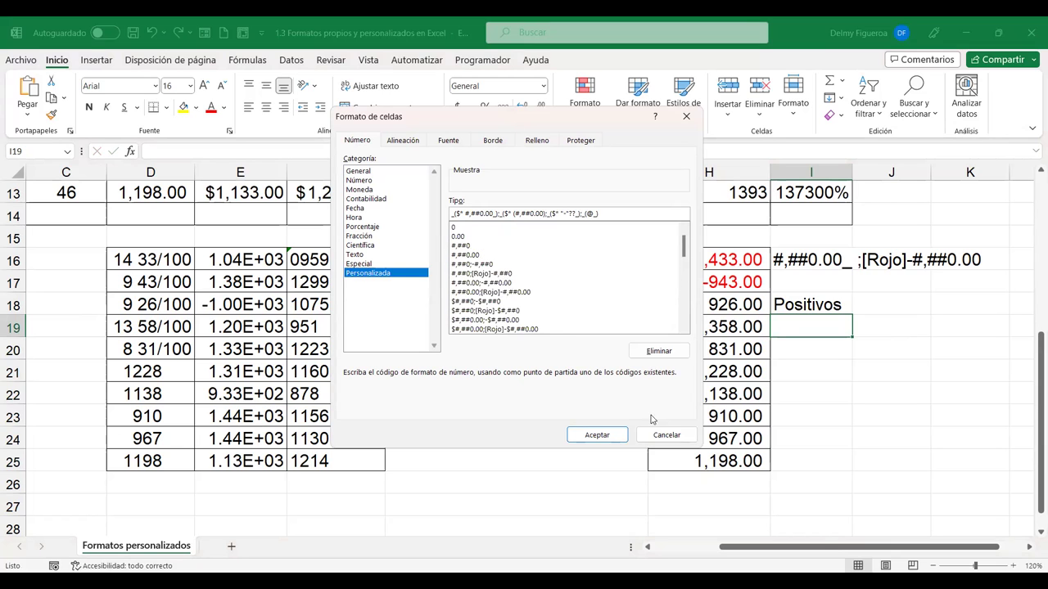
left_click(668, 437)
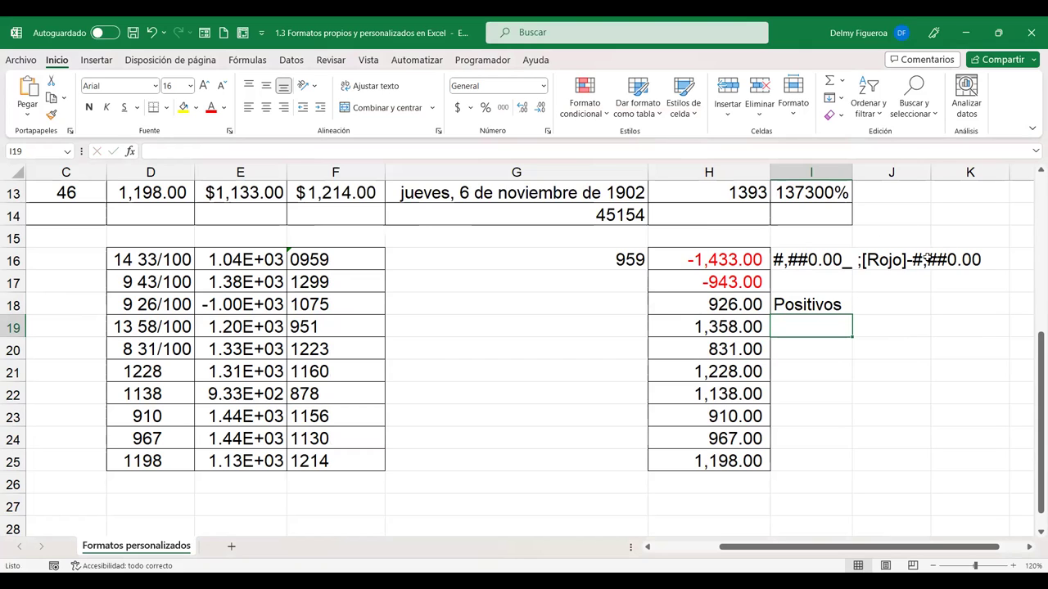
Append ';Negativos;Ceros;Texto' to the Positivos label in I18
left_click(832, 306)
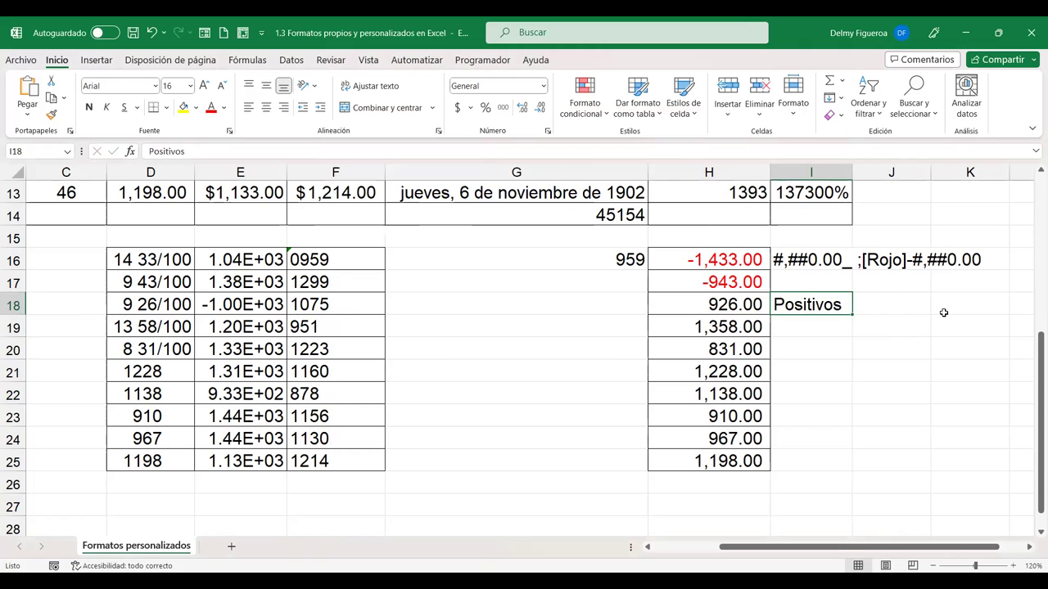
key("F2")
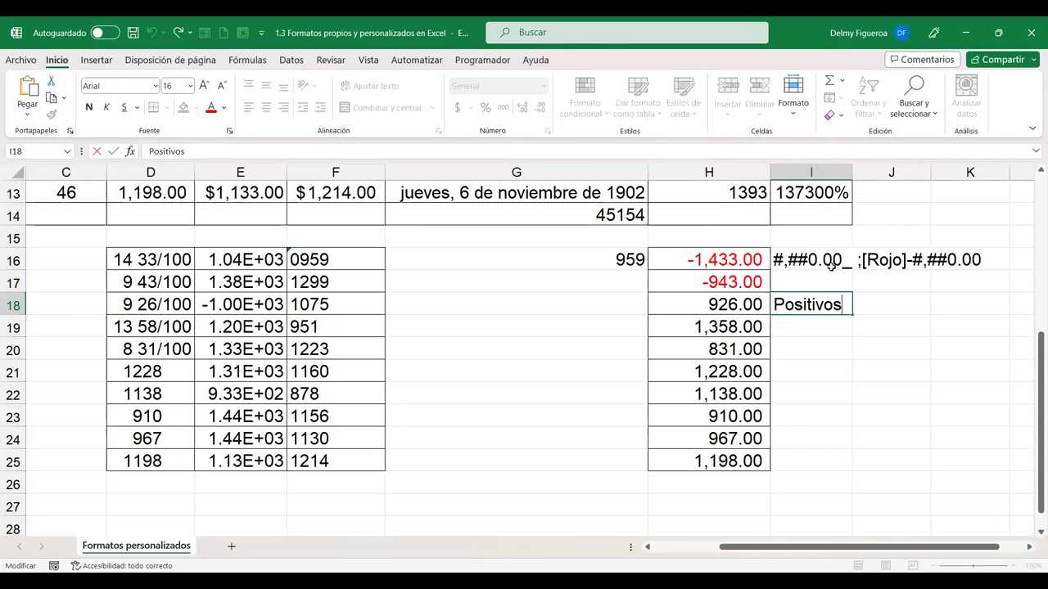
type(";Negativos;")
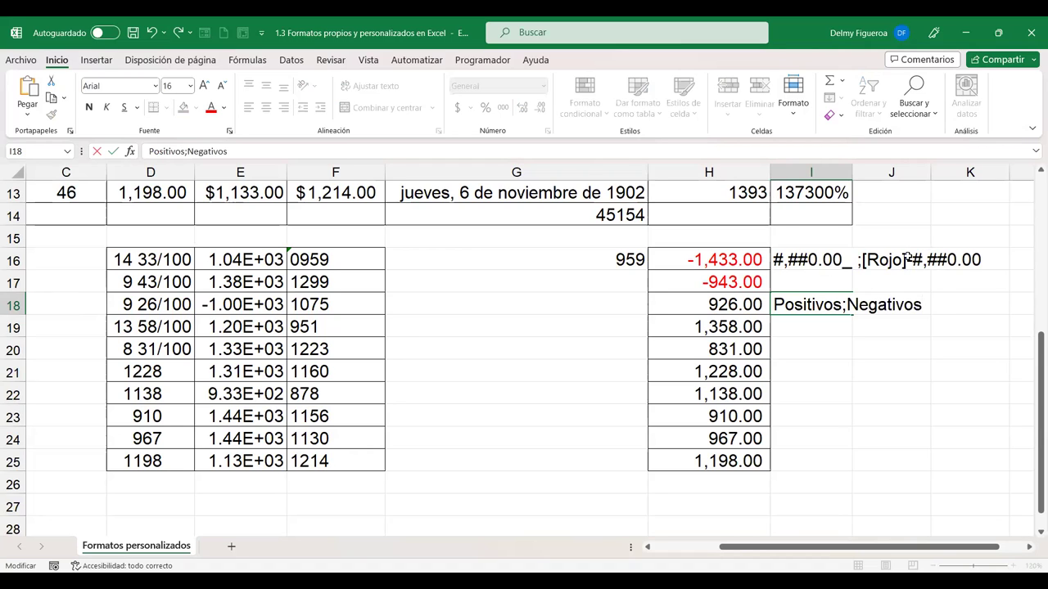
type("Ceros;")
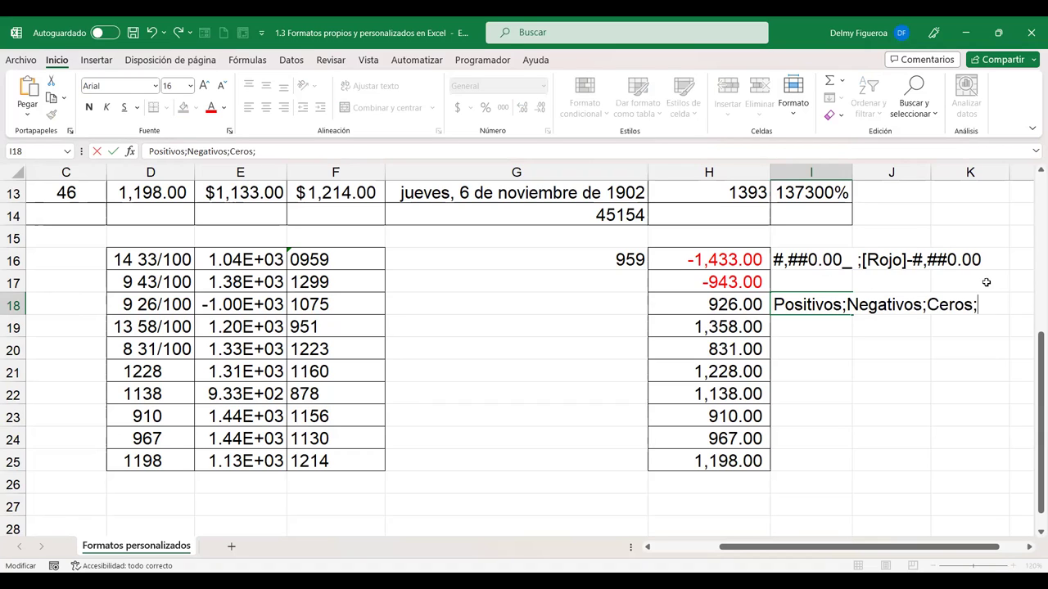
type("Texto")
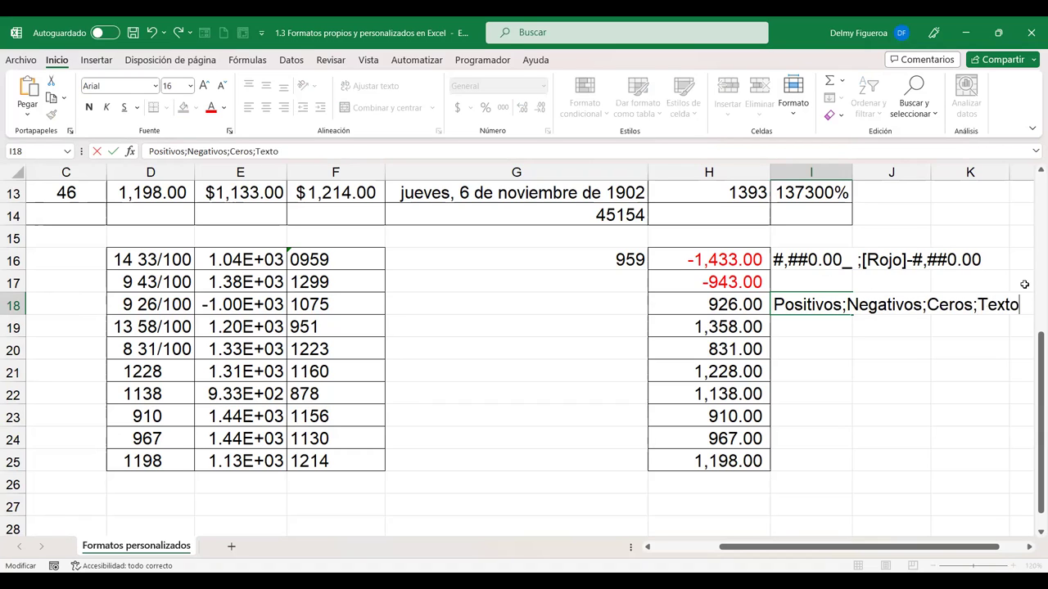
Confirm the label Positivos;Negativos;Ceros;Texto in I18
key("Return")
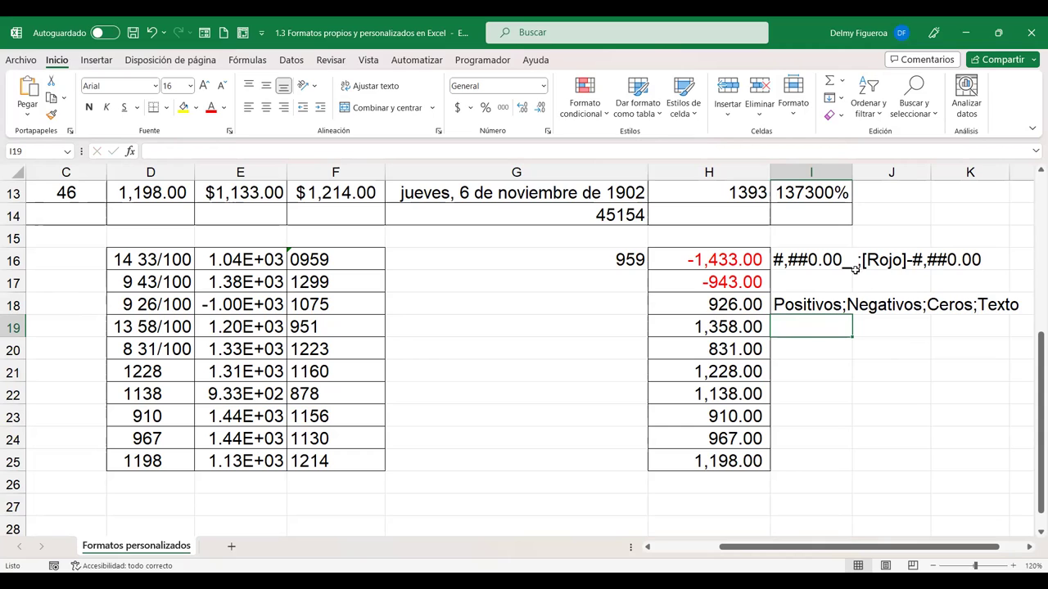
Apply the _($* #,##0.00_) accounting custom format to H16:H25, copying its code
left_click_drag(728, 259, 724, 461)
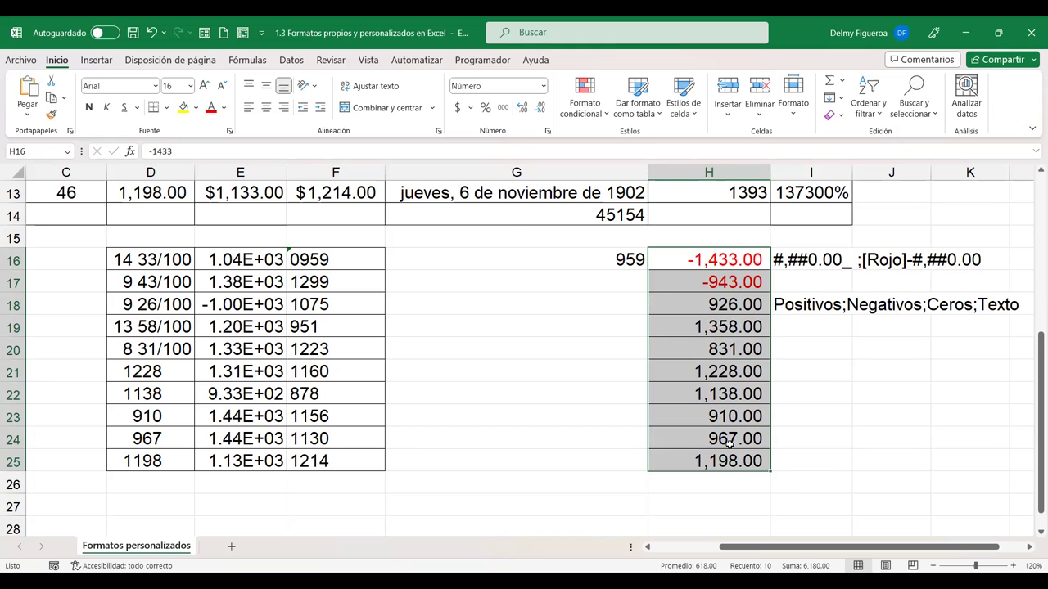
key("ctrl+1")
left_click(368, 272)
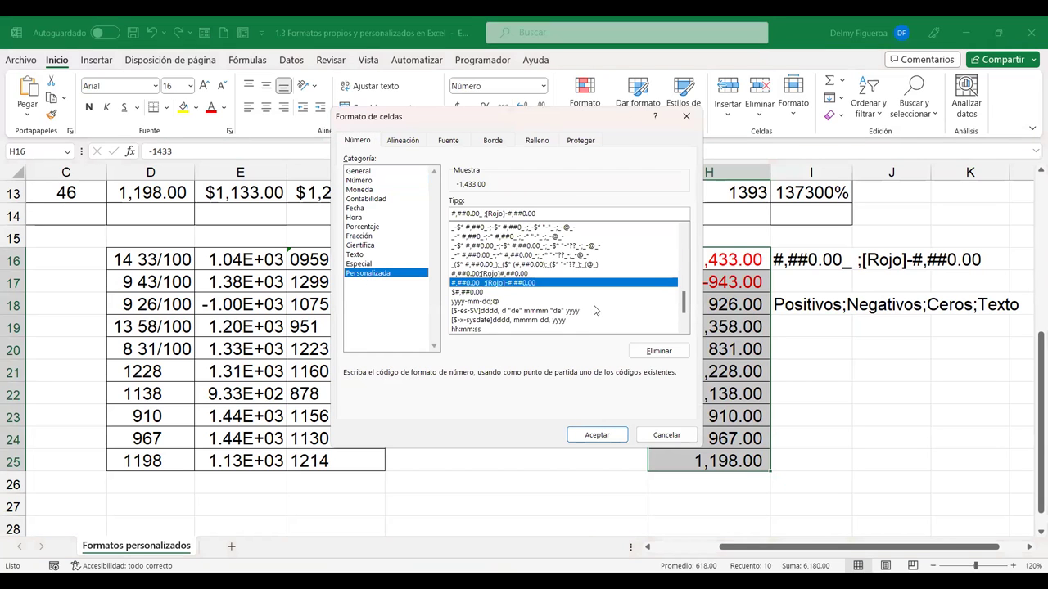
left_click(578, 264)
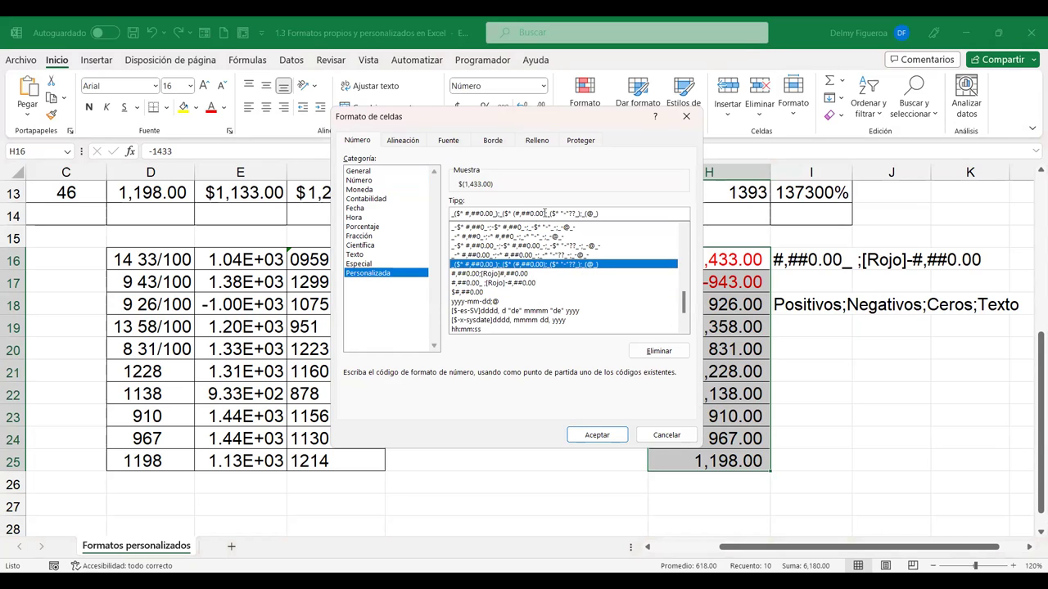
left_click_drag(605, 213, 440, 219)
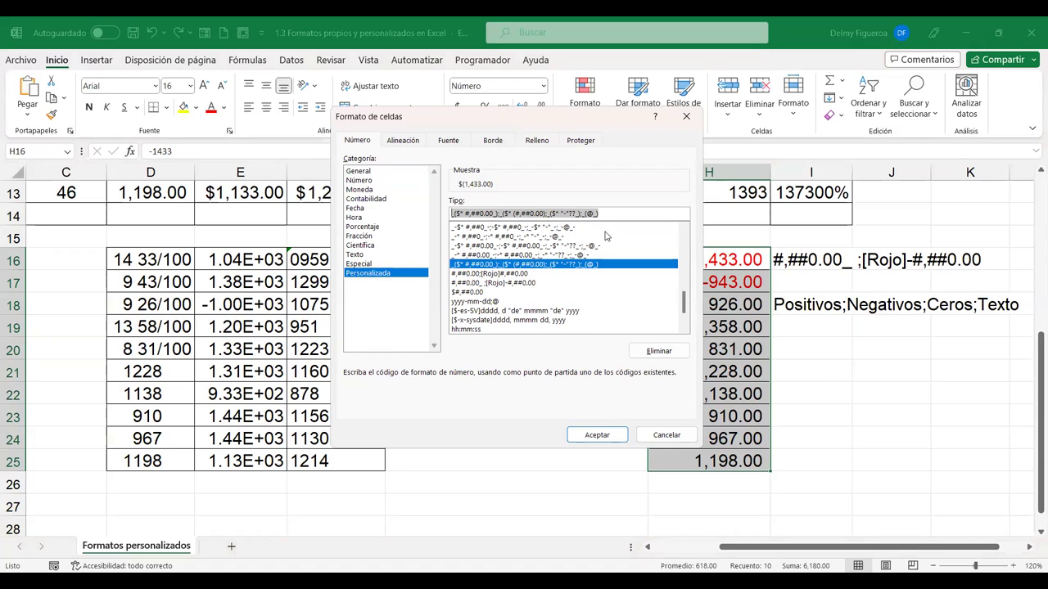
left_click(617, 438)
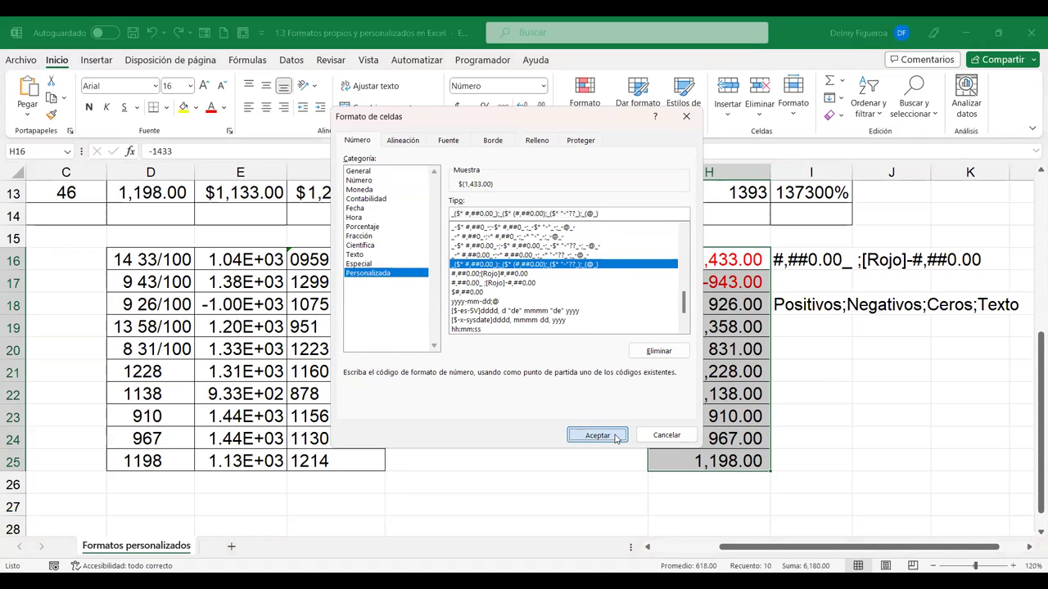
left_click(806, 328)
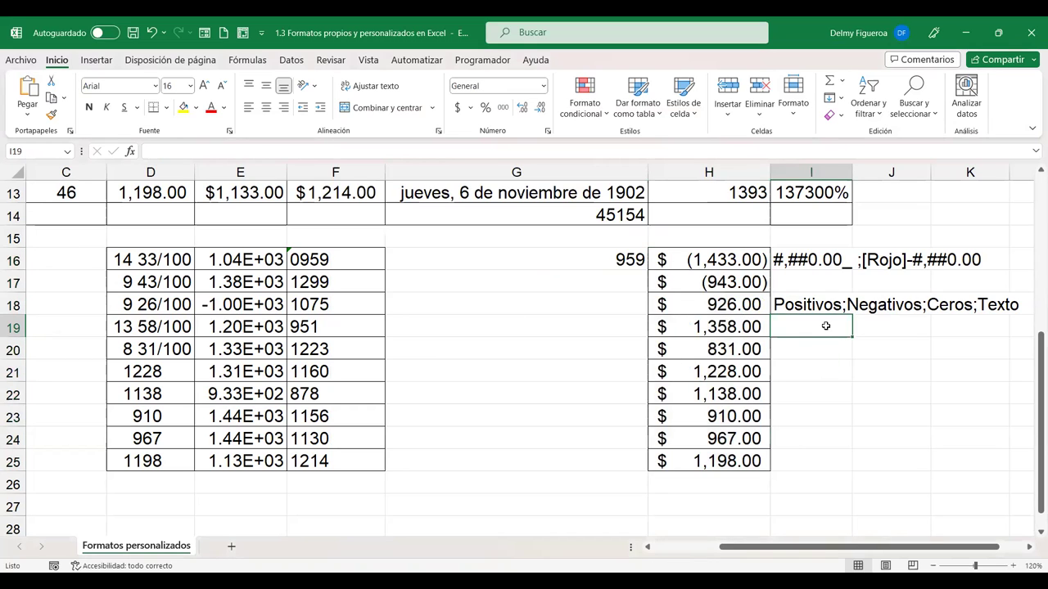
type("#,##0.00_ ;[Rojo]-#,##0.00")
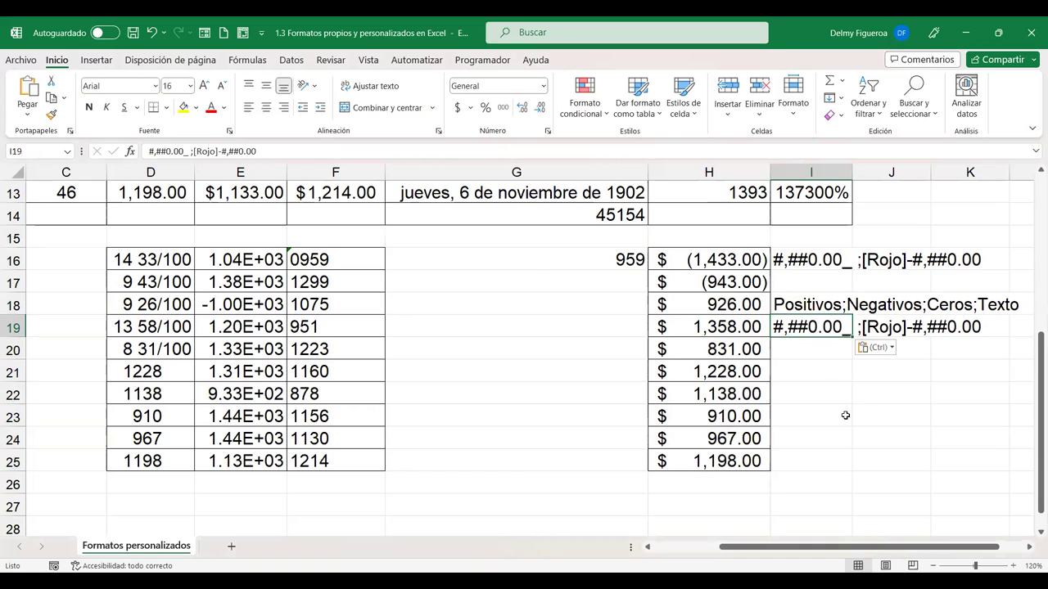
key("ctrl+z")
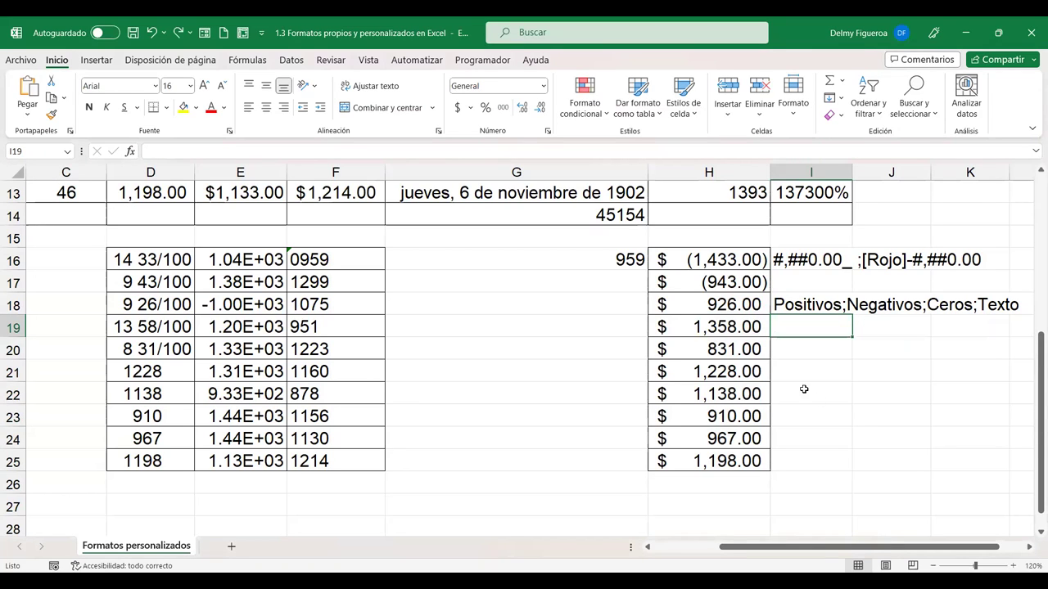
left_click_drag(734, 257, 734, 474)
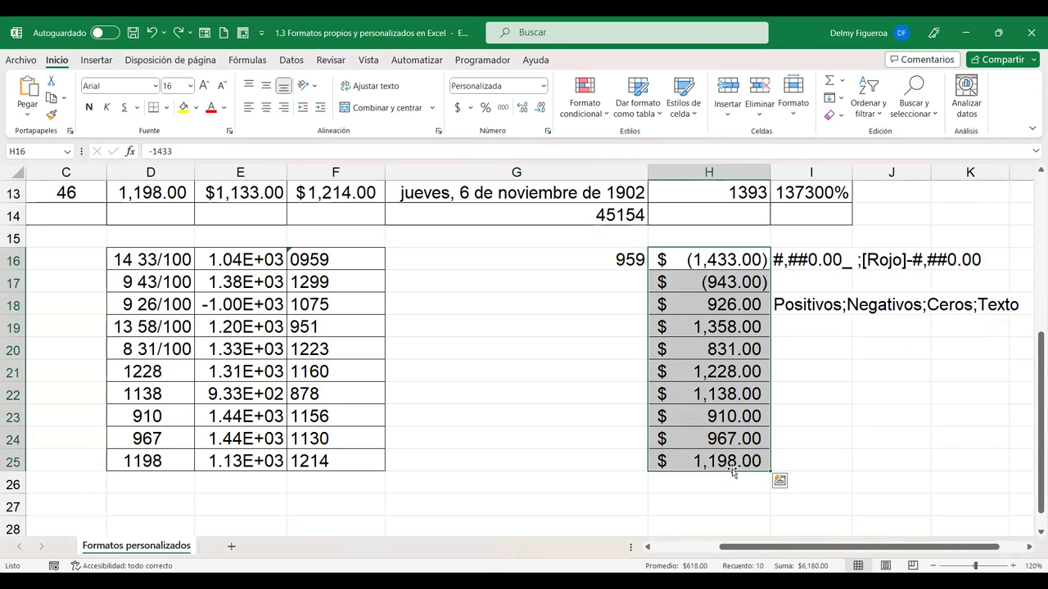
key("ctrl+1")
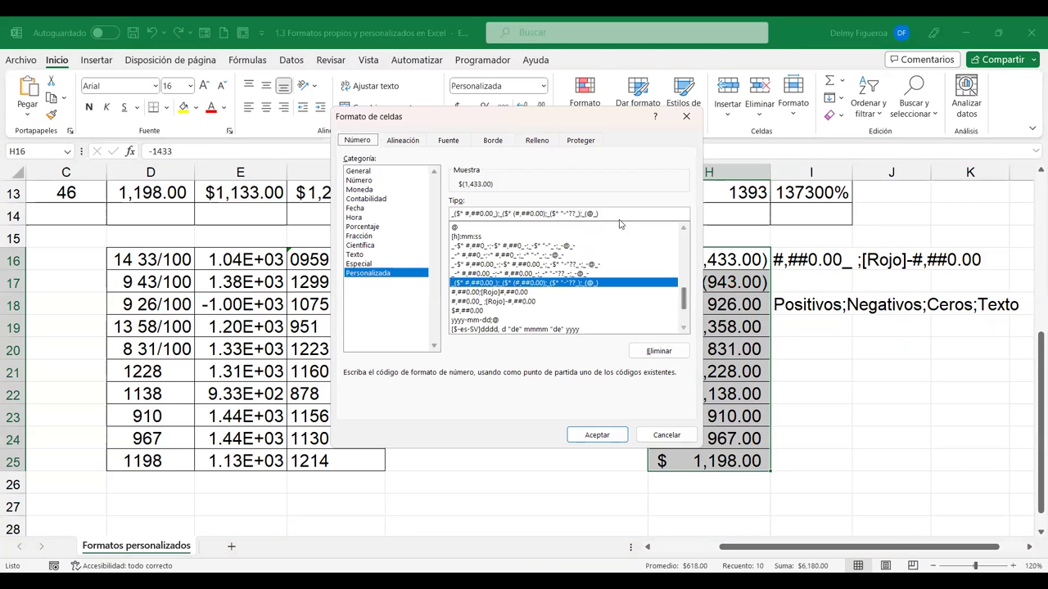
left_click(448, 206)
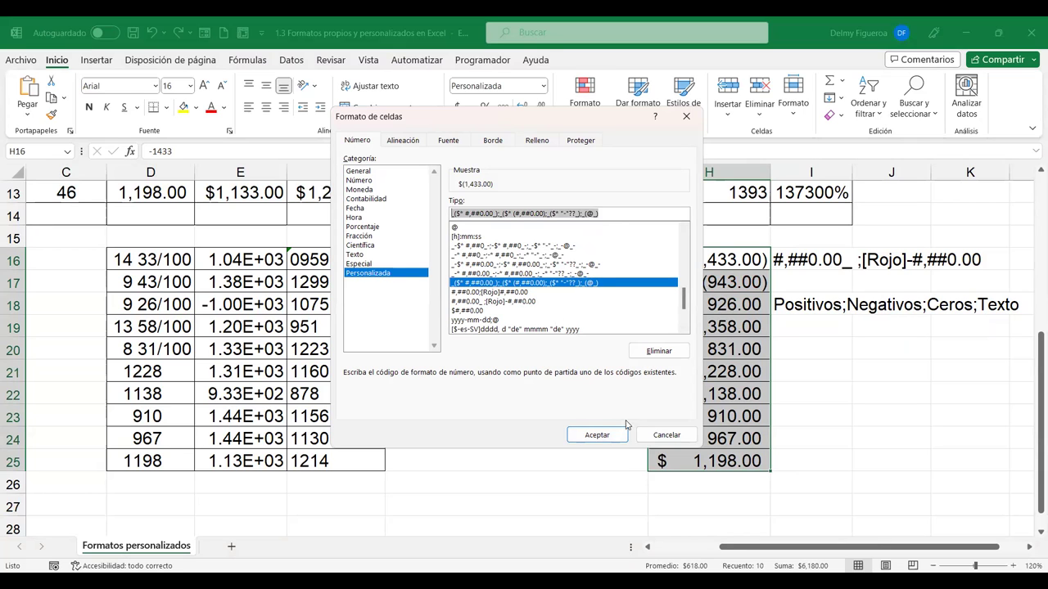
left_click(620, 438)
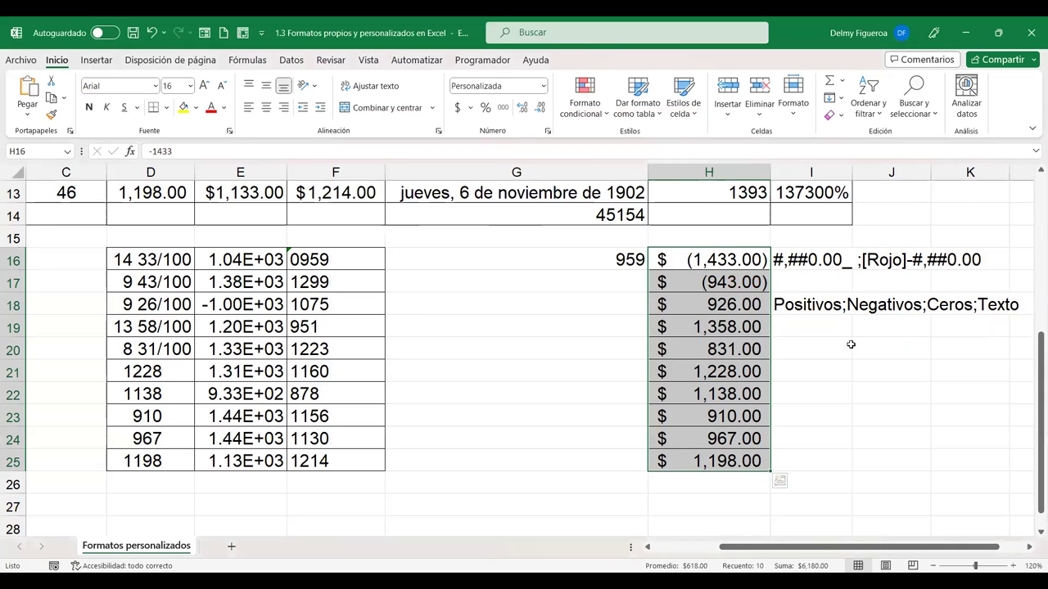
left_click(815, 326)
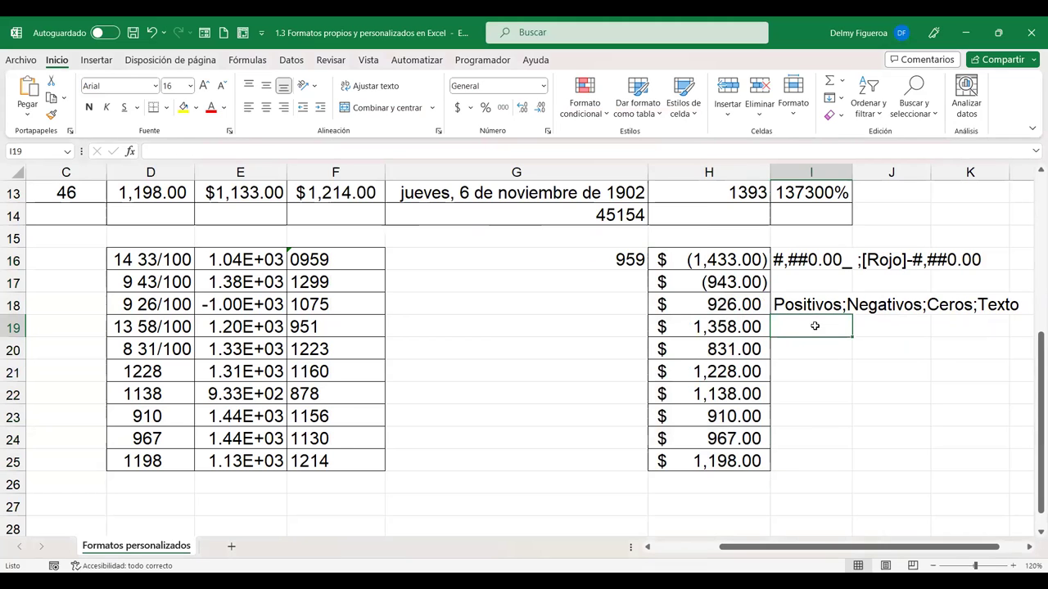
Paste the accounting format code into I19 and raise its font size to 20
type("_($* #,##0.00_);_($* (#,##0.00);_($* \"-\"??_);_(@_)")
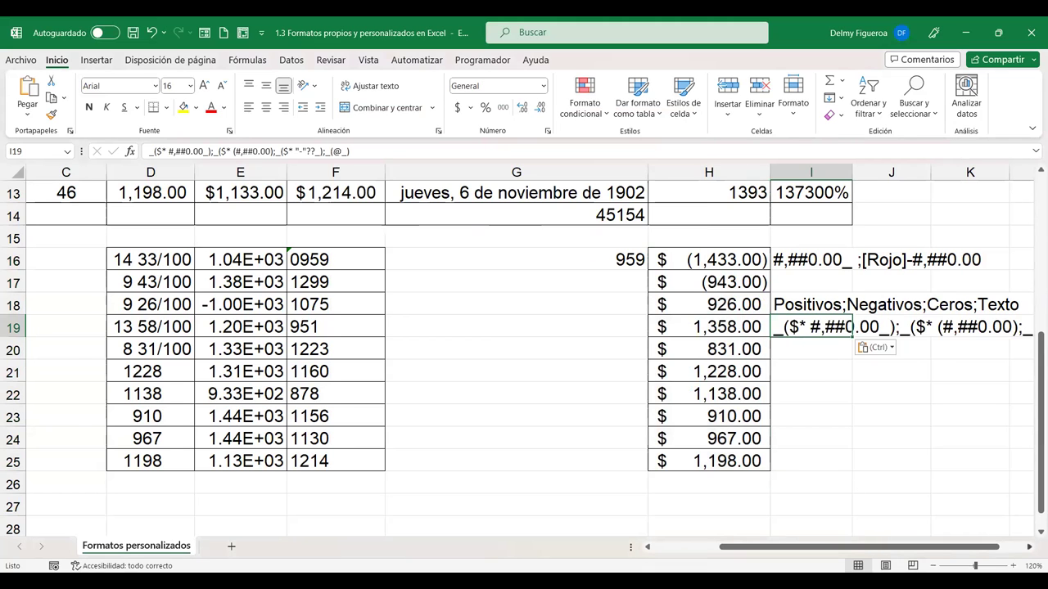
scroll(556, 344, "right", 1)
scroll(556, 344, "right", 1)
scroll(557, 344, "right", 1)
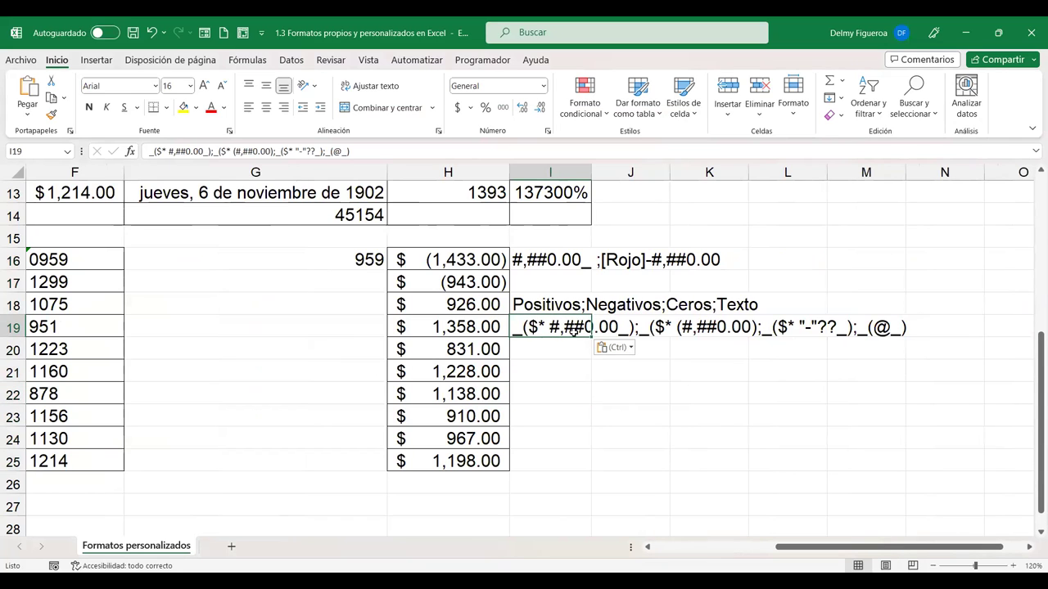
left_click(204, 86)
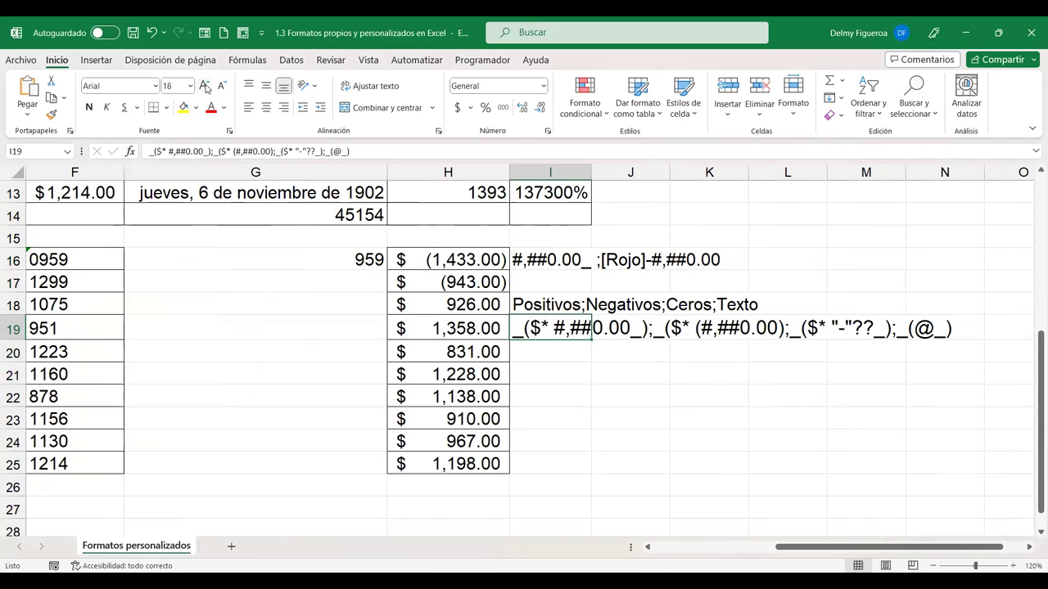
left_click(205, 86)
scroll(721, 509, "right", 1)
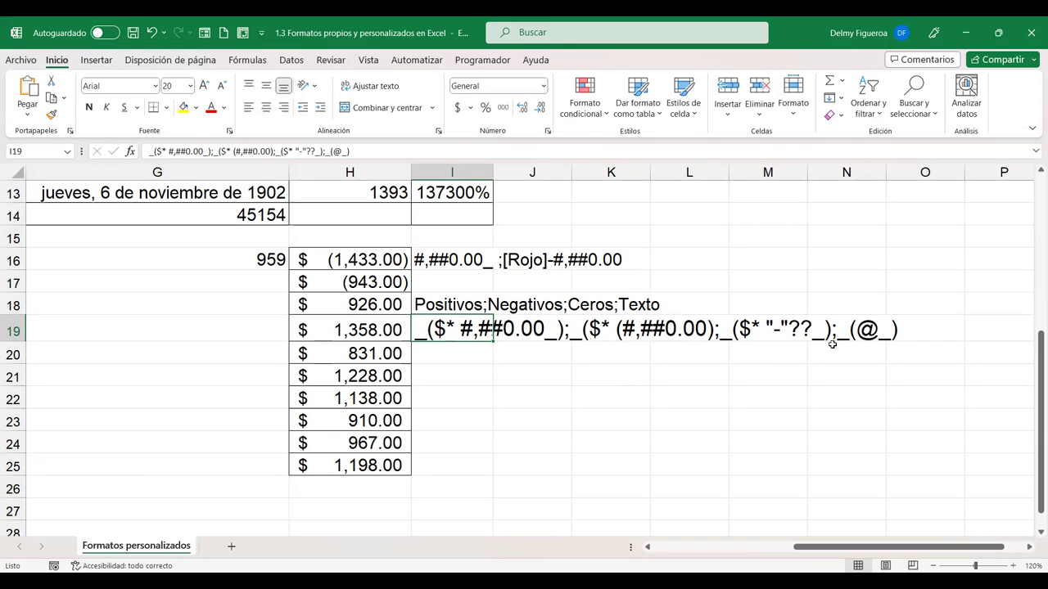
left_click(772, 329)
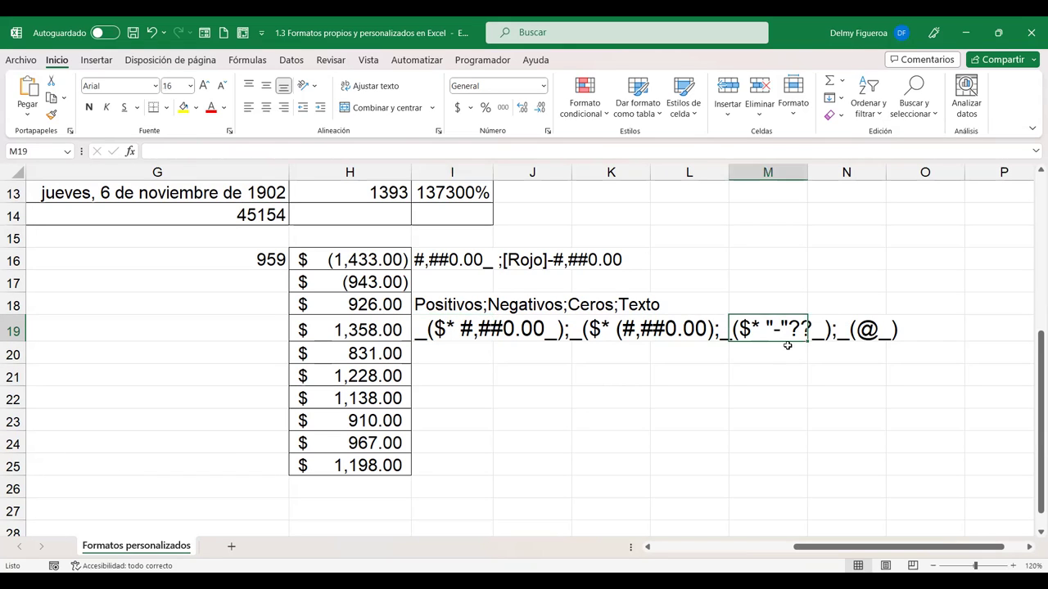
left_click(794, 366)
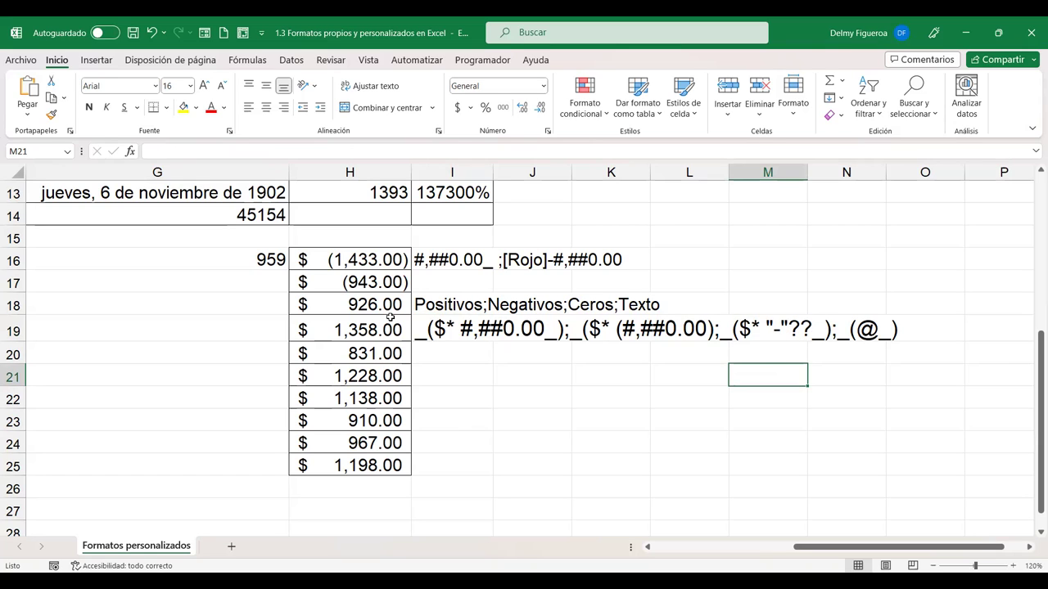
left_click(880, 328)
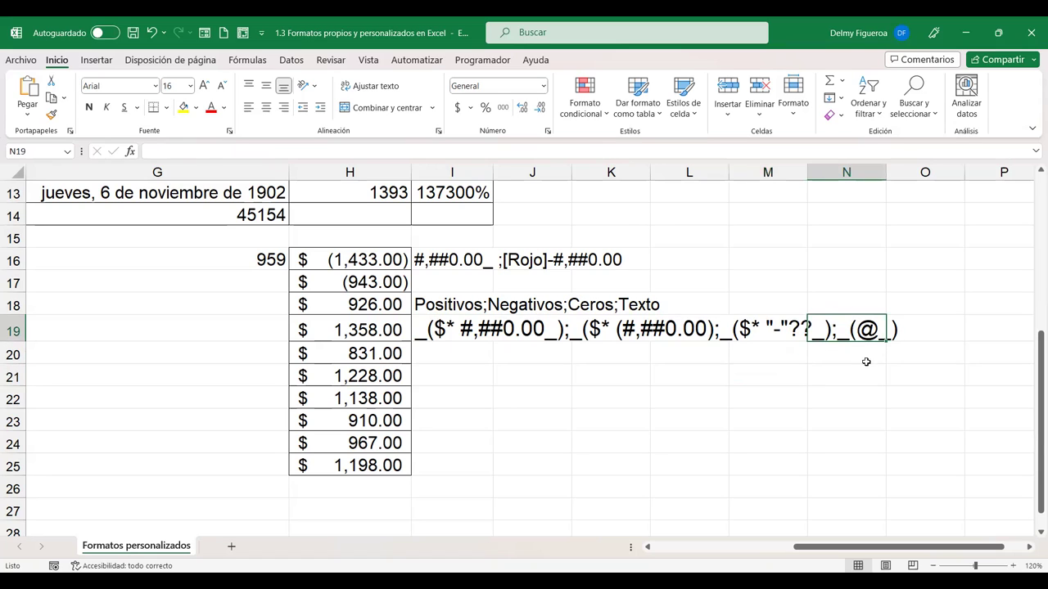
left_click(861, 372)
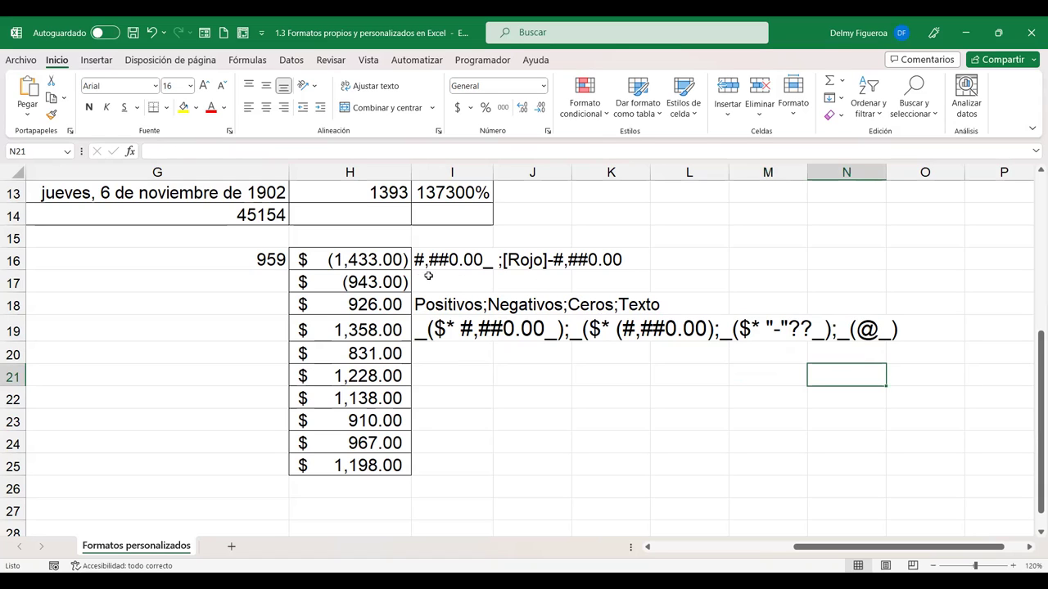
left_click(360, 303)
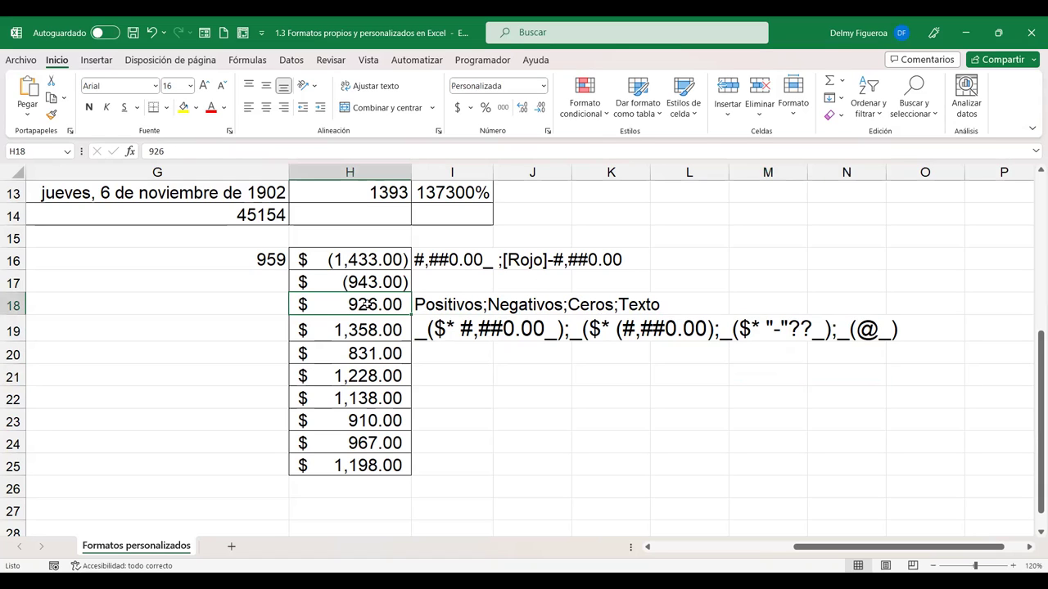
Enter 0 in H20 so it displays as a dollar dash
left_click(370, 259)
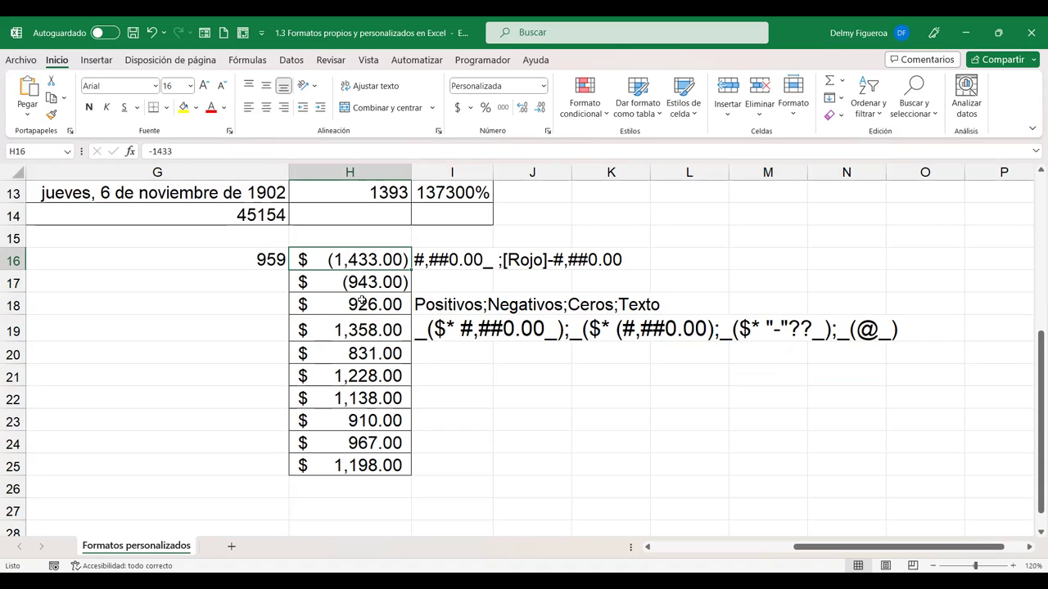
left_click(360, 353)
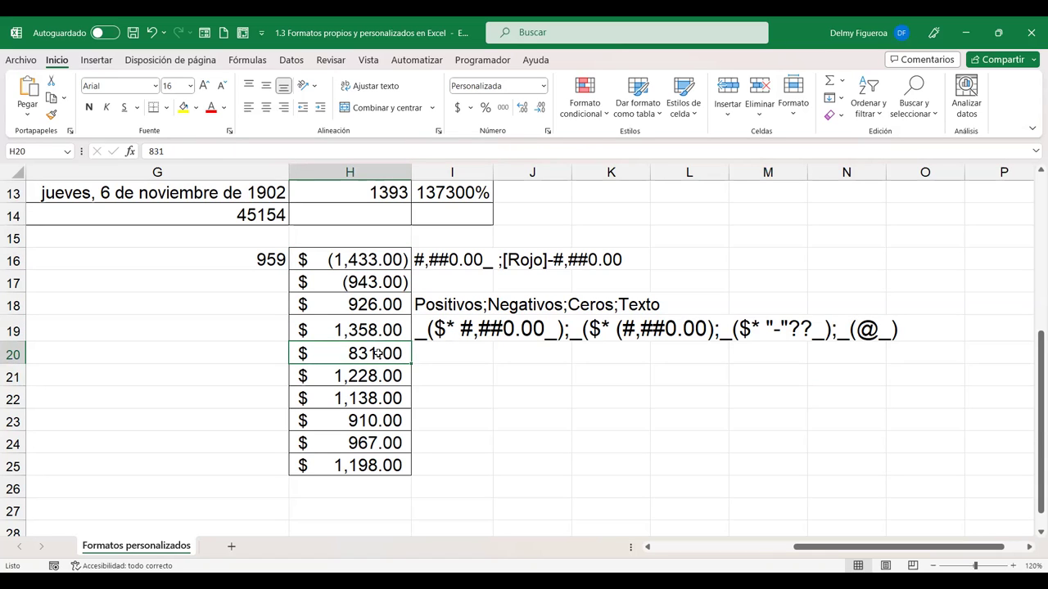
type("0")
key("Return")
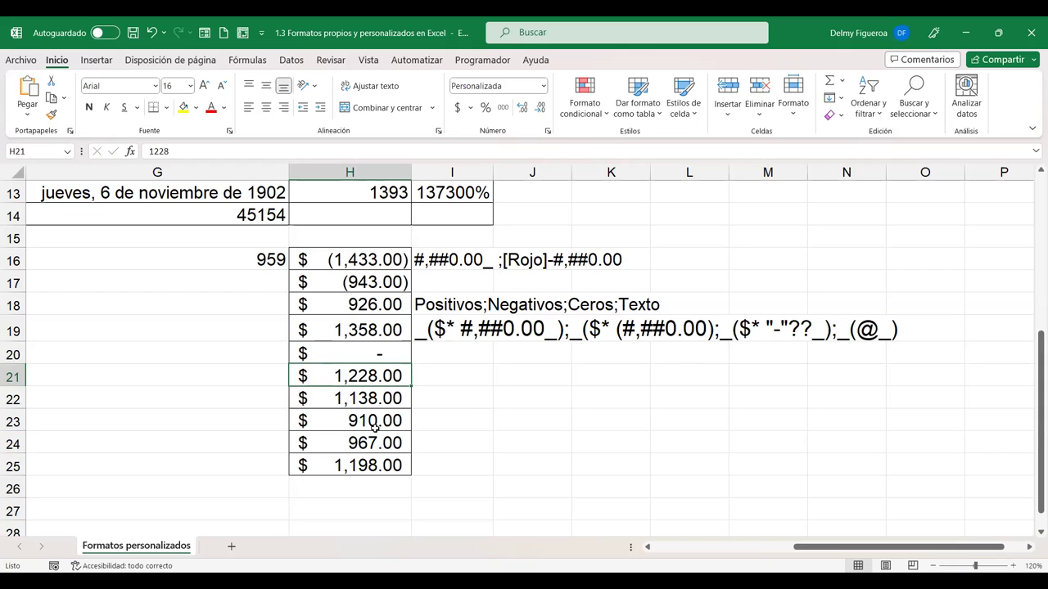
Replace H22 with the word 'Texto' and select H16:H25
left_click(362, 398)
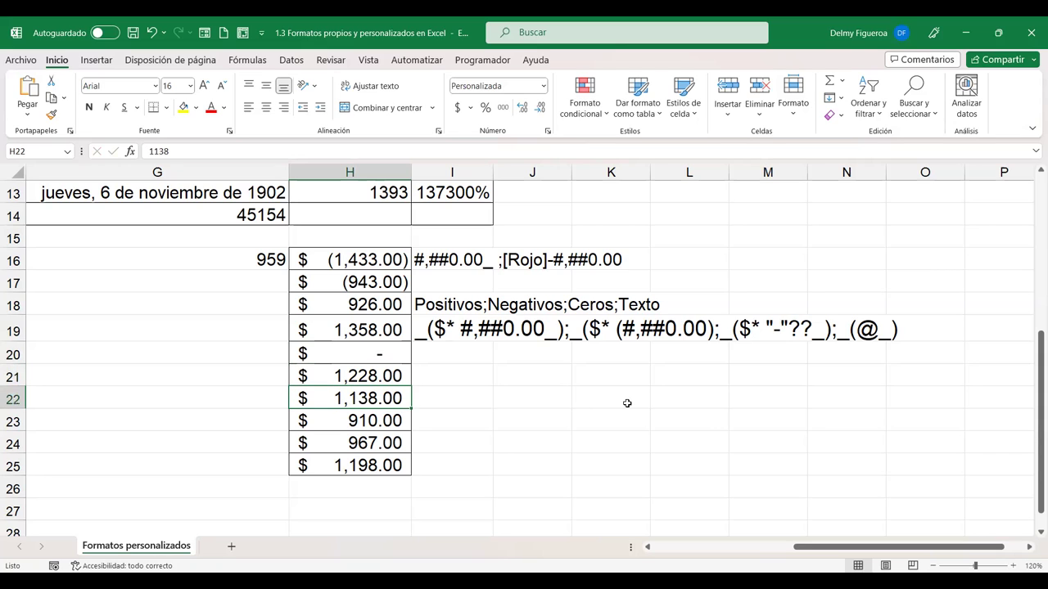
type("Texto")
key("Return")
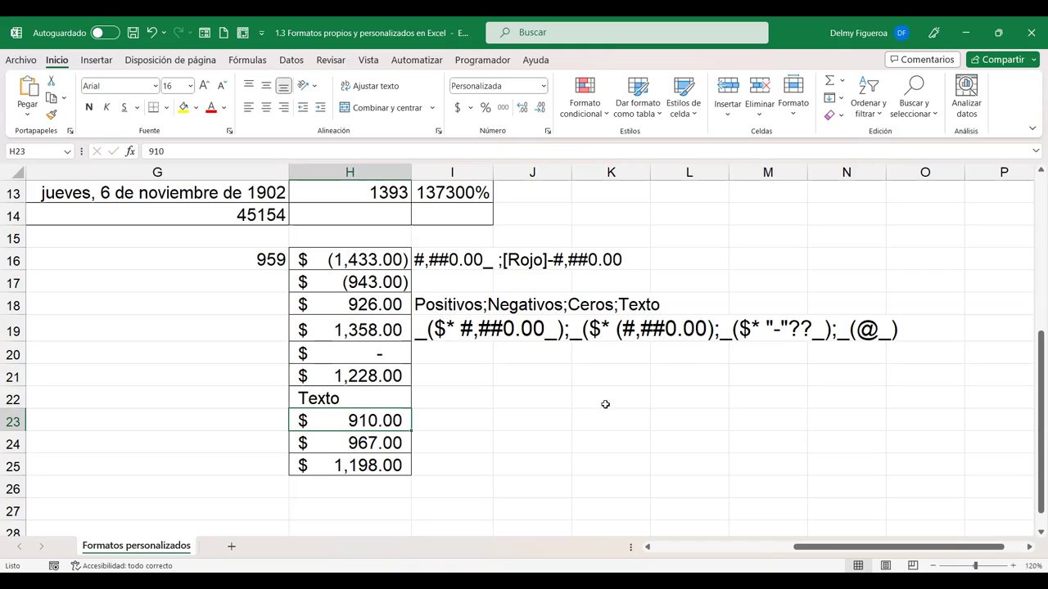
left_click(355, 398)
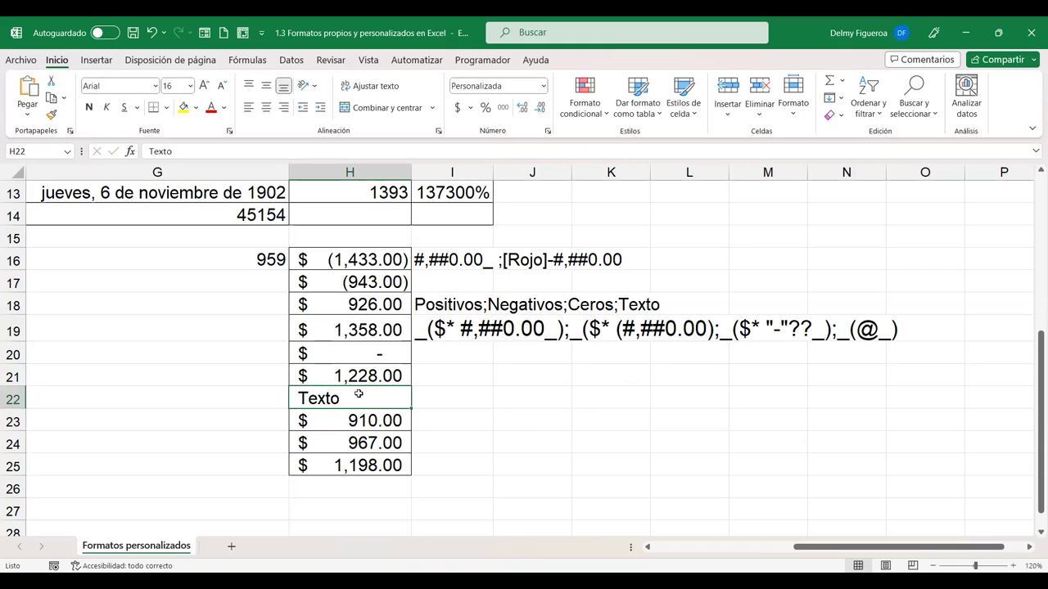
left_click_drag(380, 259, 377, 467)
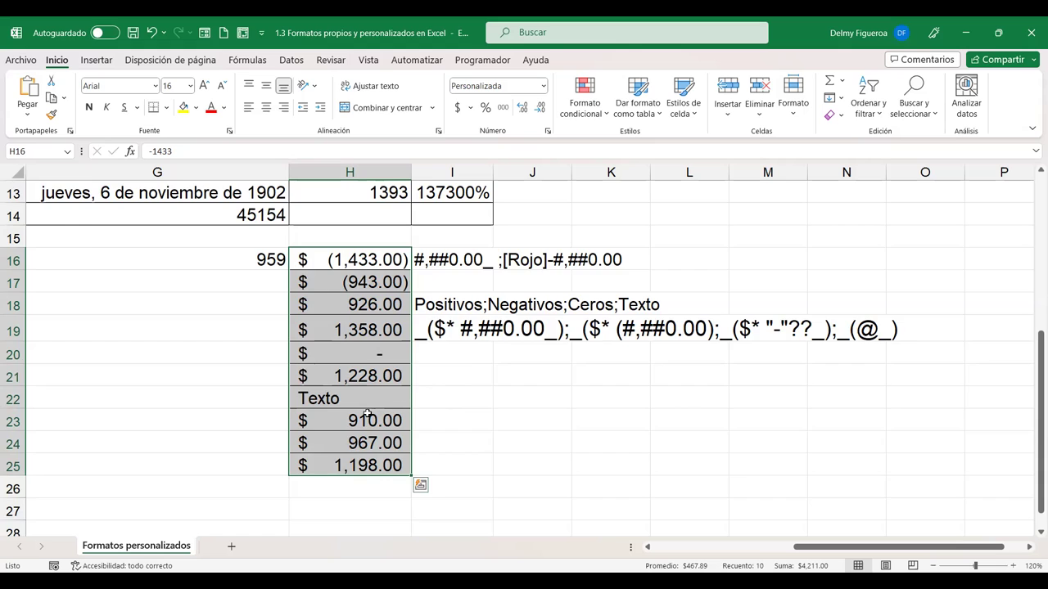
Replace D4's -1,433.00 with 0
scroll(367, 415, "up", 2)
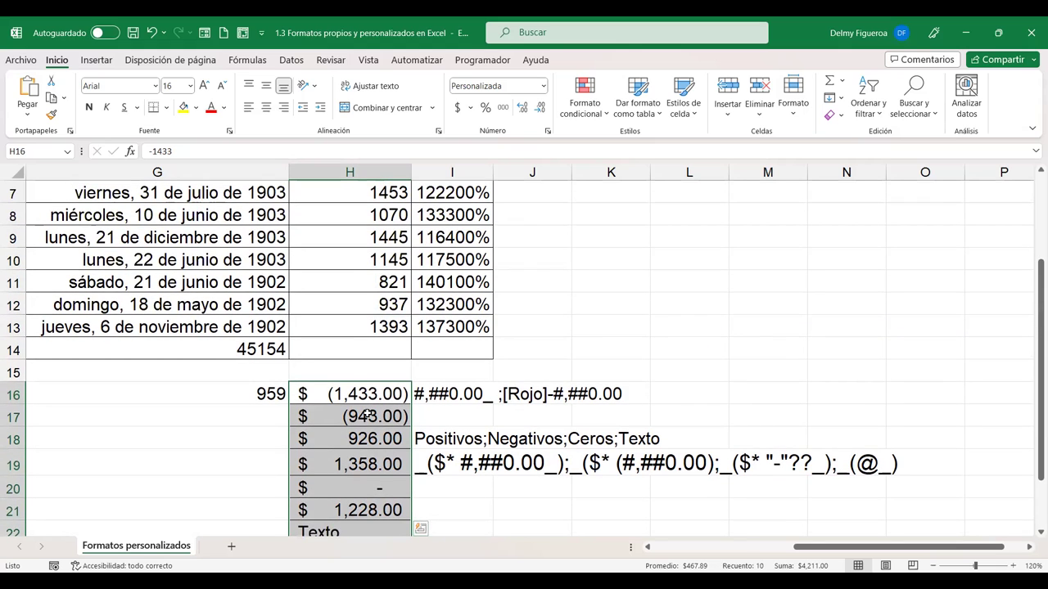
scroll(368, 415, "up", 1)
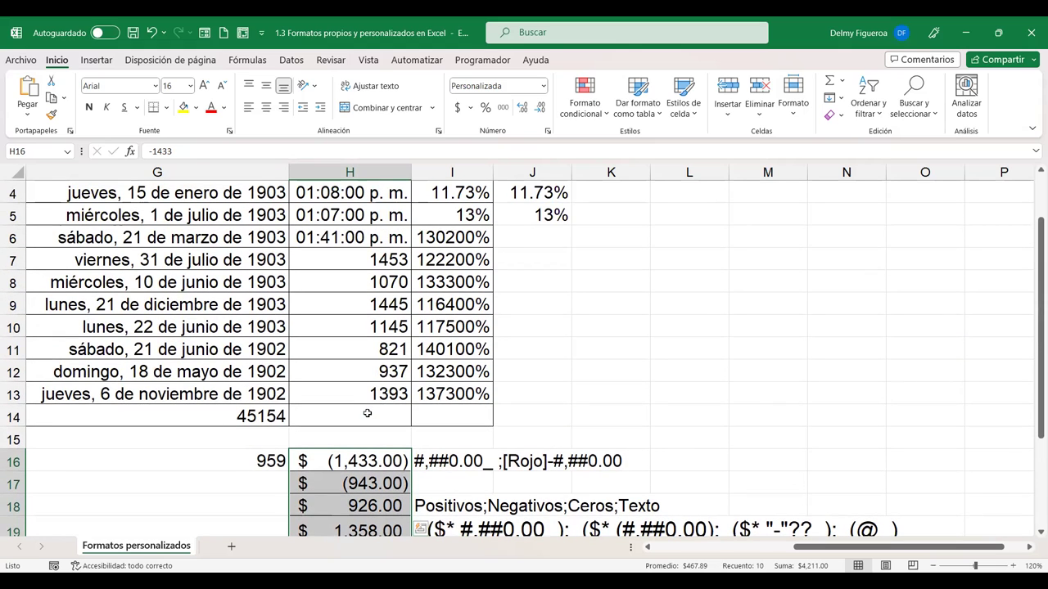
key("Escape")
scroll(502, 505, "left", 3)
scroll(503, 505, "up", 1)
scroll(847, 400, "down", 2)
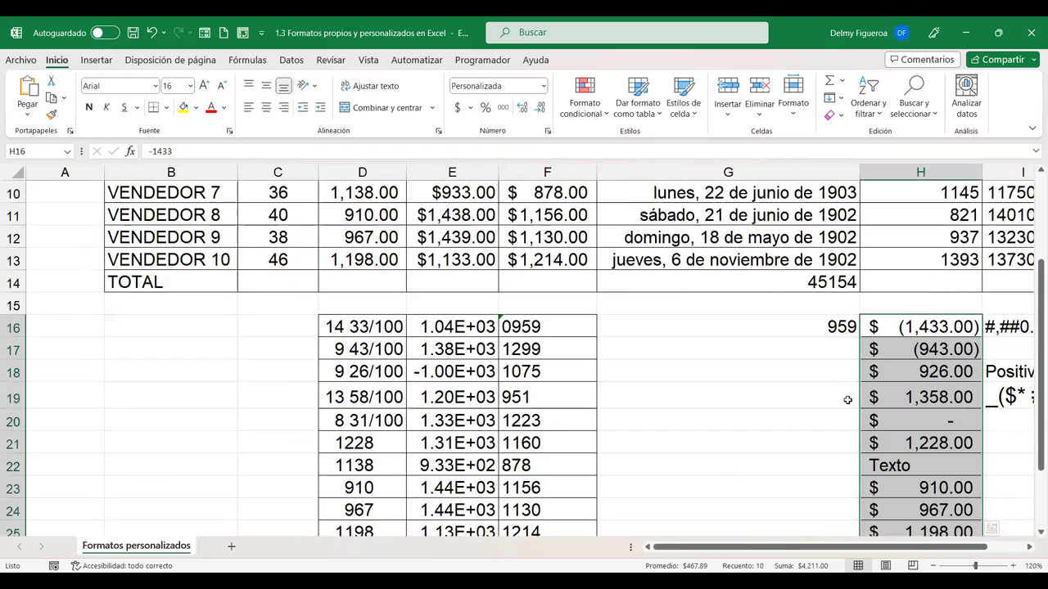
scroll(847, 399, "down", 1)
scroll(659, 257, "up", 3)
scroll(348, 264, "up", 1)
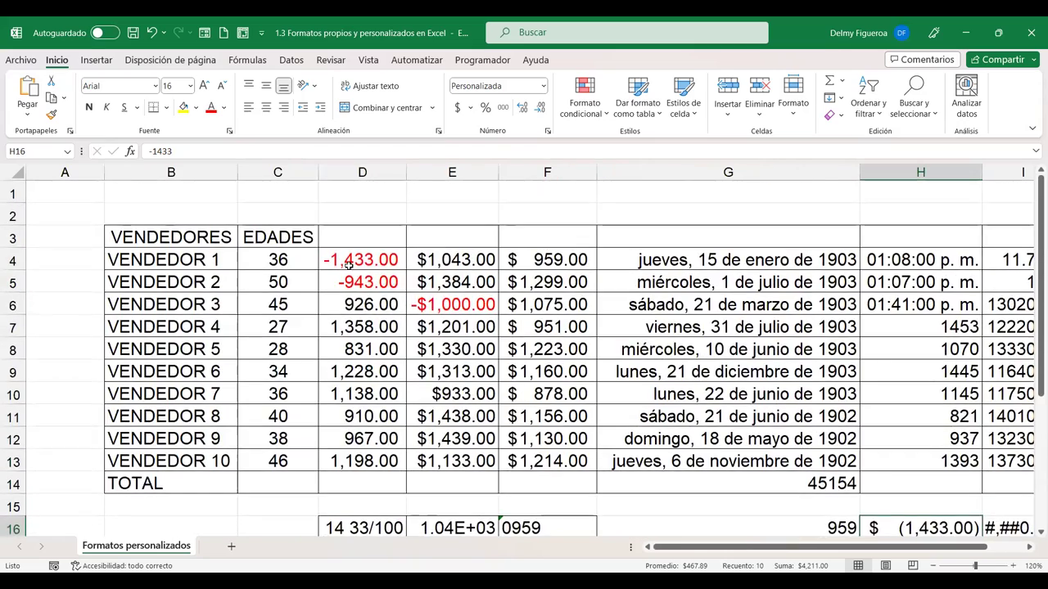
left_click(349, 263)
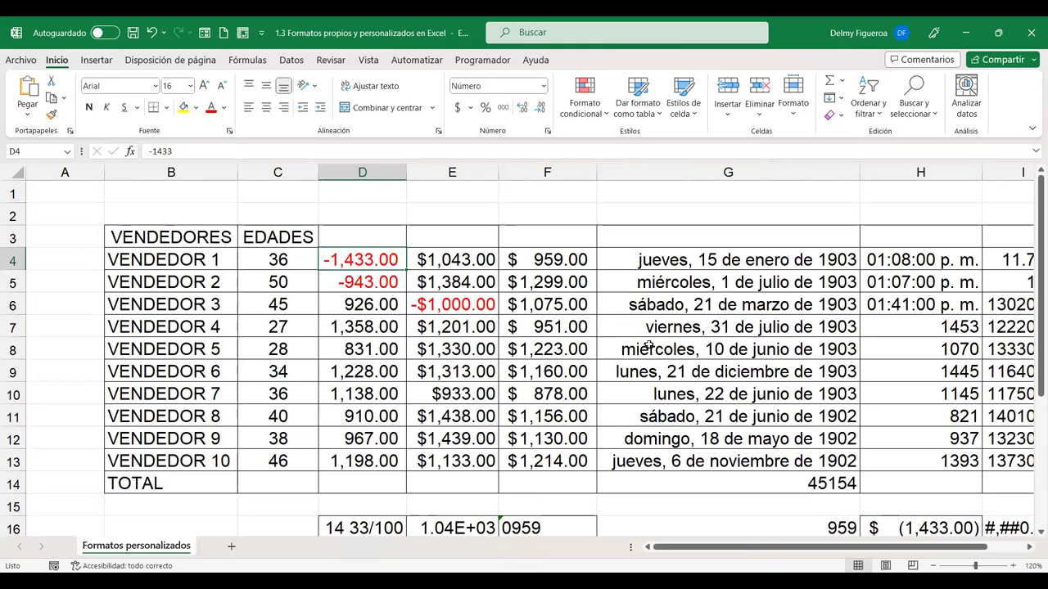
type("0")
key("Return")
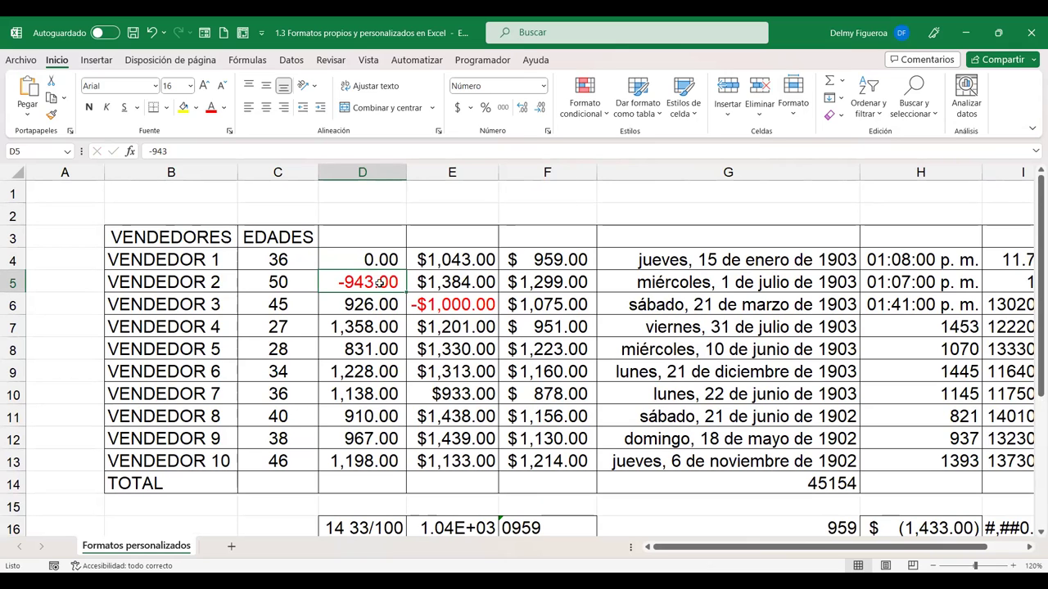
Check the zero behind H20's dash, then replace D11's 910 with the word Texto
scroll(860, 293, "down", 2)
scroll(942, 361, "down", 1)
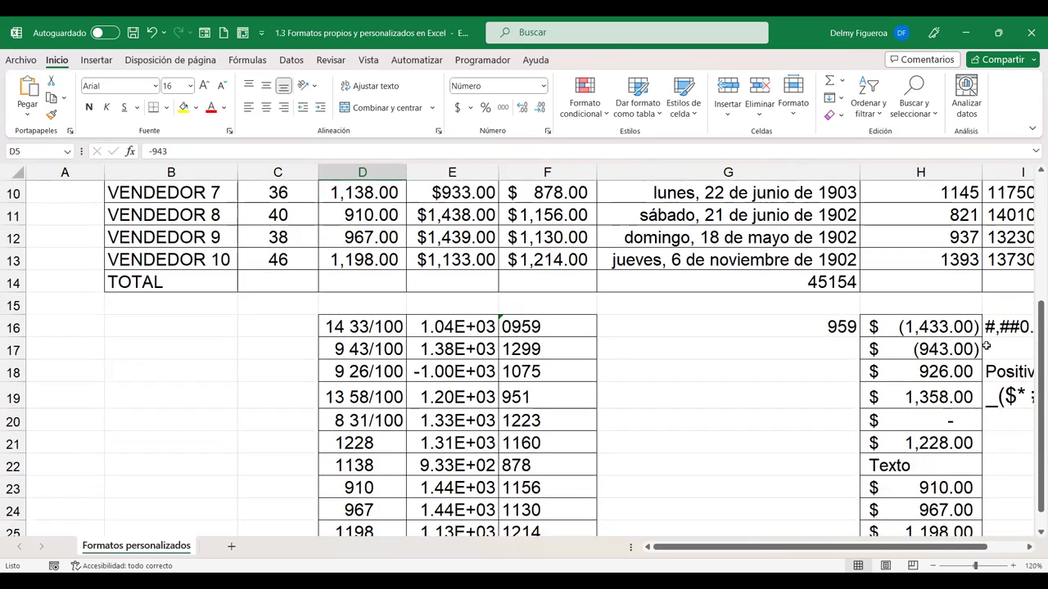
scroll(934, 456, "up", 3)
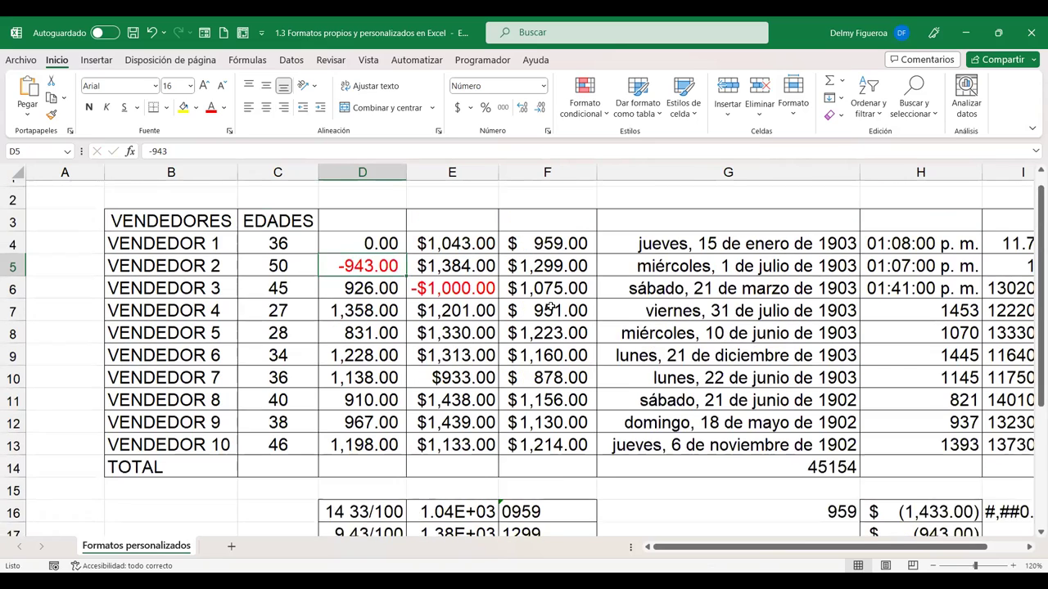
scroll(828, 351, "down", 3)
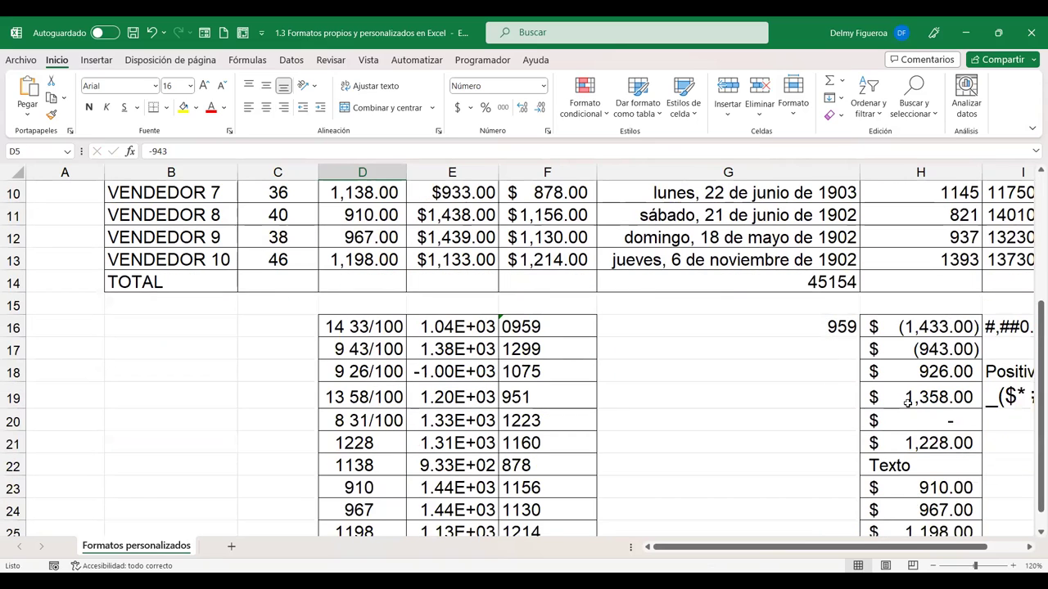
left_click(940, 421)
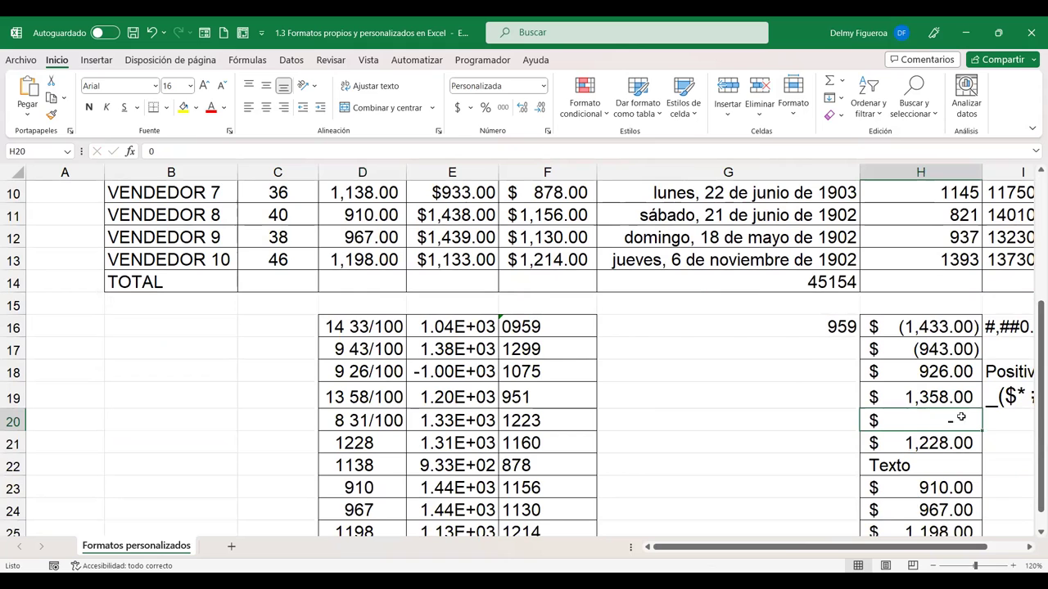
scroll(828, 390, "up", 1)
scroll(573, 336, "up", 2)
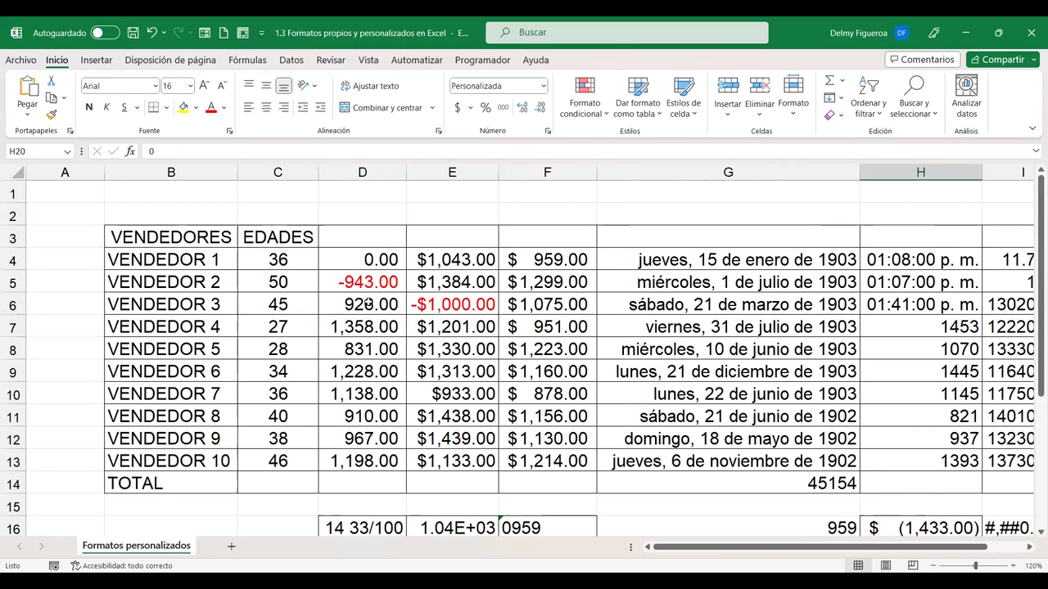
left_click(368, 415)
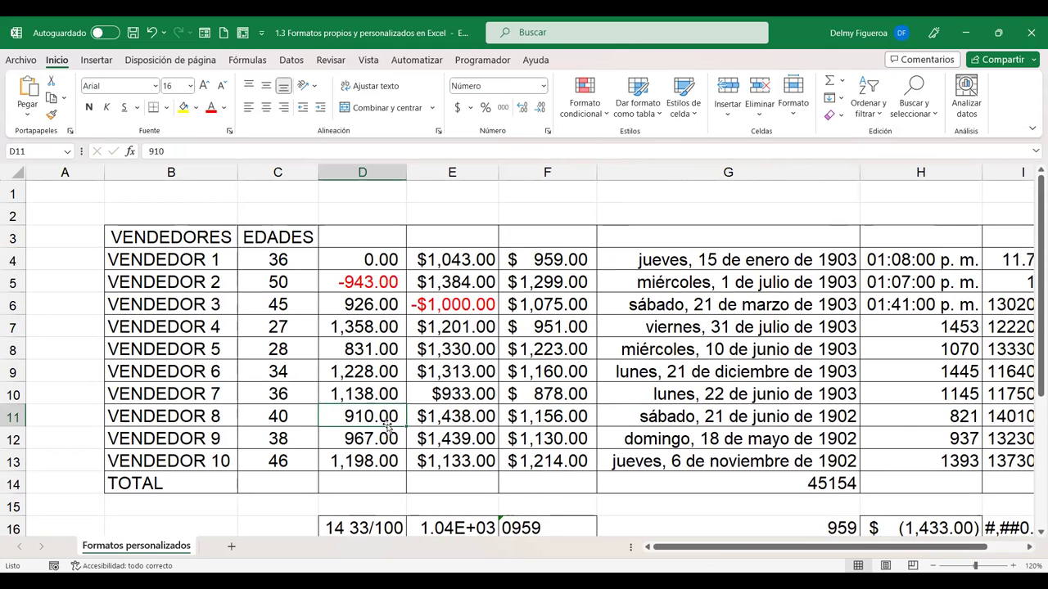
type("Texto")
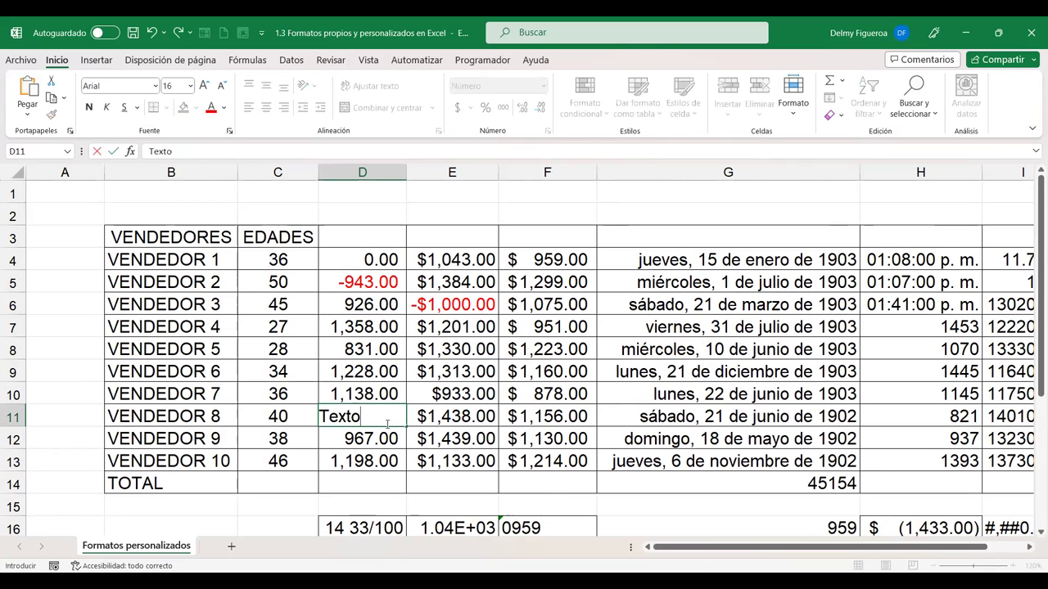
key("Return")
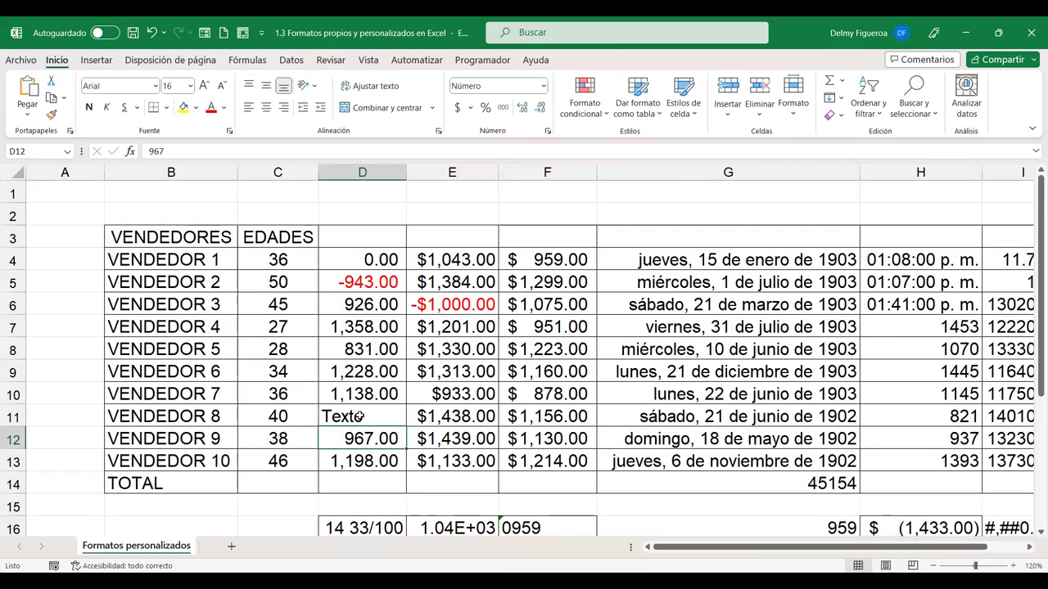
Scroll over to column H to compare the dash and Texto results
scroll(360, 416, "down", 4)
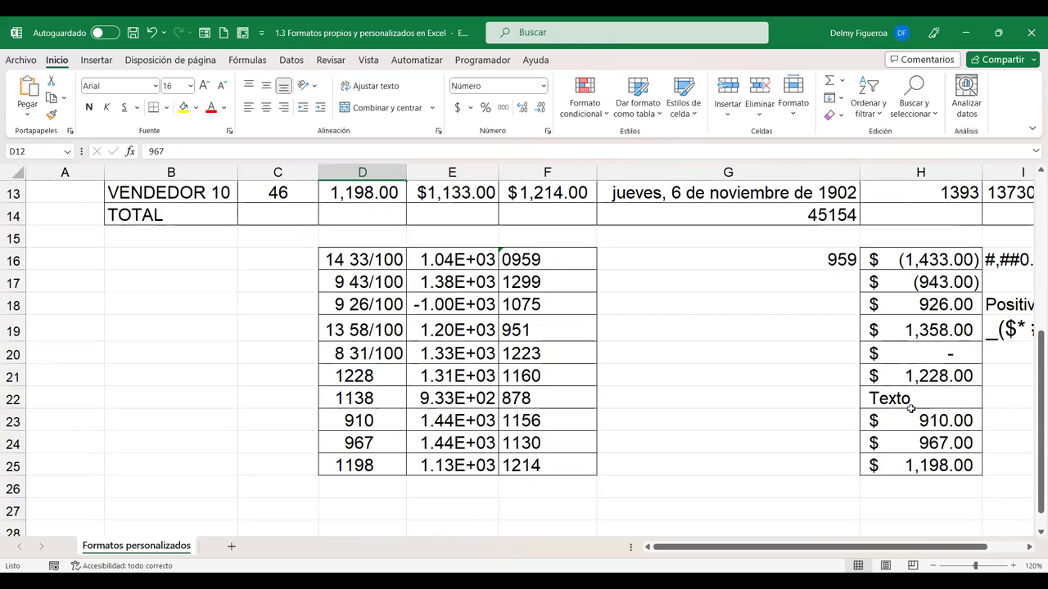
scroll(485, 391, "up", 3)
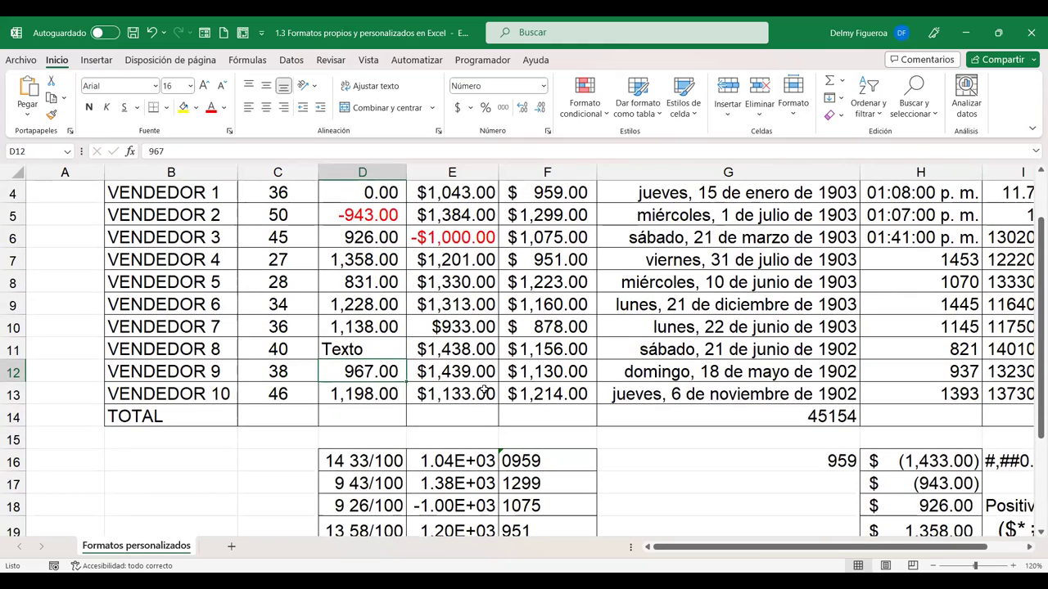
scroll(970, 499, "right", 2)
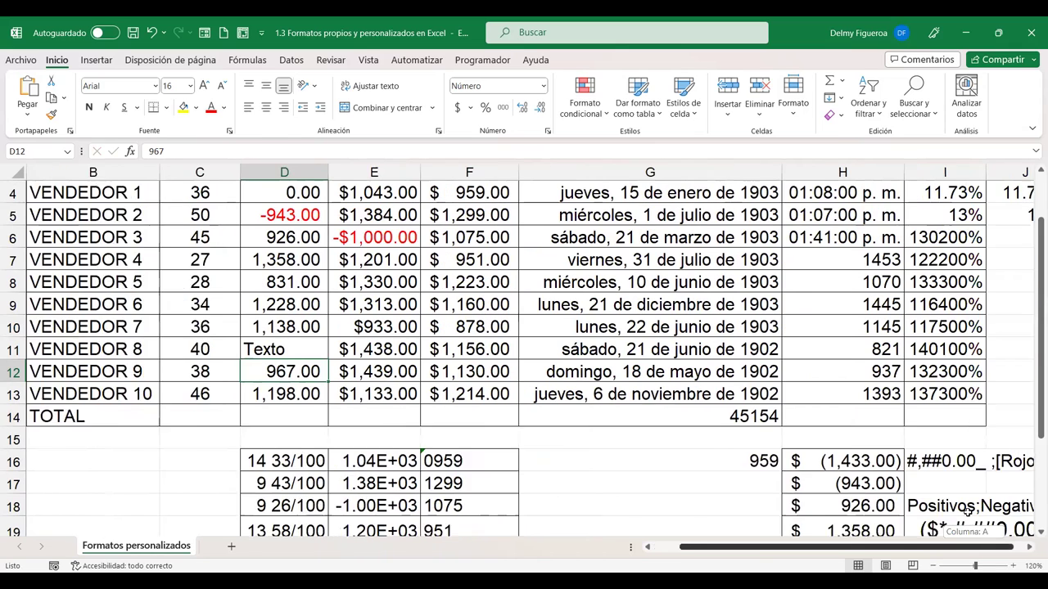
scroll(975, 488, "right", 2)
scroll(985, 460, "down", 1)
scroll(985, 460, "down", 3)
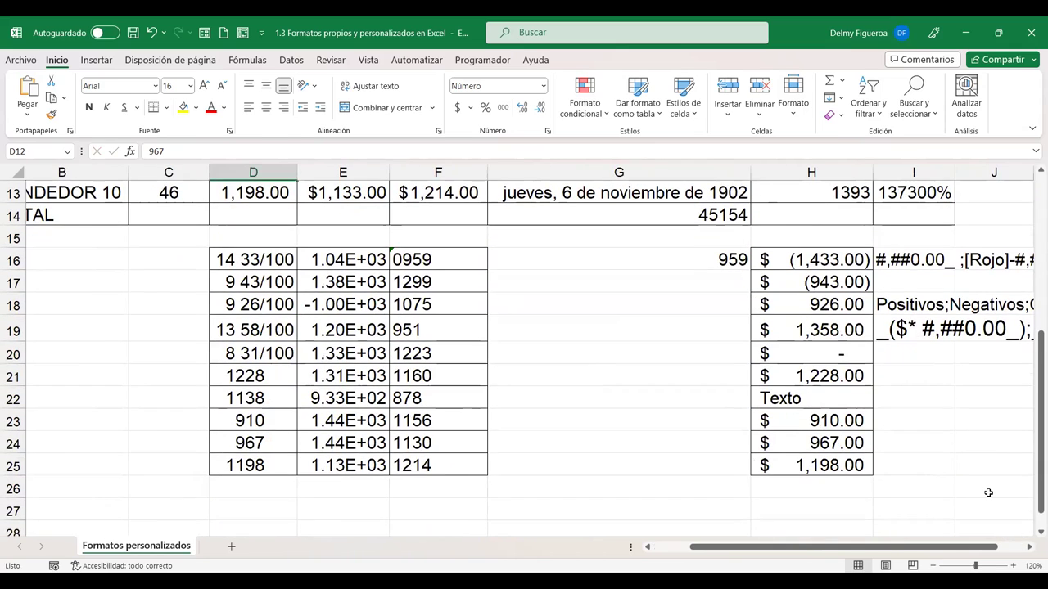
scroll(987, 483, "right", 2)
scroll(988, 493, "right", 2)
scroll(988, 493, "right", 2)
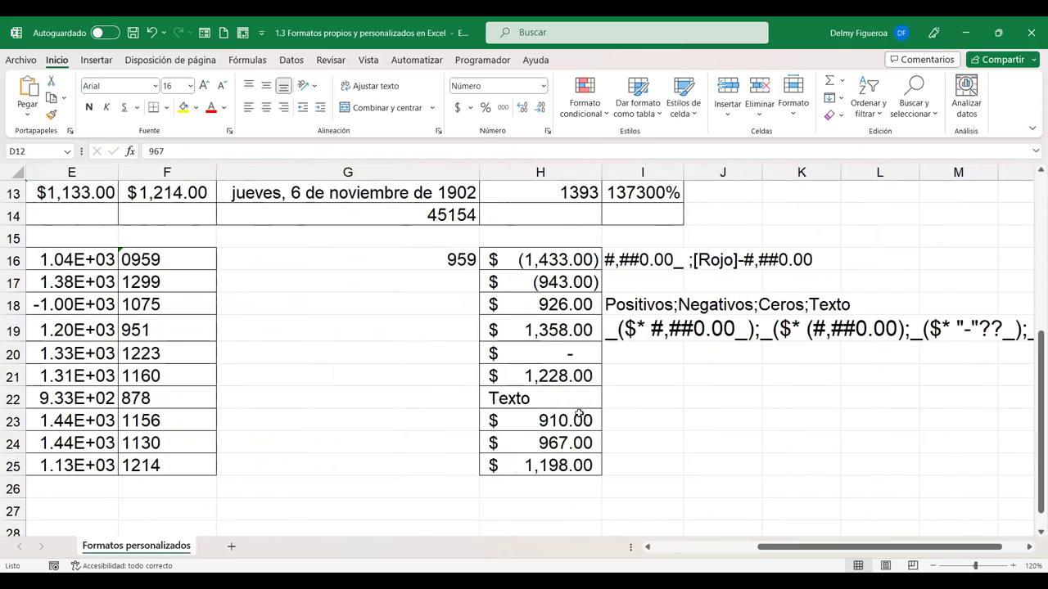
scroll(579, 414, "up", 1)
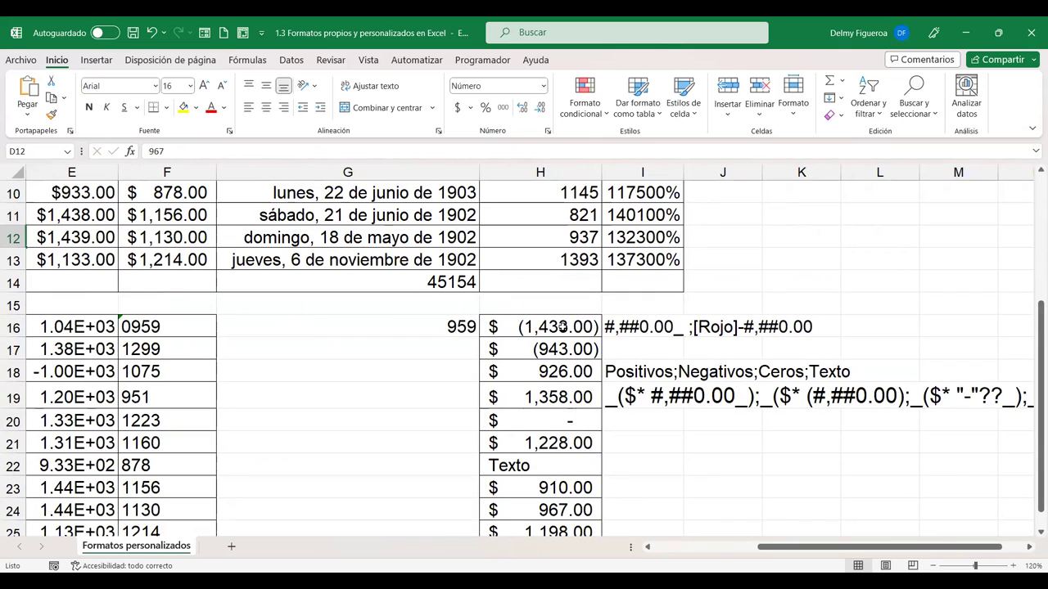
Apply the custom format #,##0;[Rojo]-#,##0 to H16:H25
left_click_drag(562, 327, 557, 401)
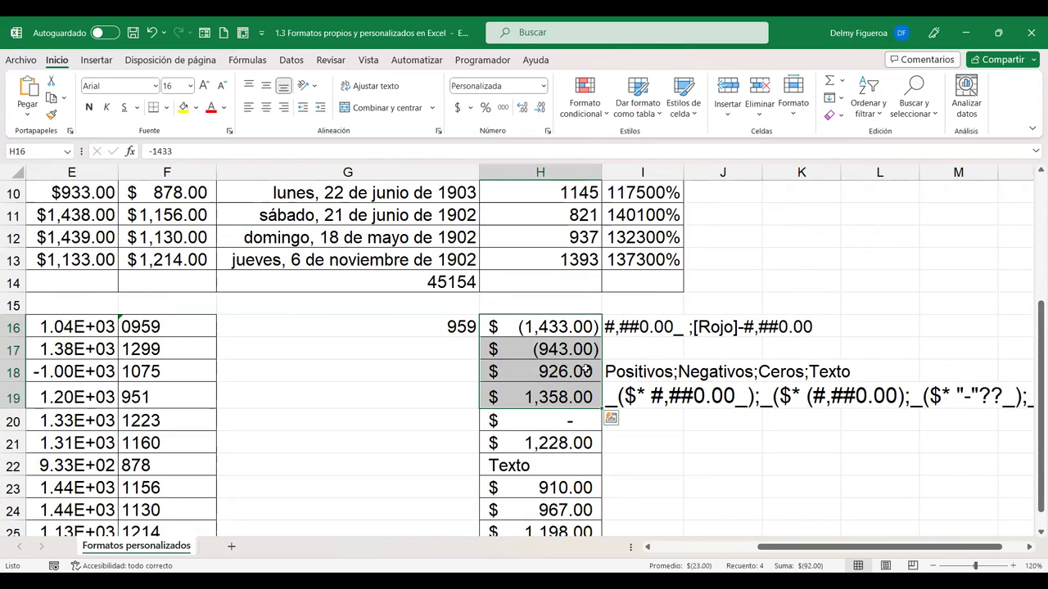
scroll(584, 370, "down", 2)
left_click(559, 398, "shift")
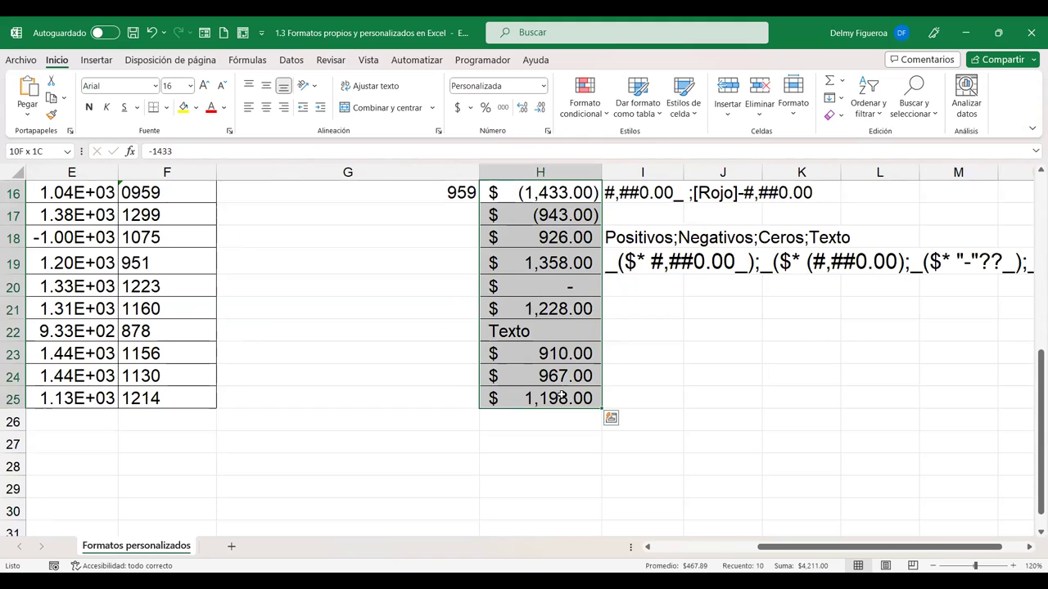
key("ctrl+1")
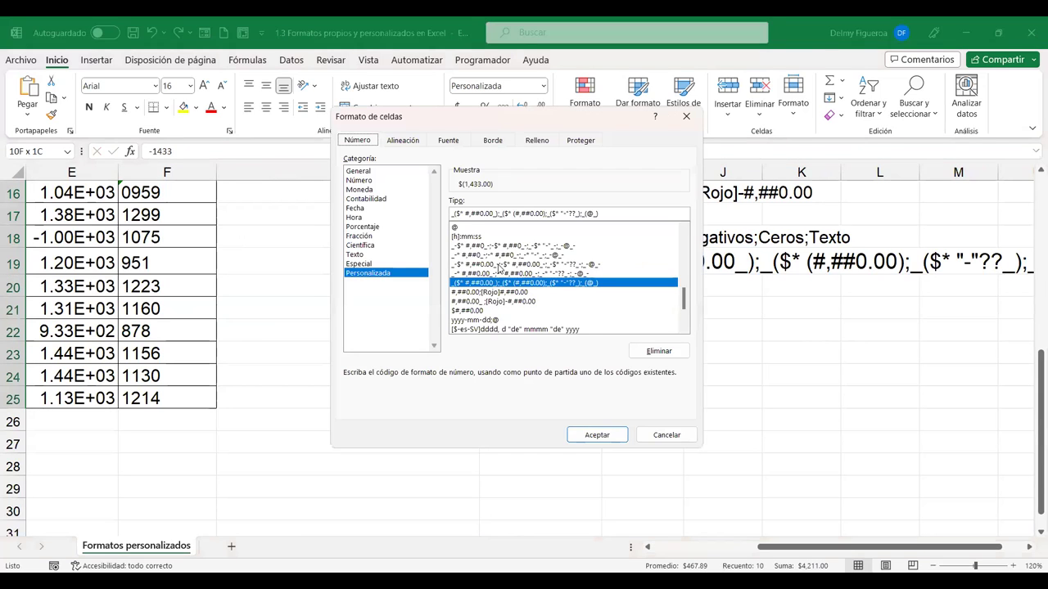
scroll(499, 268, "up", 3)
scroll(500, 268, "up", 2)
scroll(499, 268, "up", 2)
scroll(500, 268, "up", 2)
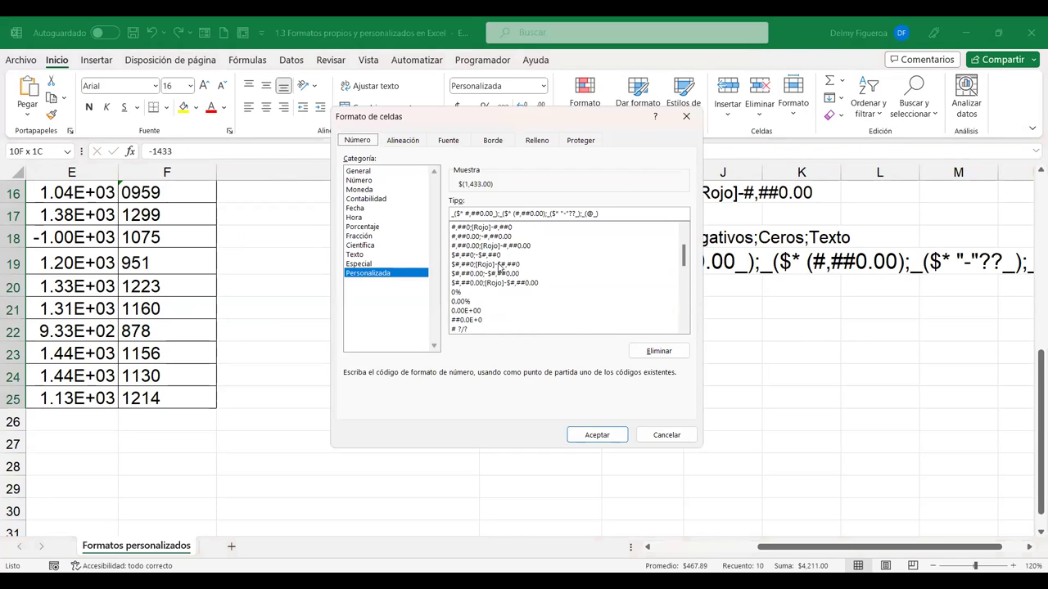
scroll(500, 269, "up", 2)
scroll(500, 268, "down", 1)
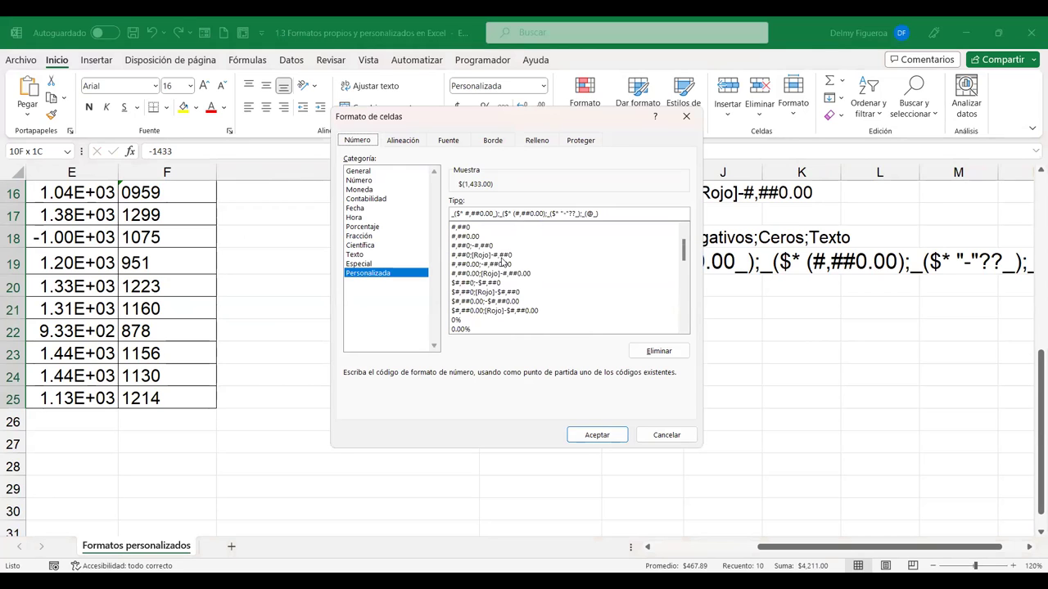
left_click(504, 255)
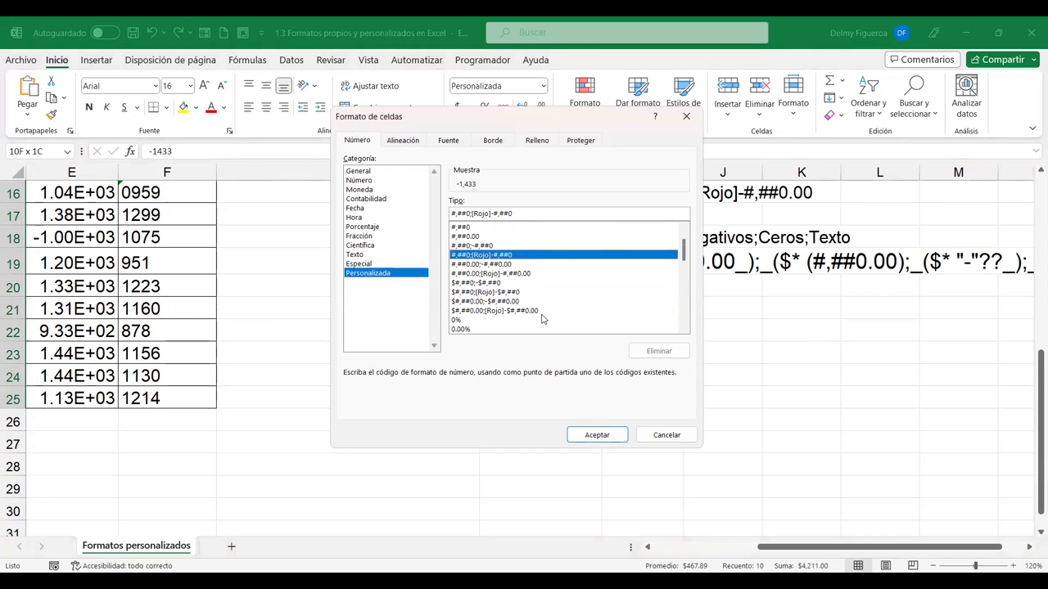
left_click(616, 434)
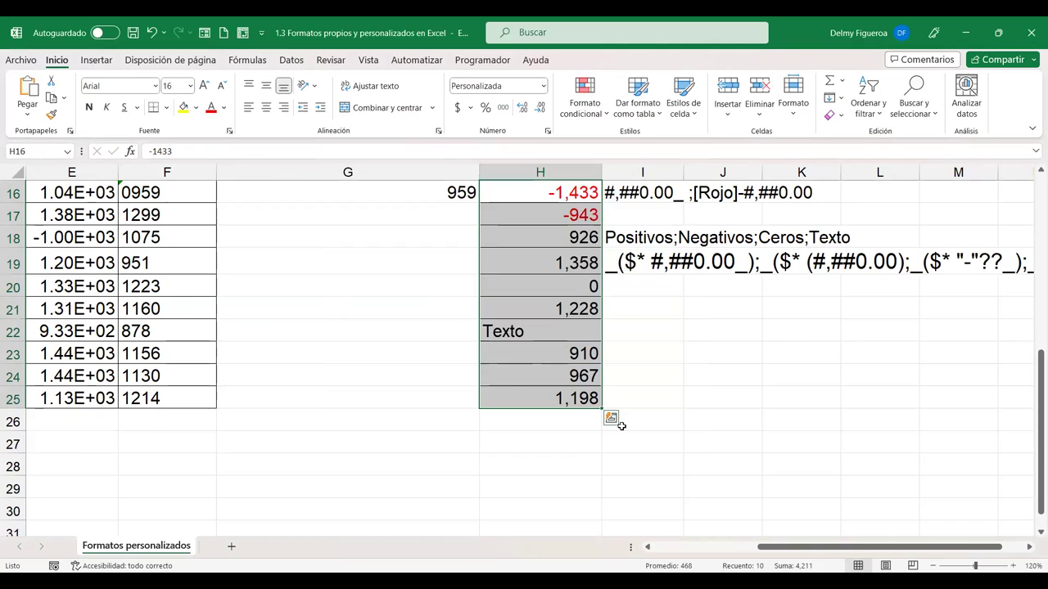
scroll(619, 426, "up", 1)
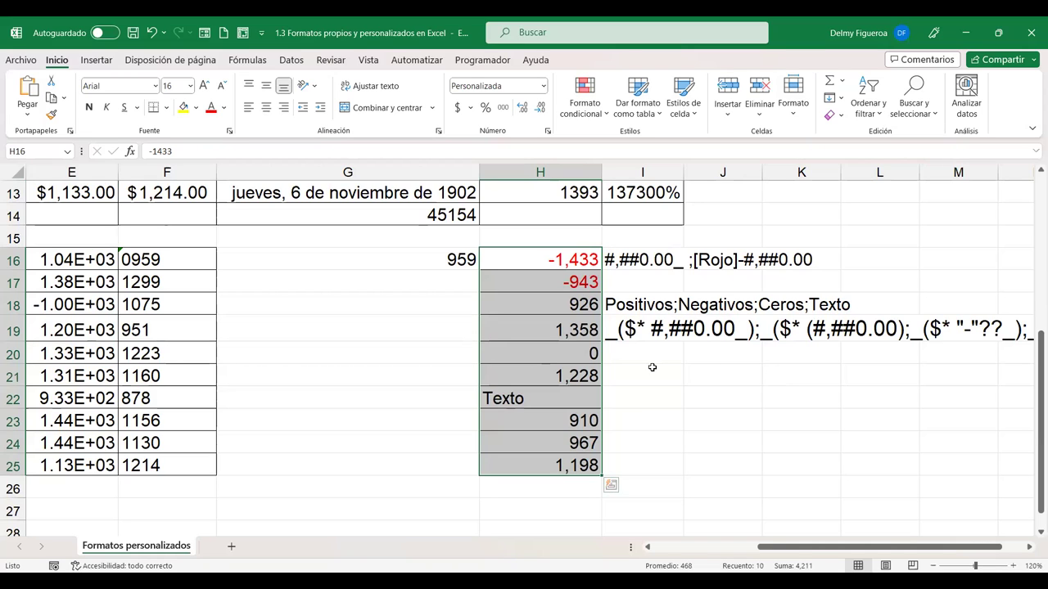
key("ctrl+1")
scroll(538, 310, "down", 1)
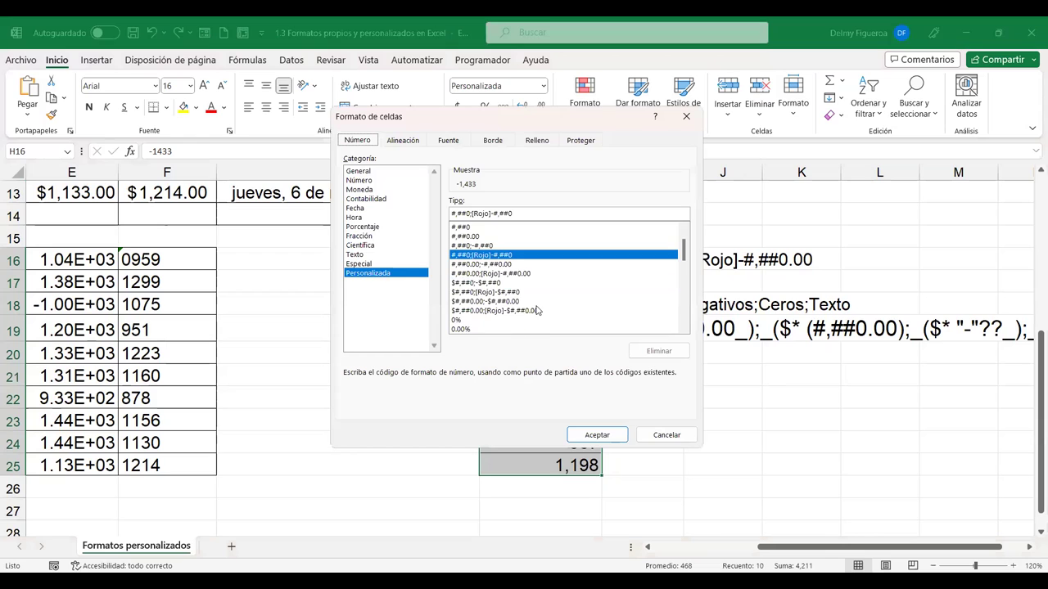
scroll(513, 324, "down", 2)
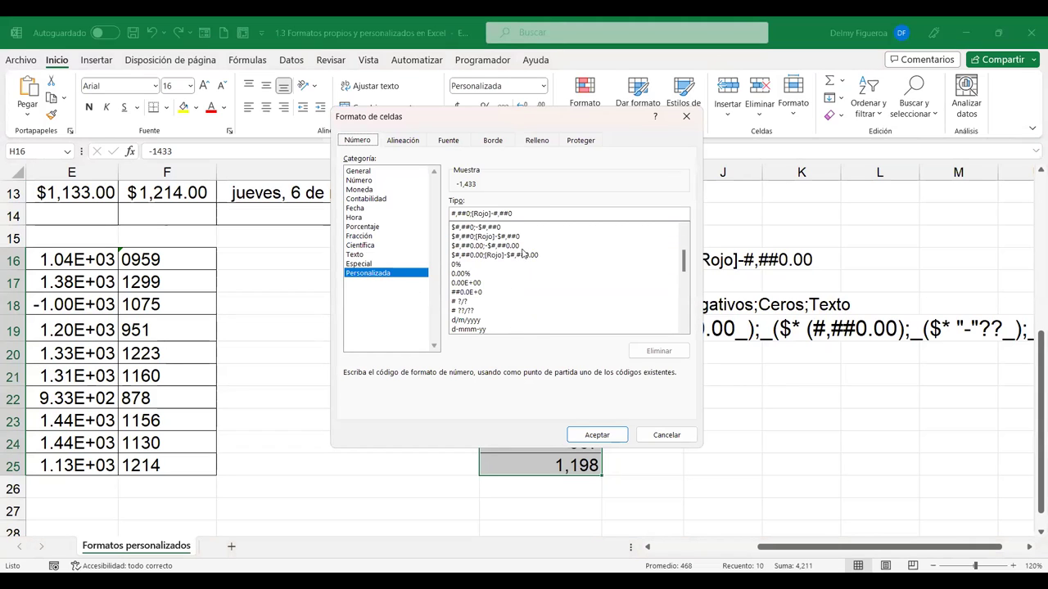
scroll(507, 302, "down", 1)
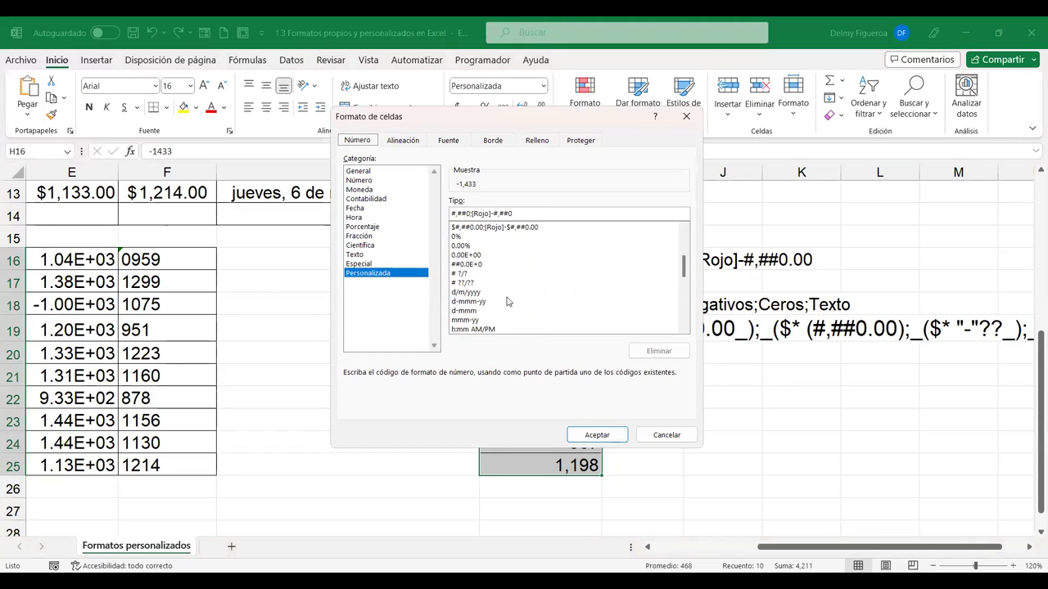
scroll(507, 302, "down", 1)
left_click(678, 434)
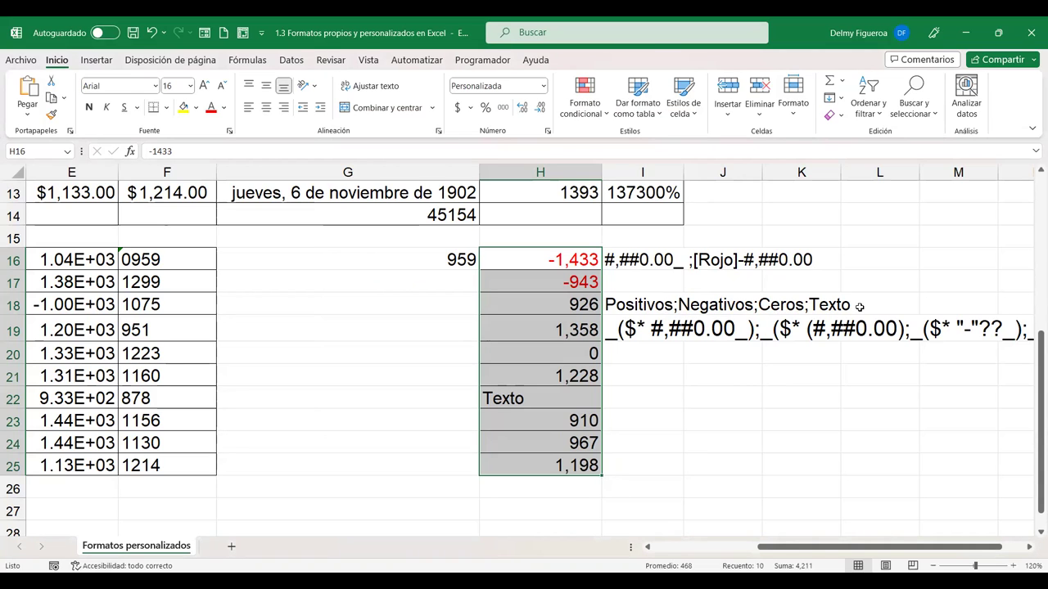
left_click(645, 304)
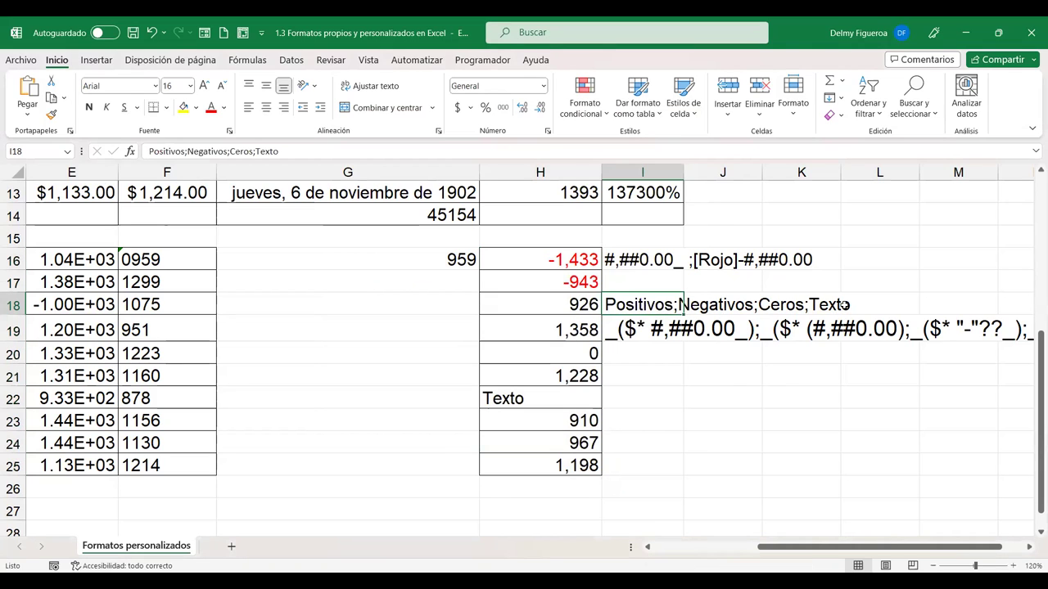
left_click(650, 260)
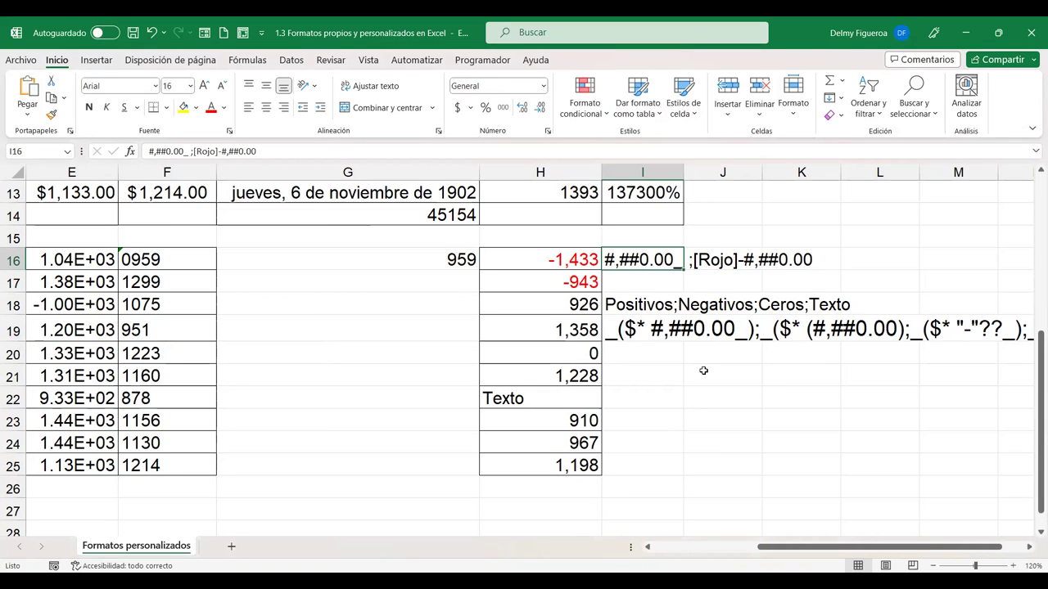
key("ctrl+1")
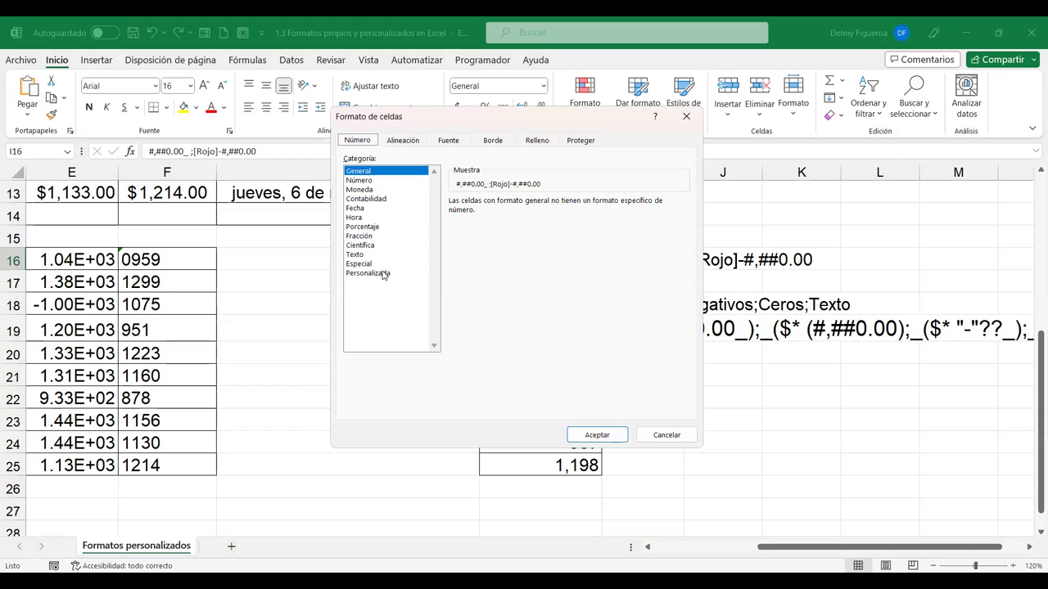
left_click(380, 272)
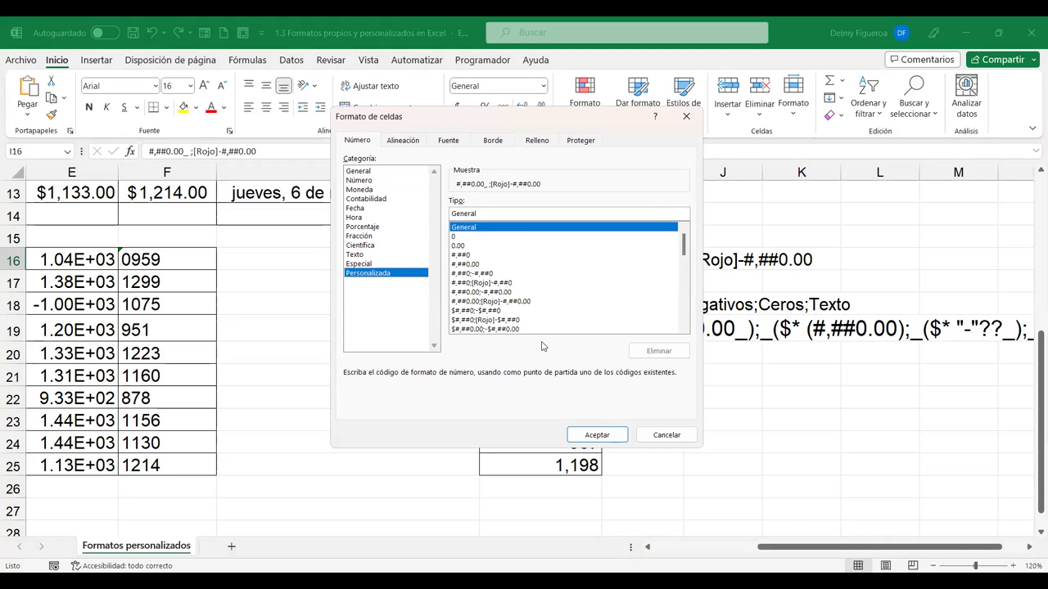
left_click_drag(684, 245, 681, 317)
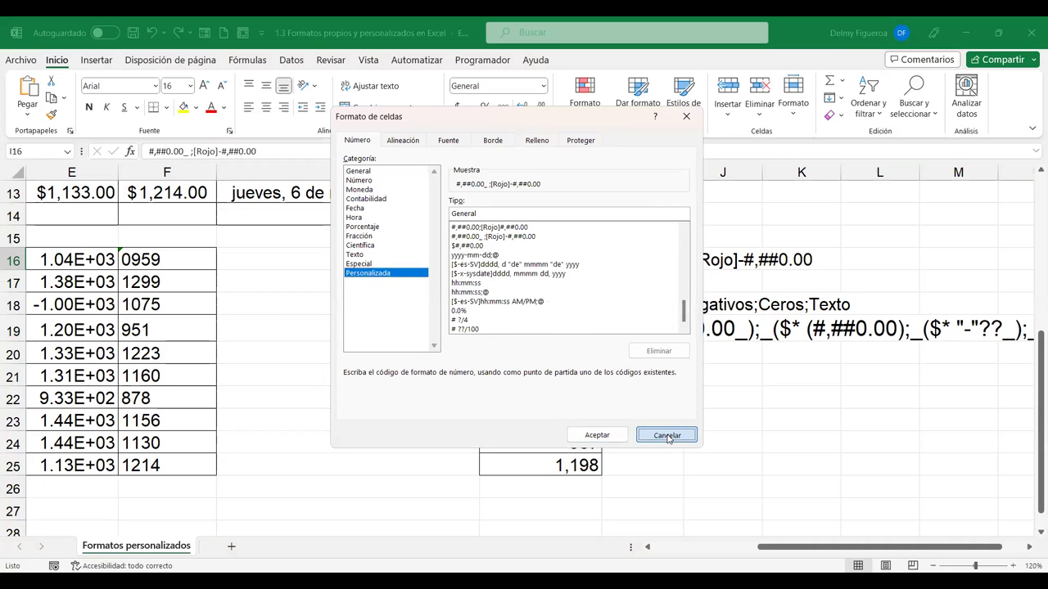
left_click(667, 435)
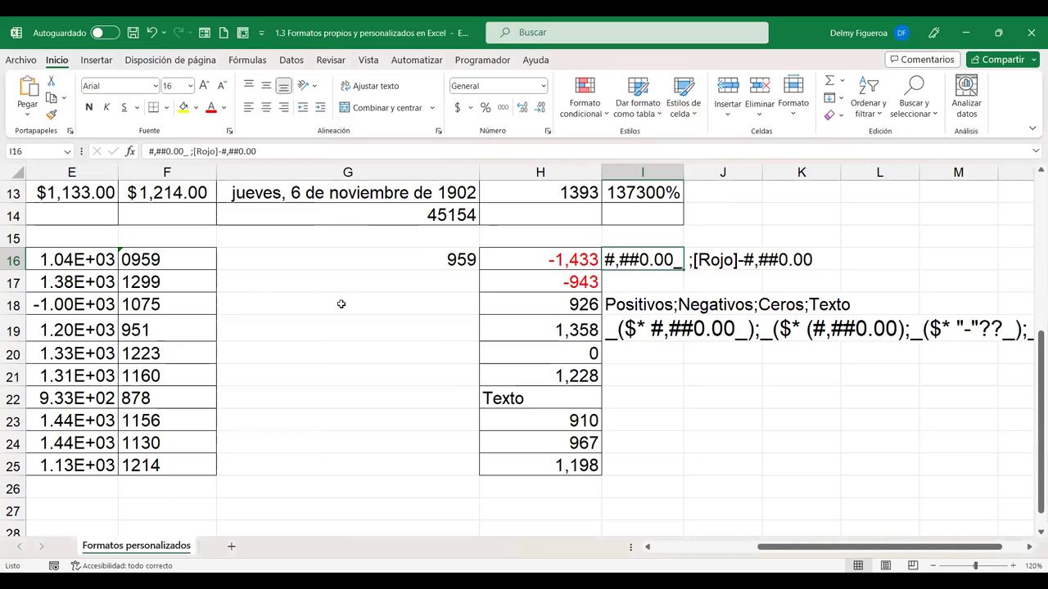
key("ctrl+Home")
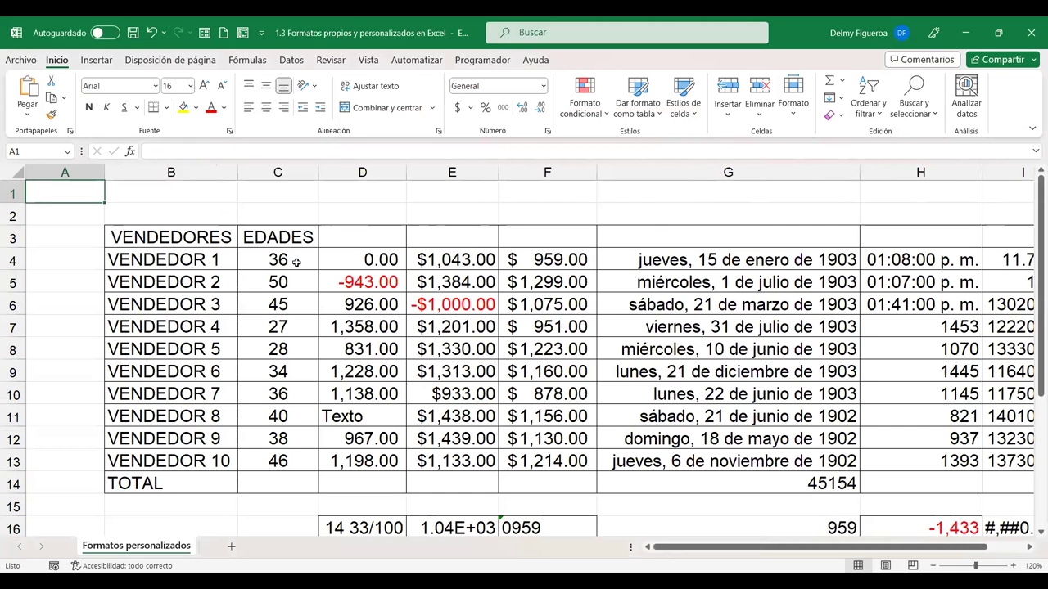
left_click_drag(290, 259, 279, 461)
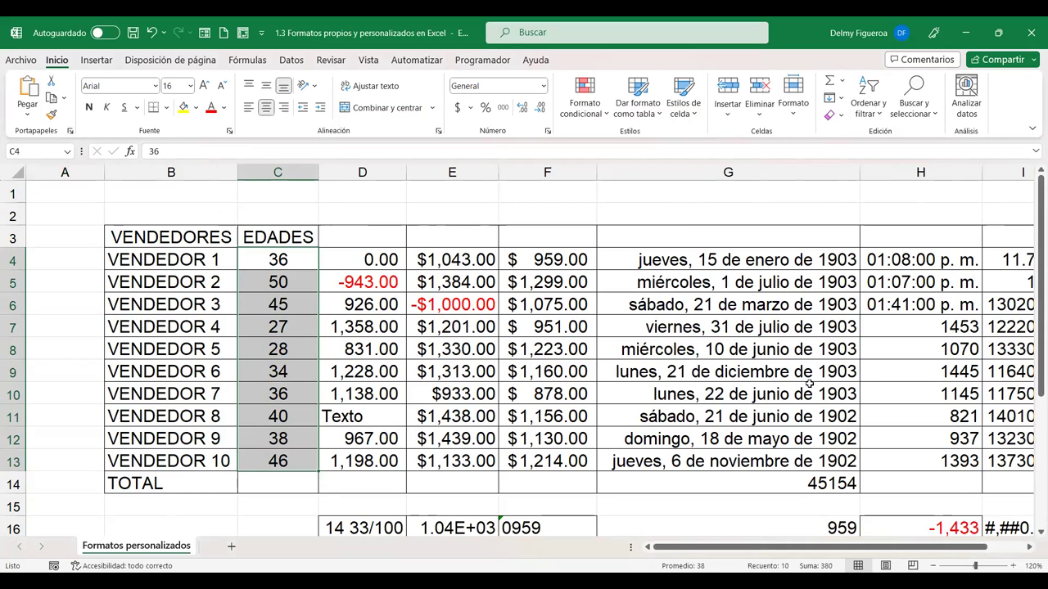
scroll(809, 384, "down", 4)
scroll(813, 385, "up", 4)
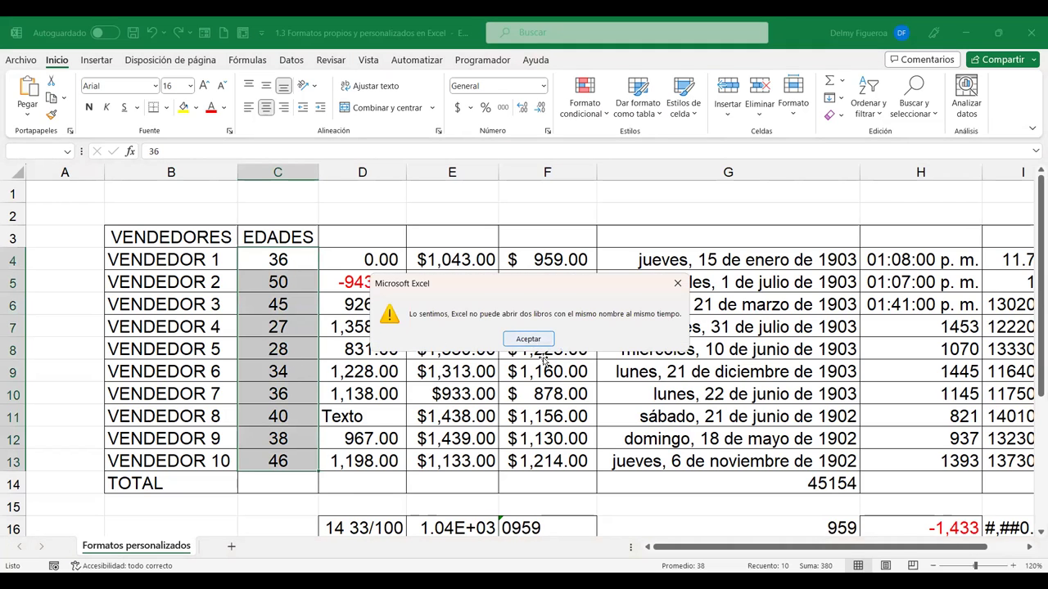
left_click(528, 339)
left_click(544, 357)
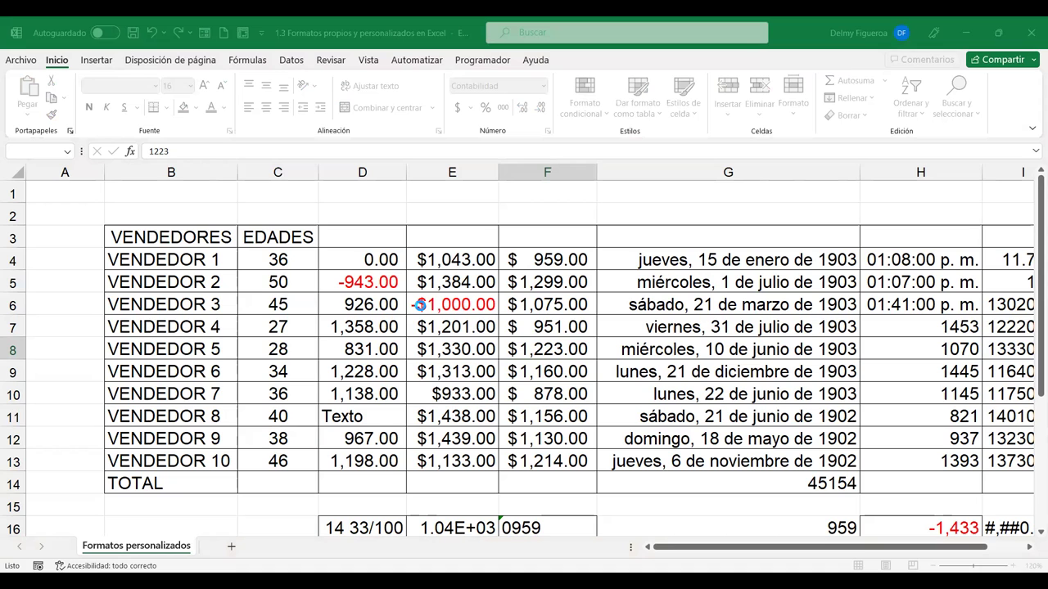
Paste the sales table into a new sheet Hoja1, accepting the size warning, and select D4
left_click(231, 546)
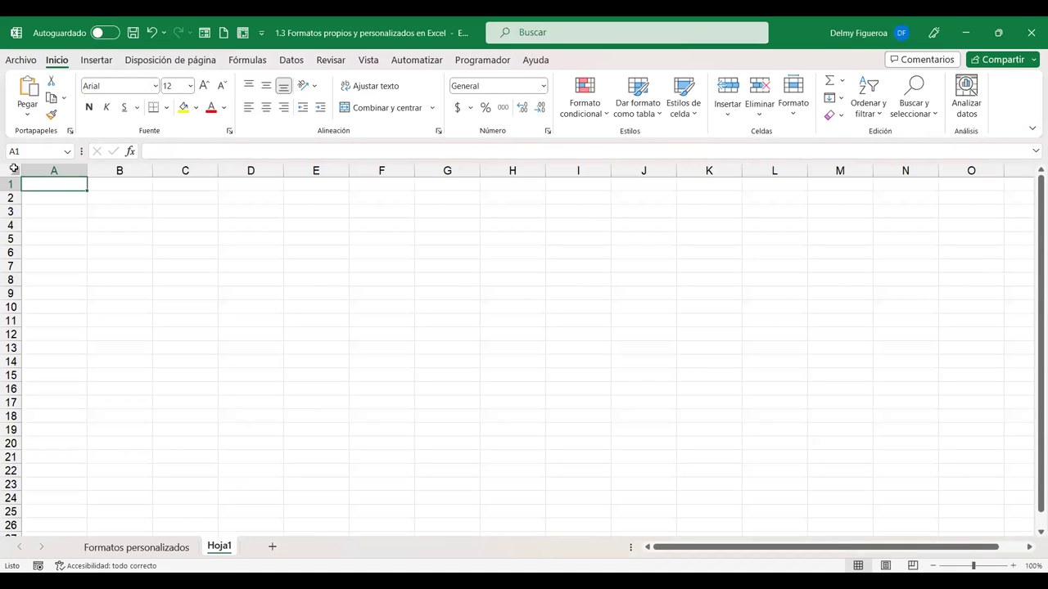
left_click(14, 168)
key("ctrl+v")
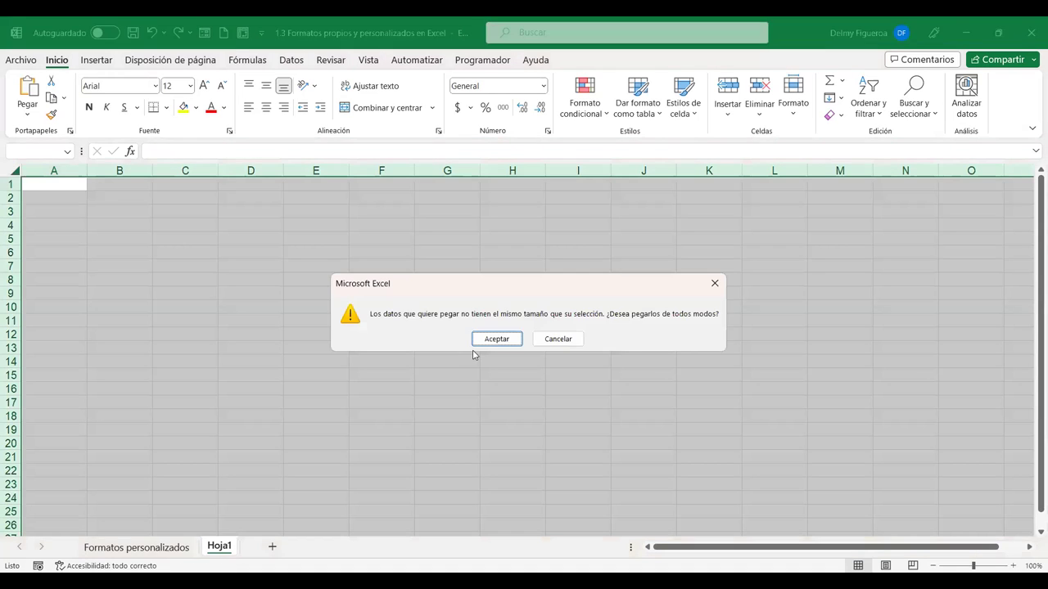
left_click(494, 339)
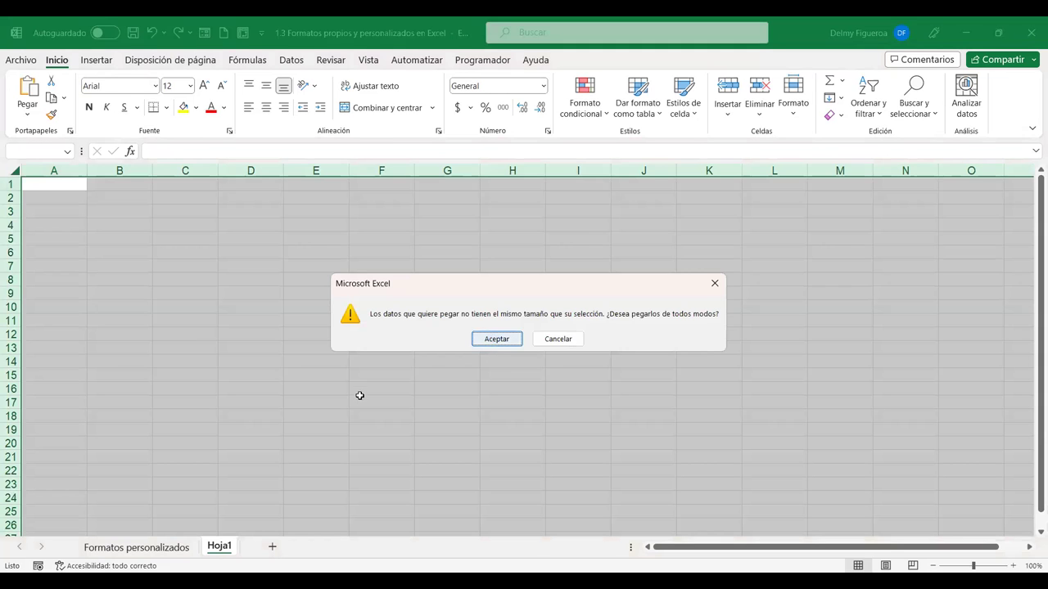
left_click(360, 396)
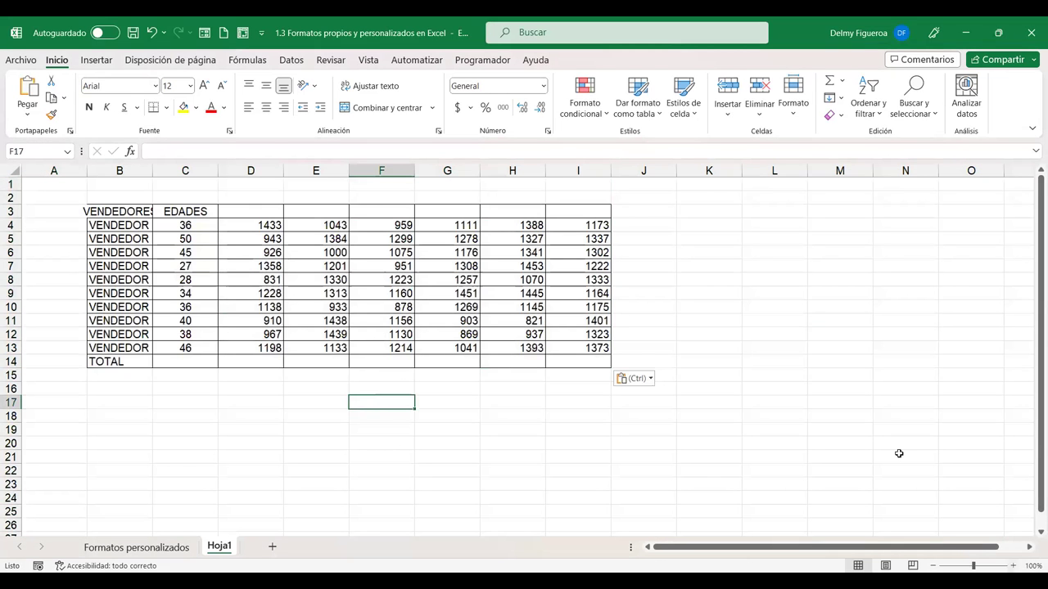
scroll(898, 453, "up", 1, "ctrl")
scroll(899, 454, "up", 1, "ctrl")
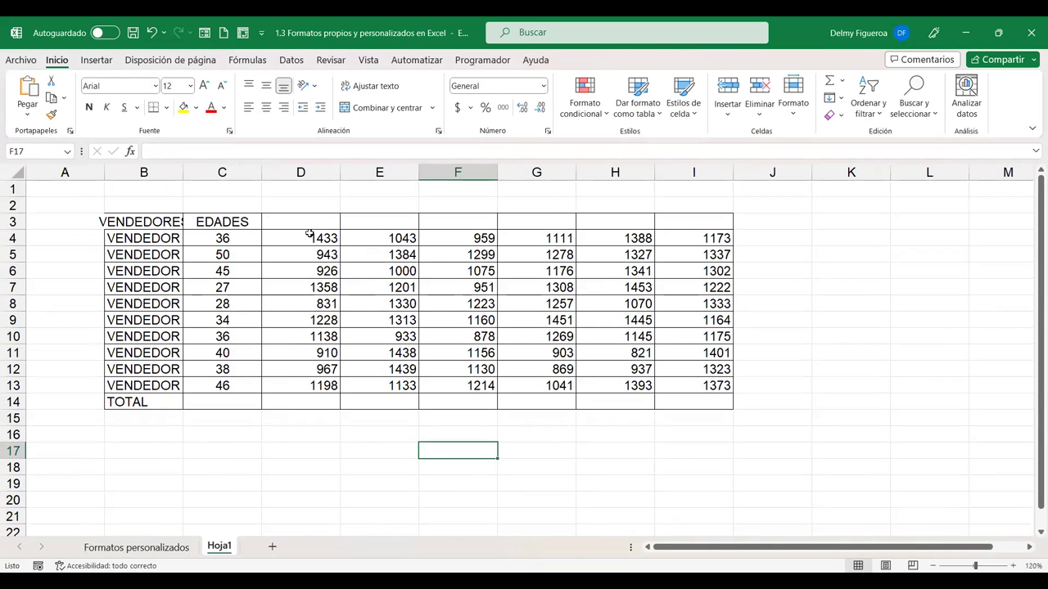
left_click_drag(309, 238, 318, 386)
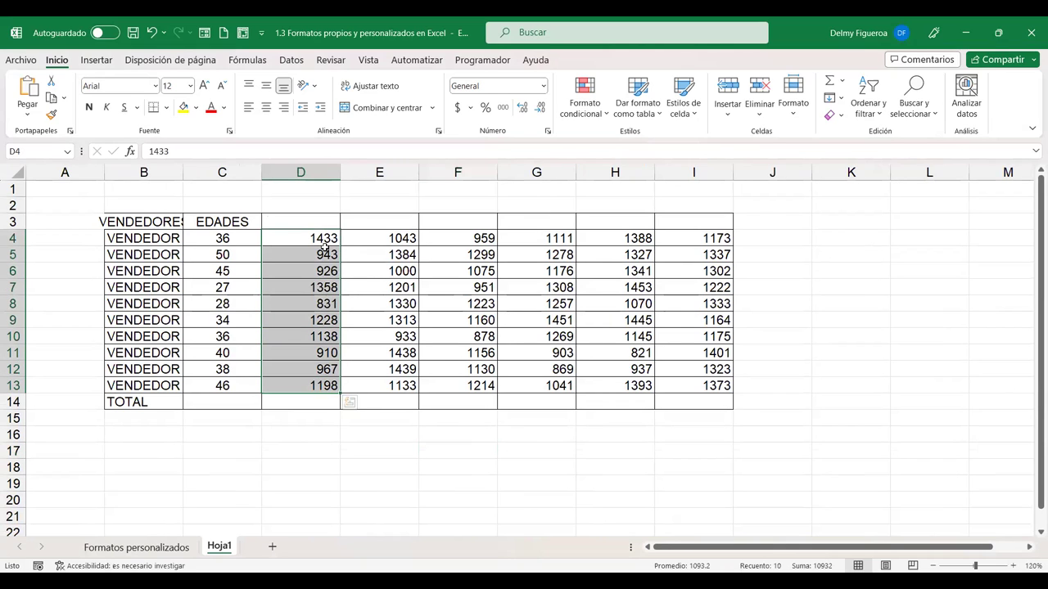
left_click(326, 236)
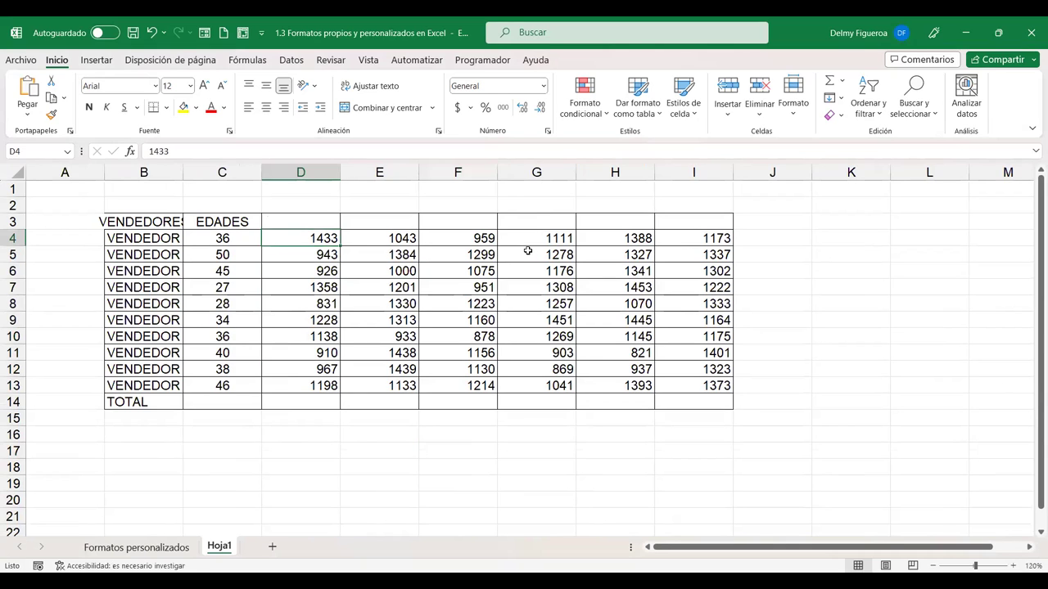
Enter '1433 puntos' in D4 and drag column D wider so it fits
type("1433pun")
key("BackSpace")
key("BackSpace")
key("BackSpace")
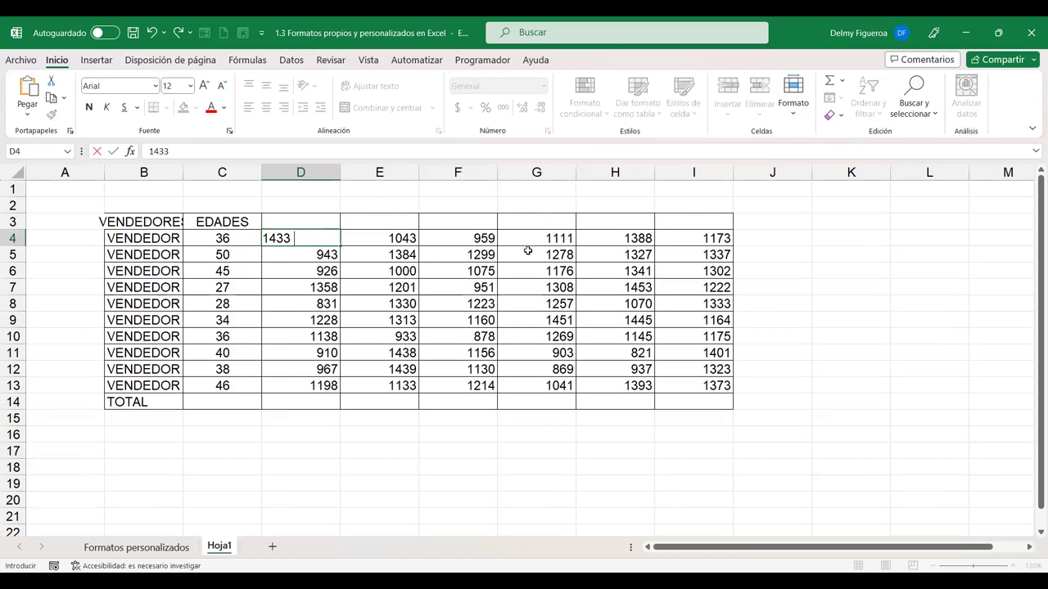
type("puntos")
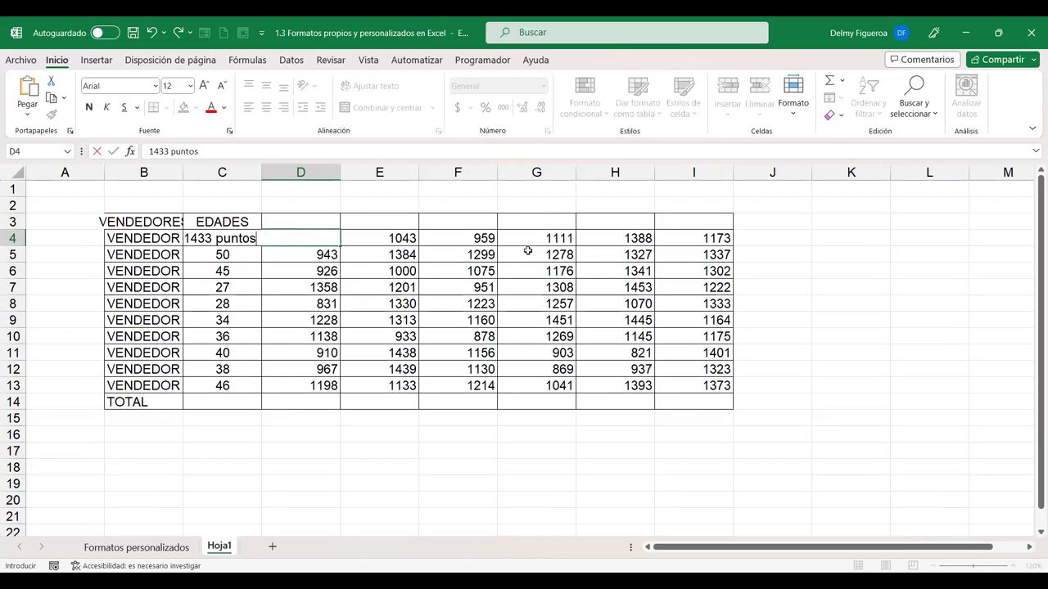
key("Return")
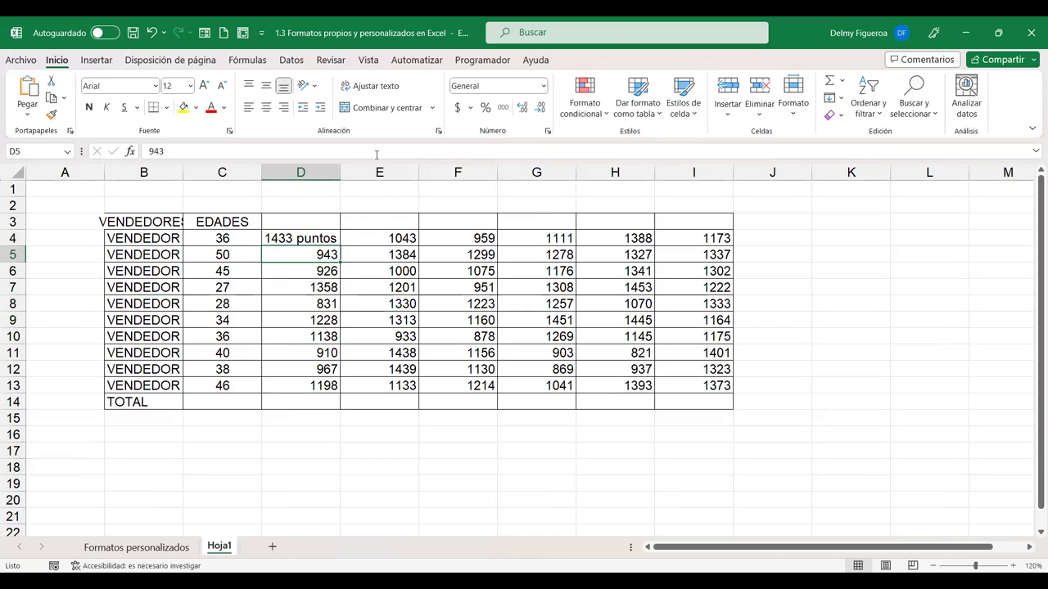
left_click_drag(335, 169, 397, 169)
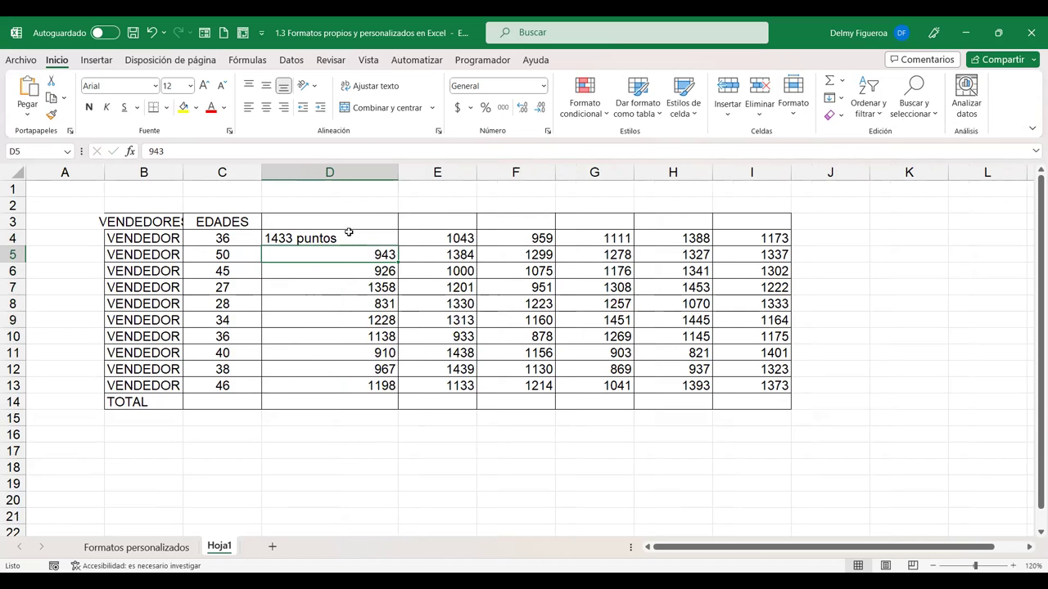
left_click(349, 236)
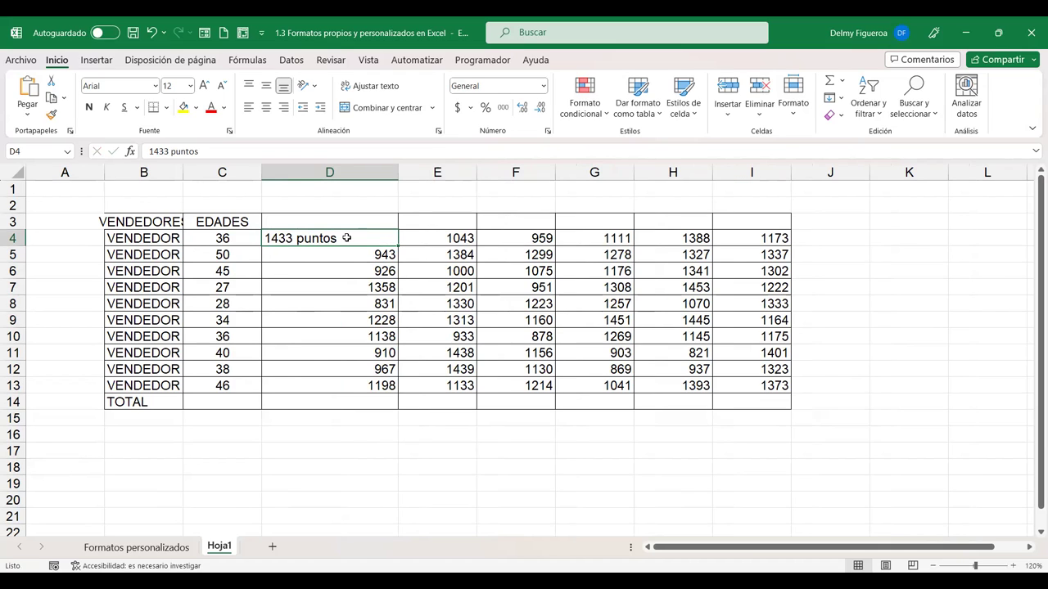
left_click_drag(346, 251, 345, 398)
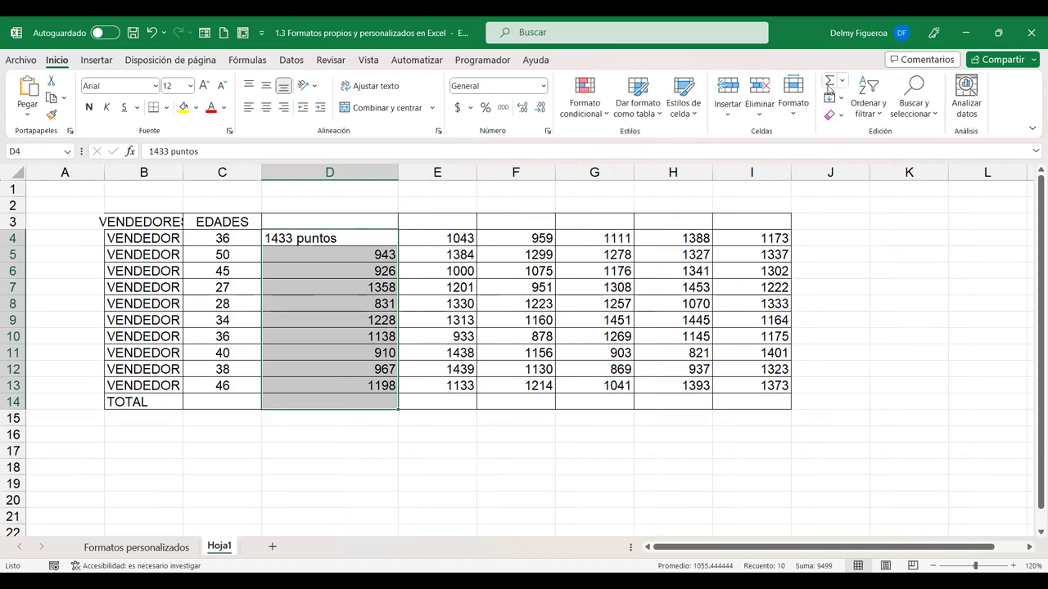
AutoSum D5:D13 into D14 with =SUMA(D5:D13), giving 9499
left_click(829, 81)
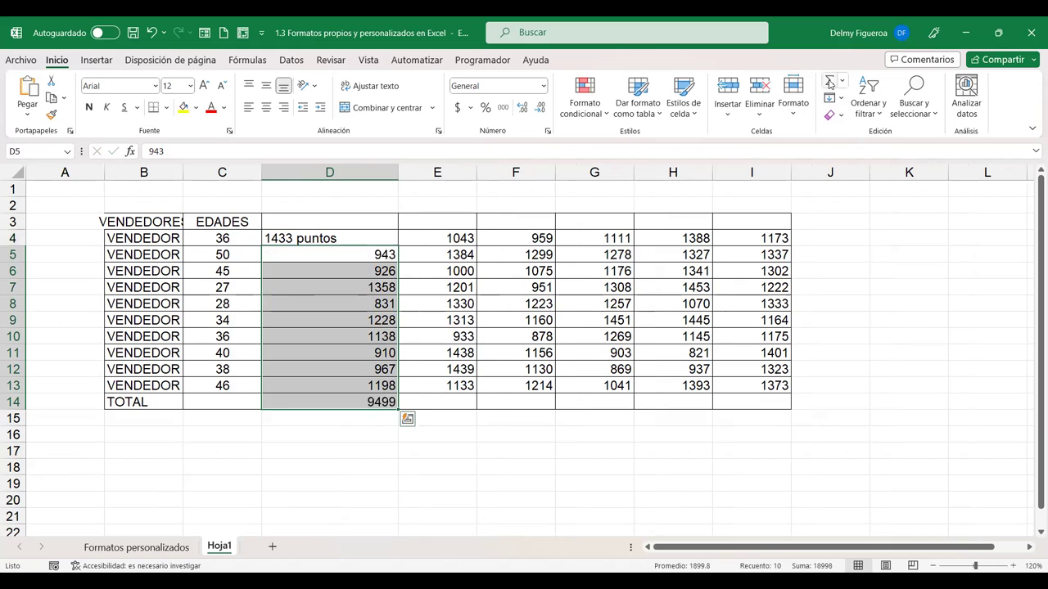
left_click(353, 398)
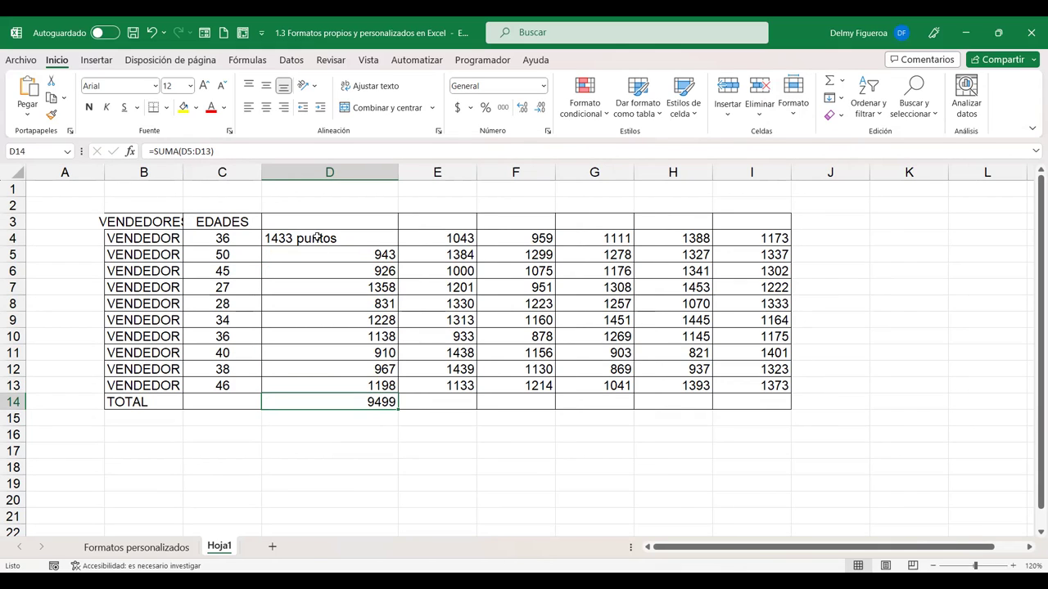
left_click_drag(311, 243, 385, 401)
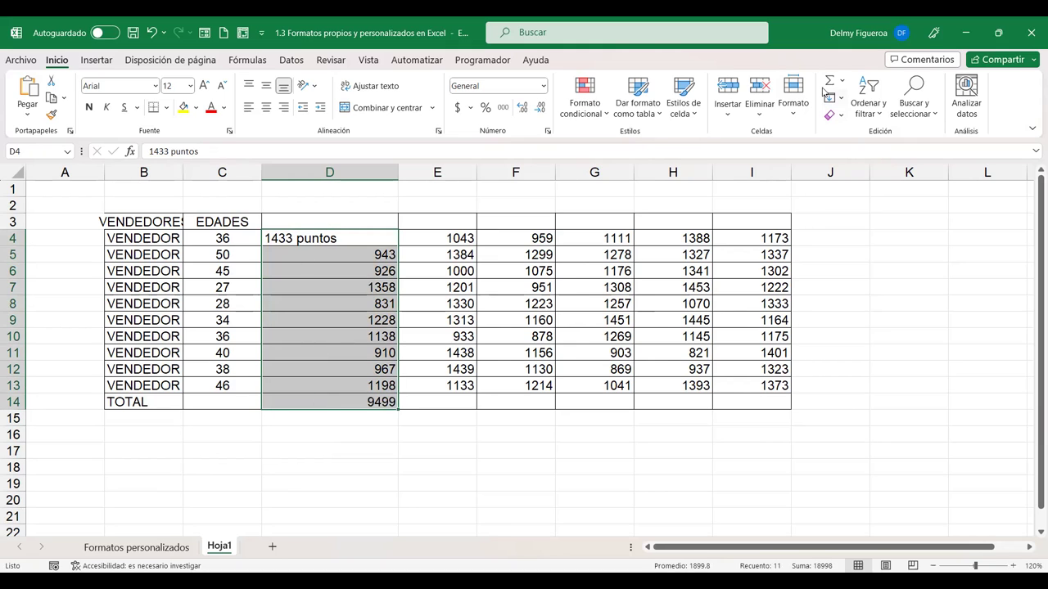
left_click_drag(327, 255, 327, 402)
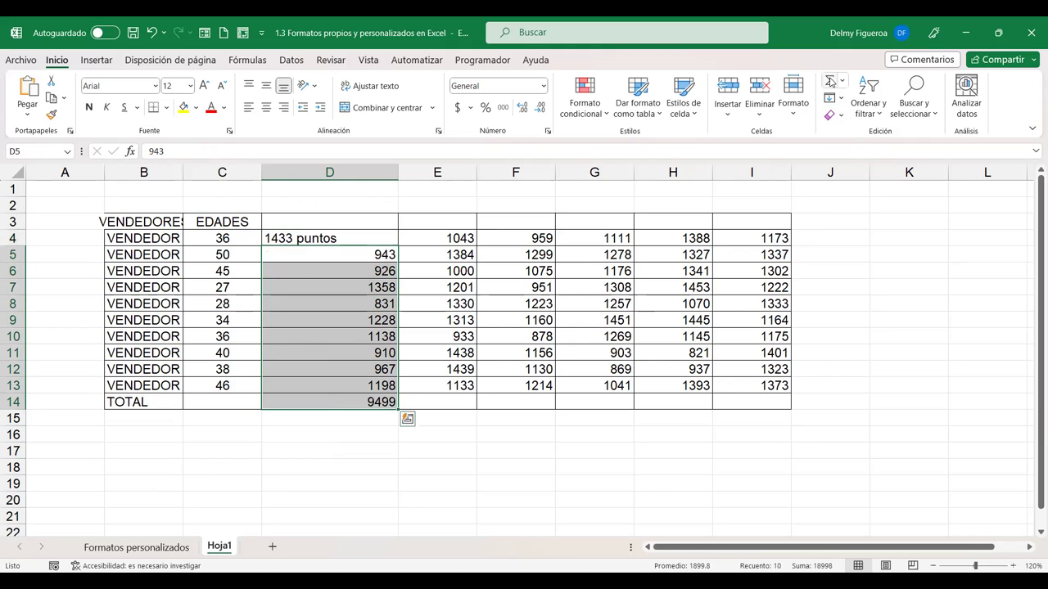
left_click(311, 240)
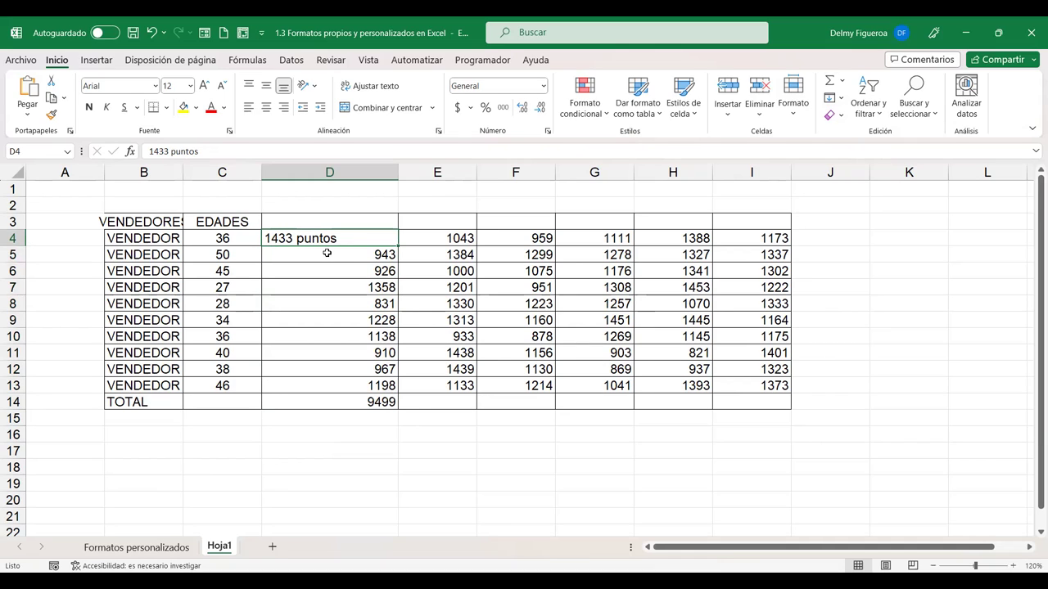
left_click_drag(324, 256, 331, 402)
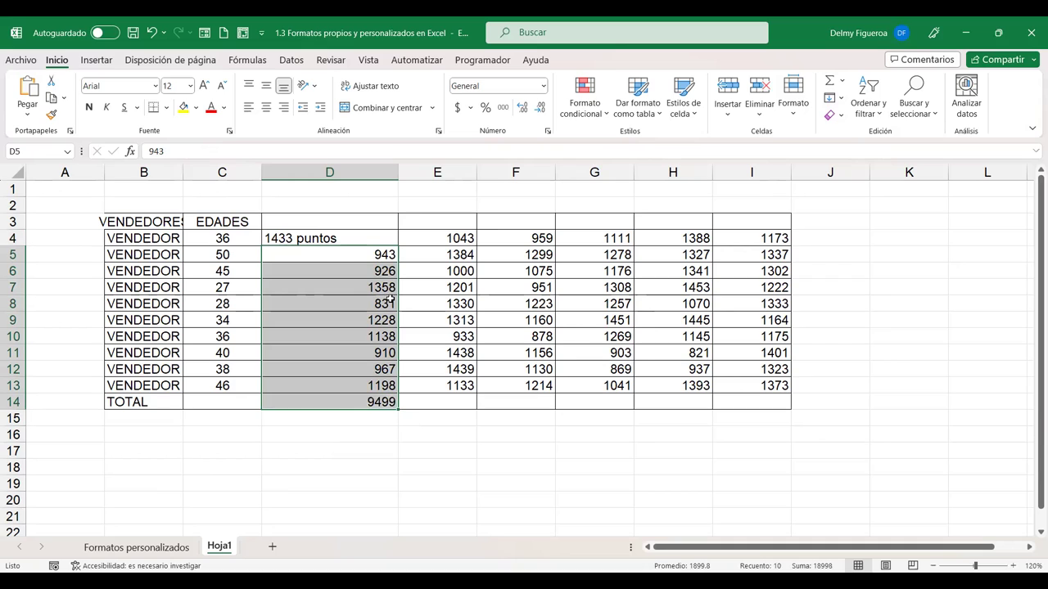
Format D5:D14 with the custom code 0.00" puntos", e.g. 943.00 puntos
key("ctrl+1")
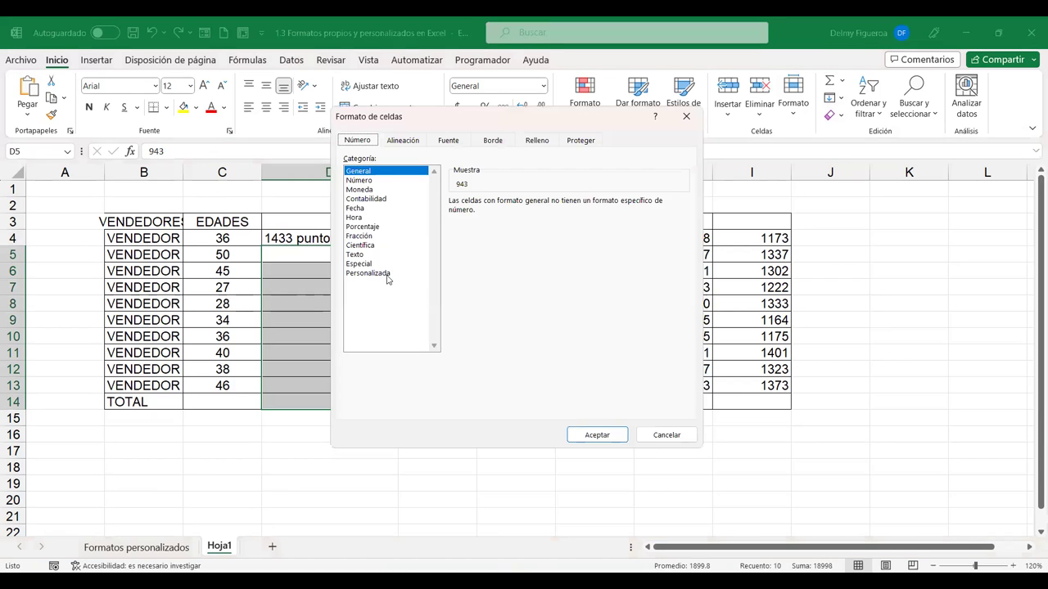
left_click(390, 273)
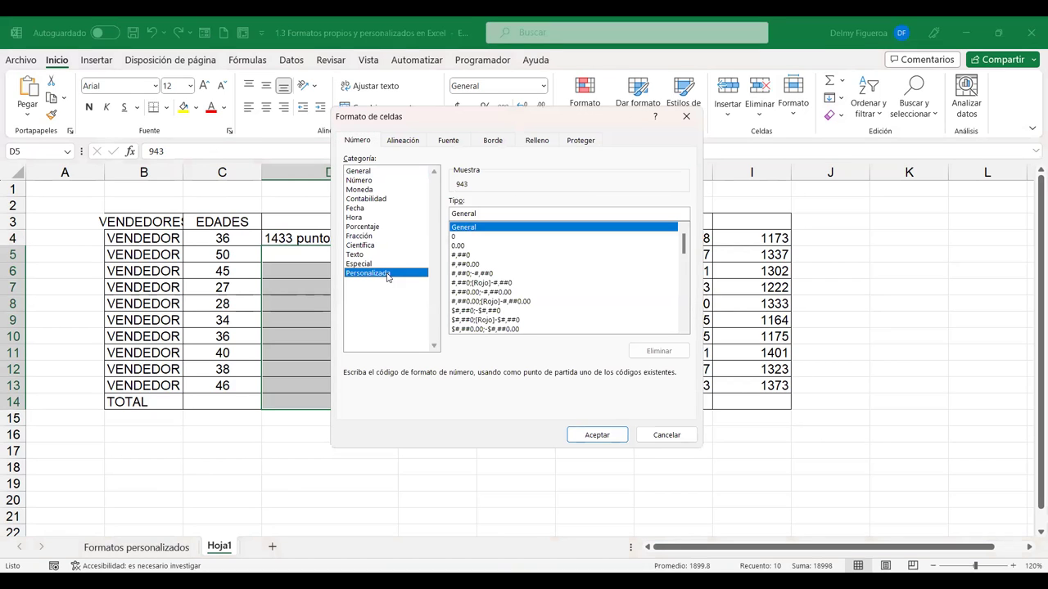
left_click(458, 237)
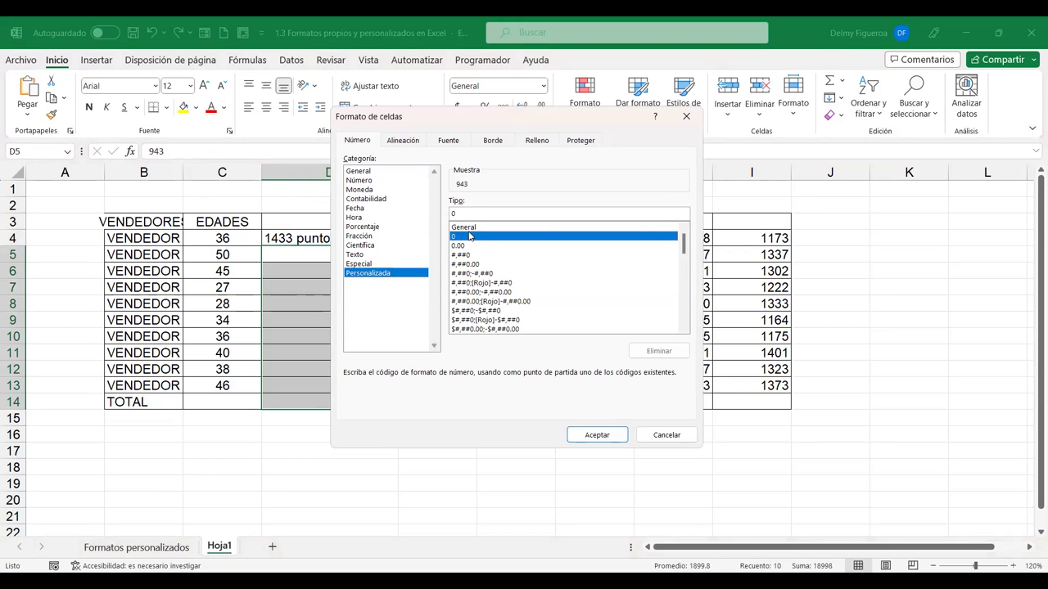
left_click(460, 246)
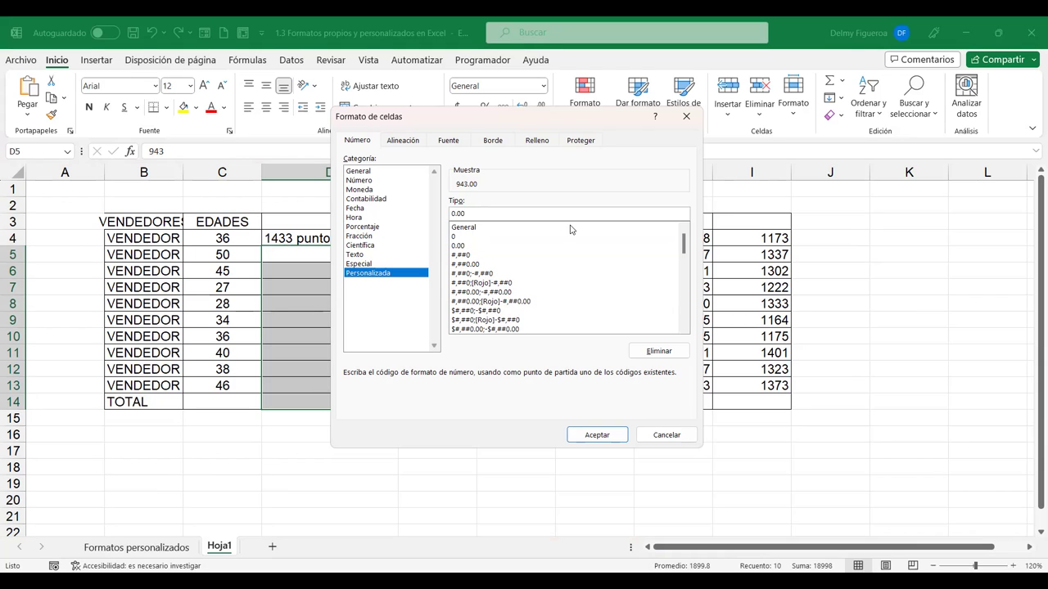
key("BackSpace")
type("\"")
type("untos")
type("\"")
left_click(598, 435)
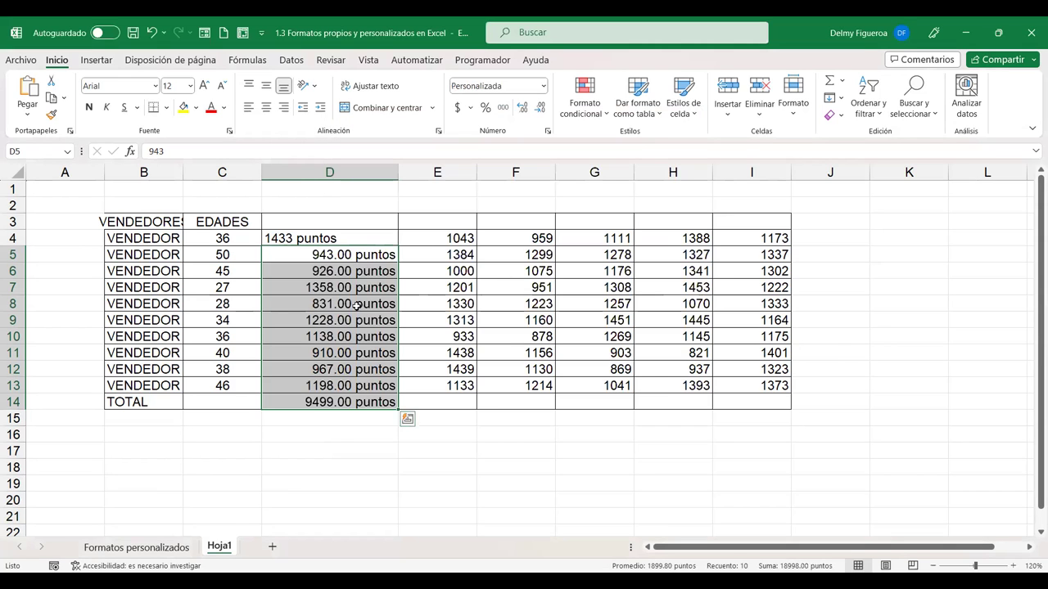
left_click(375, 239)
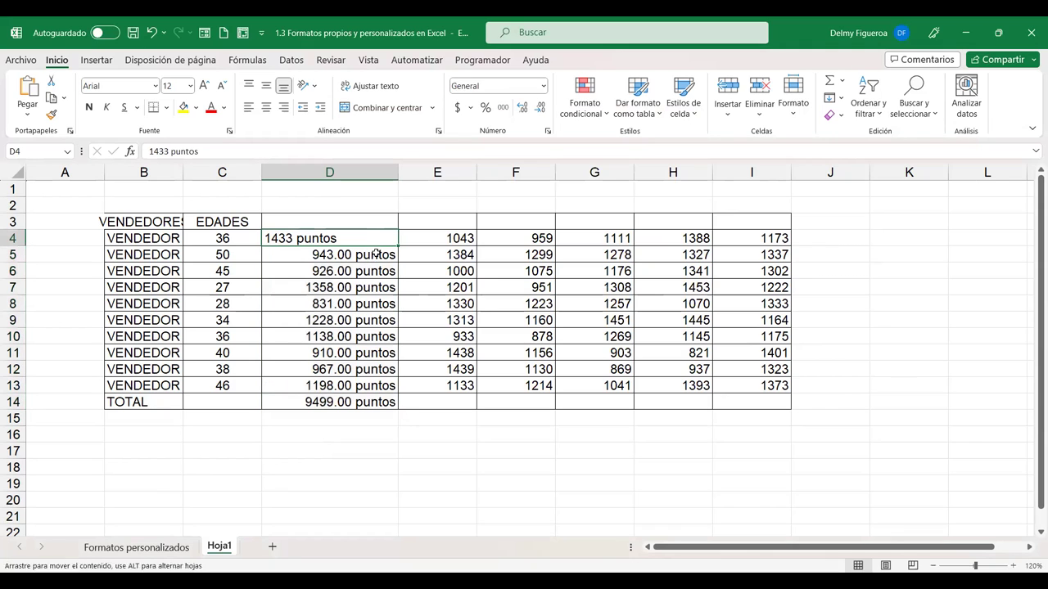
Inspect D5, D9, D4 and D12's puntos format without changes, then return to Formatos personalizados
left_click(372, 254)
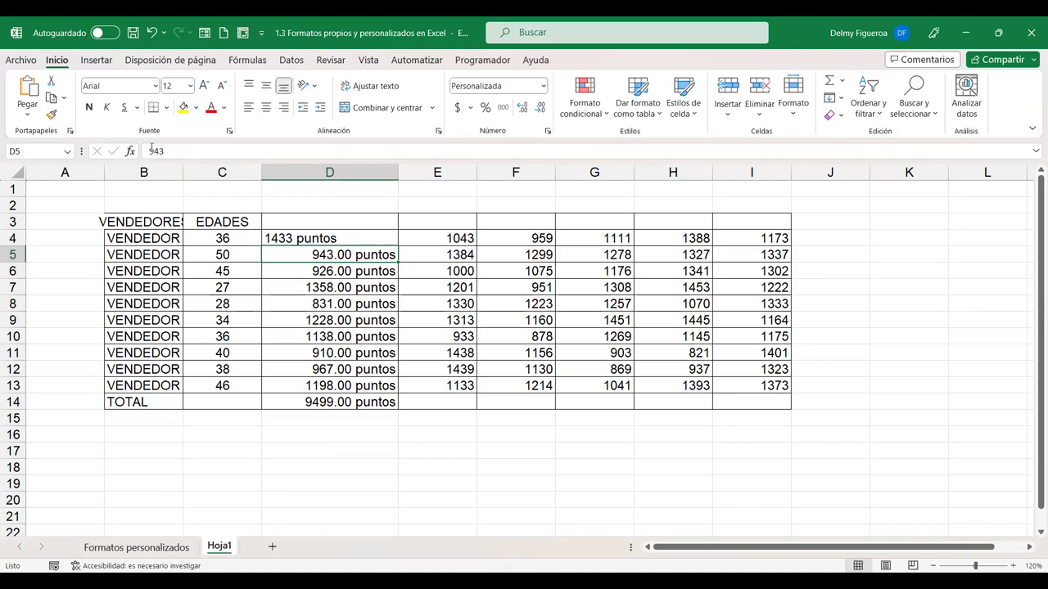
left_click(350, 321)
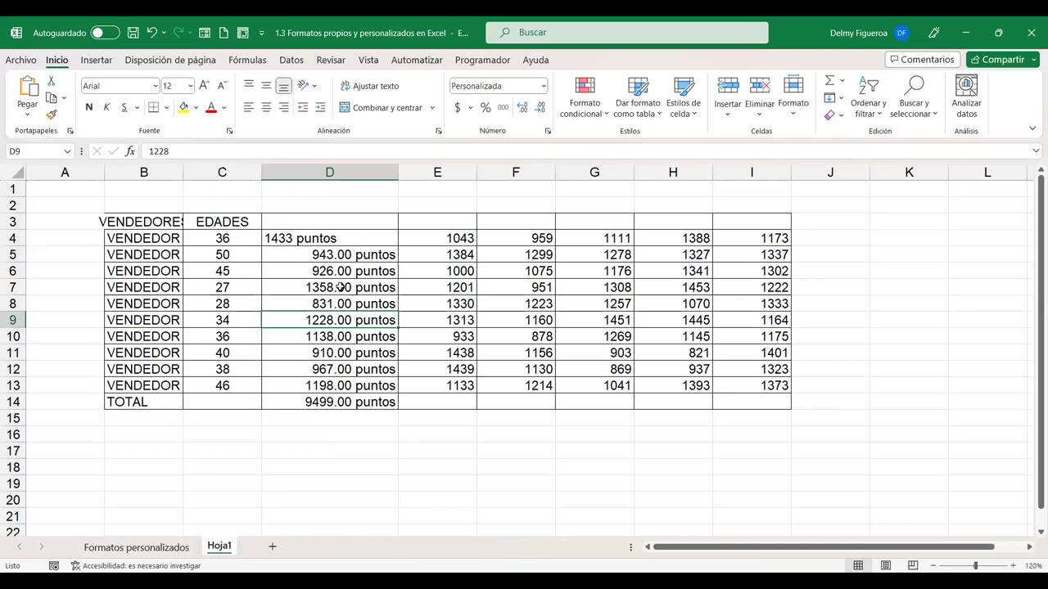
left_click(357, 240)
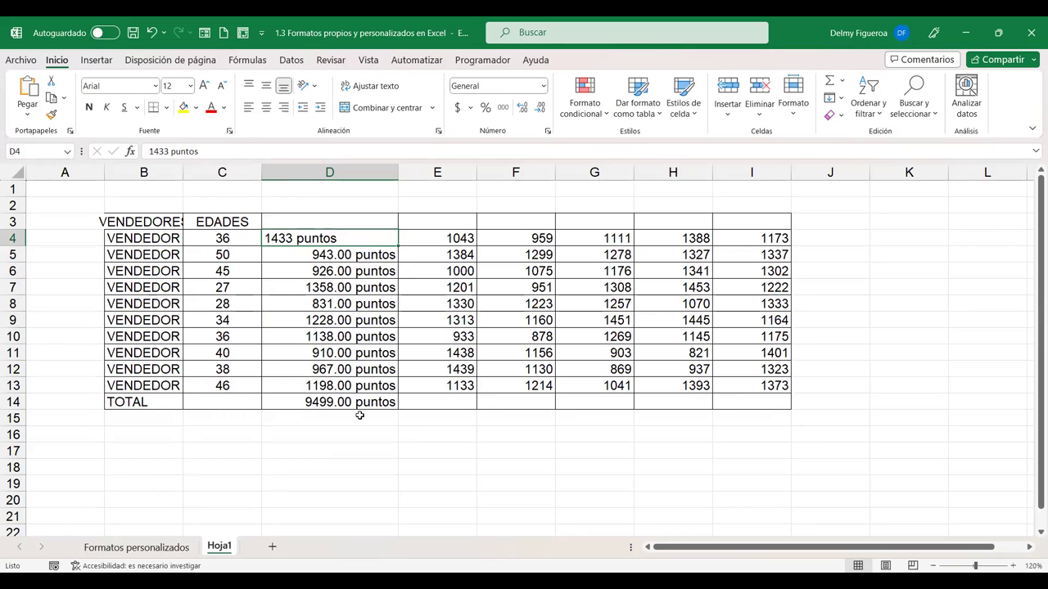
left_click(360, 370)
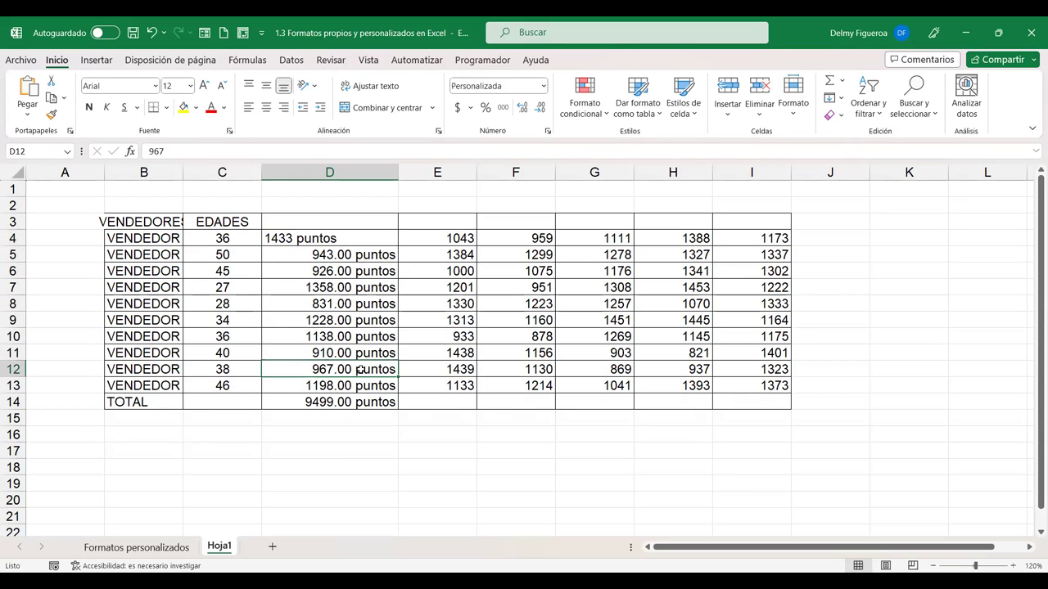
key("ctrl+1")
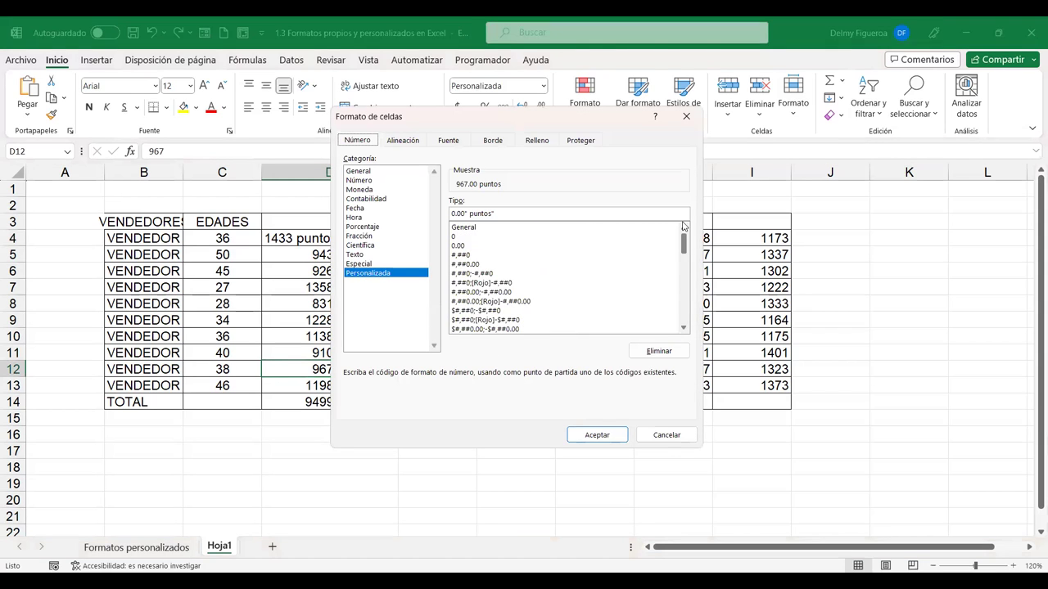
left_click_drag(685, 311, 685, 227)
left_click(668, 436)
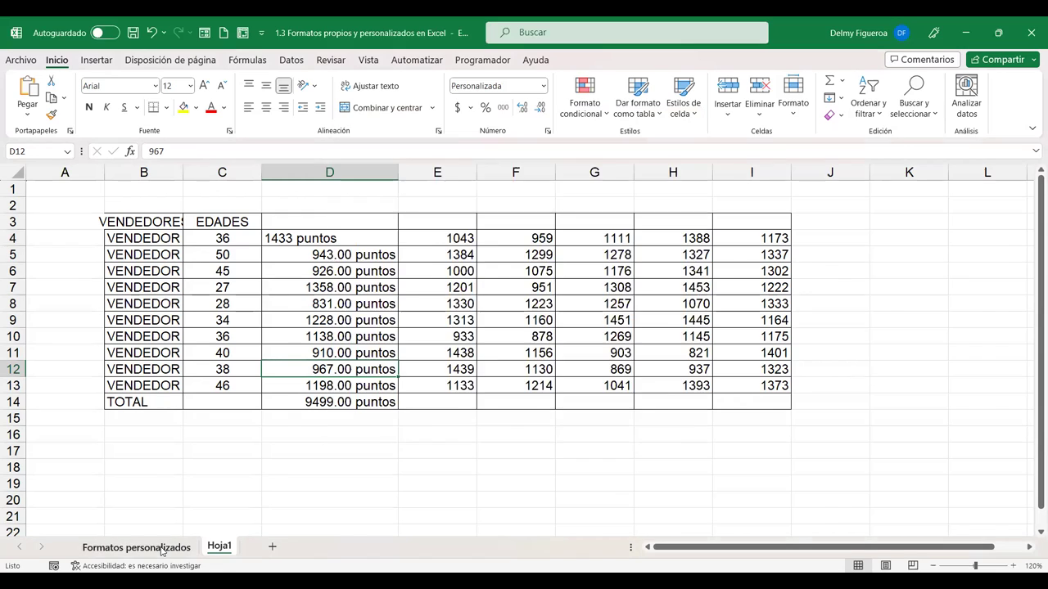
left_click(179, 545)
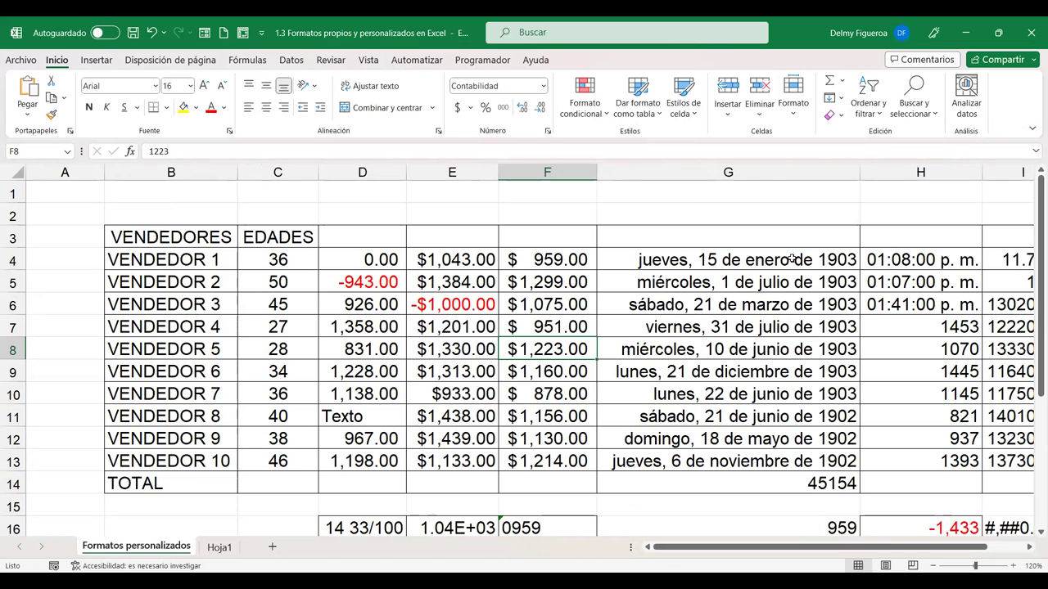
Review the Fecha format of G4:G13 without changes, then return to Hoja1
left_click_drag(792, 259, 792, 438)
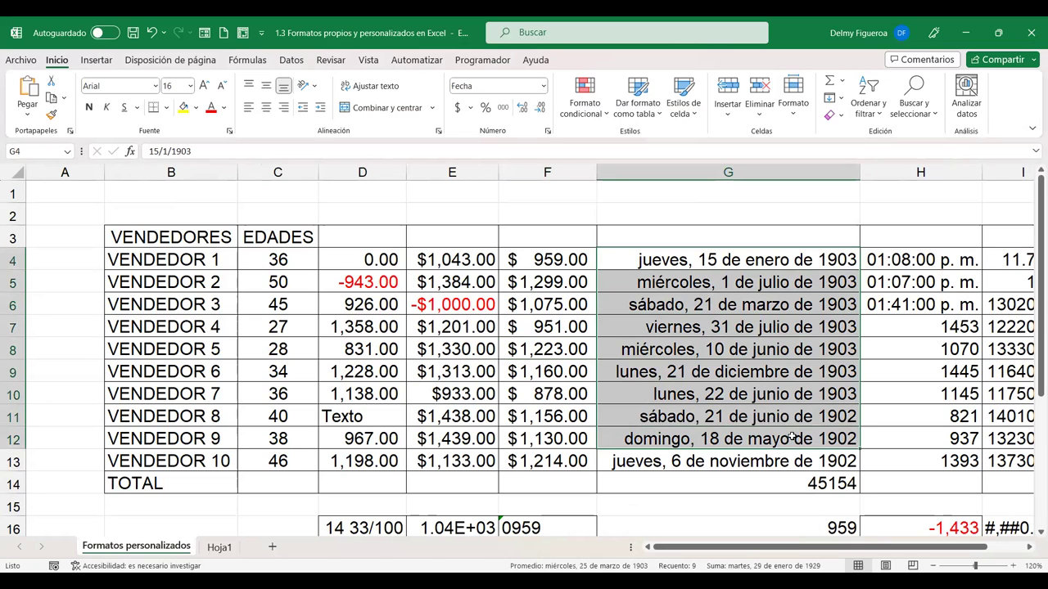
left_click(794, 407)
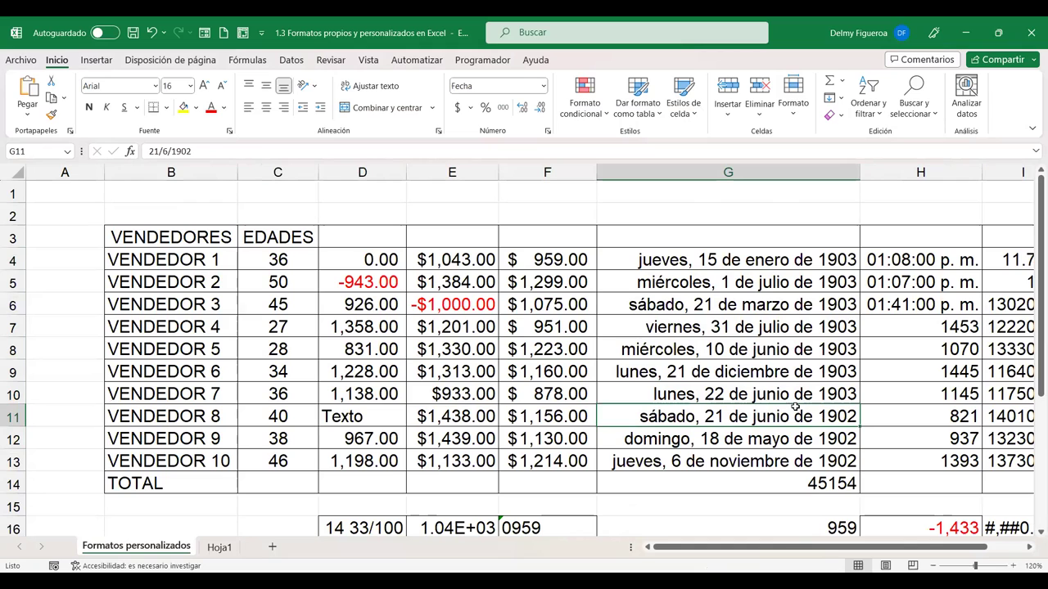
key("ctrl+1")
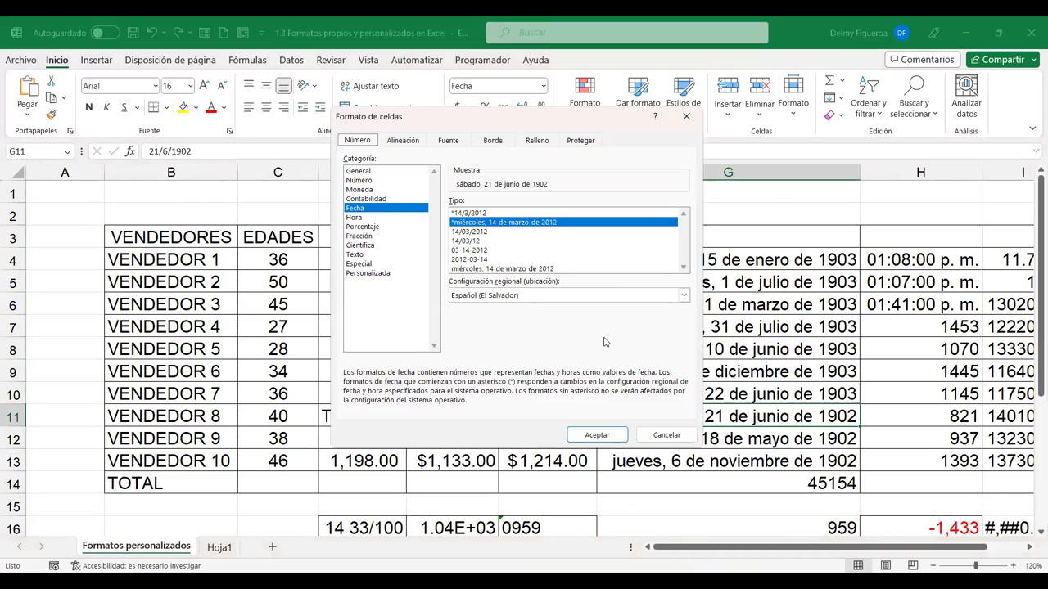
left_click(677, 436)
left_click_drag(796, 259, 794, 461)
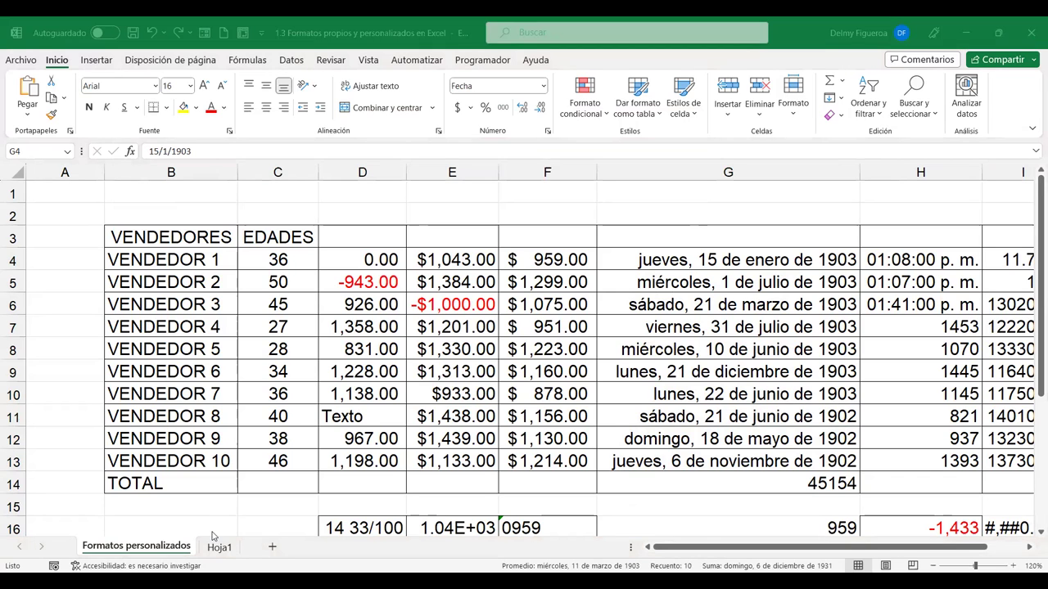
left_click(210, 557)
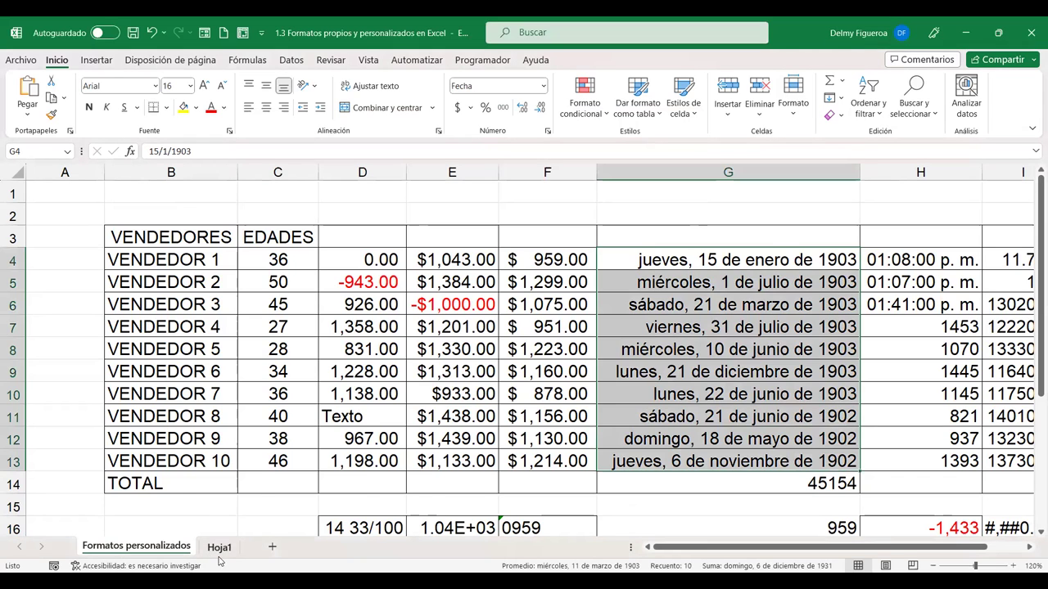
left_click(218, 547)
Narrow and auto-fit column D repeatedly, watching the puntos values switch between #### and full text
left_click_drag(392, 168, 312, 172)
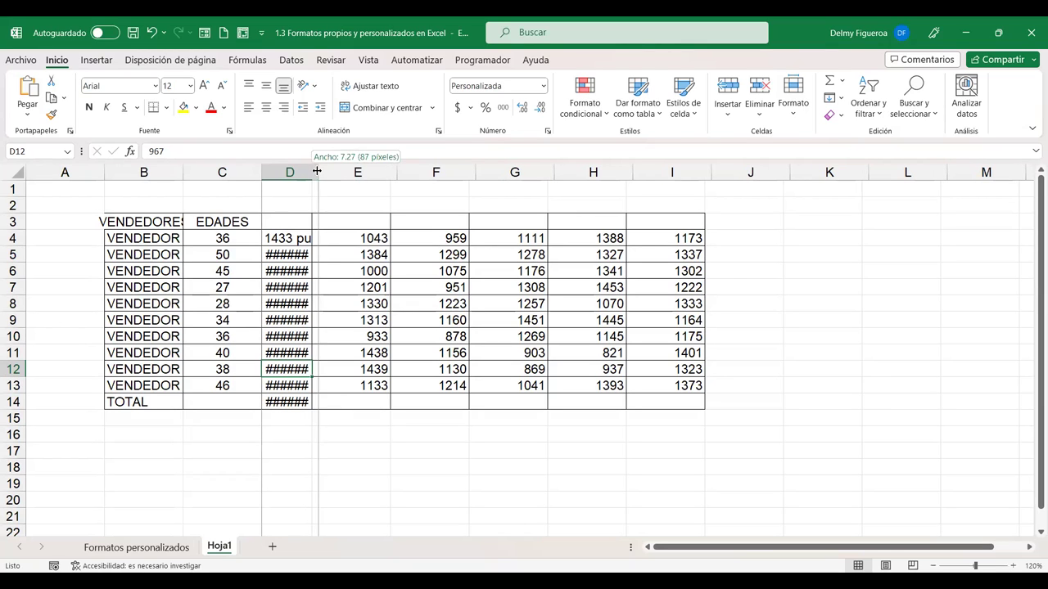
left_click_drag(311, 171, 318, 171)
double_click(319, 170)
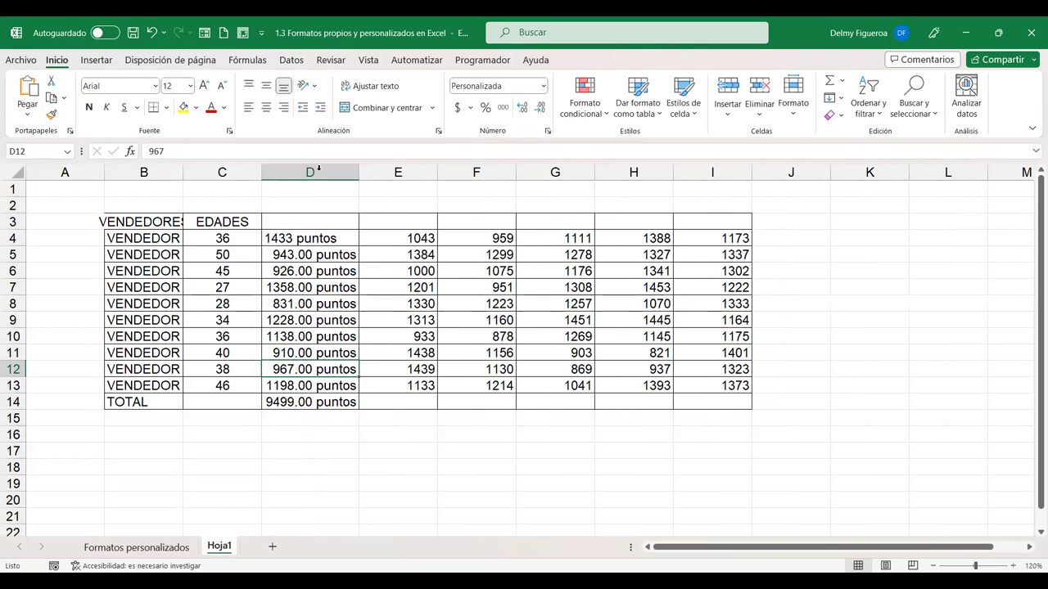
left_click_drag(358, 172, 334, 175)
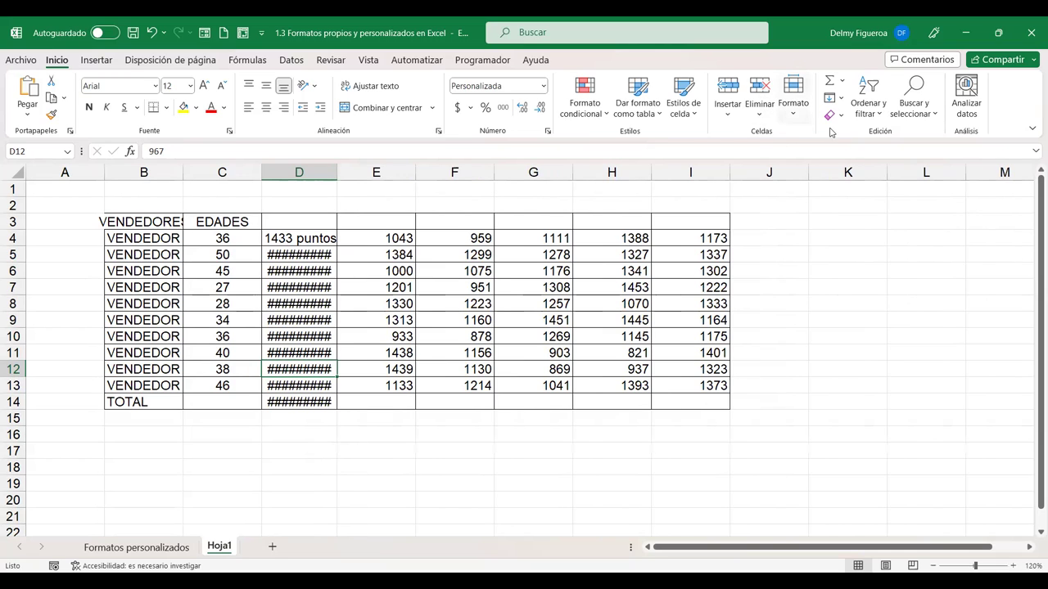
left_click(794, 113)
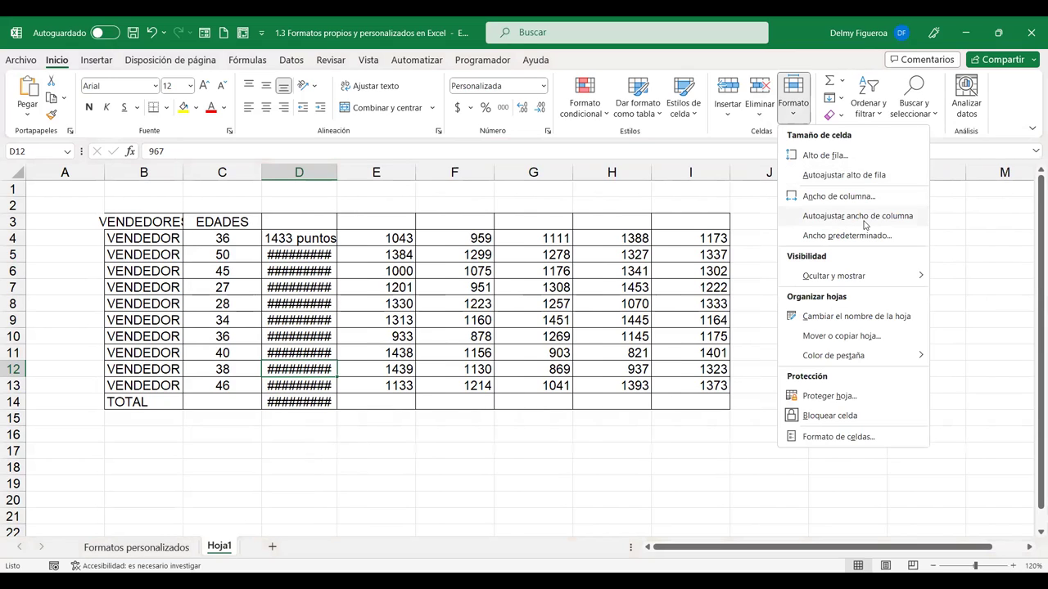
left_click(864, 217)
left_click(341, 217)
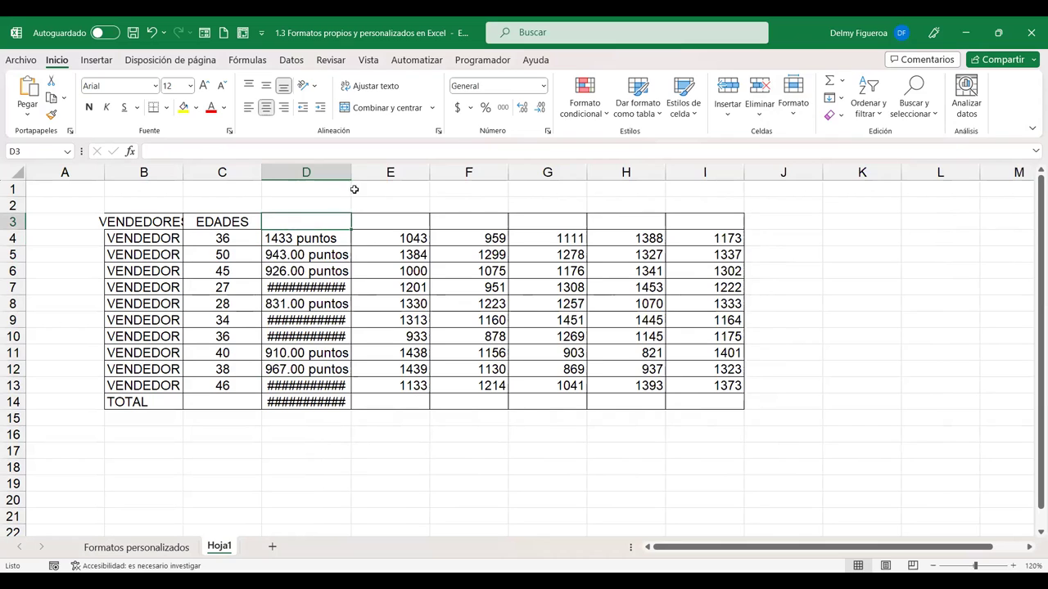
double_click(351, 171)
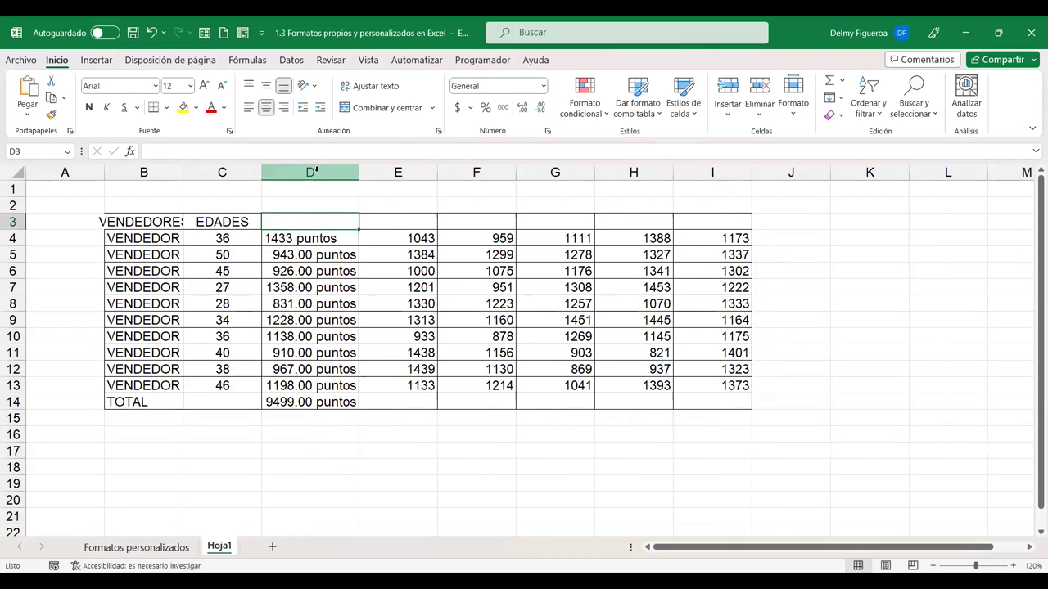
left_click_drag(359, 172, 342, 172)
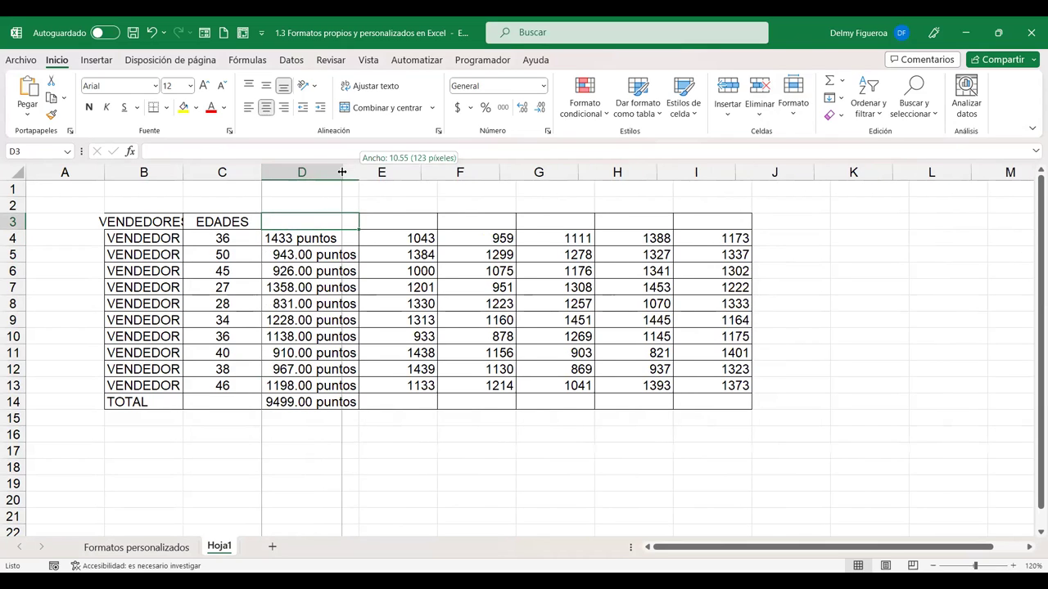
Autofit column D's width to the D5:D14 values via Formato > Autoajustar ancho de columna
left_click(315, 163)
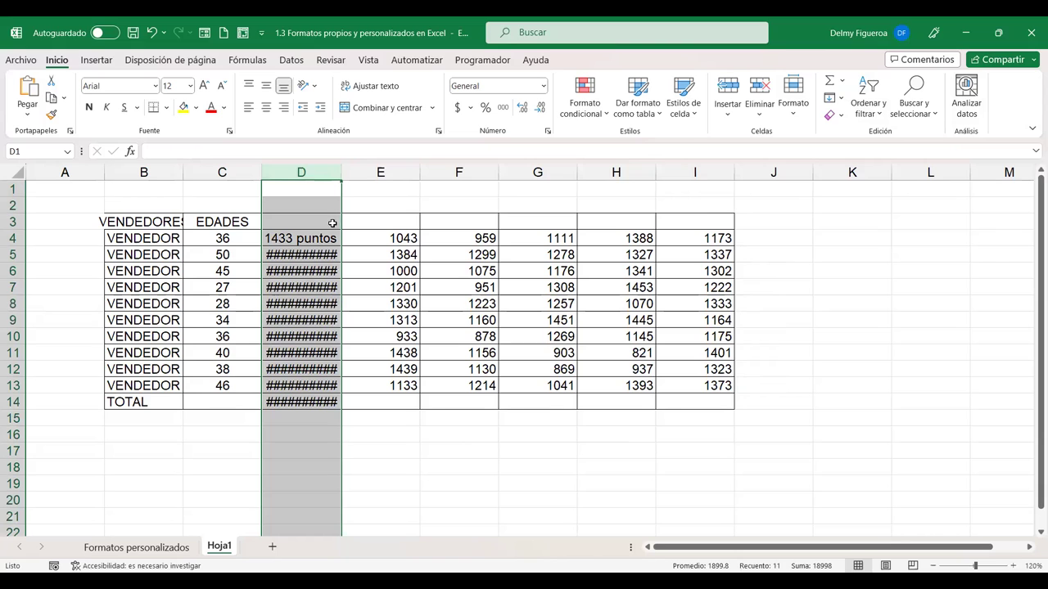
left_click_drag(305, 255, 303, 402)
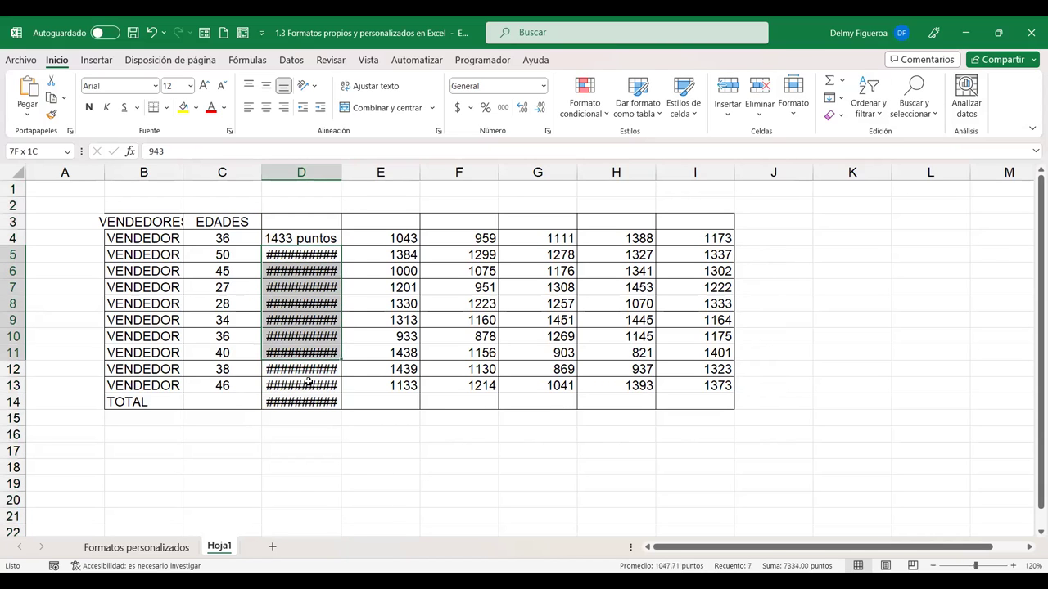
left_click(794, 106)
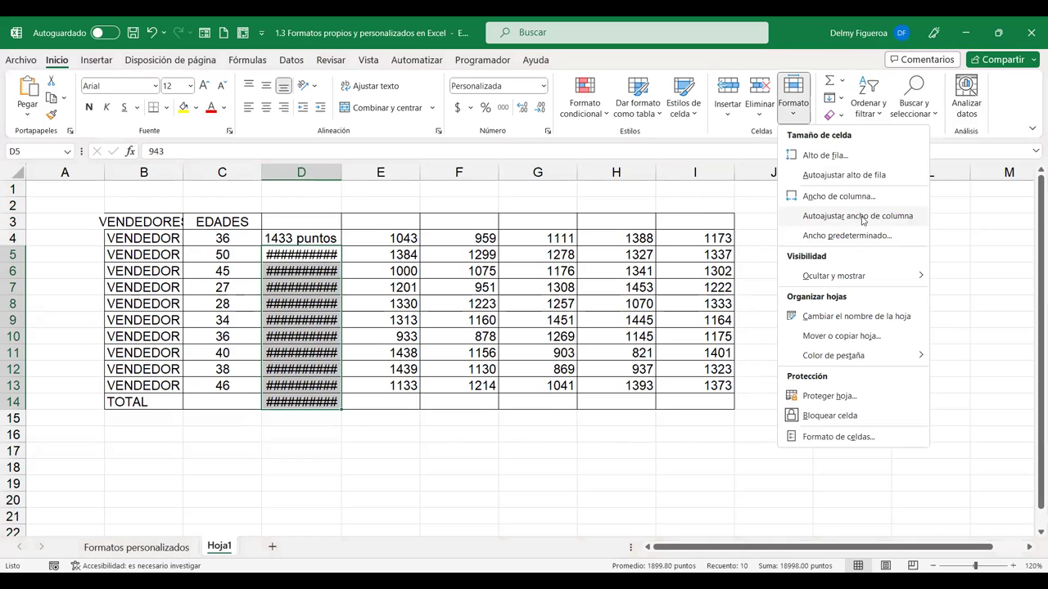
left_click(857, 216)
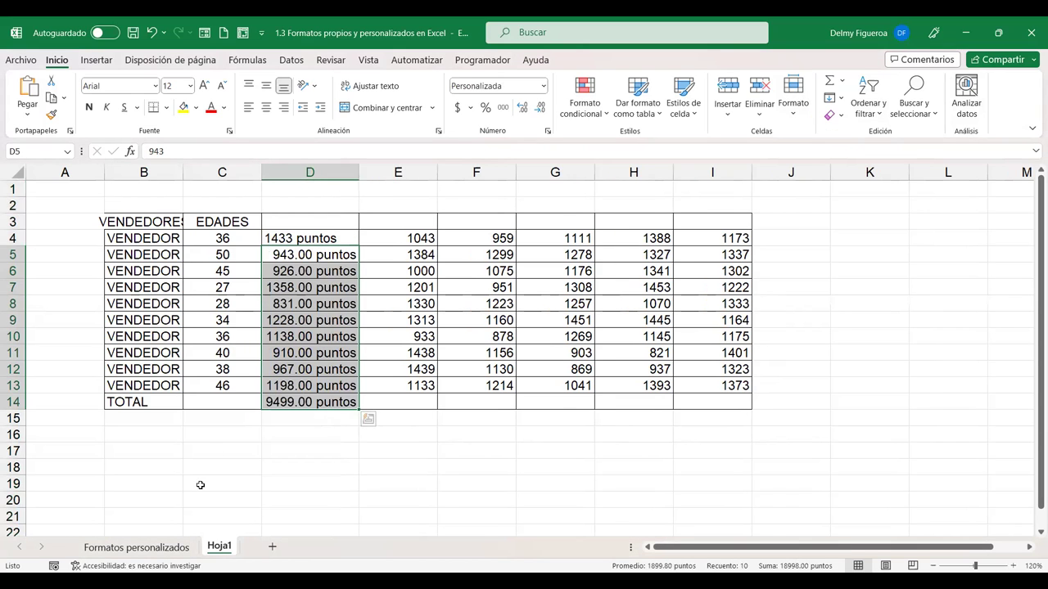
left_click(167, 549)
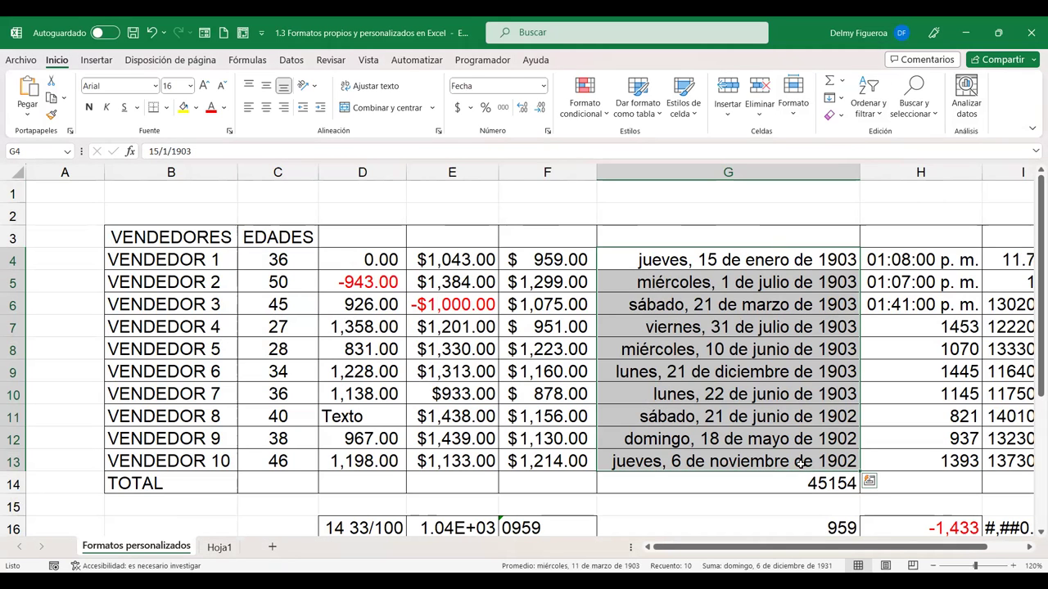
Replace the G4:G13 date's custom code with d to show just the day number
key("ctrl+1")
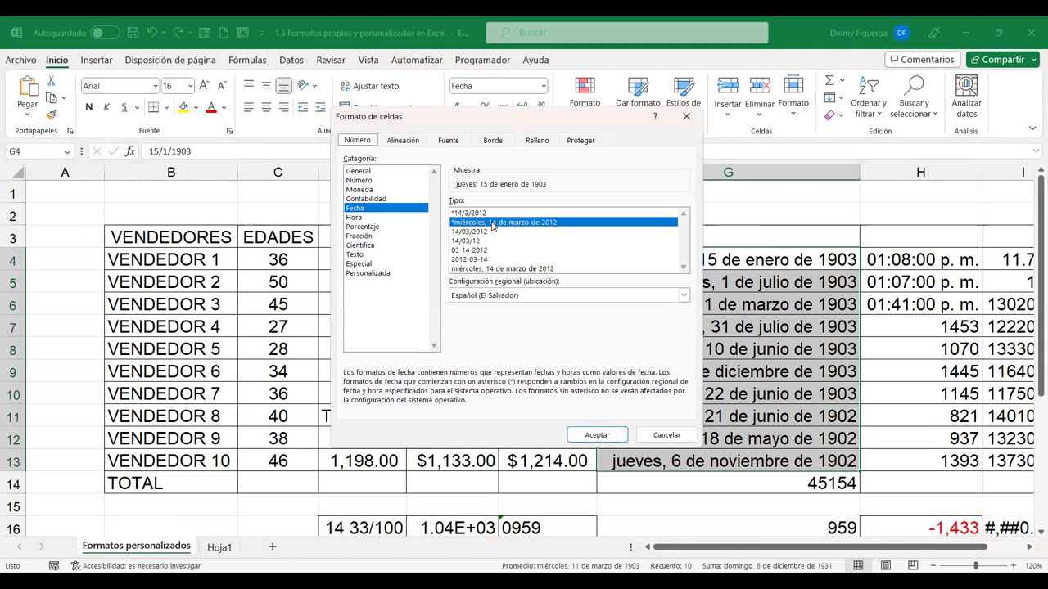
left_click(380, 273)
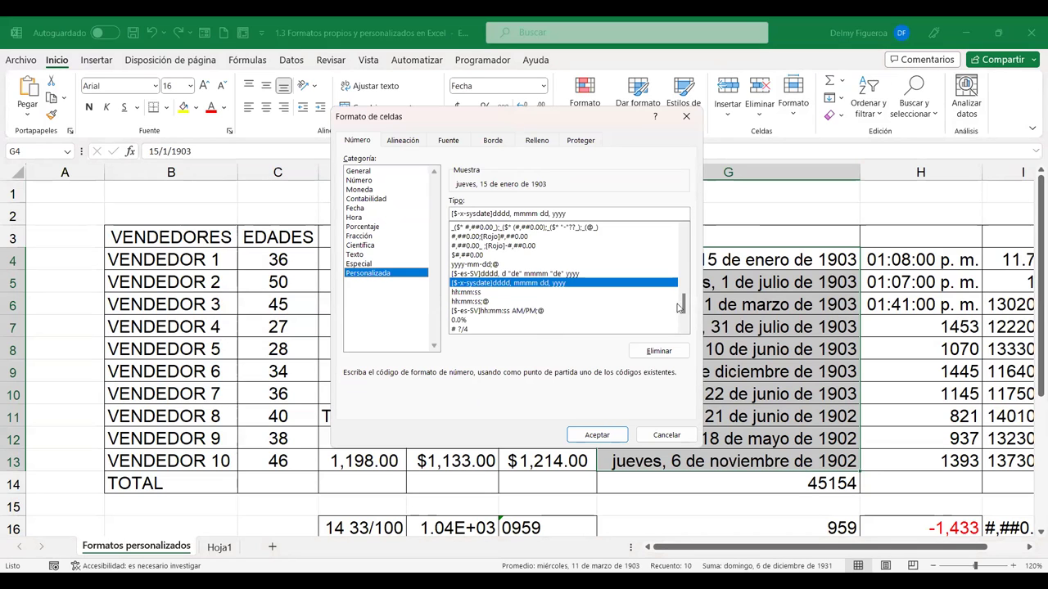
scroll(684, 329, "down", 2)
left_click_drag(684, 311, 676, 277)
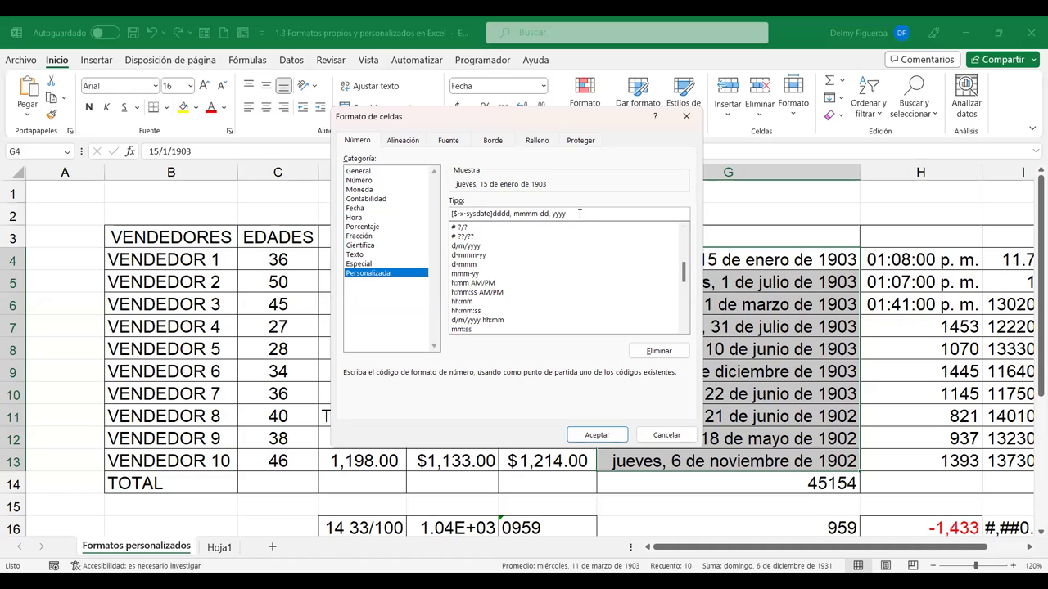
left_click_drag(579, 214, 422, 228)
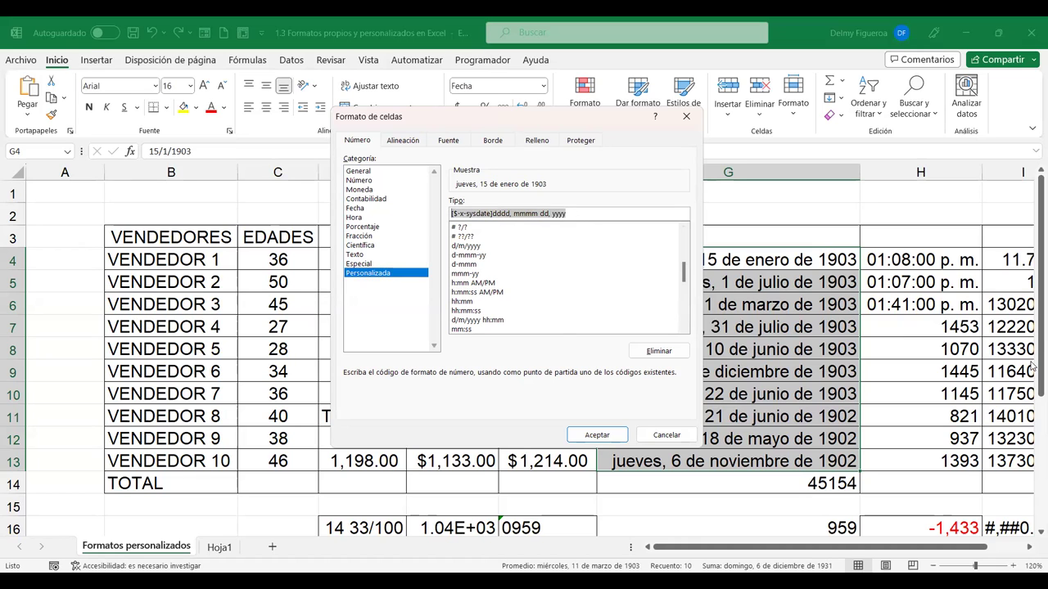
type("d")
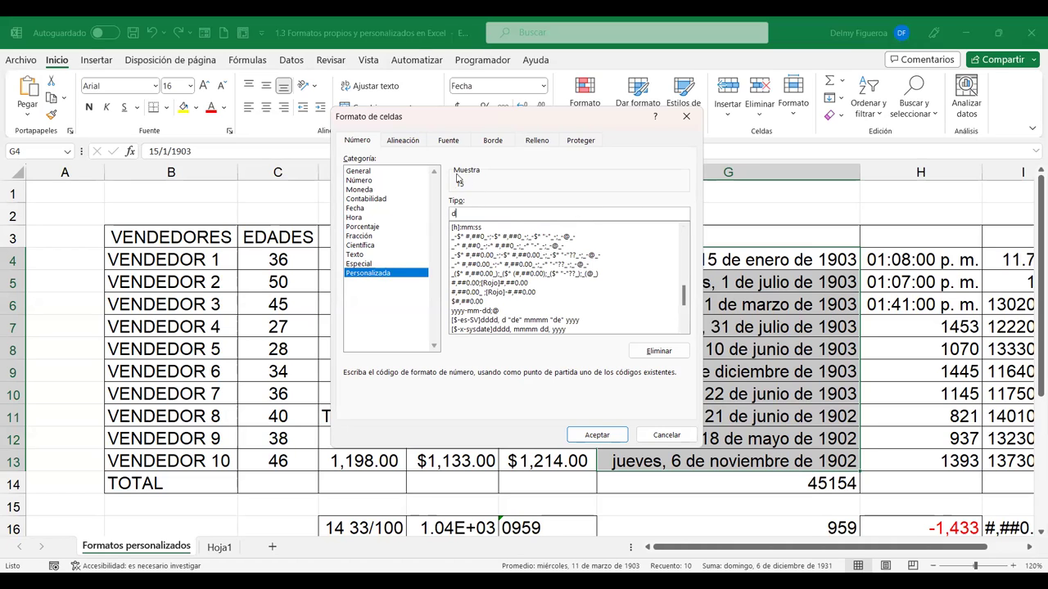
Show the G4:G13 dates as day numbers, then as abbreviated weekday names with code ddd
left_click(612, 440)
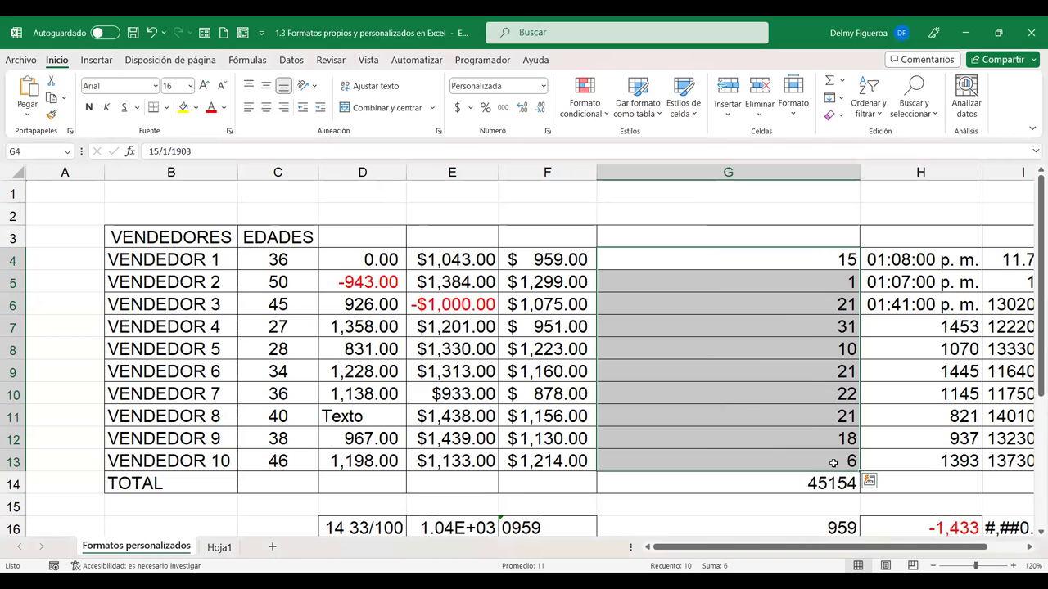
key("ctrl+1")
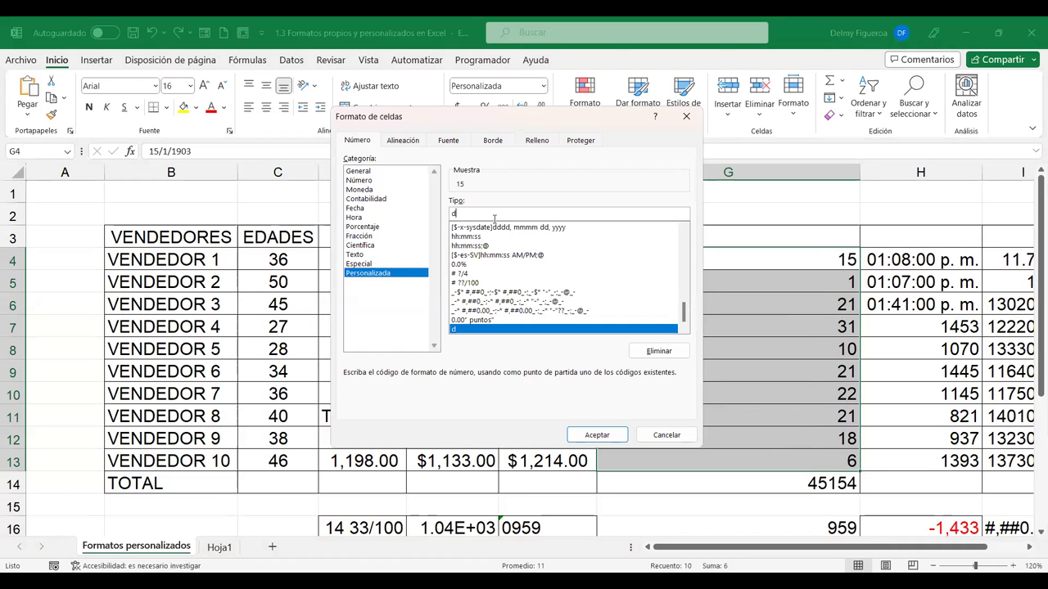
type("dd")
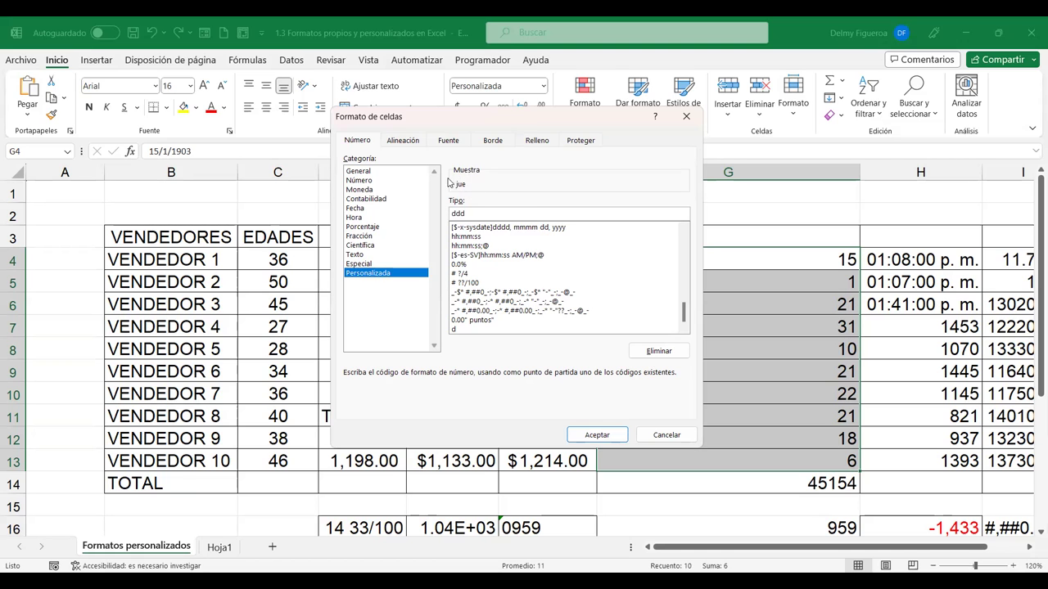
left_click(608, 436)
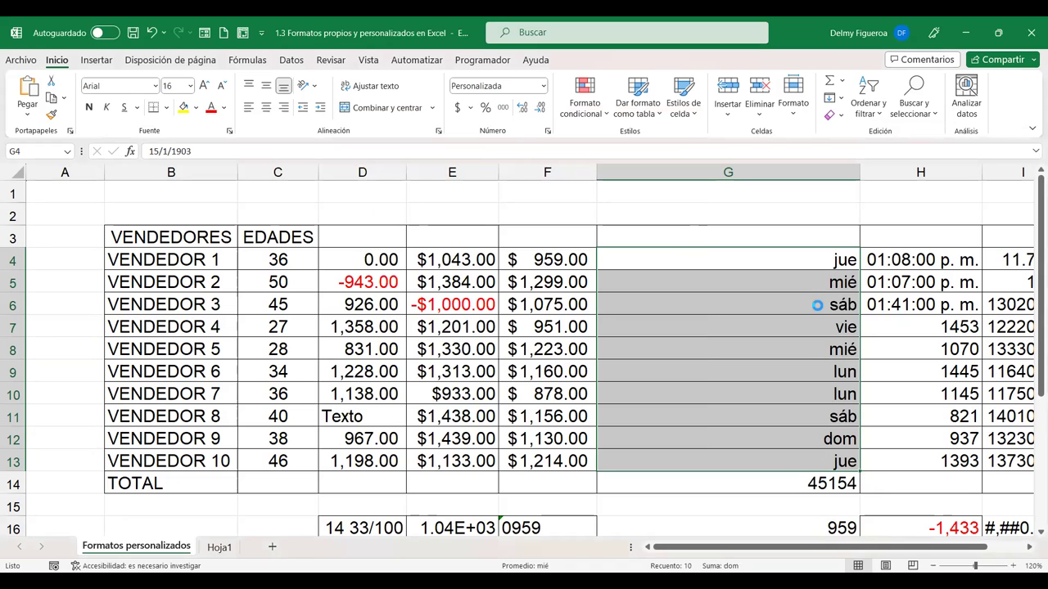
Extend the custom code to dddd so the dates show full weekday names like jueves
key("ctrl+1")
left_click(478, 214)
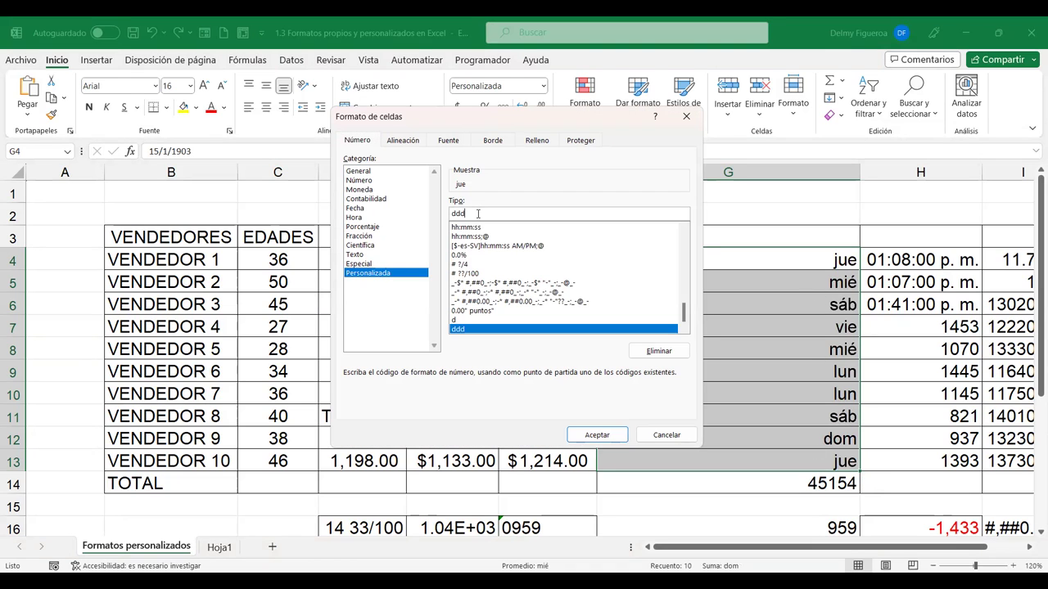
type("d")
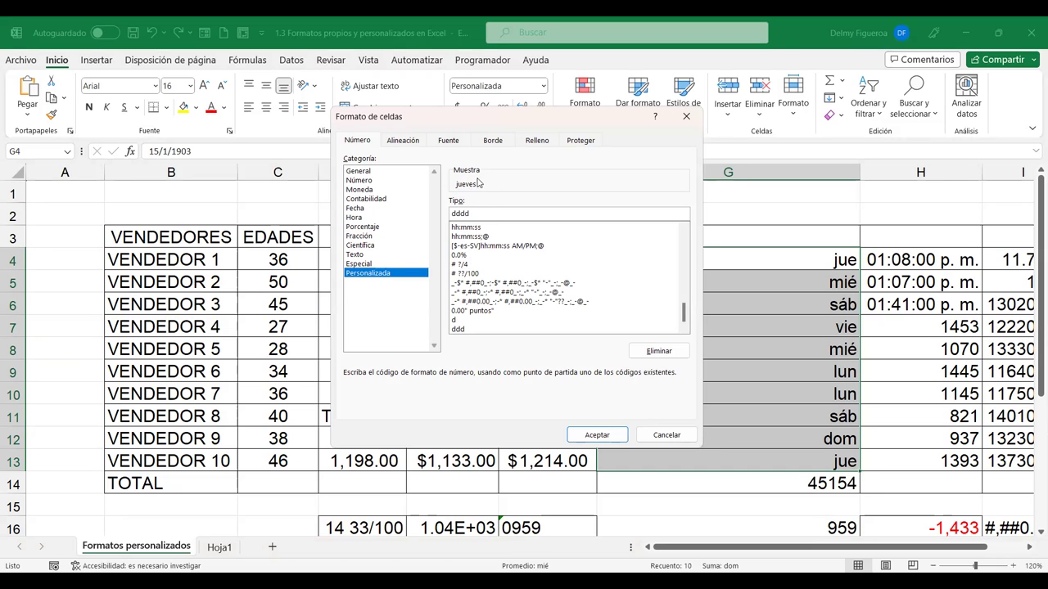
left_click(616, 434)
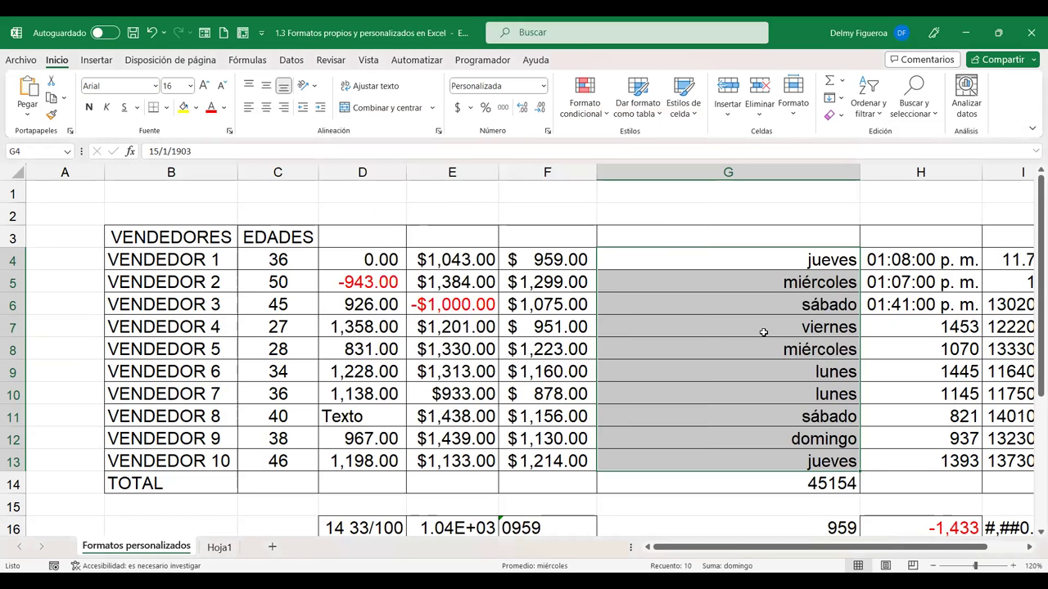
key("ctrl+1")
left_click(500, 211)
Replace the custom format code with a month-number code and apply it to the dates
type("ddddd")
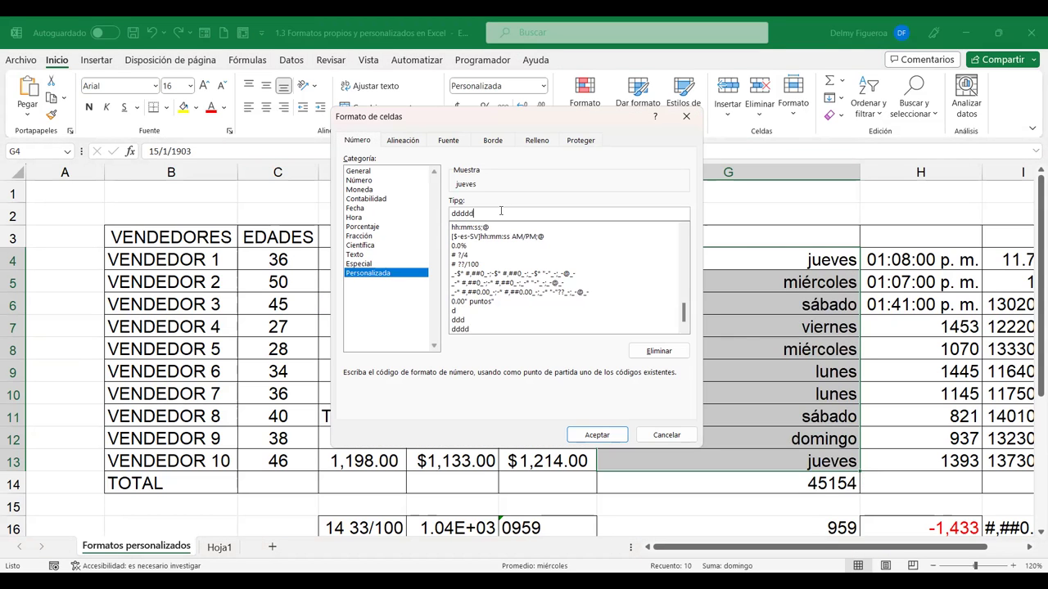
key("BackSpace")
key("BackSpace")
key("BackSpace")
key("BackSpace")
key("BackSpace")
type("m")
key("BackSpace")
type("m")
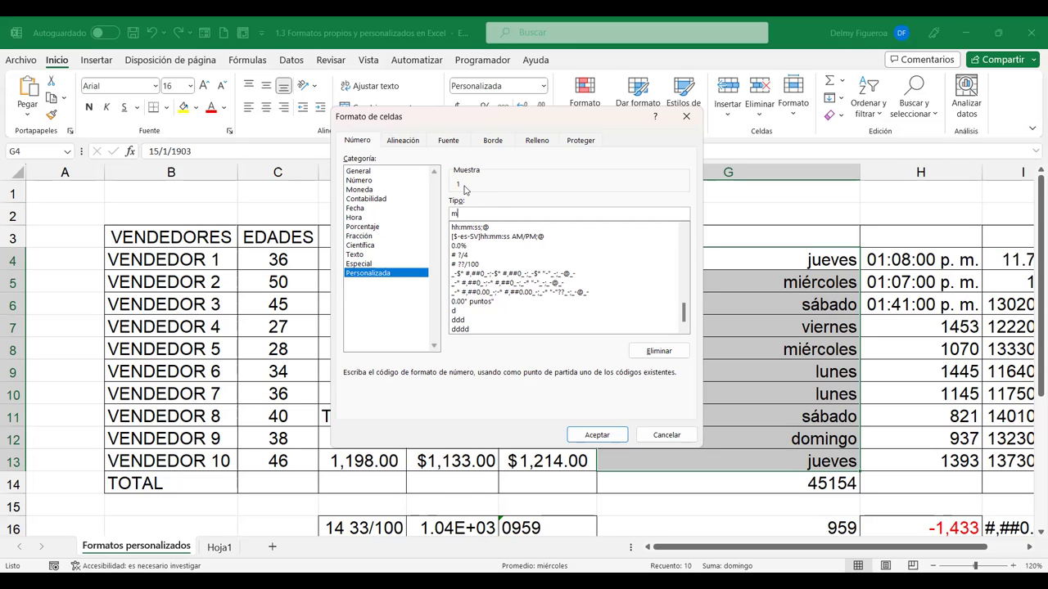
left_click(604, 436)
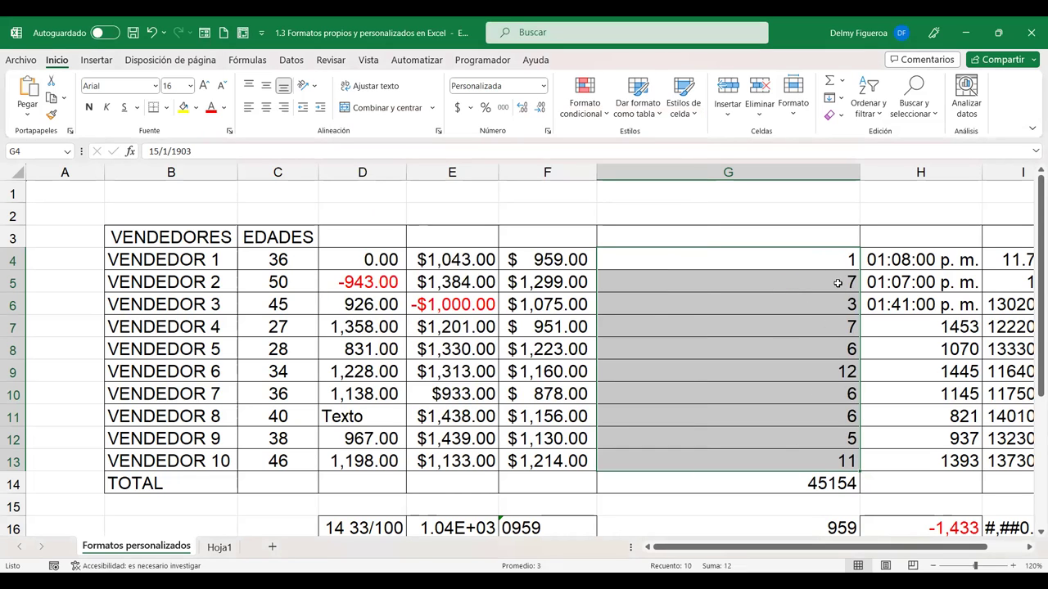
Check the dates stored in G4–G6, then apply the two-digit month code mm to G4:G13
left_click(828, 262)
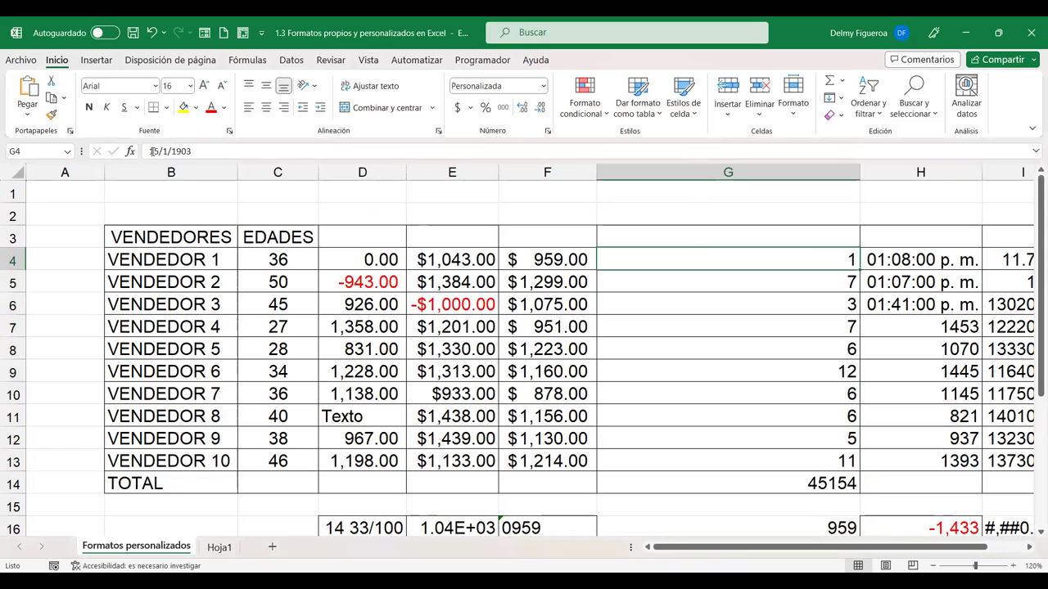
left_click(797, 277)
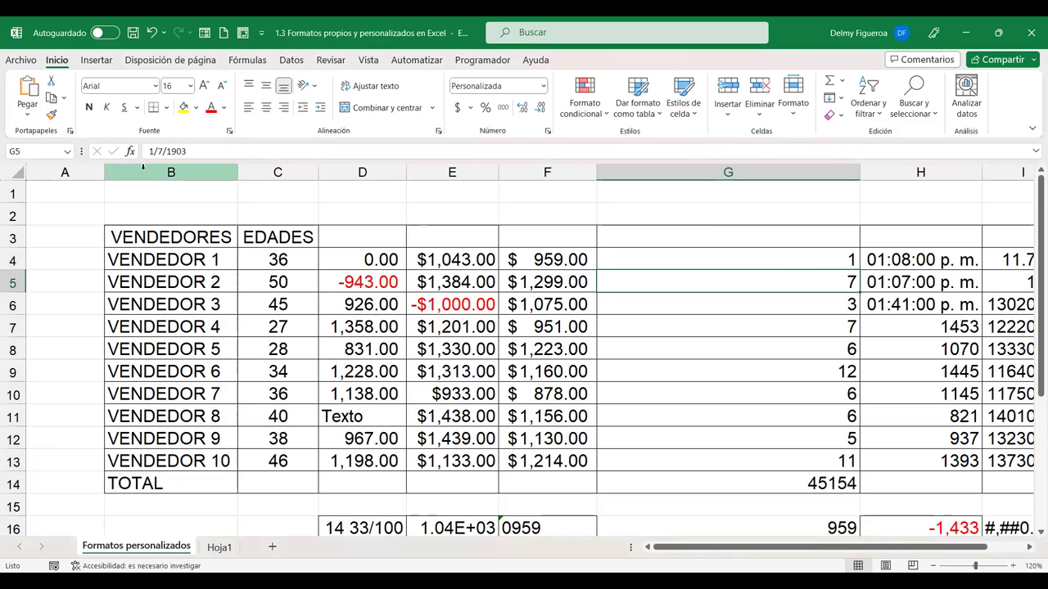
left_click(841, 304)
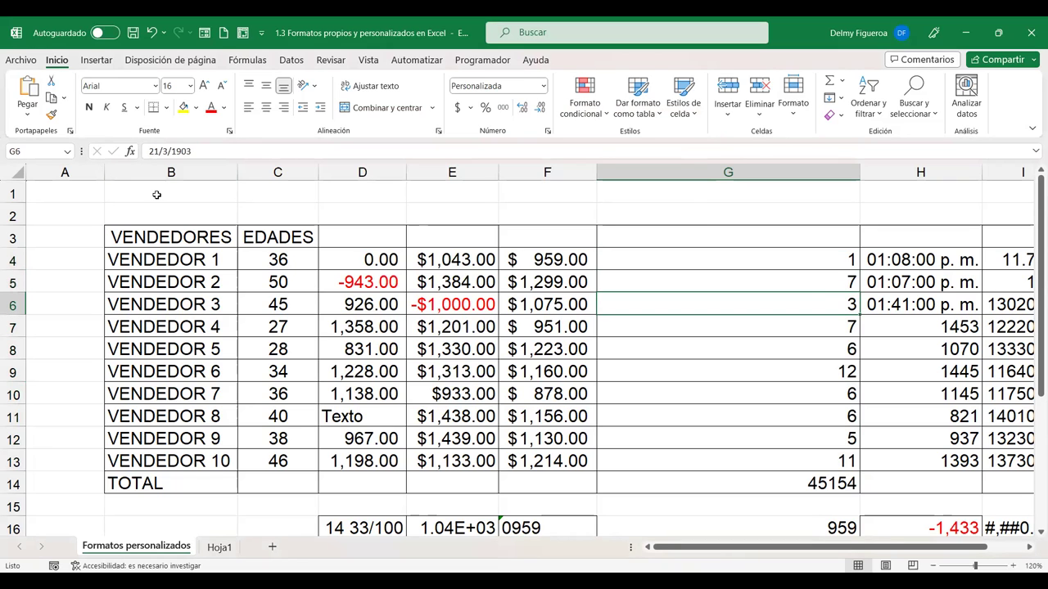
left_click_drag(831, 260, 817, 452)
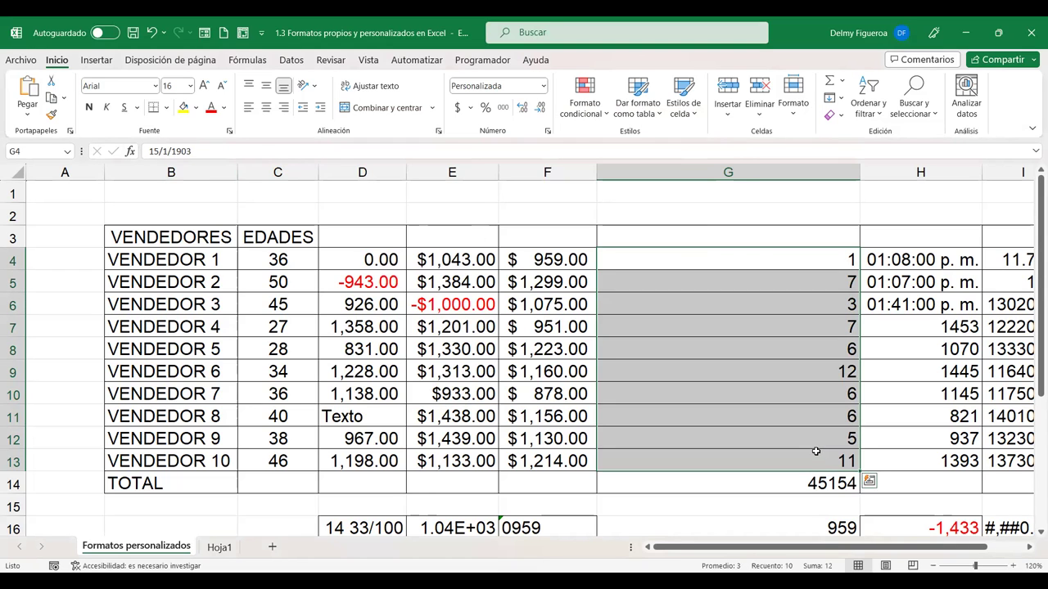
key("ctrl+1")
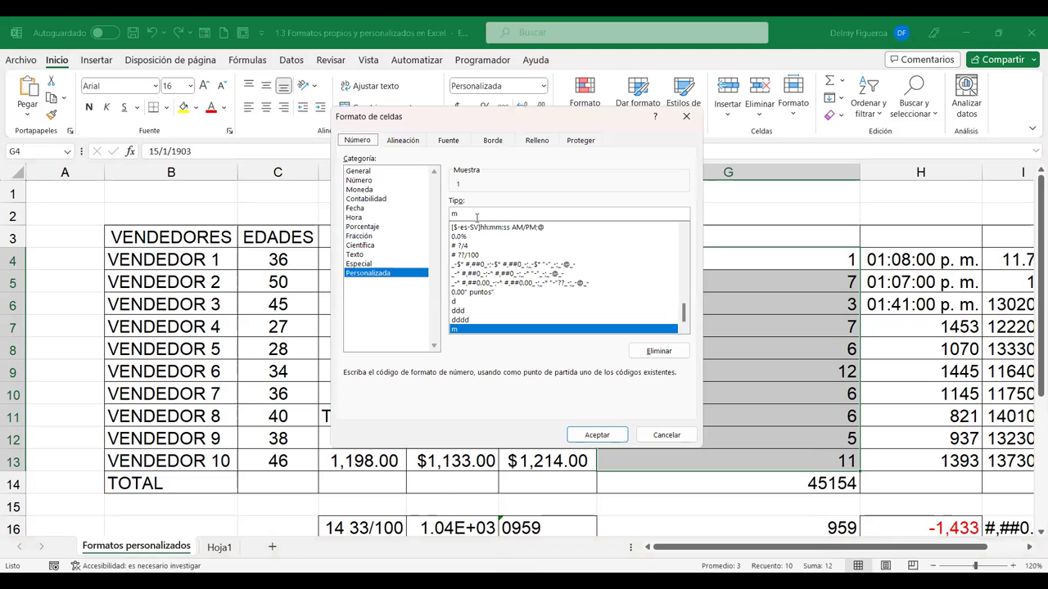
type("m")
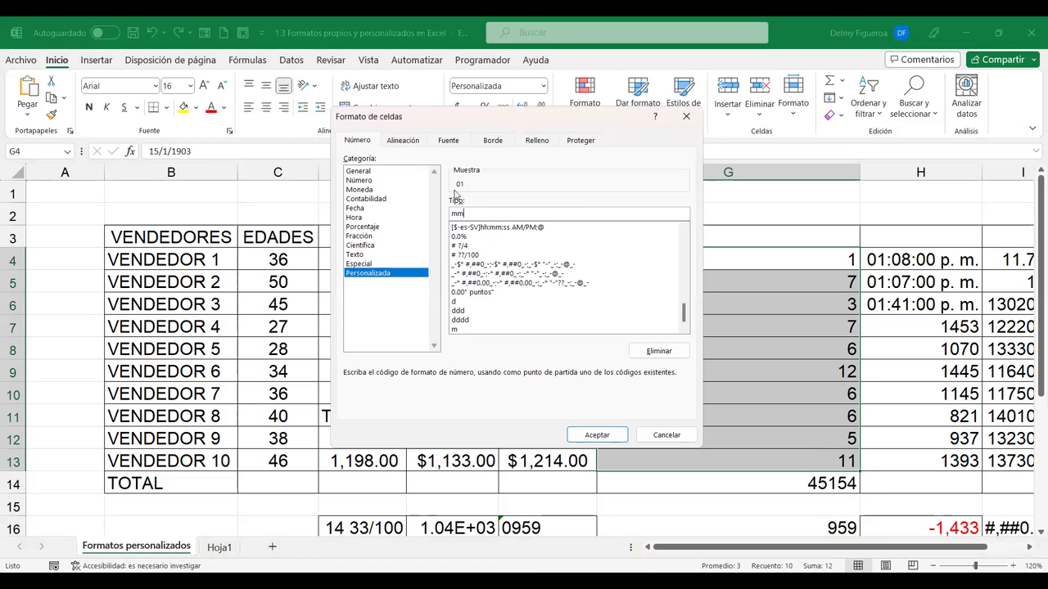
left_click(609, 441)
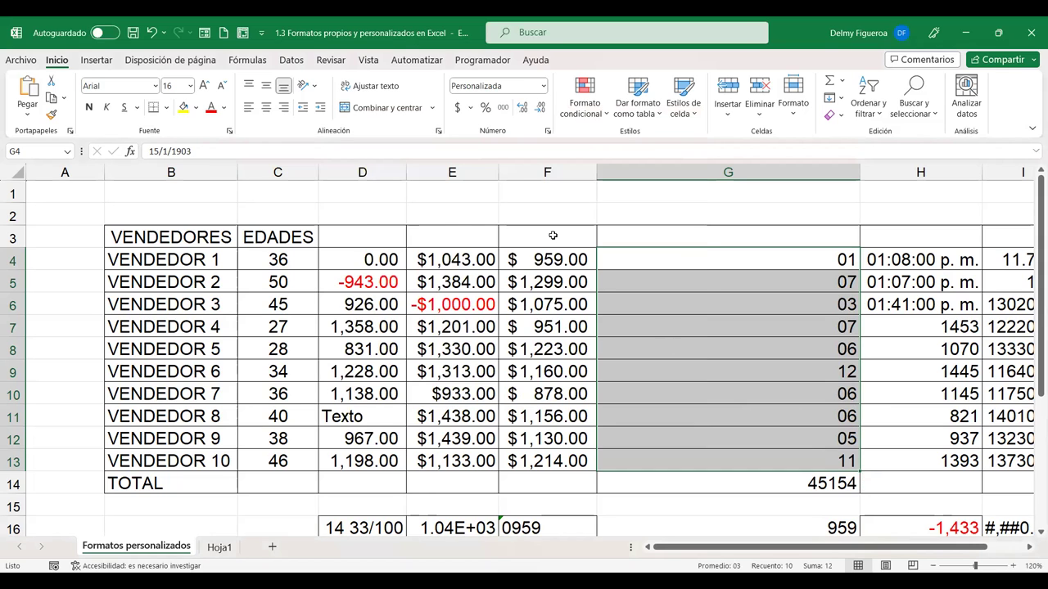
key("ctrl+1")
Apply custom codes mmm, then mmmm, to show abbreviated and then full month names
type("mmm")
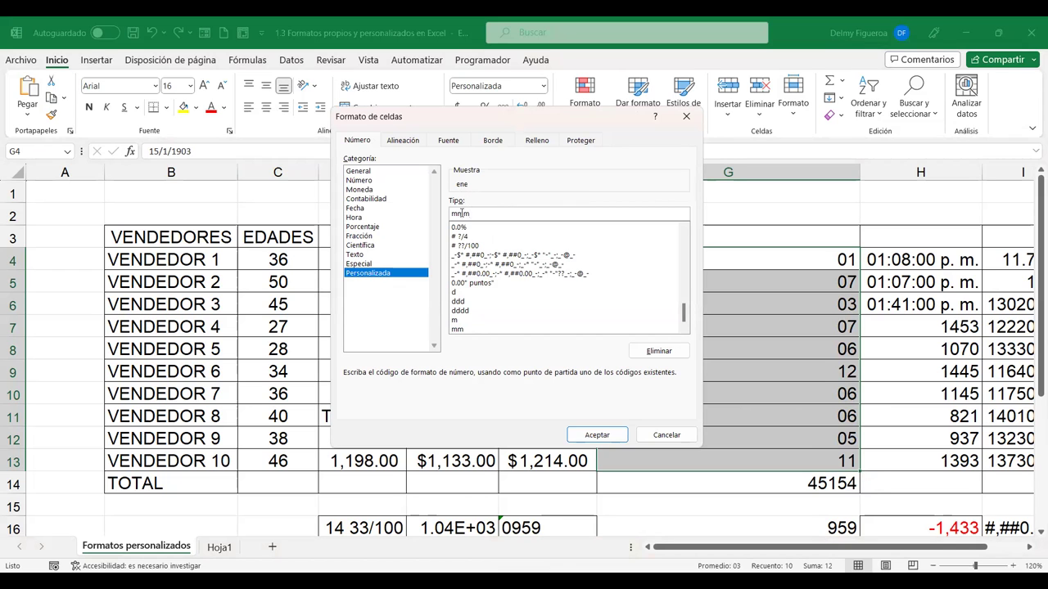
left_click(594, 435)
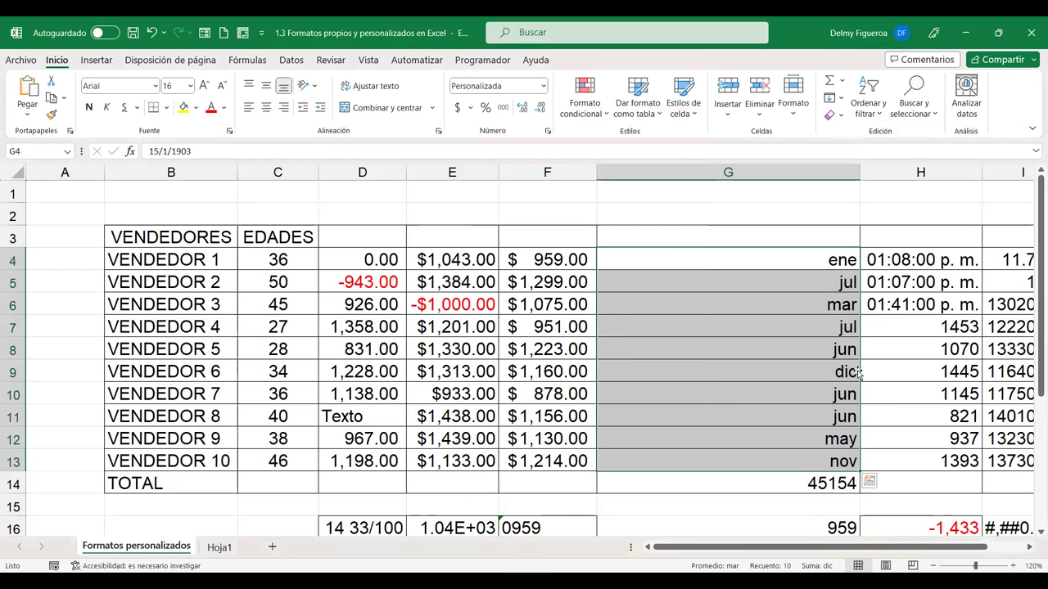
key("ctrl+1")
left_click(502, 213)
type("mmmm")
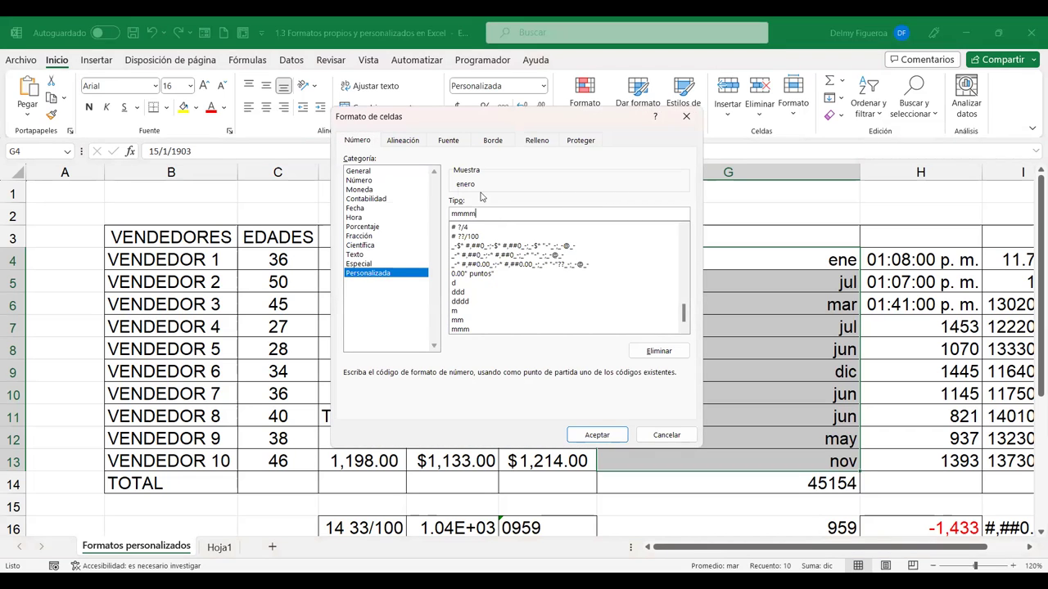
left_click(613, 438)
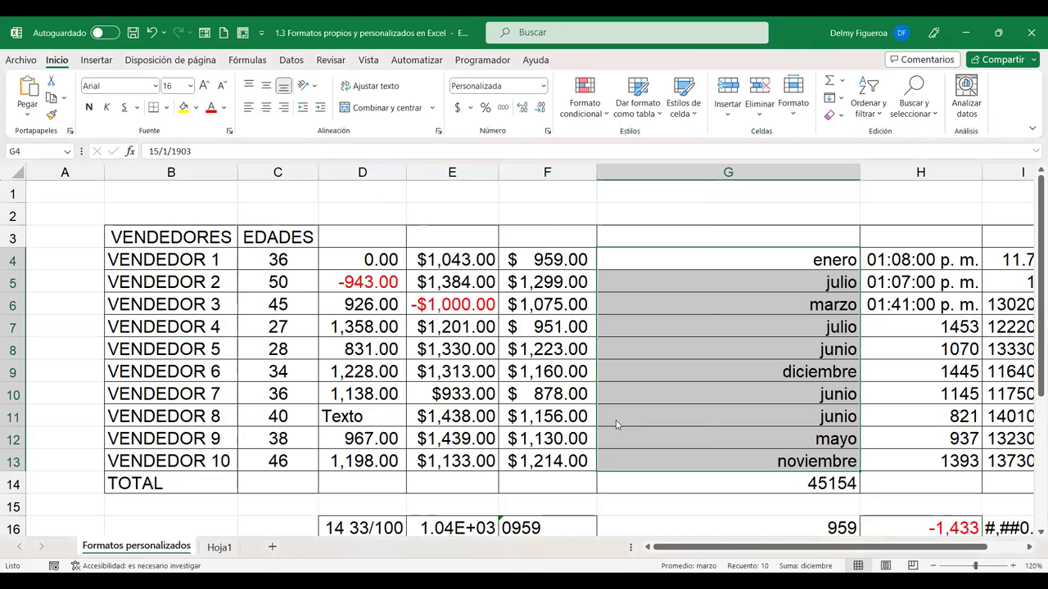
Replace the format code with y so the dates show only two-digit years
key("ctrl+1")
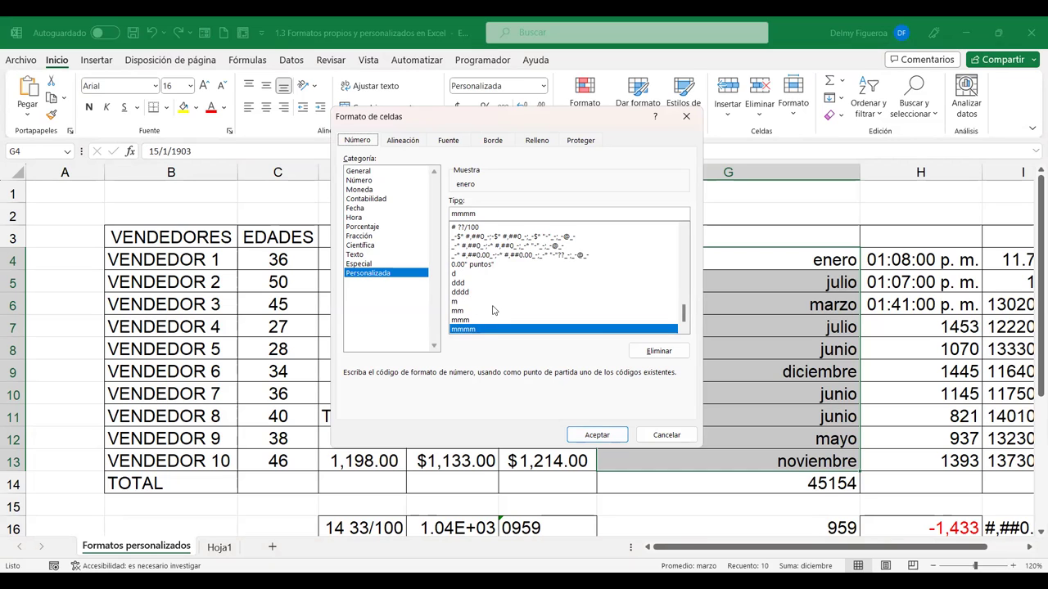
left_click_drag(489, 214, 371, 206)
type("y")
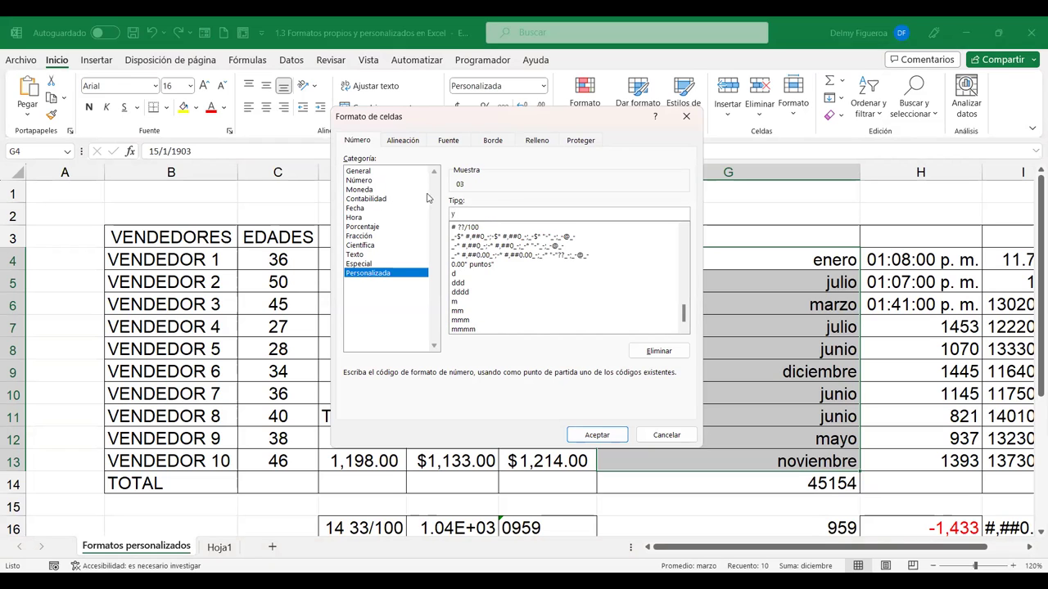
left_click(614, 442)
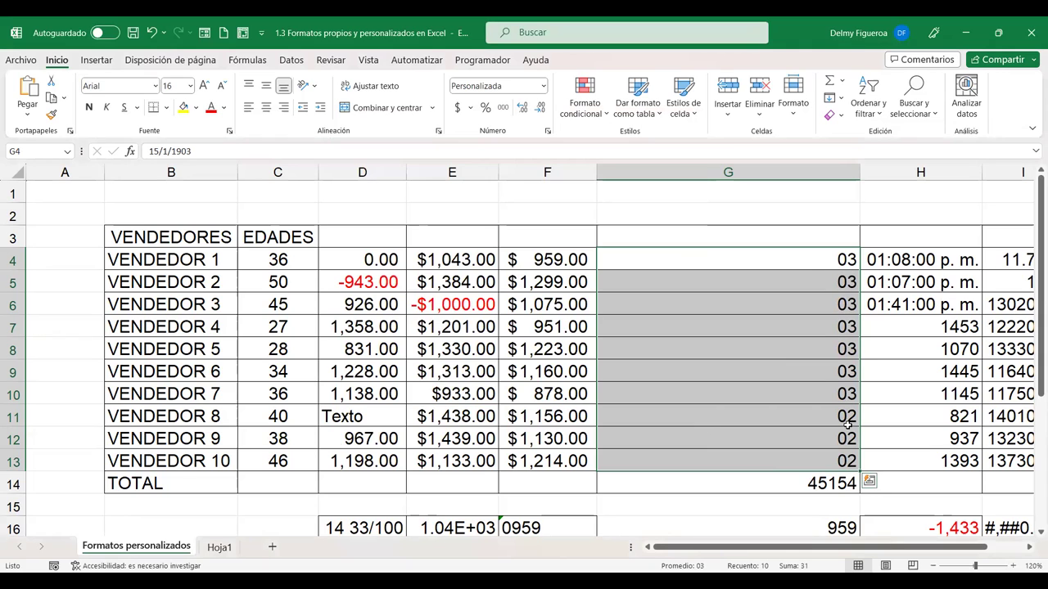
Change the custom date code to yyy and apply it
key("ctrl+1")
left_click(488, 214)
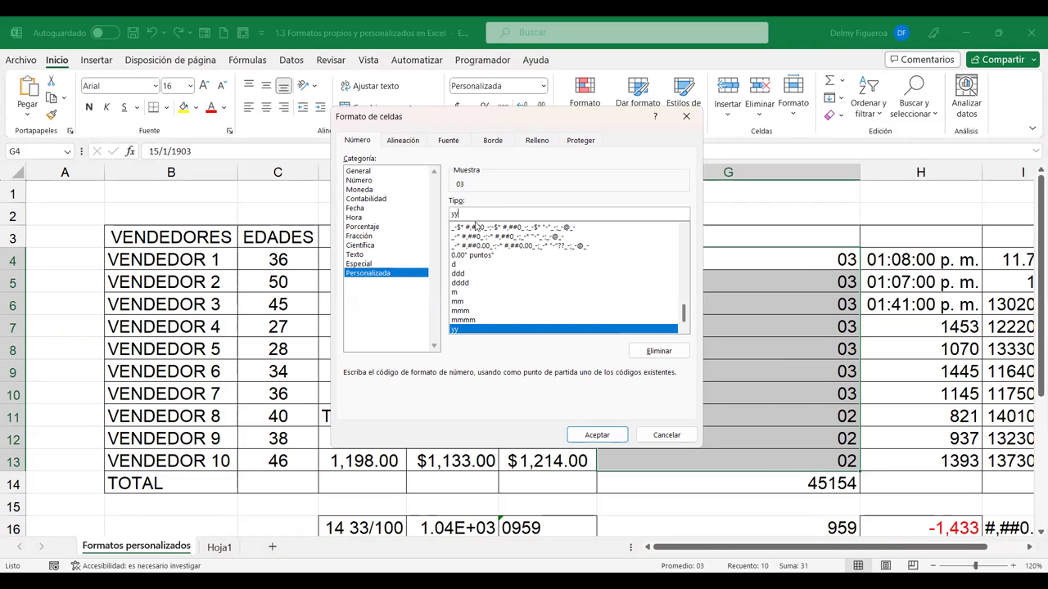
type("y")
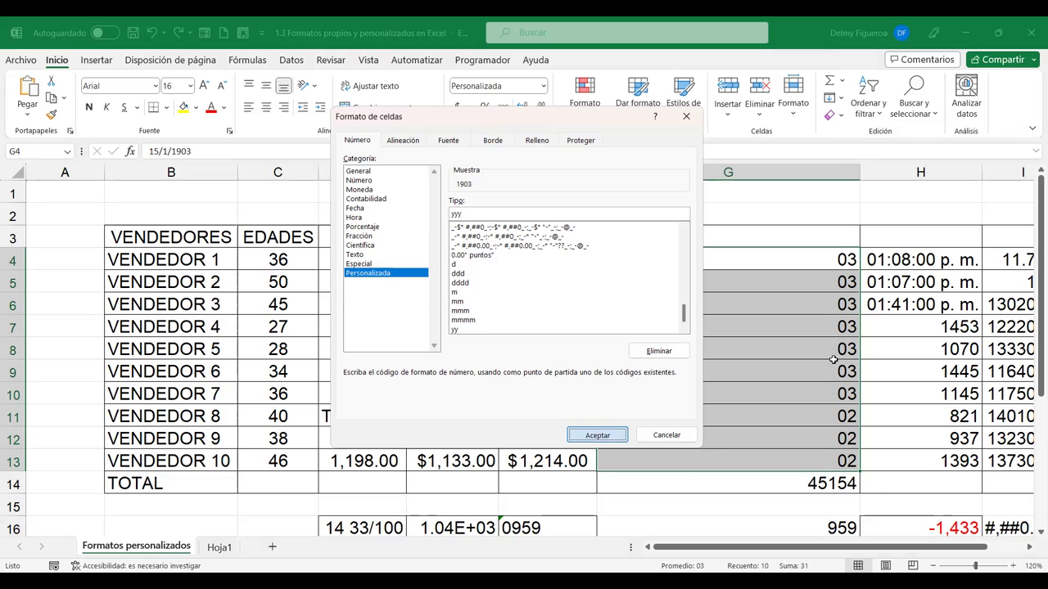
key("Return")
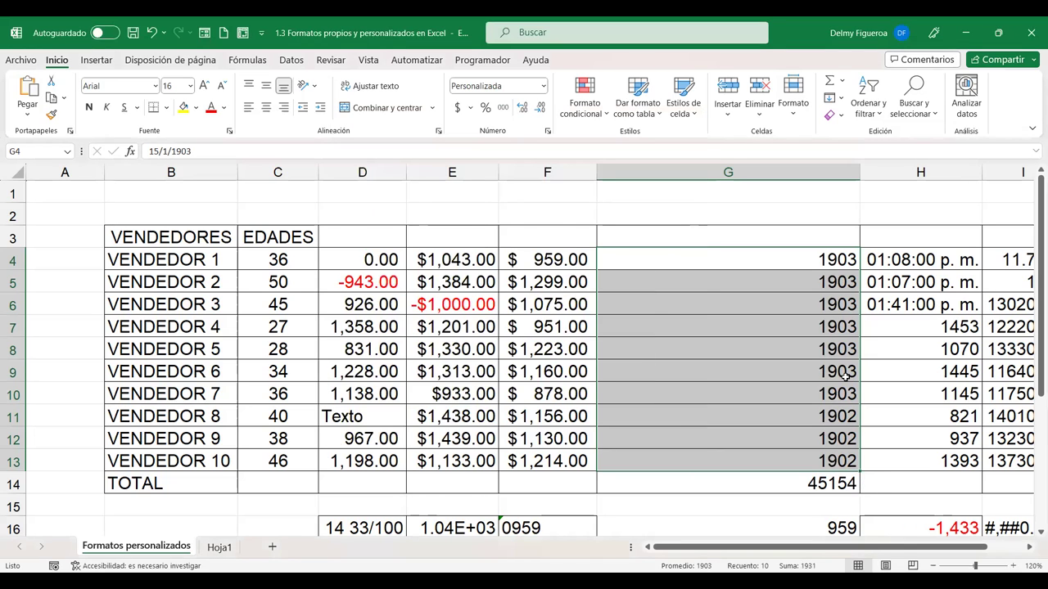
Replace the code with dd/mmmm/yyyy so dates read like 15/enero/1903
key("ctrl+1")
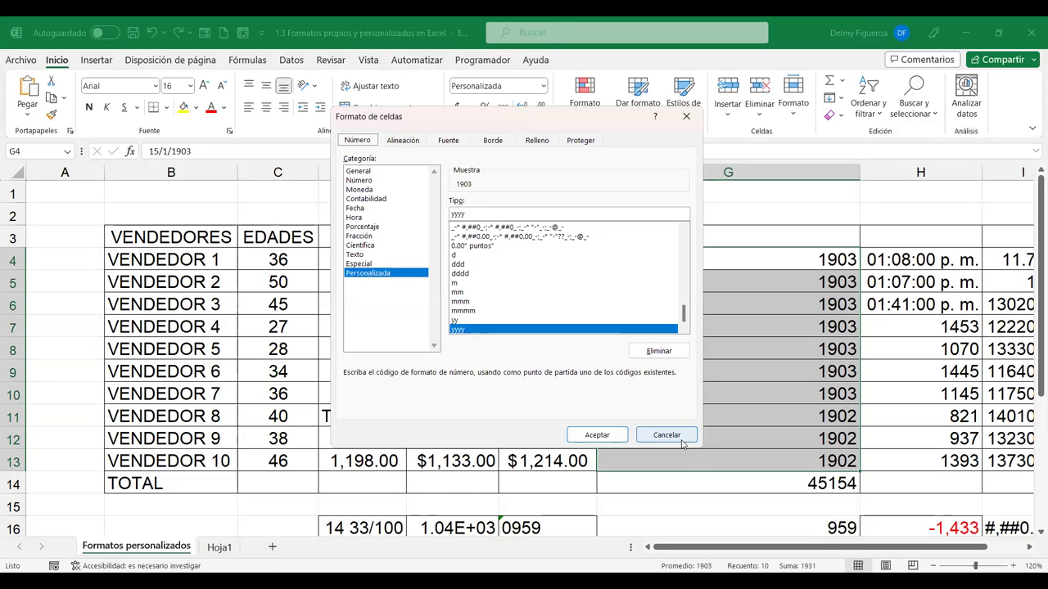
key("Tab")
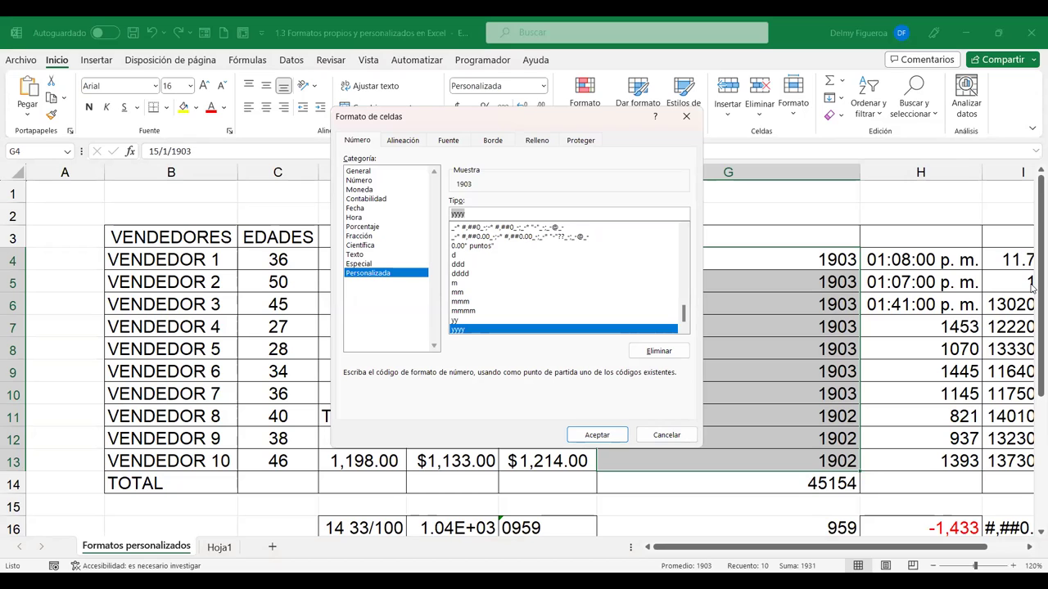
type("dd/m")
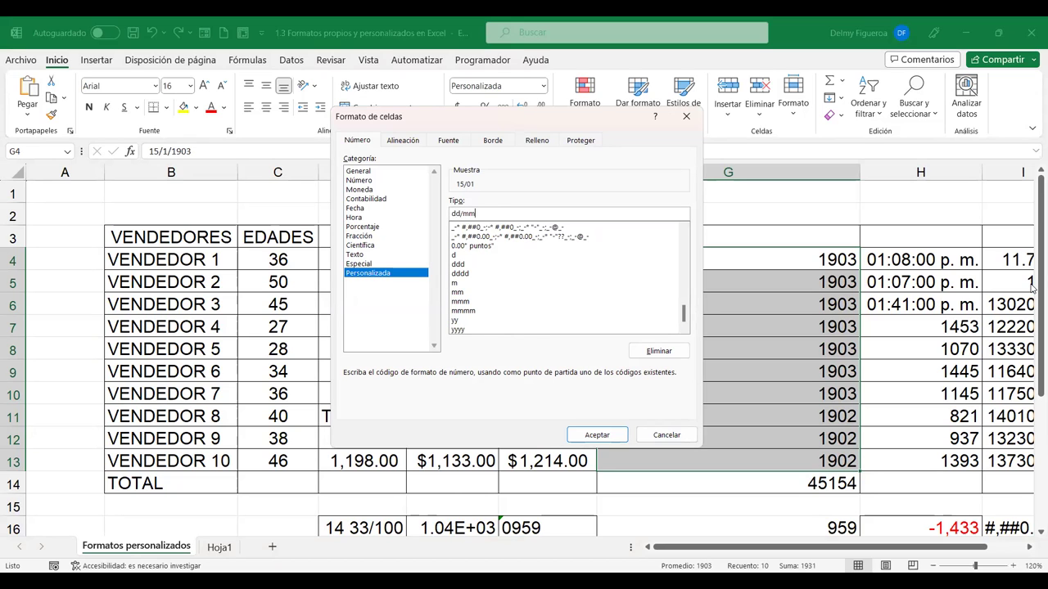
type("m")
type("yyyy")
left_click(595, 434)
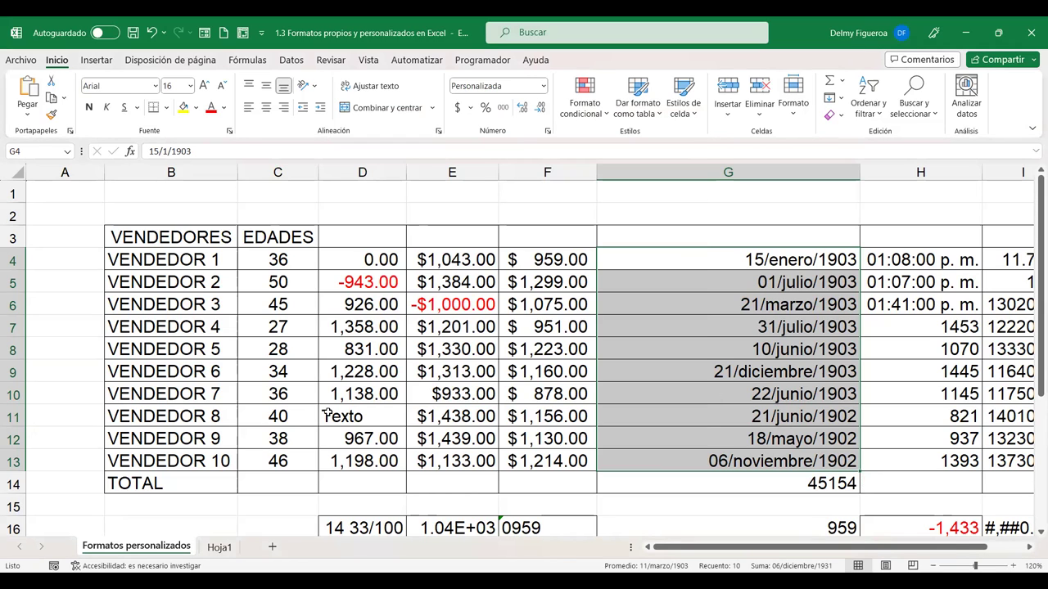
View the Alineación options without changing anything, then narrow column G
key("ctrl+1")
left_click(402, 141)
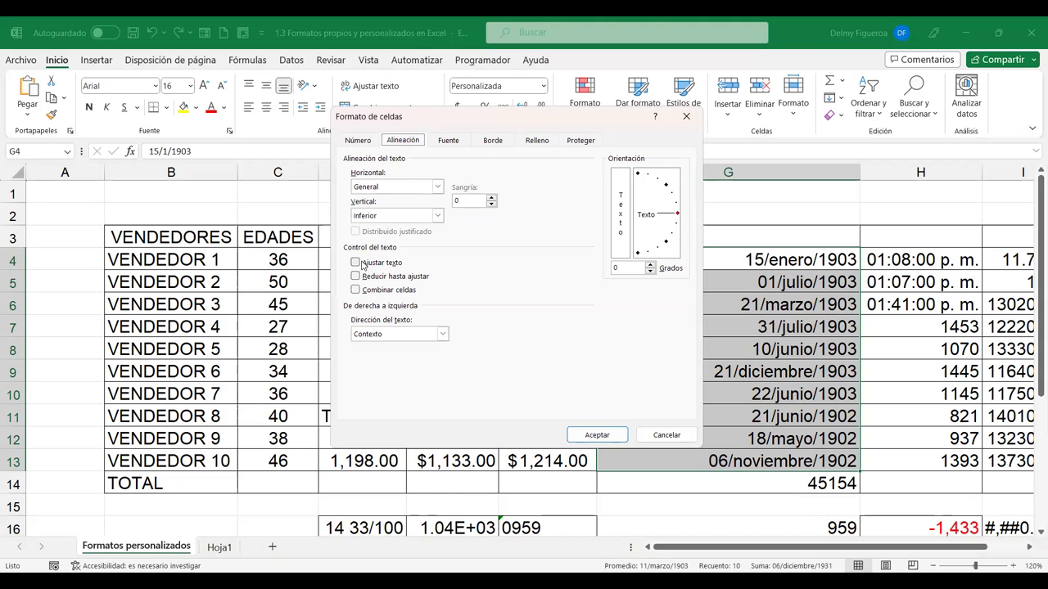
left_click(668, 436)
left_click_drag(860, 174, 726, 183)
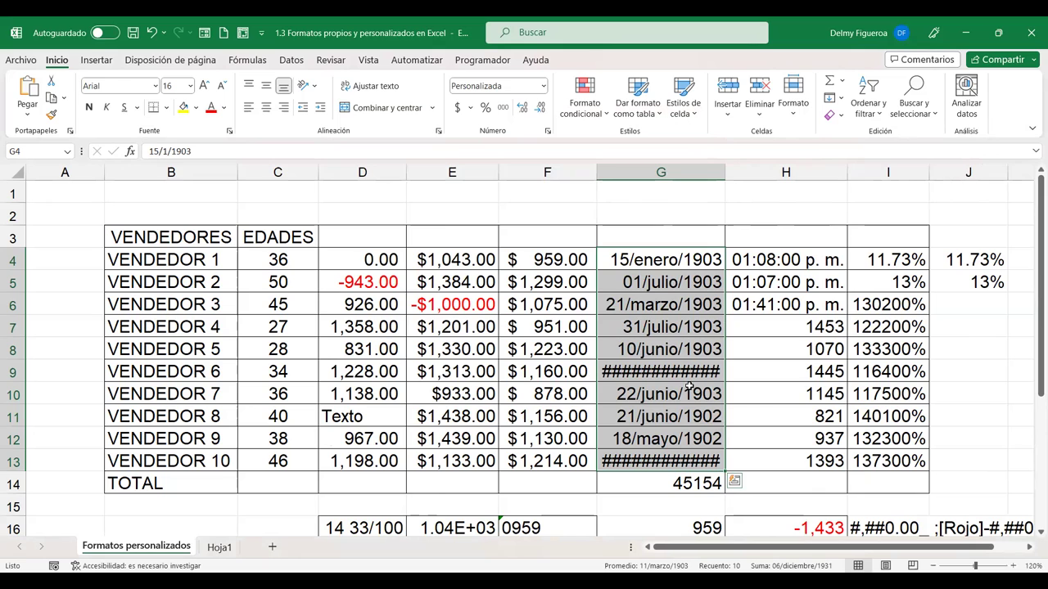
Enable Ajustar texto for the dates, then autofit and re-narrow column G and reselect G4:G13
key("ctrl+1")
left_click(369, 263)
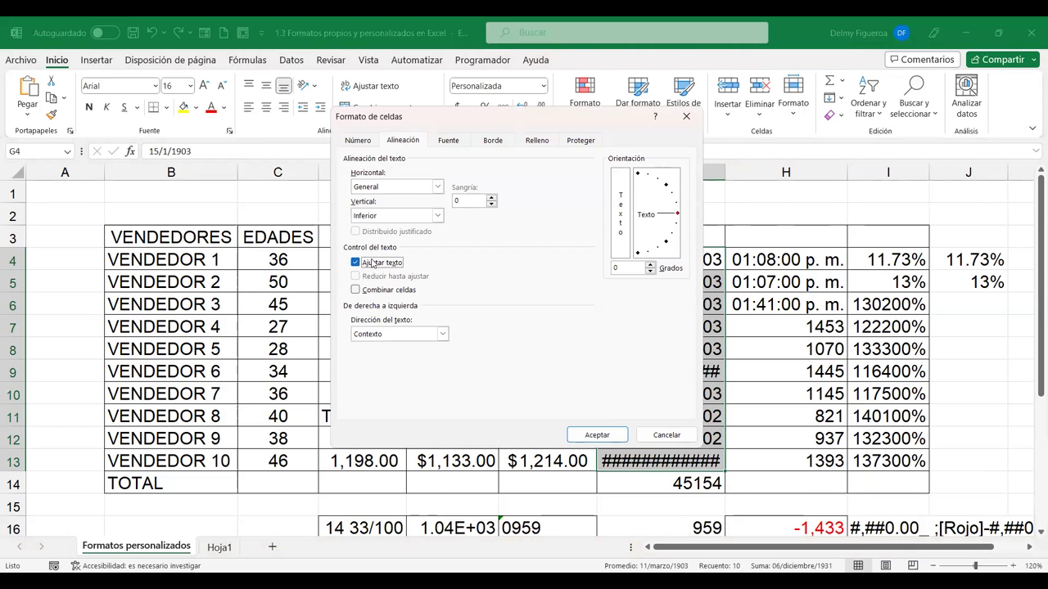
left_click(605, 436)
left_click(604, 436)
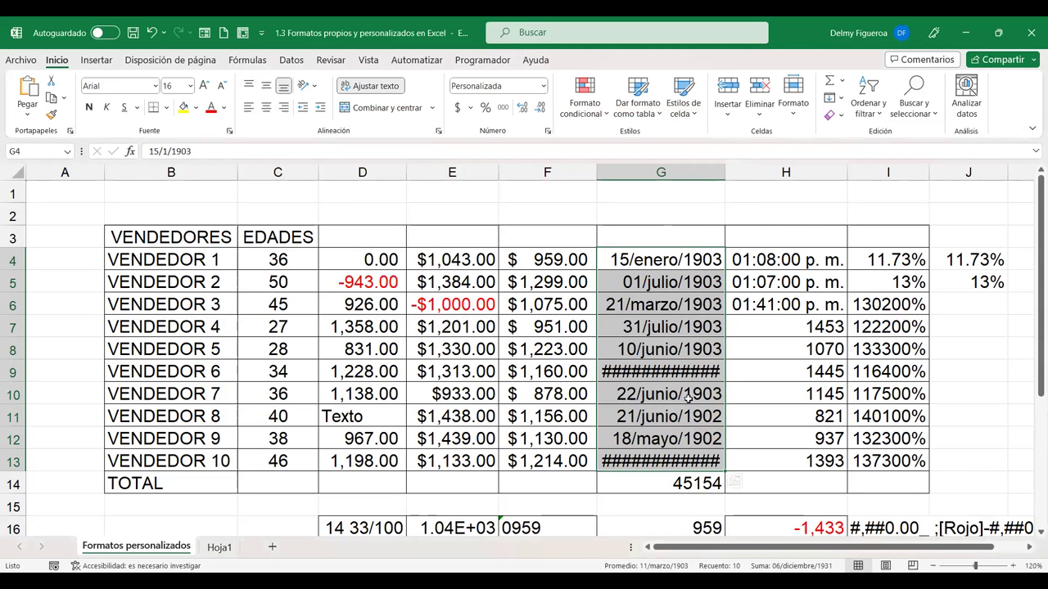
left_click(707, 373)
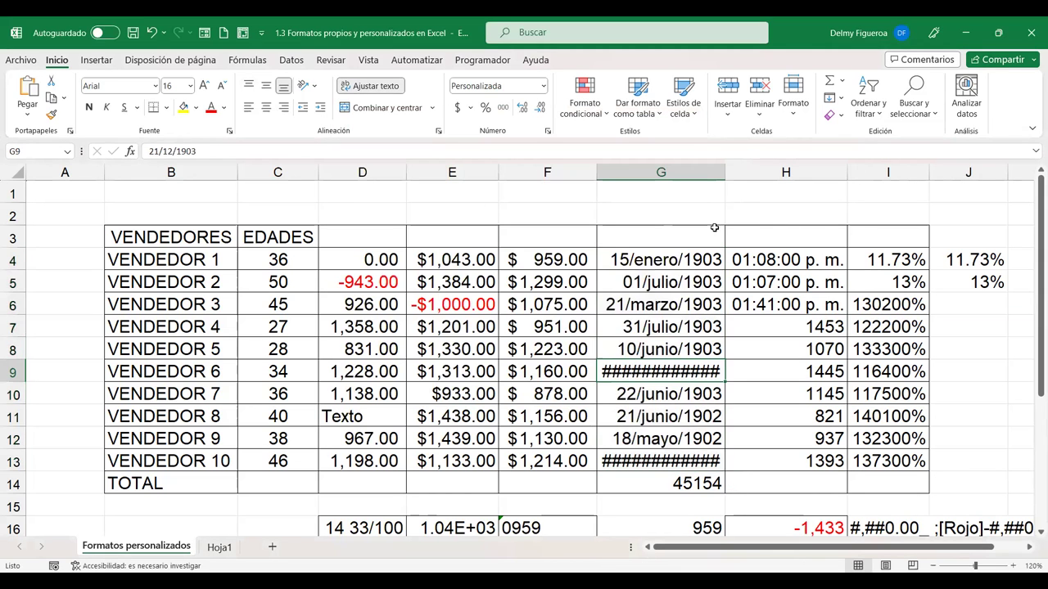
double_click(725, 173)
left_click_drag(755, 173, 734, 173)
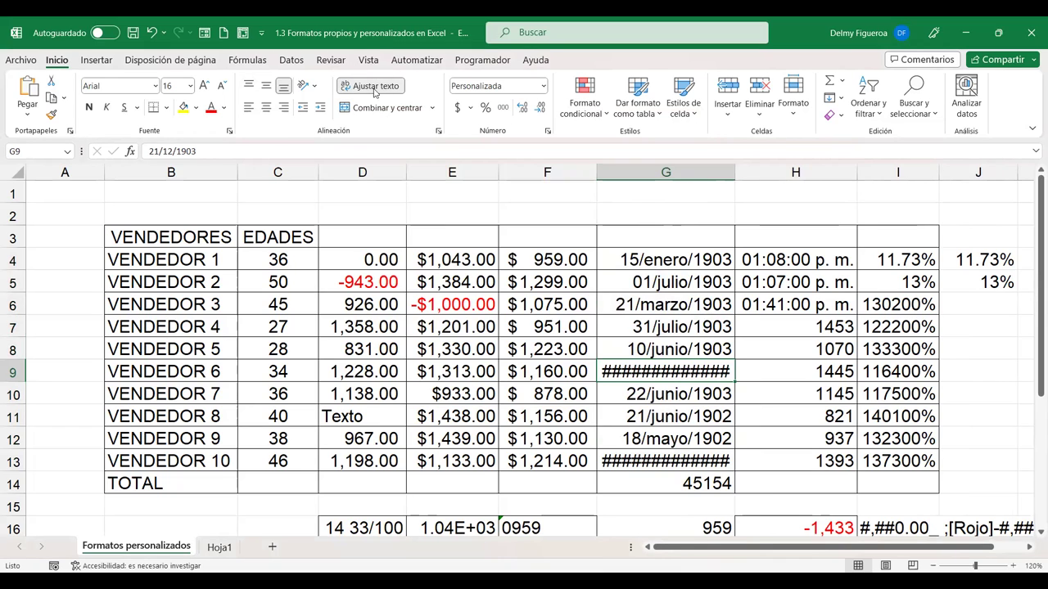
mouse_move(678, 259)
left_mouse_down()
mouse_move(676, 470)
mouse_move(678, 452)
left_mouse_up()
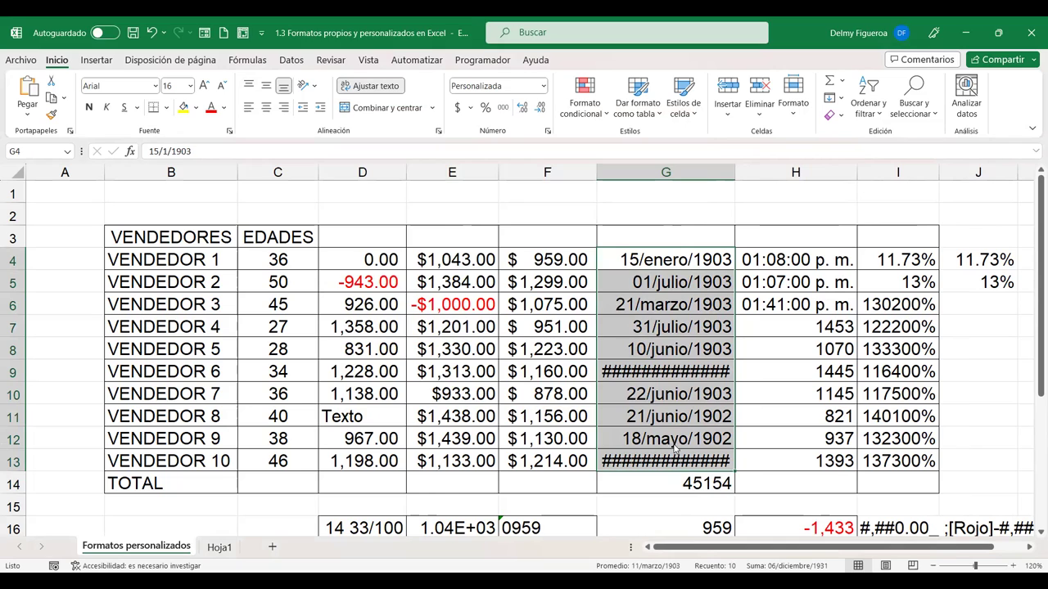
Turn off Ajustar texto and turn on Reducir hasta ajustar for the G4:G13 dates
key("ctrl+1")
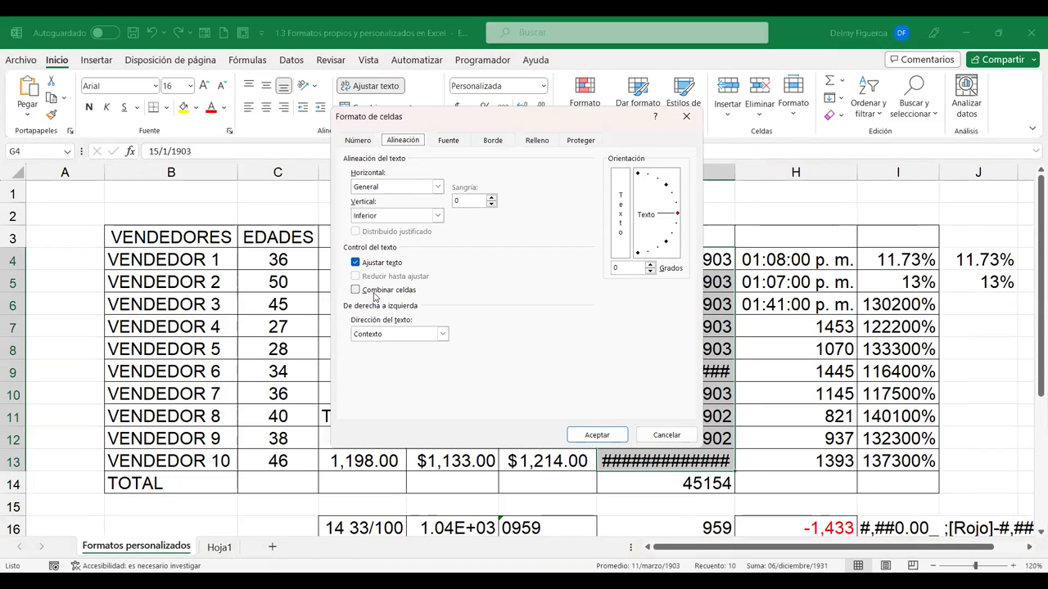
left_click(377, 263)
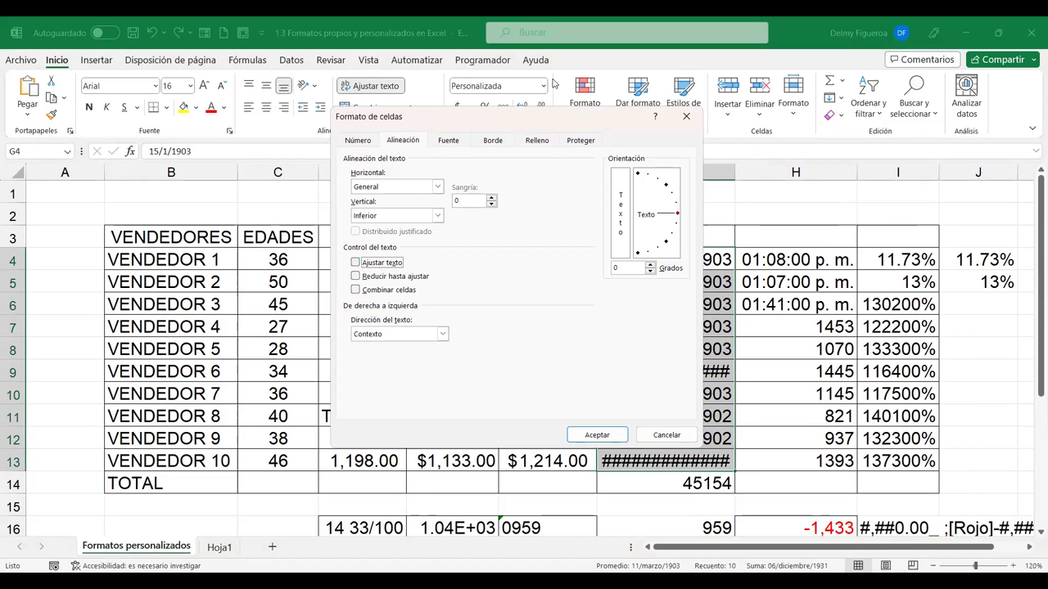
left_click_drag(549, 117, 387, 116)
left_click(195, 277)
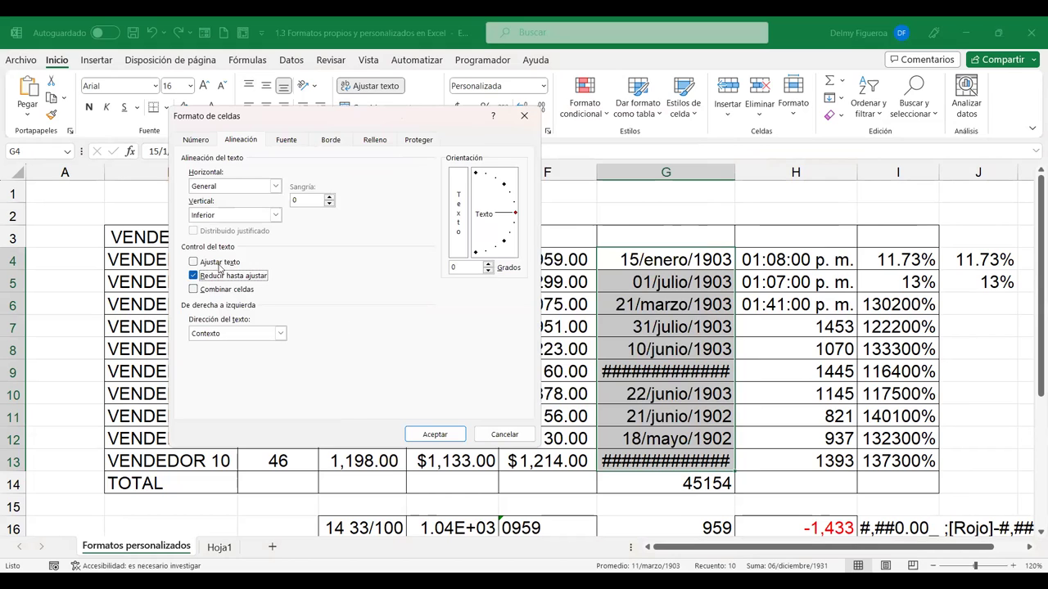
left_click(436, 441)
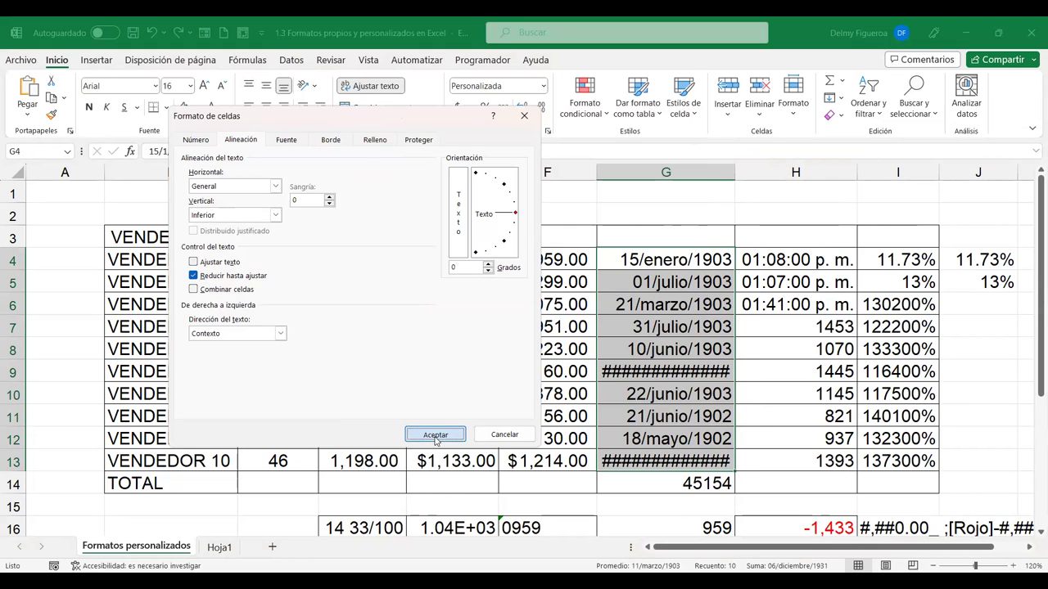
Check the shrunken dates in G9, G13, G7 and G10, keeping shrink to fit, then select G3
left_click(700, 372)
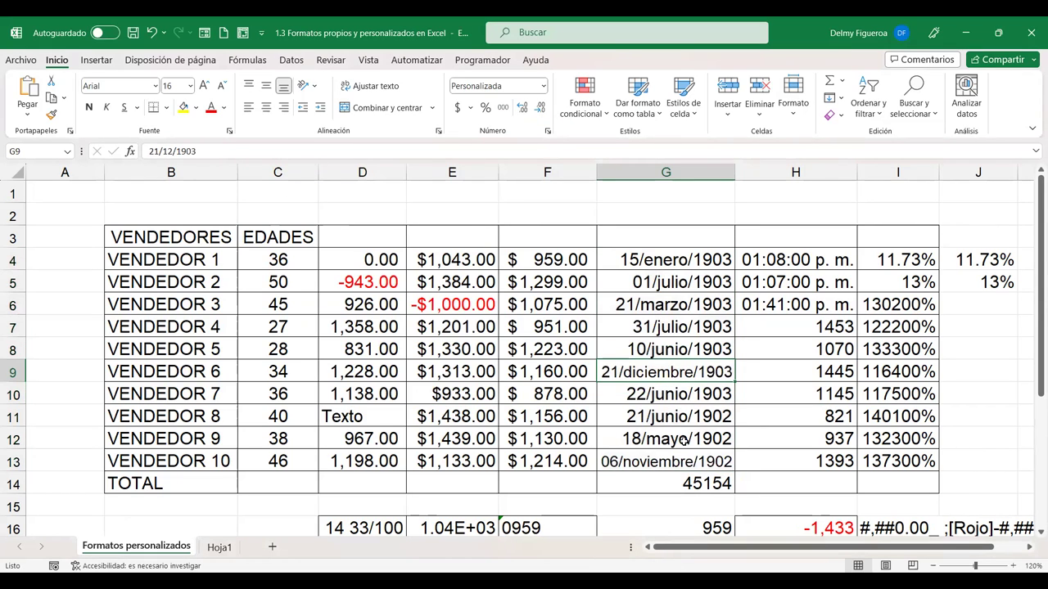
left_click(681, 463)
left_click(673, 366)
left_click(681, 325)
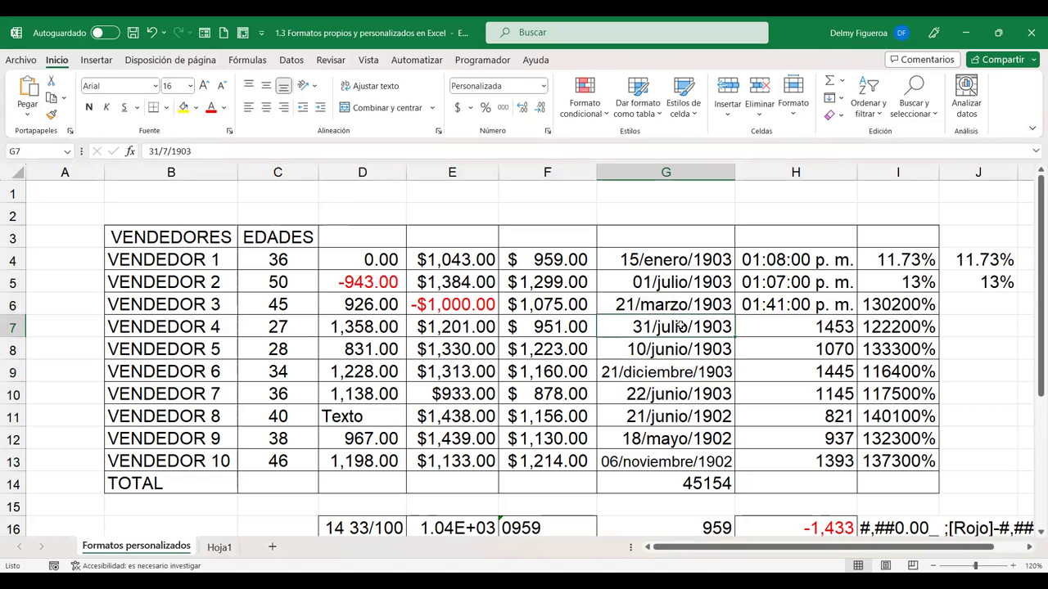
left_click(686, 390)
left_click(686, 370)
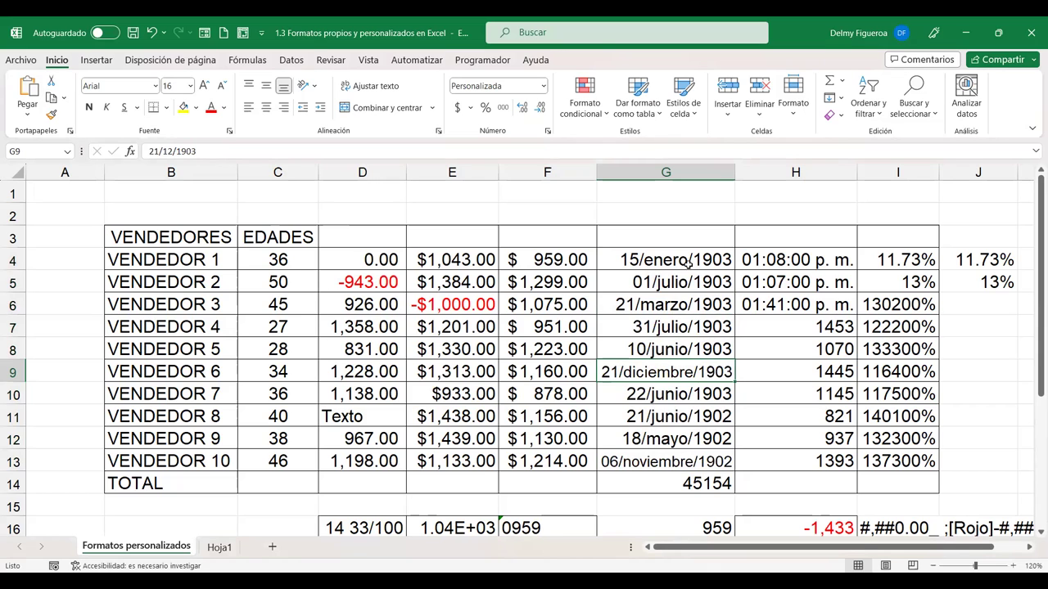
key("ctrl+1")
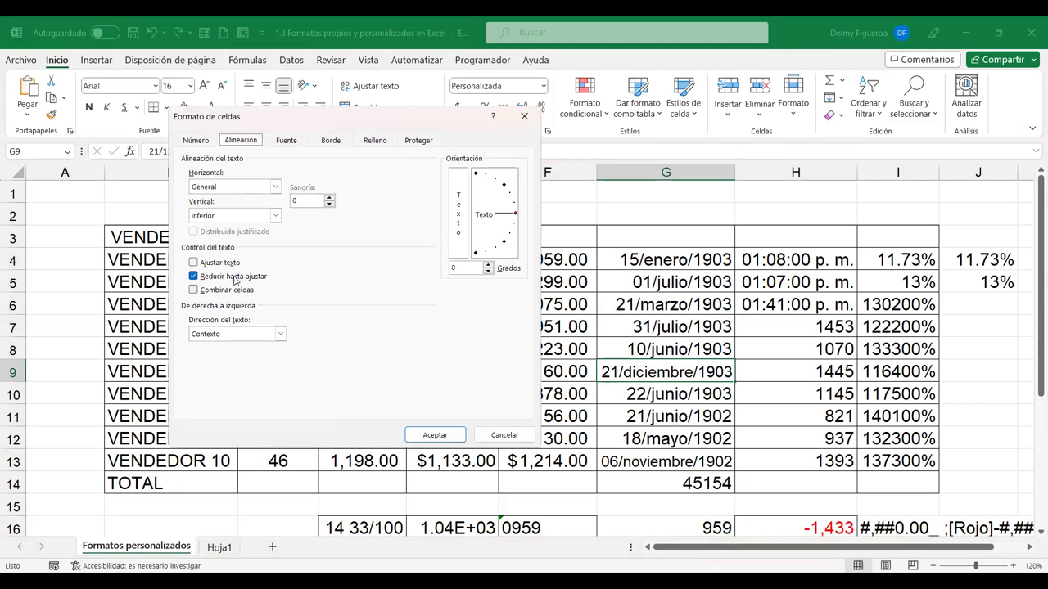
left_click(446, 434)
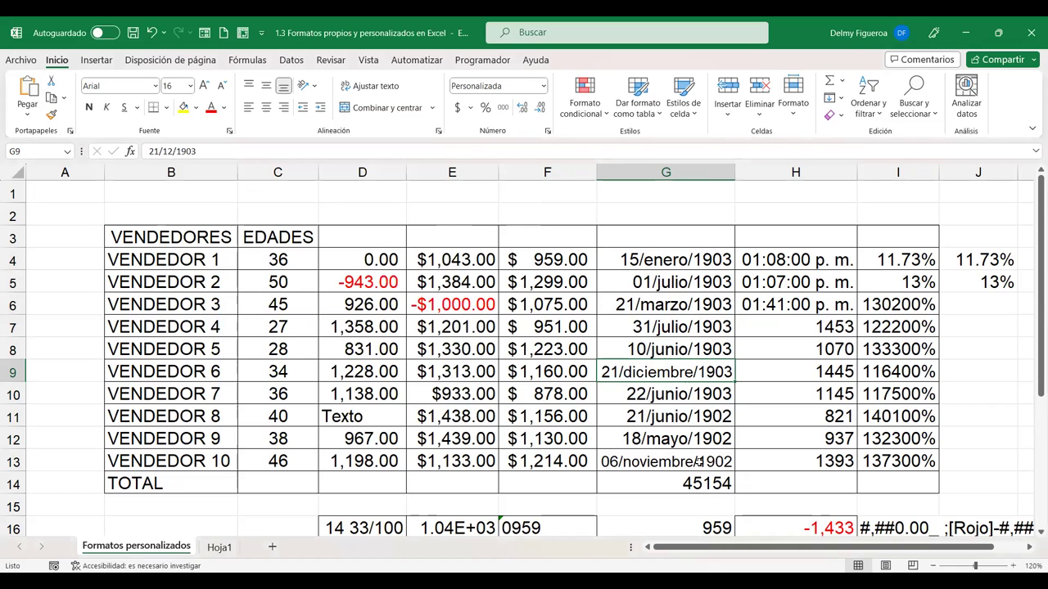
left_click_drag(681, 260, 683, 280)
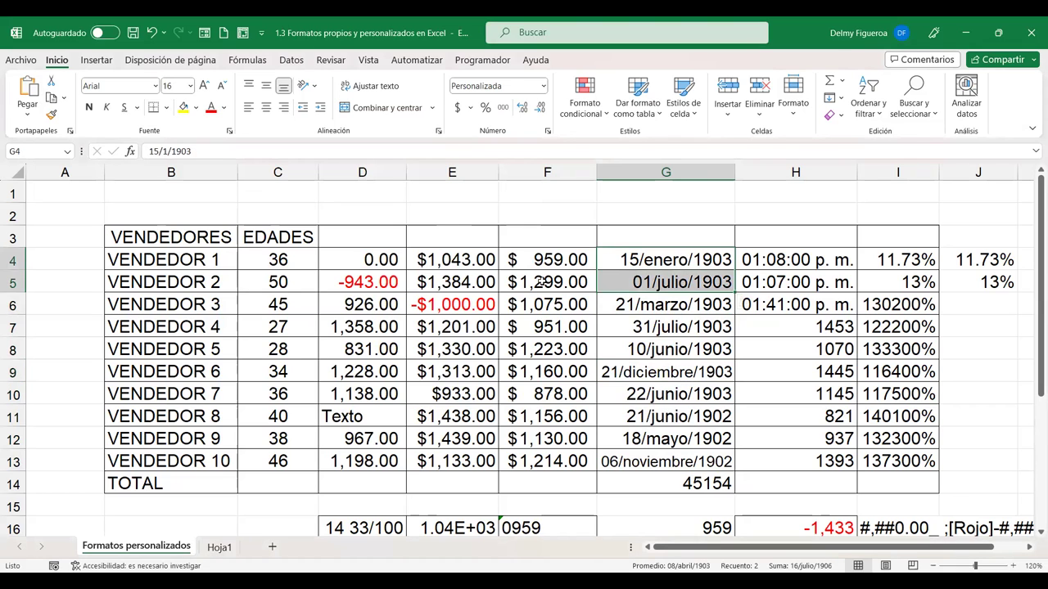
left_click(620, 236)
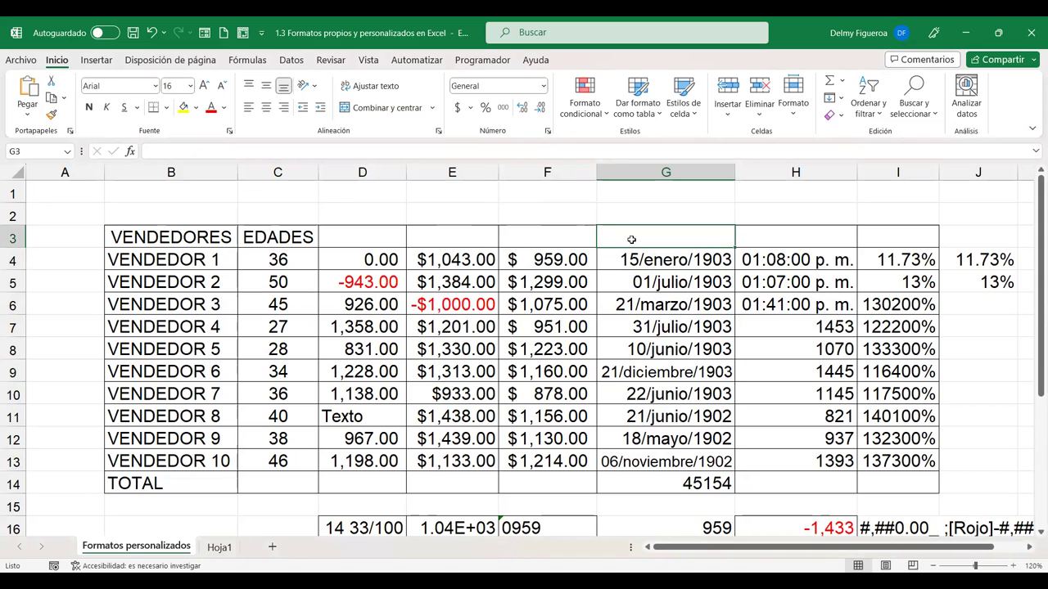
Switch to the Hoja1 sheet and select the header cells E3:I3
left_click_drag(381, 234, 878, 236)
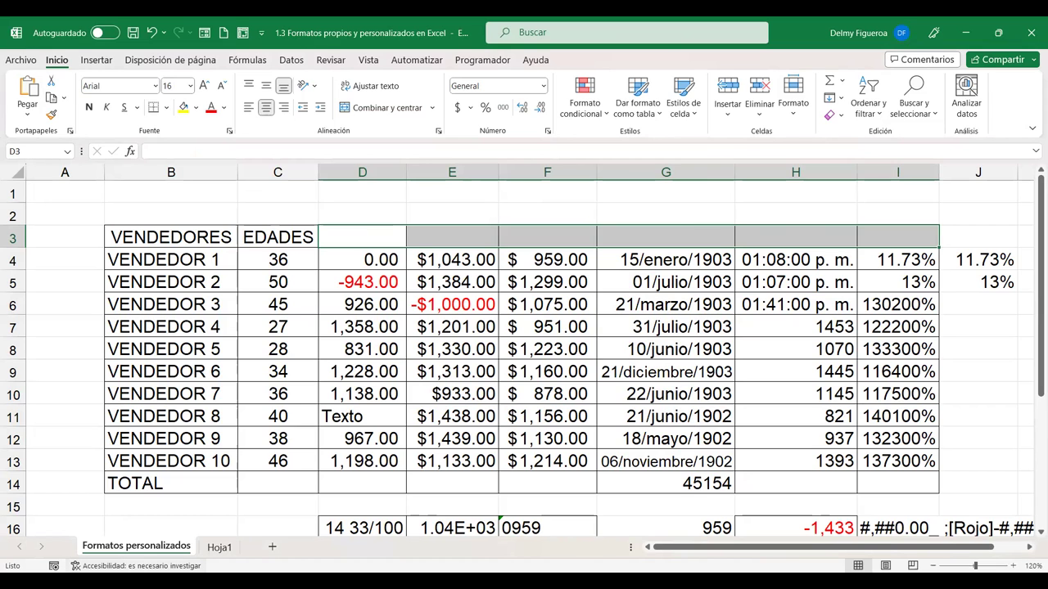
left_click(219, 547)
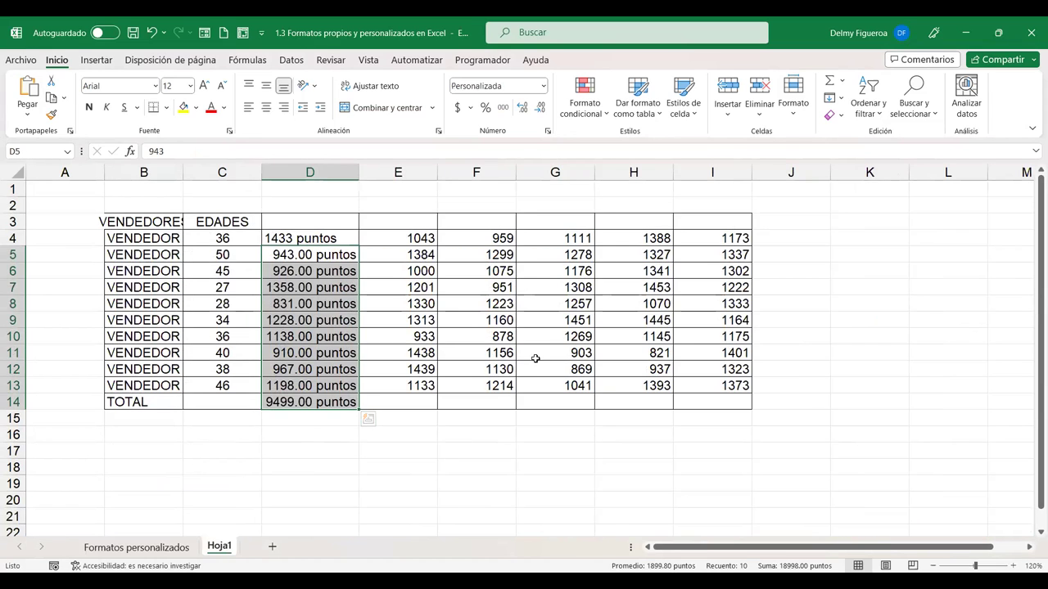
left_click(442, 288)
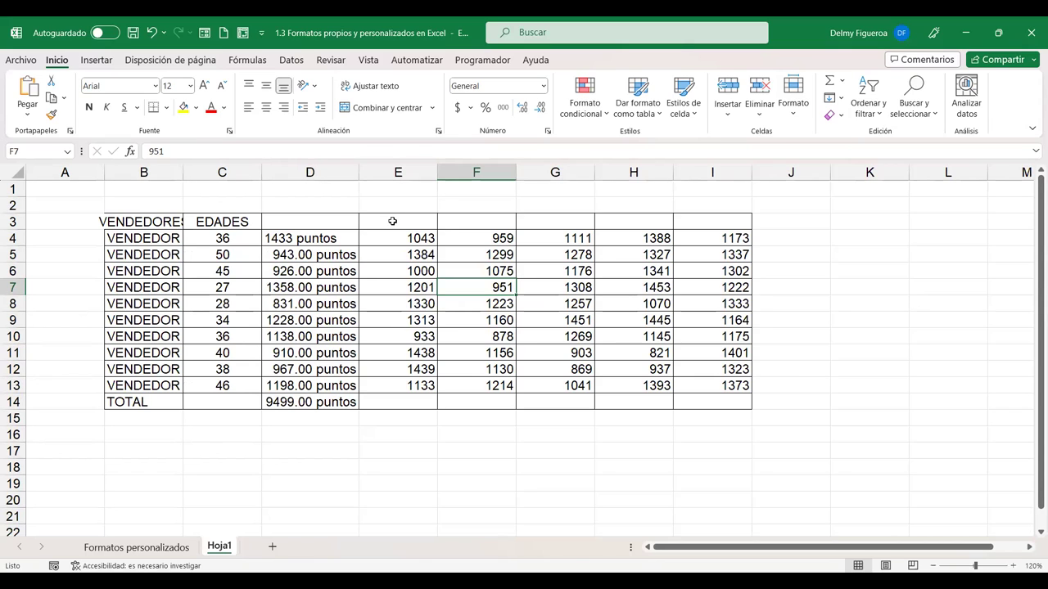
left_click_drag(392, 221, 712, 225)
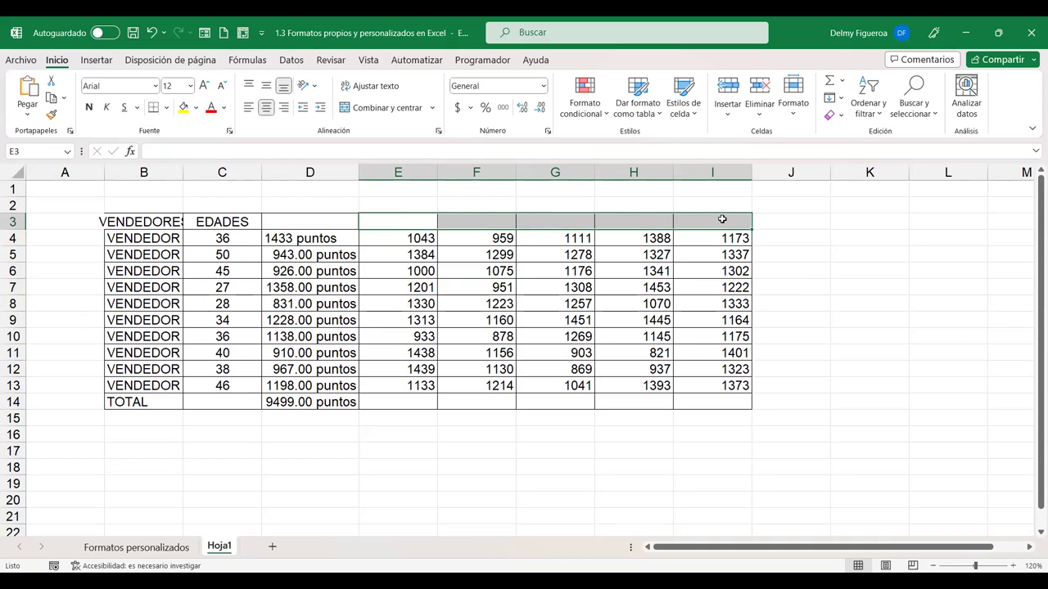
Merge E3:I3 into a single centered cell with Combinar y centrar
right_click(619, 222)
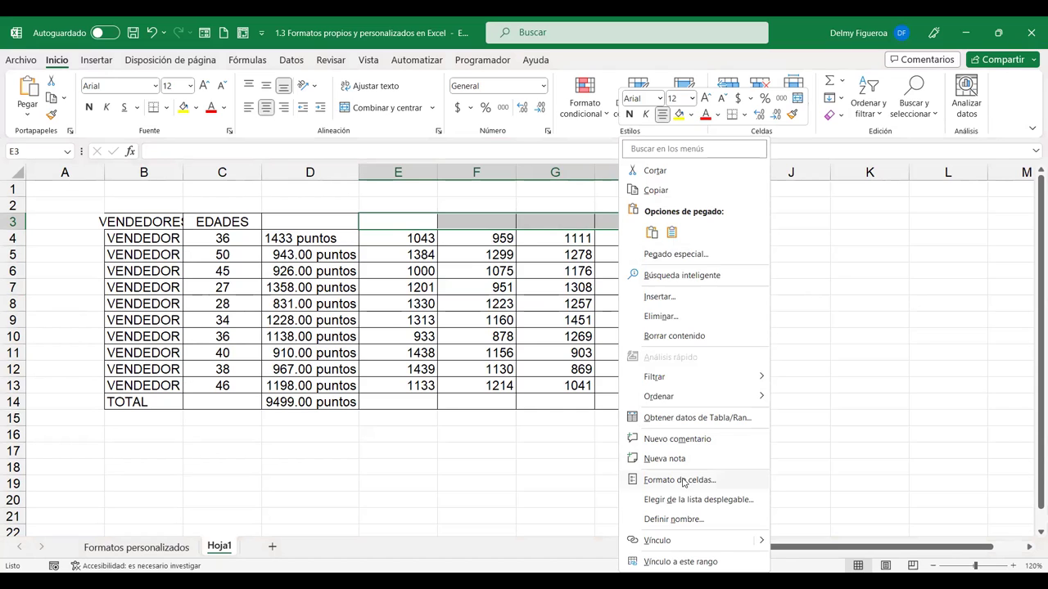
left_click(682, 479)
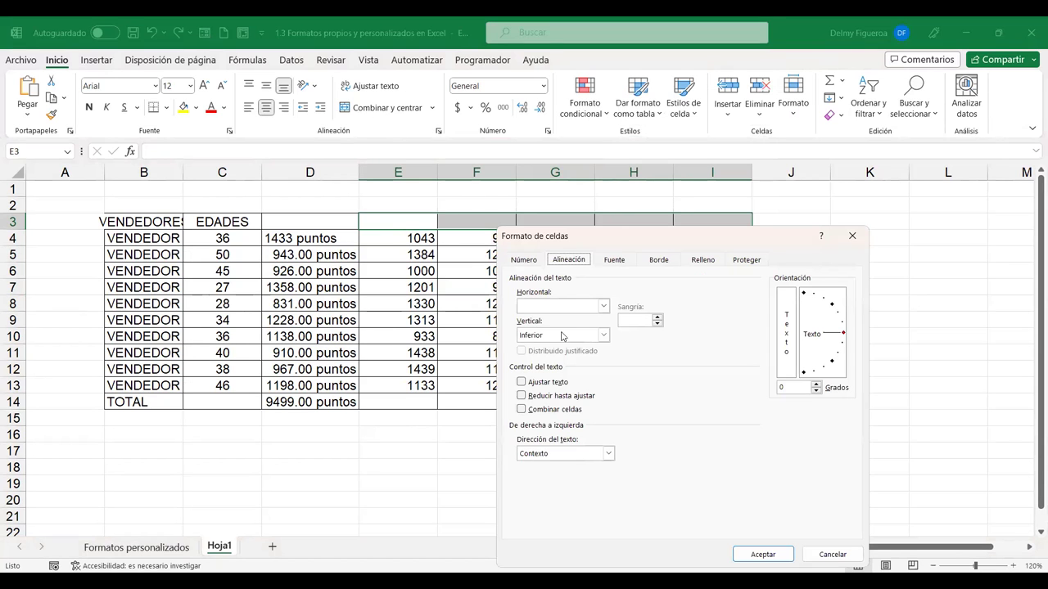
left_click(567, 411)
left_click_drag(789, 242, 784, 171)
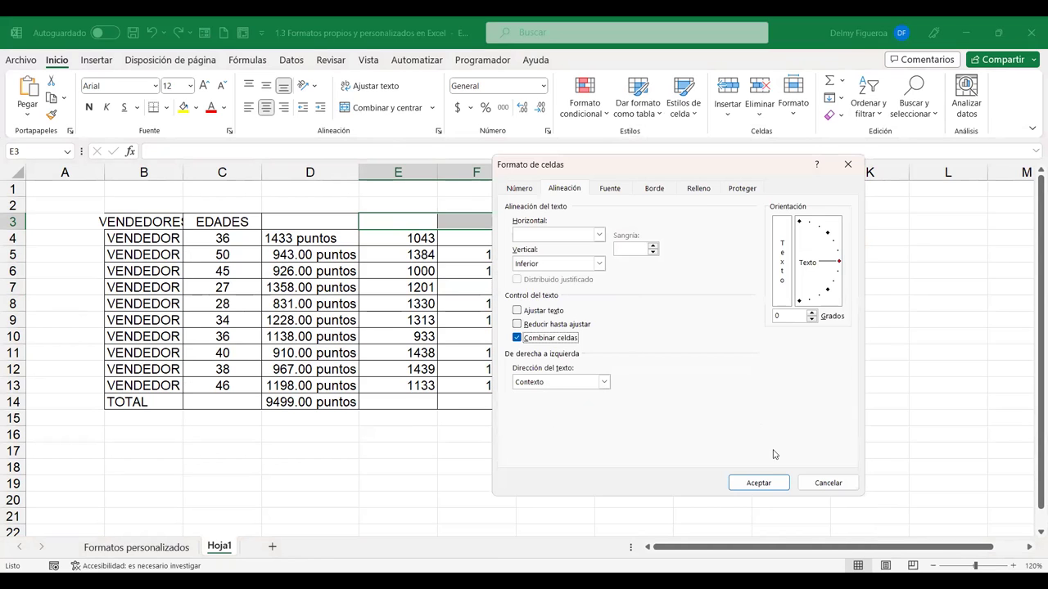
left_click(828, 483)
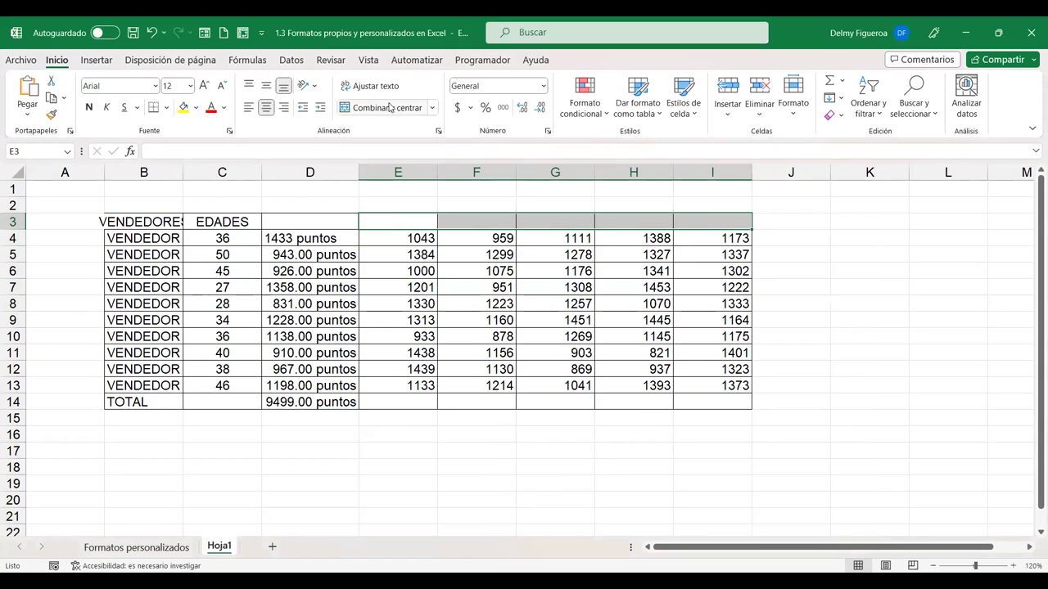
left_click(389, 108)
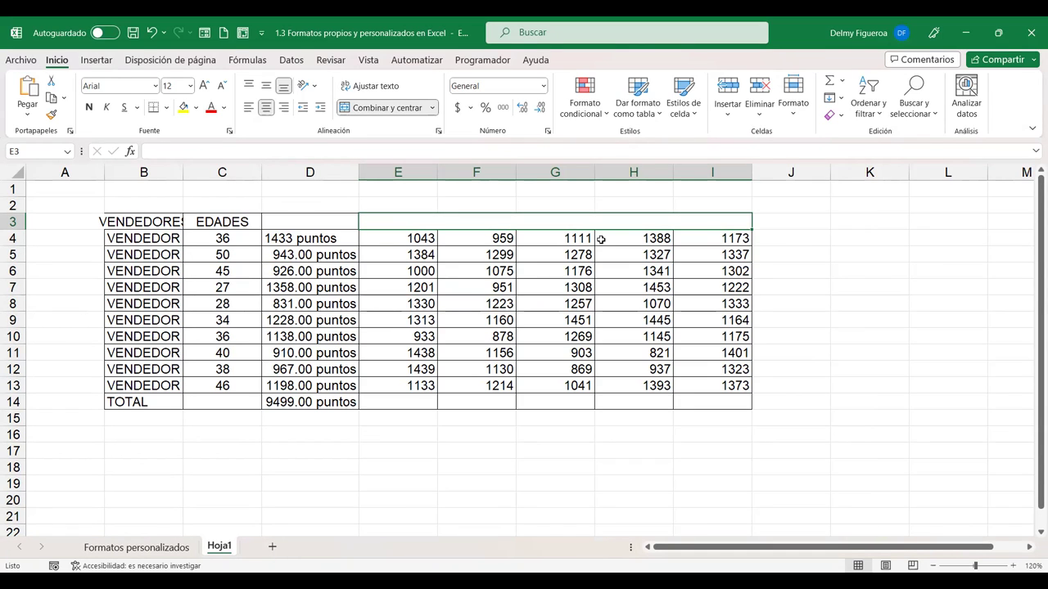
Enter the header text VENTAS in the merged E3:I3 cell
type("VENTAS")
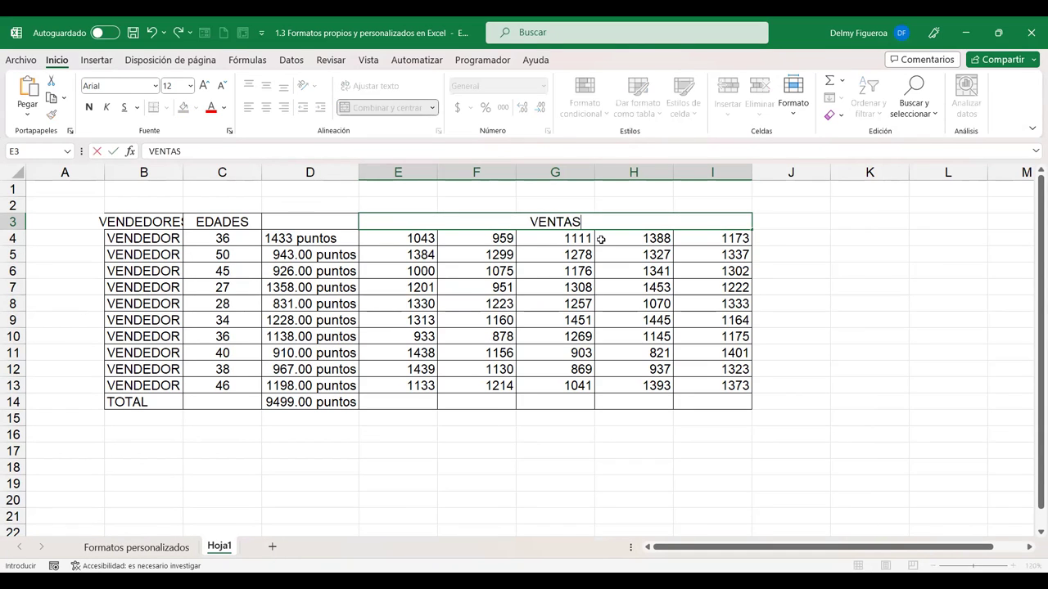
key("Return")
left_click(598, 223)
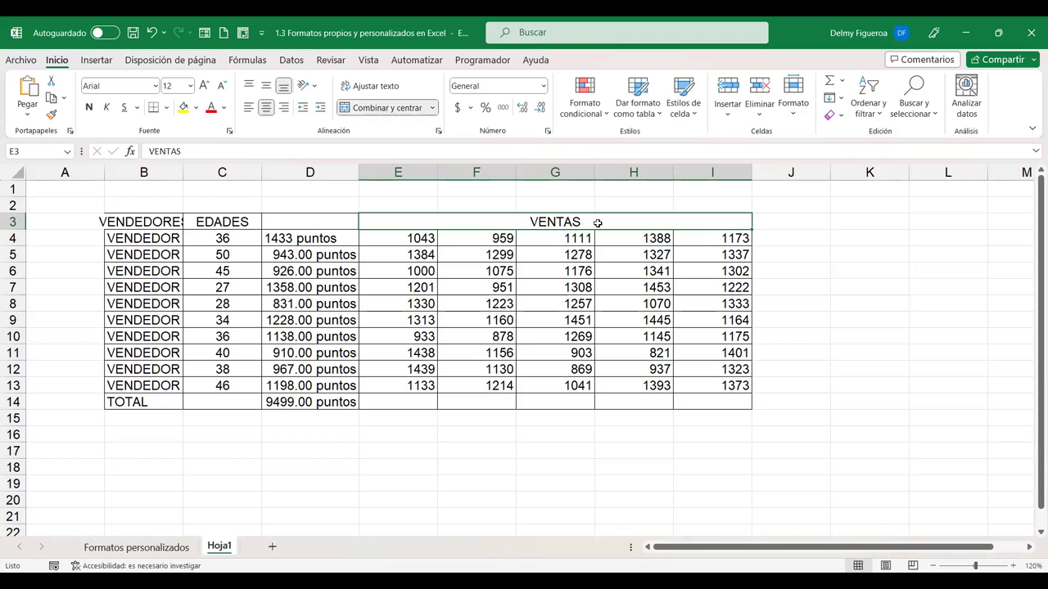
Rotate VENTAS to 45 degrees and make row 3 taller to show it
key("ctrl+1")
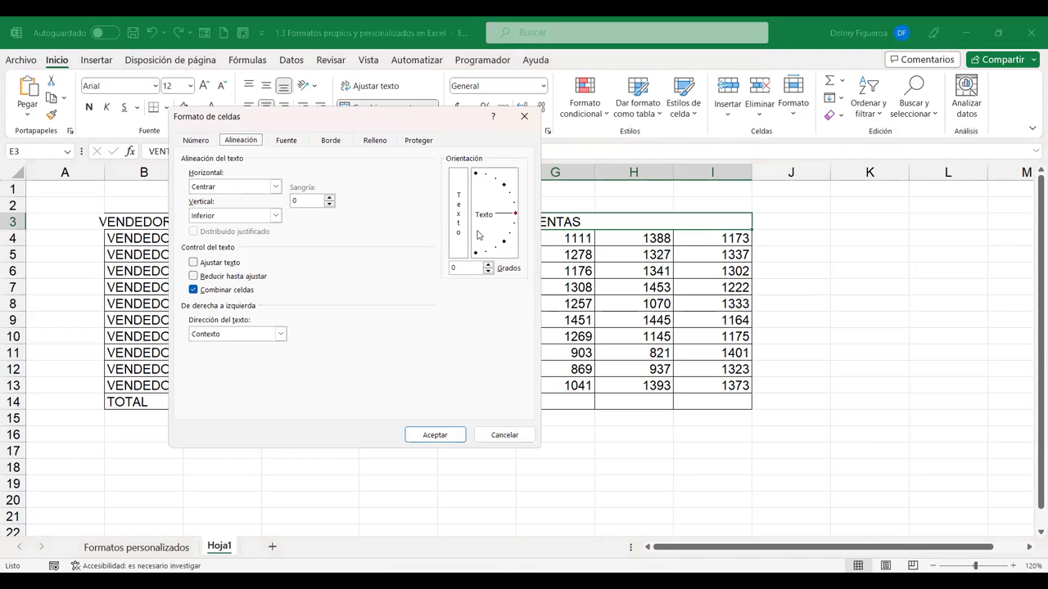
left_click(280, 334)
left_click(463, 321)
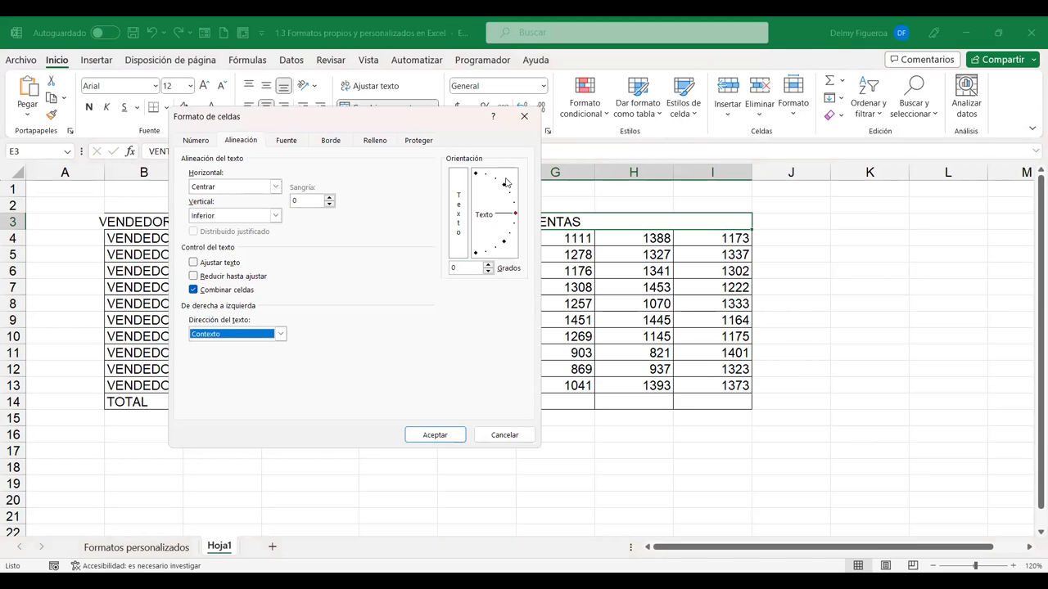
left_click(505, 188)
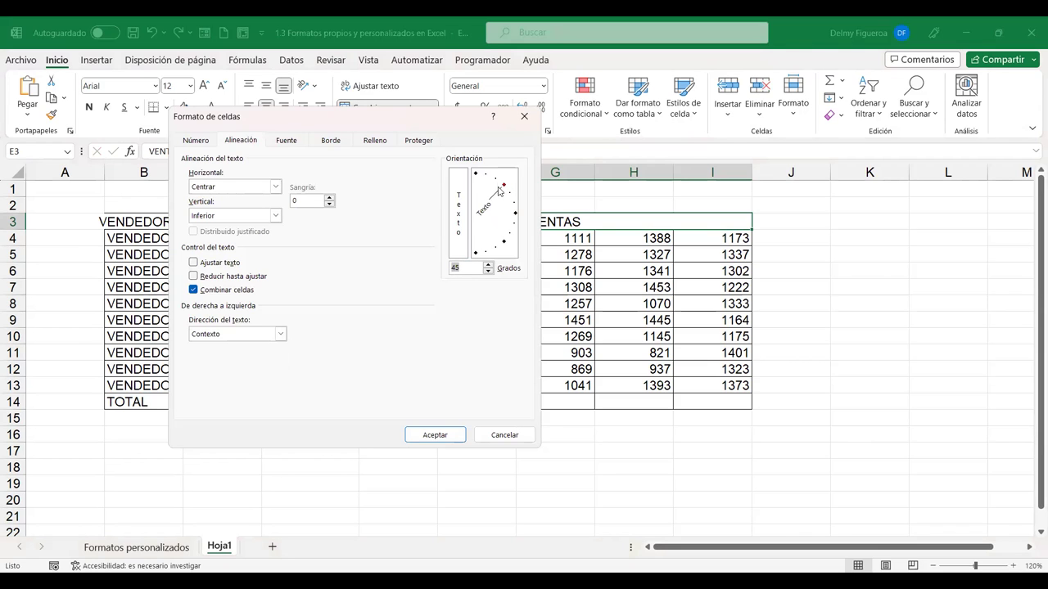
left_click(438, 436)
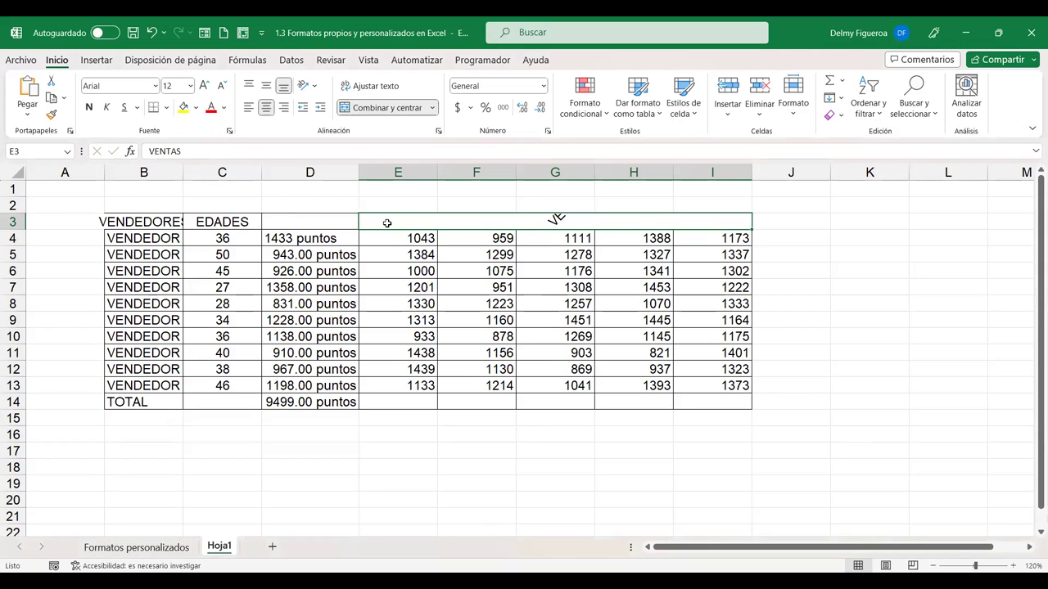
mouse_move(15, 230)
left_mouse_down()
mouse_move(13, 264)
mouse_move(17, 248)
left_mouse_up()
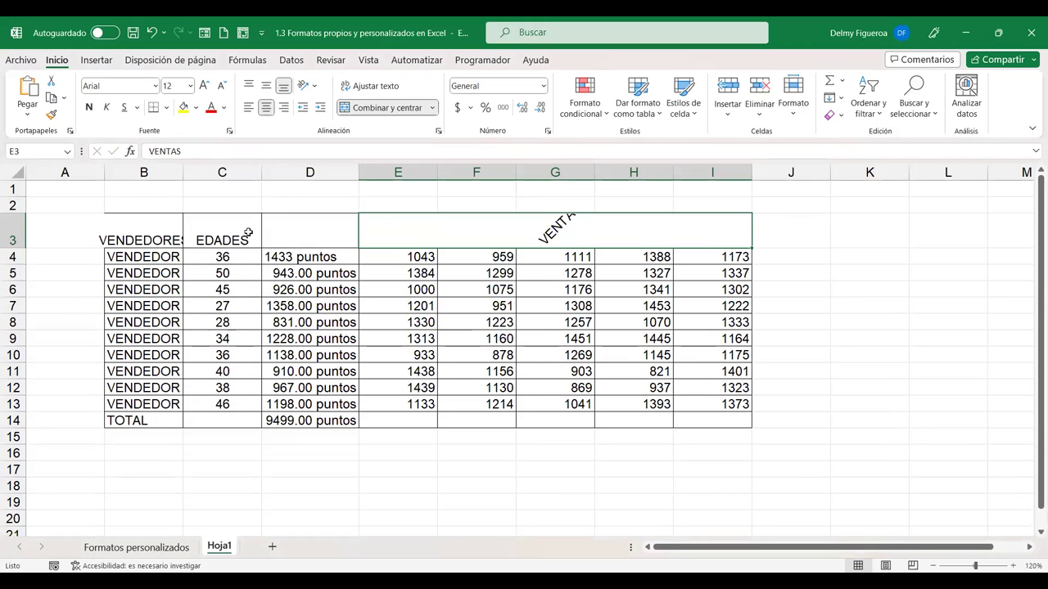
left_click_drag(16, 249, 19, 258)
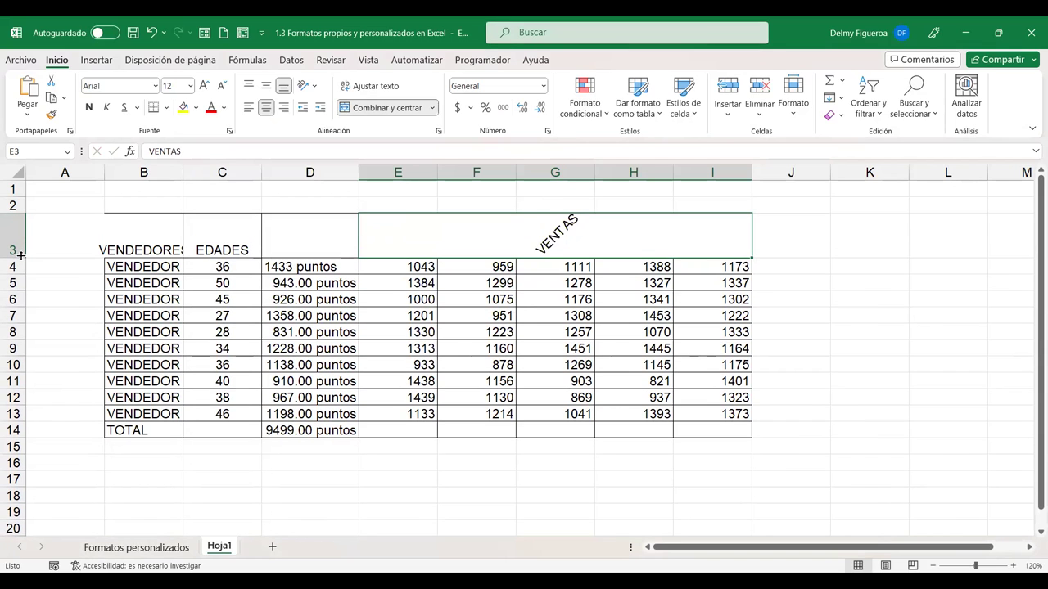
Set C3's EDADES to vertically stacked text and heighten row 3 to fit it
left_click(231, 238)
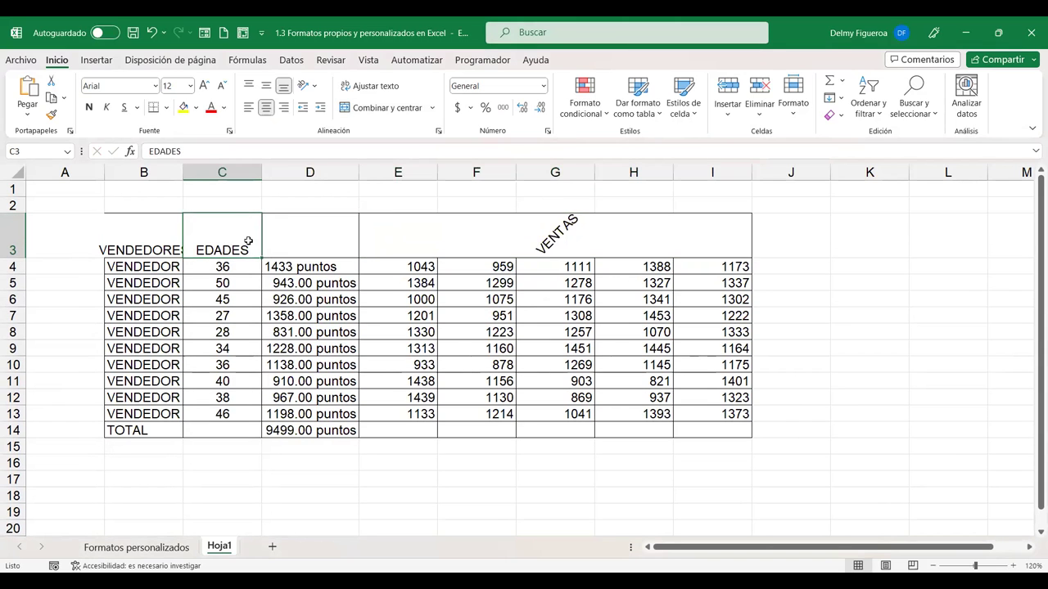
key("ctrl+1")
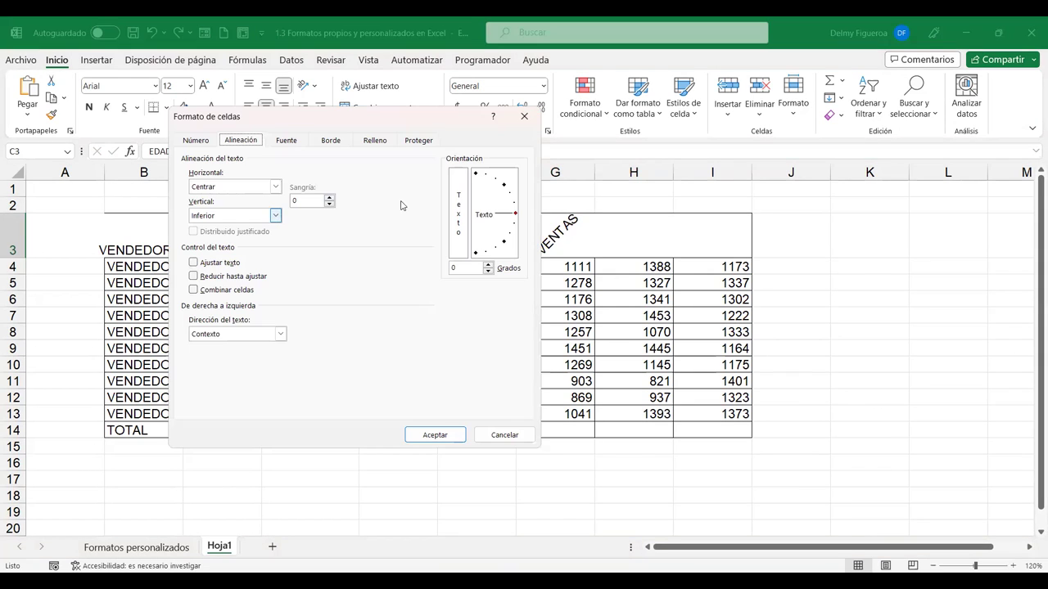
left_click(461, 196)
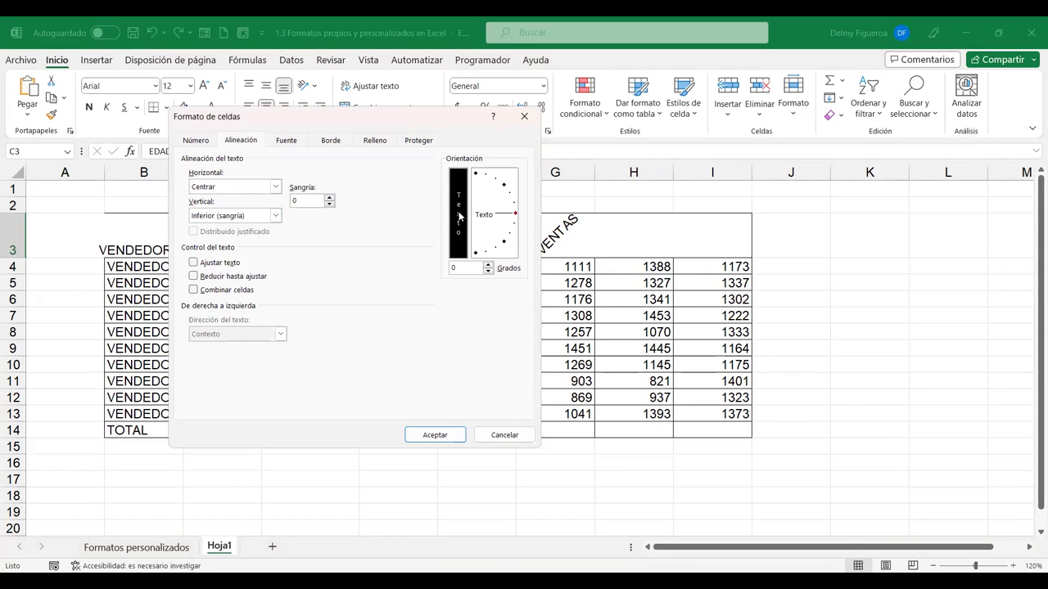
left_click(436, 433)
left_click_drag(16, 258, 17, 321)
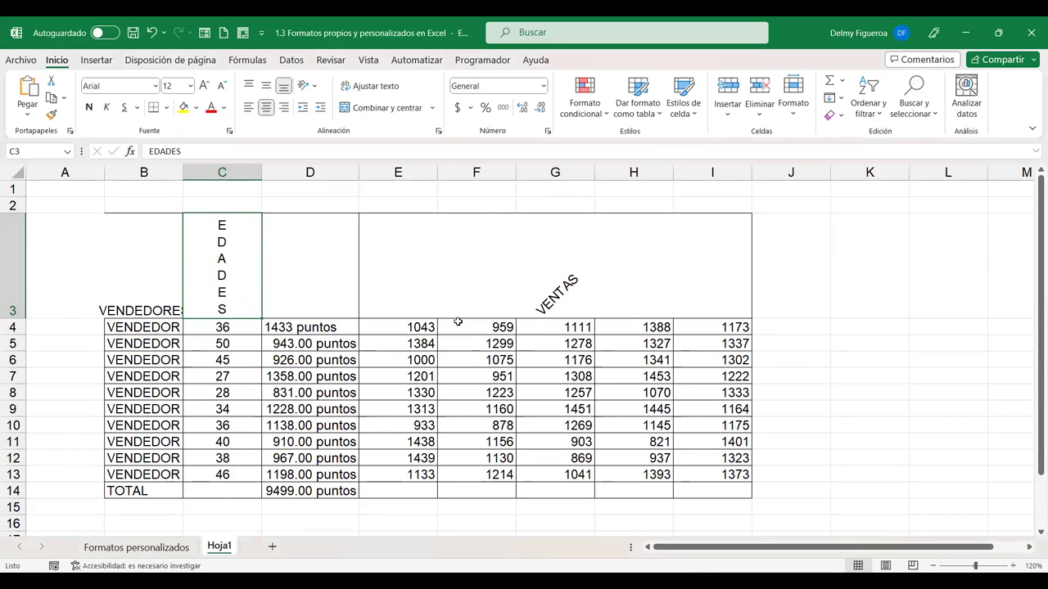
key("ctrl+1")
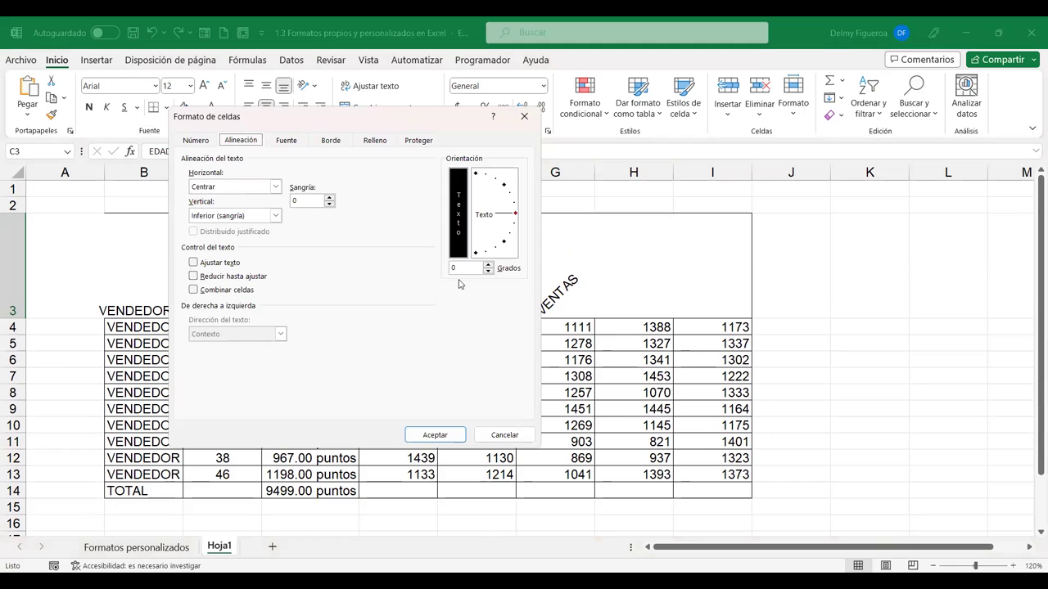
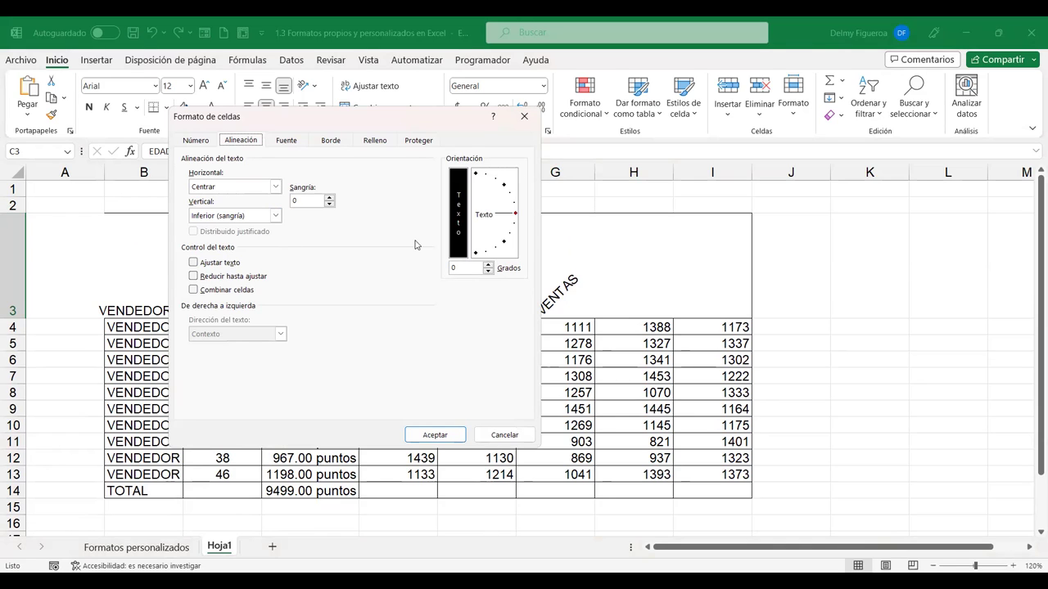
Browse the Fuente tab's underline and colour options, then cancel, keeping black text unchanged
left_click(288, 140)
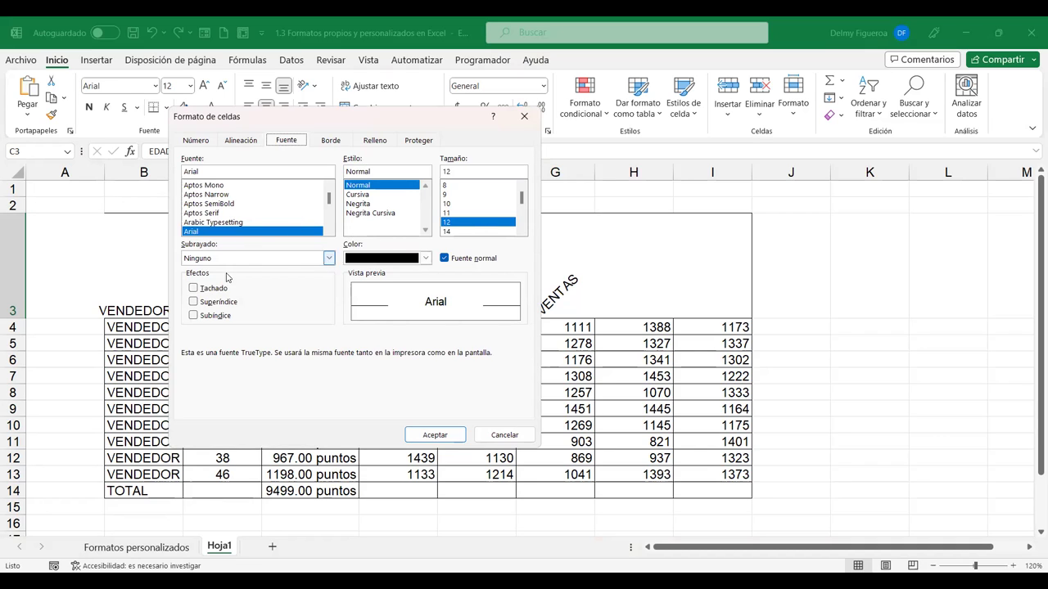
left_click(287, 259)
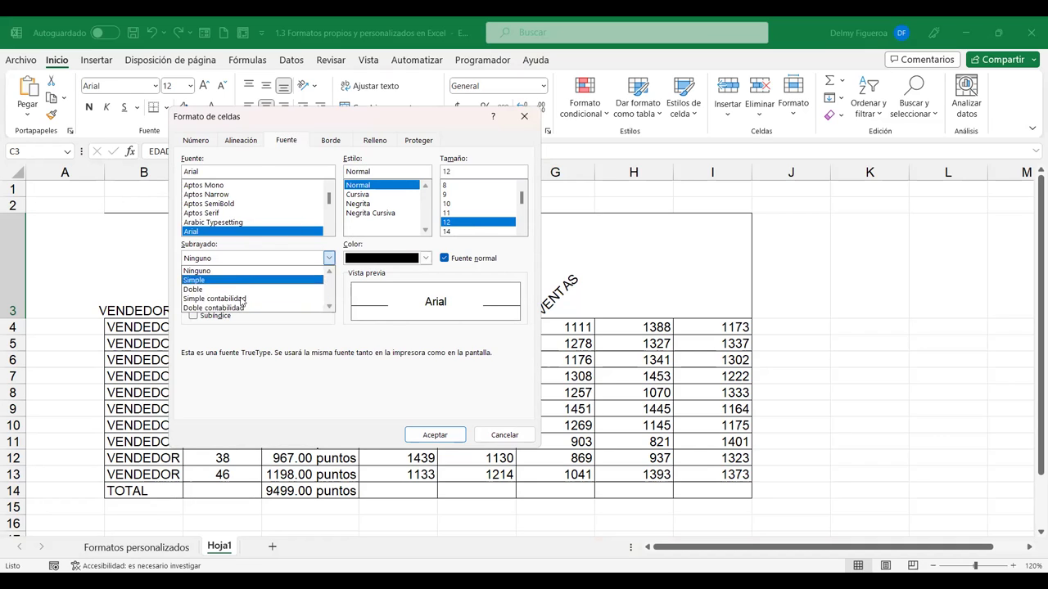
left_click(403, 260)
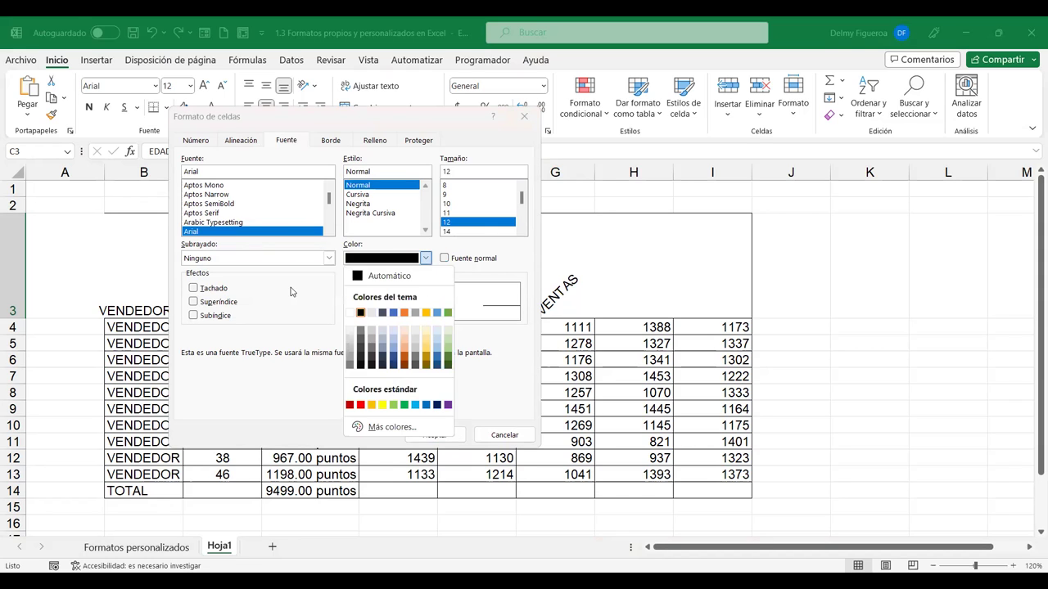
left_click(291, 291)
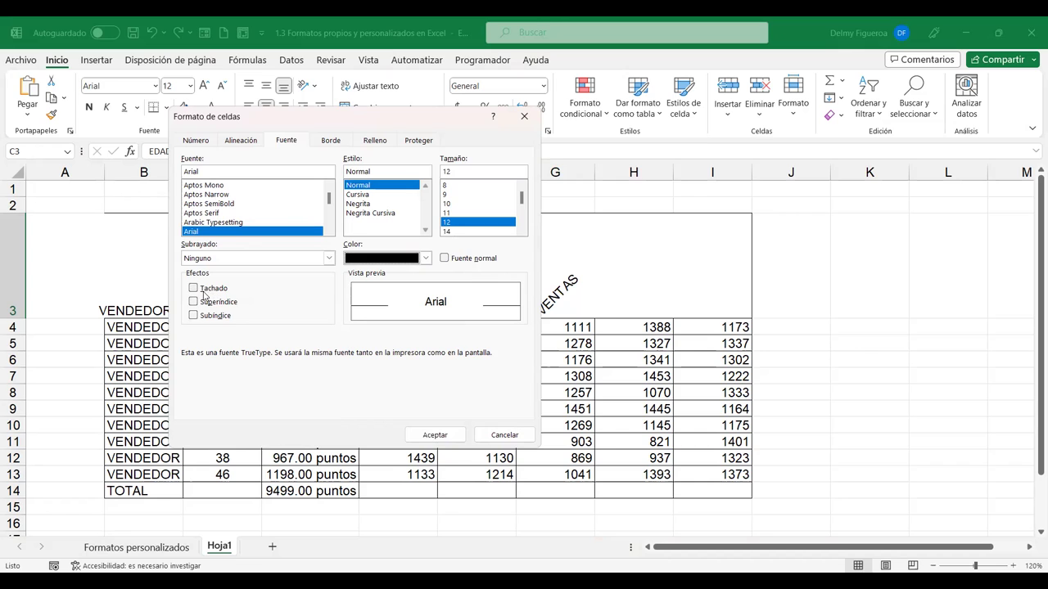
left_click(505, 434)
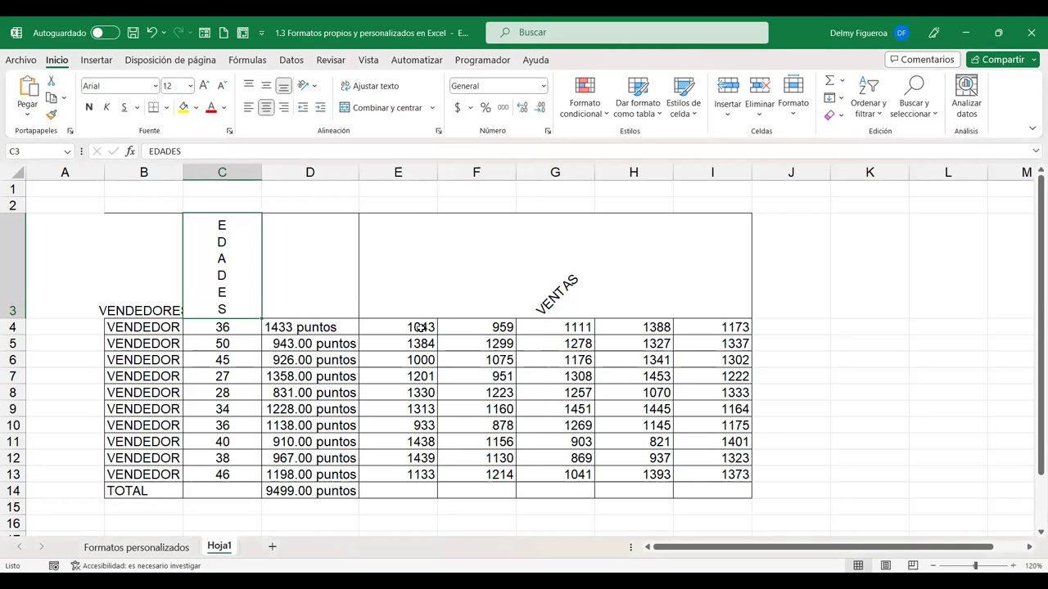
Enlarge the font of the entire sheet to size 16
left_click(722, 327)
left_click(17, 169)
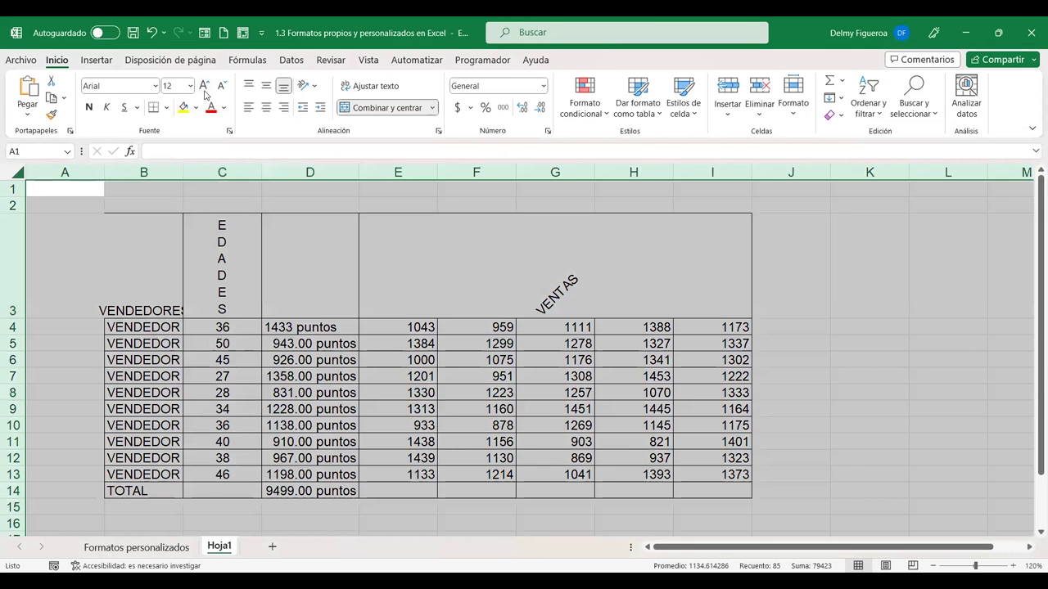
left_click(205, 85)
left_click(205, 85)
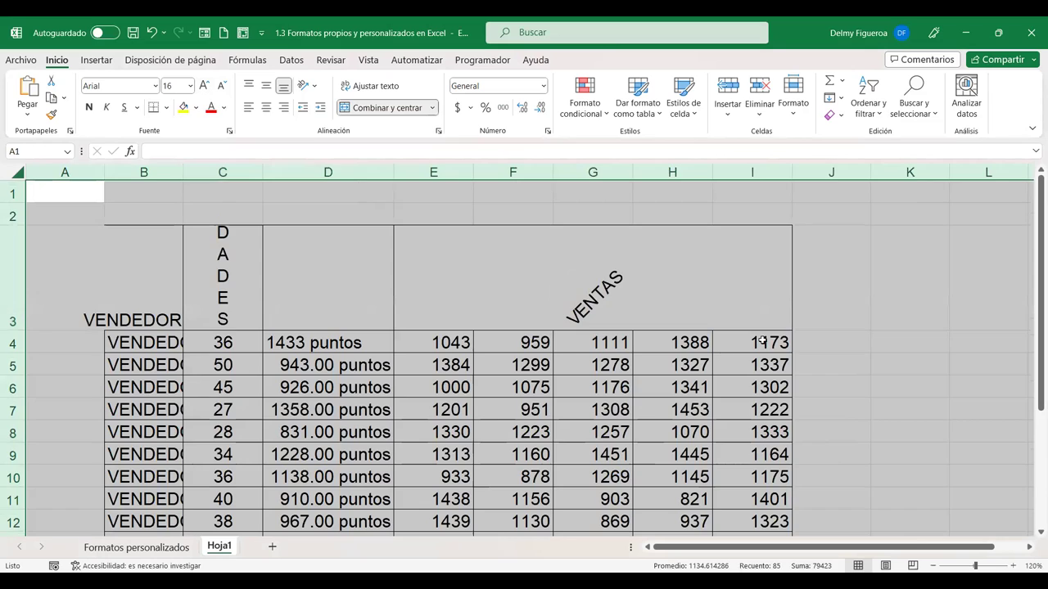
Apply strikethrough to the value 1173 in cell I4
left_click(770, 337)
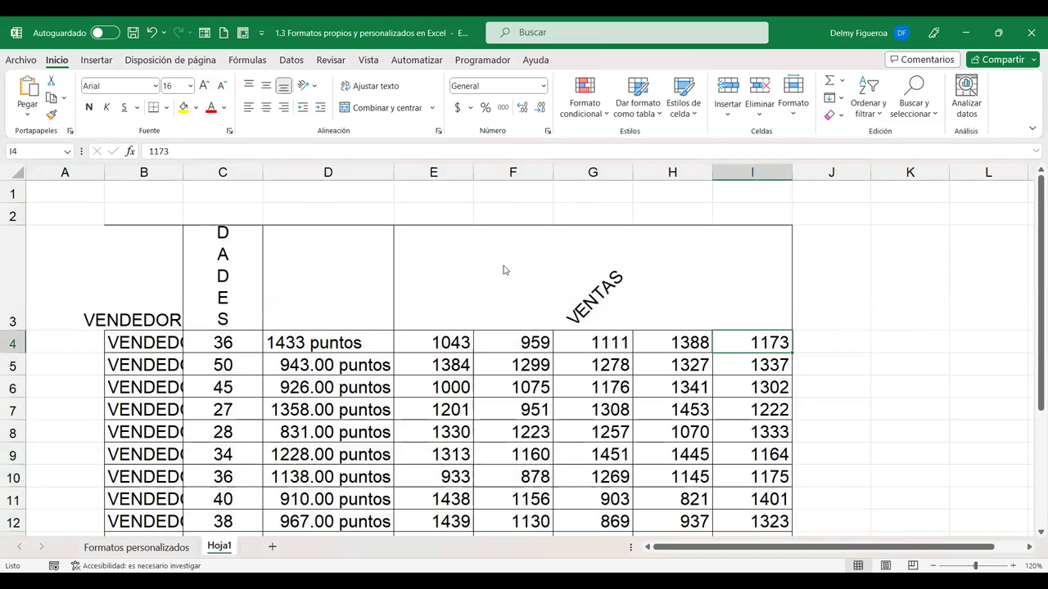
key("ctrl+1")
left_click(193, 289)
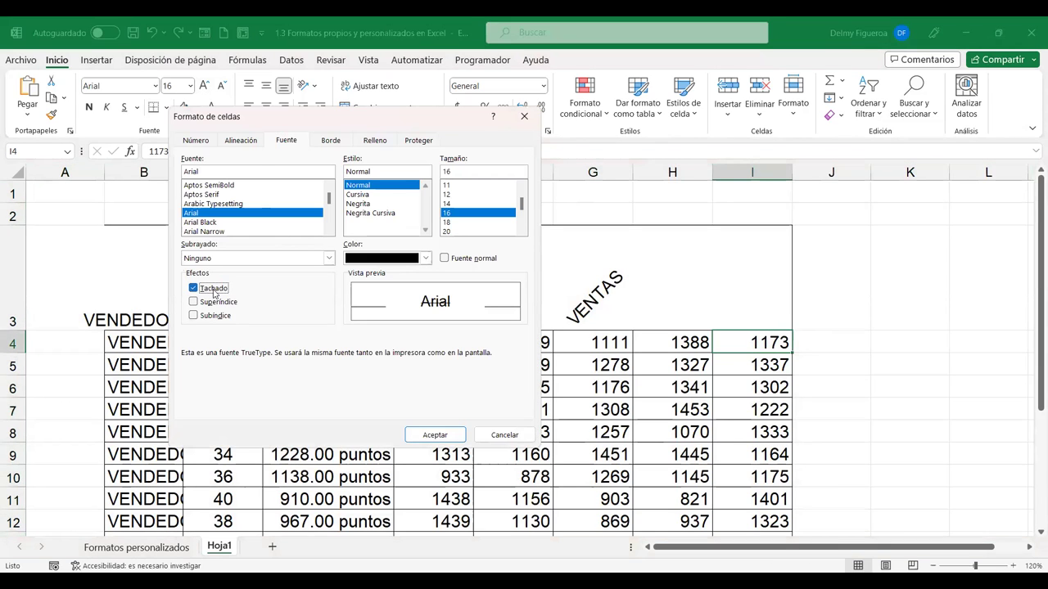
left_click(434, 435)
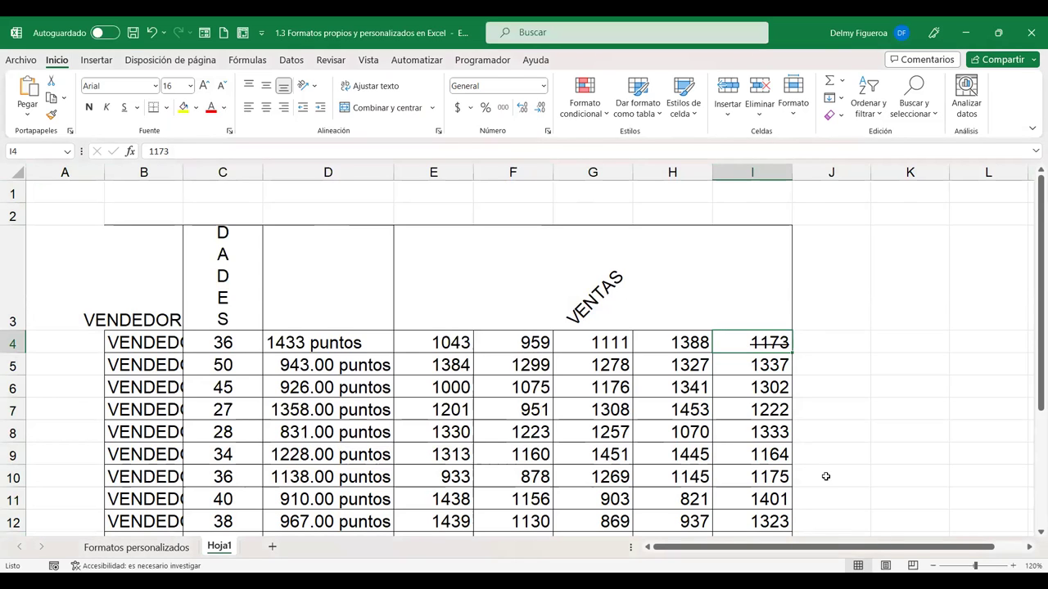
scroll(827, 475, "down", 1)
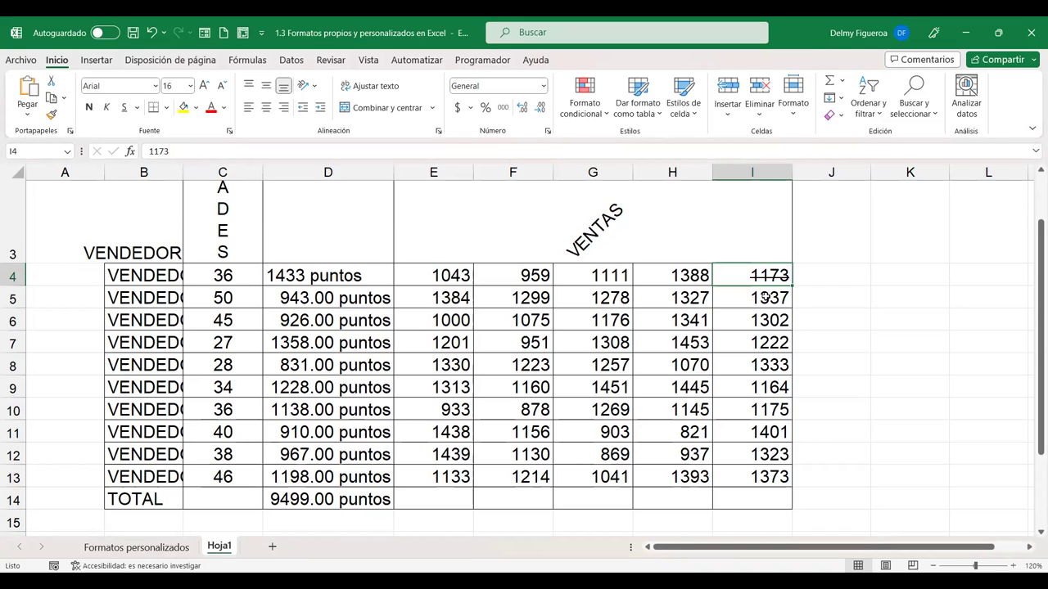
left_click(766, 296)
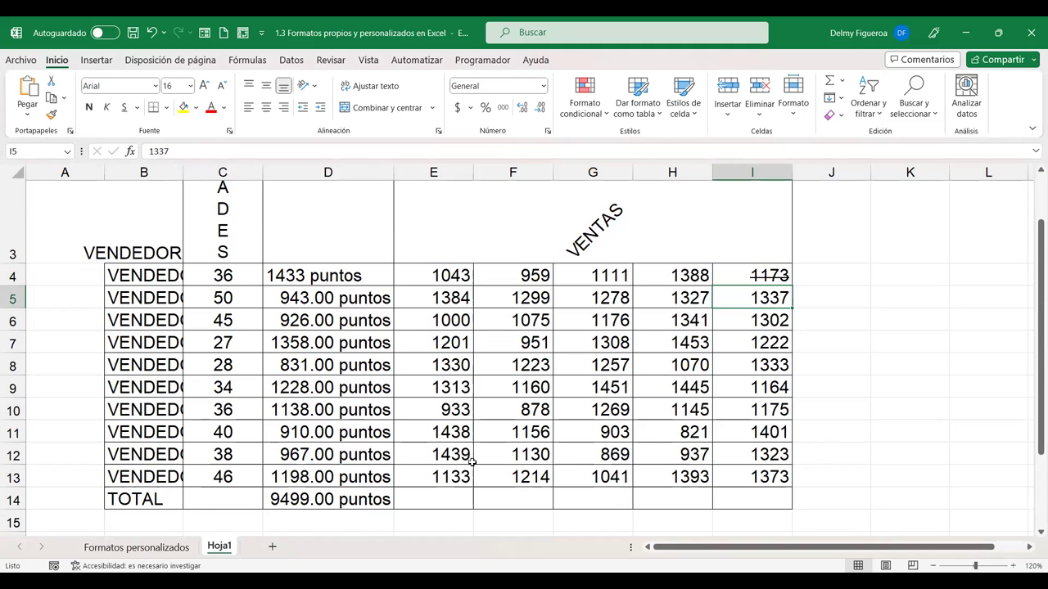
Type 'Superíndice' in B16 and 'Subíndice' in B17, then autofit column B to VENDEDOR 10
scroll(501, 478, "down", 1)
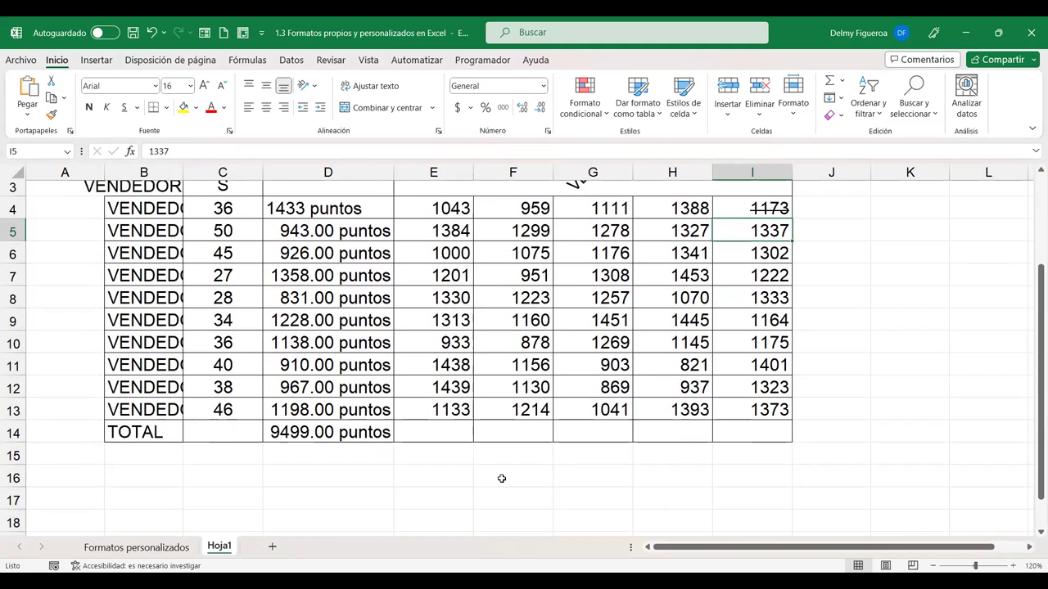
left_click(159, 411)
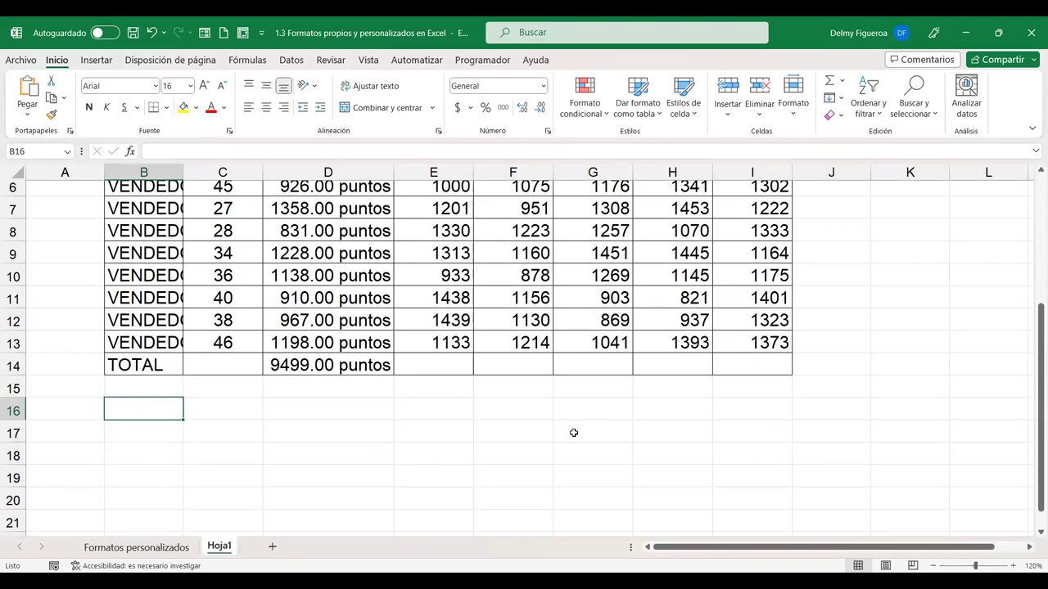
key("ctrl+1")
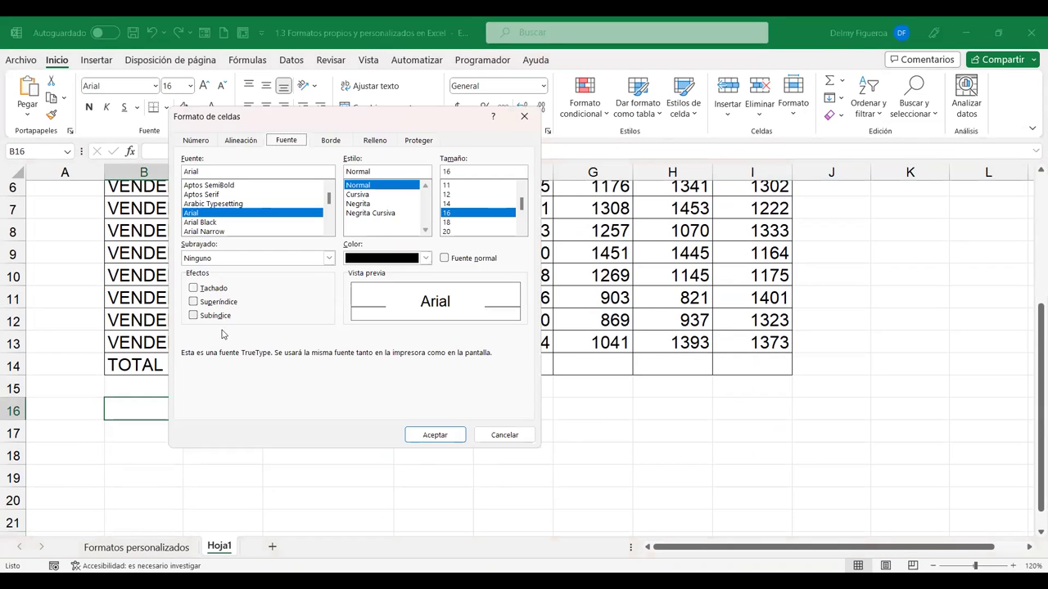
key("Escape")
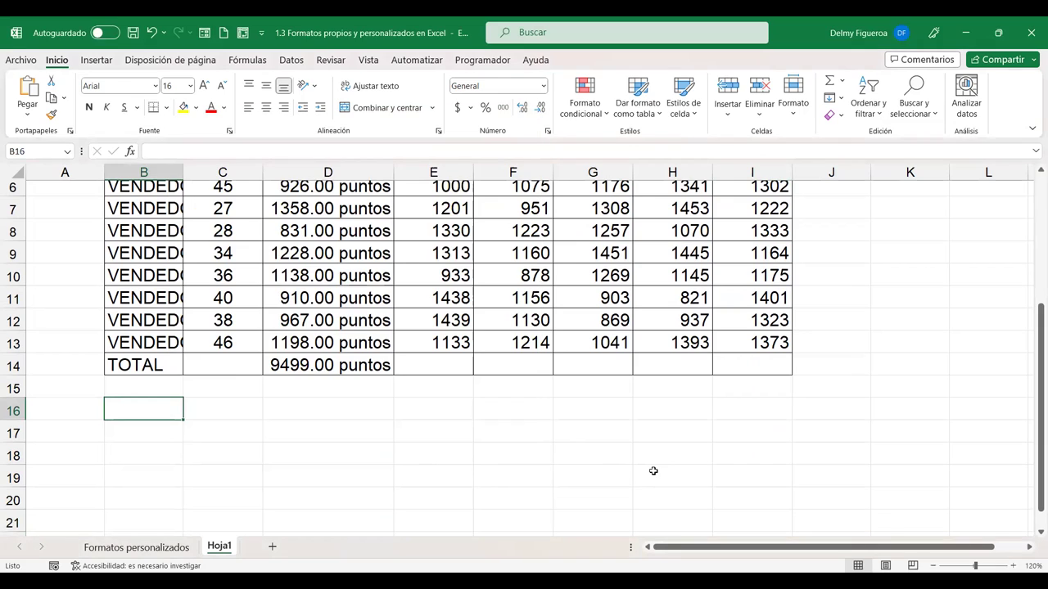
type("Superíndice")
key("Return")
type("Subíndice")
key("Return")
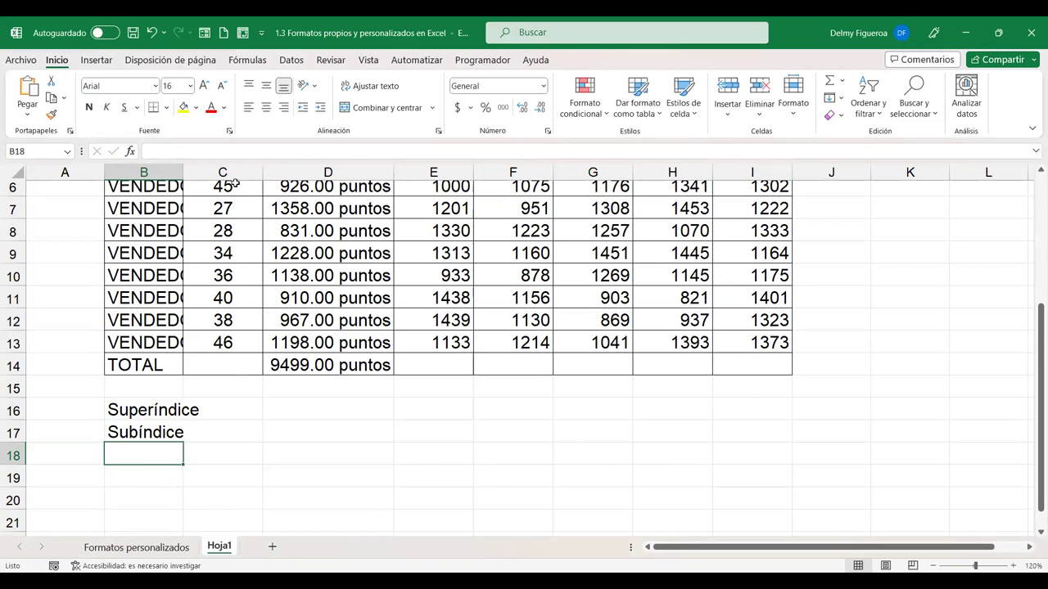
double_click(184, 168)
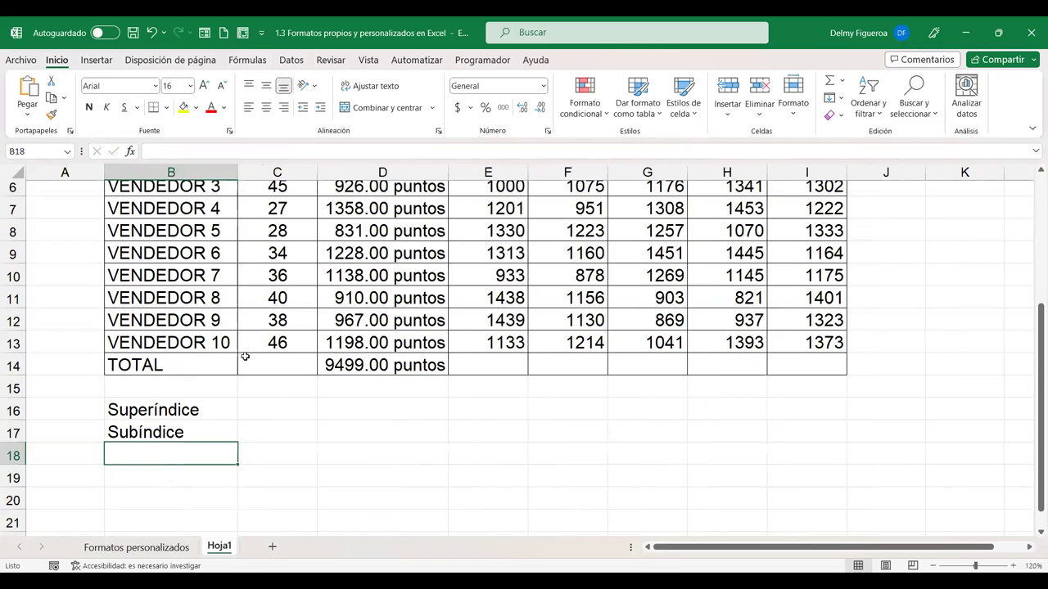
left_click(278, 416)
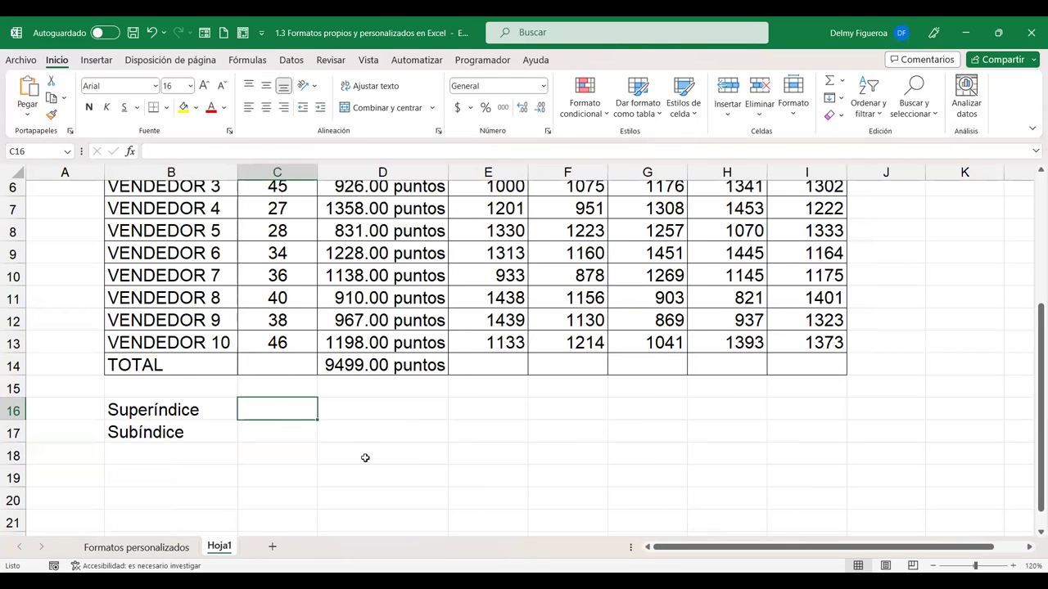
Enter 102 in cell C16
type("10")
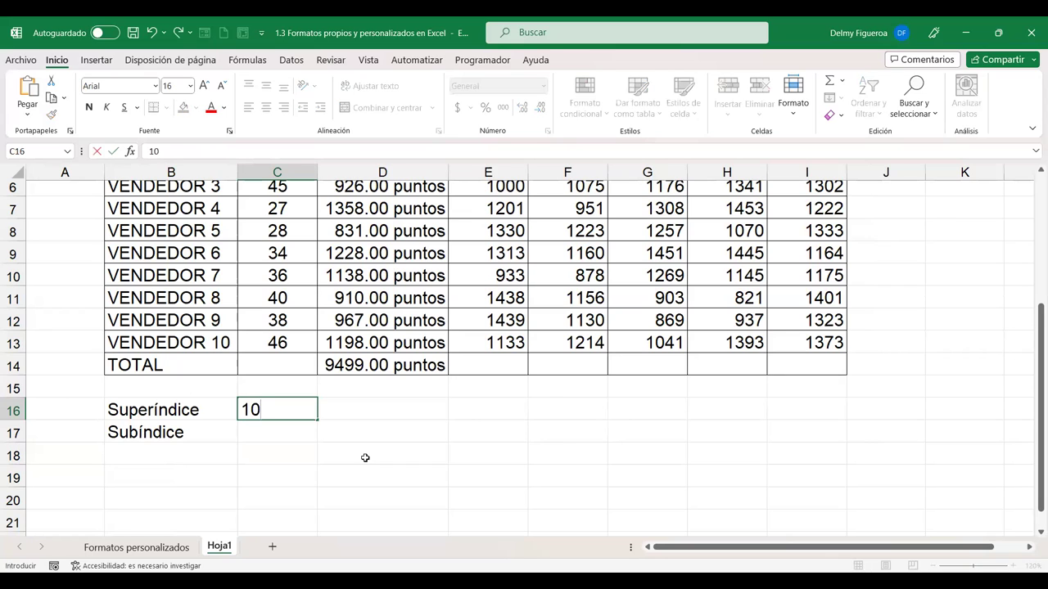
type("2")
key("Left")
key("shift+Right")
key("Right")
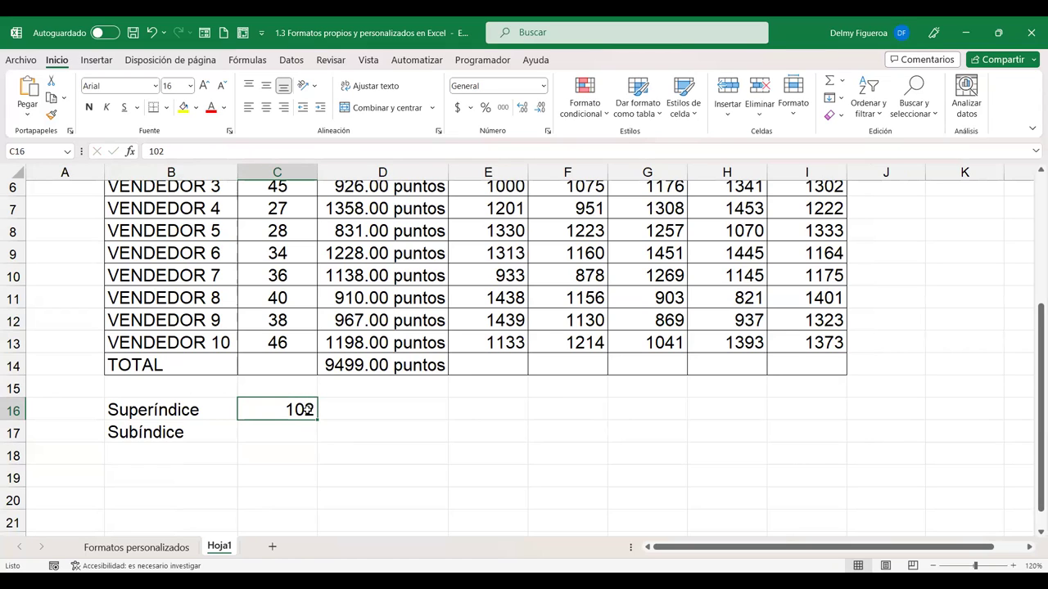
Format the final 2 of 102 as superscript so C16 reads 10²
double_click(306, 410)
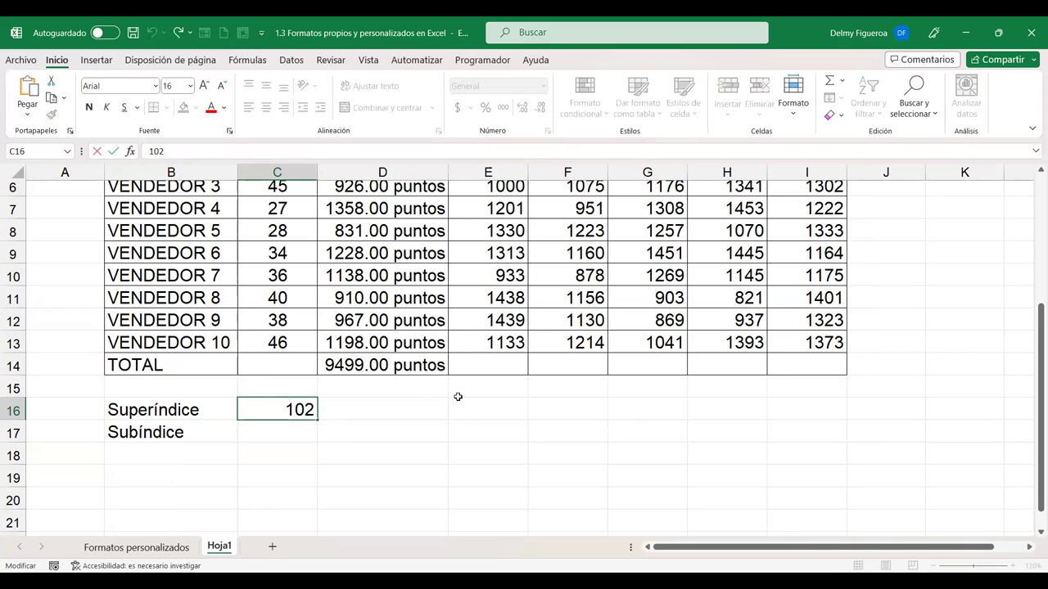
key("shift+Left")
key("ctrl+1")
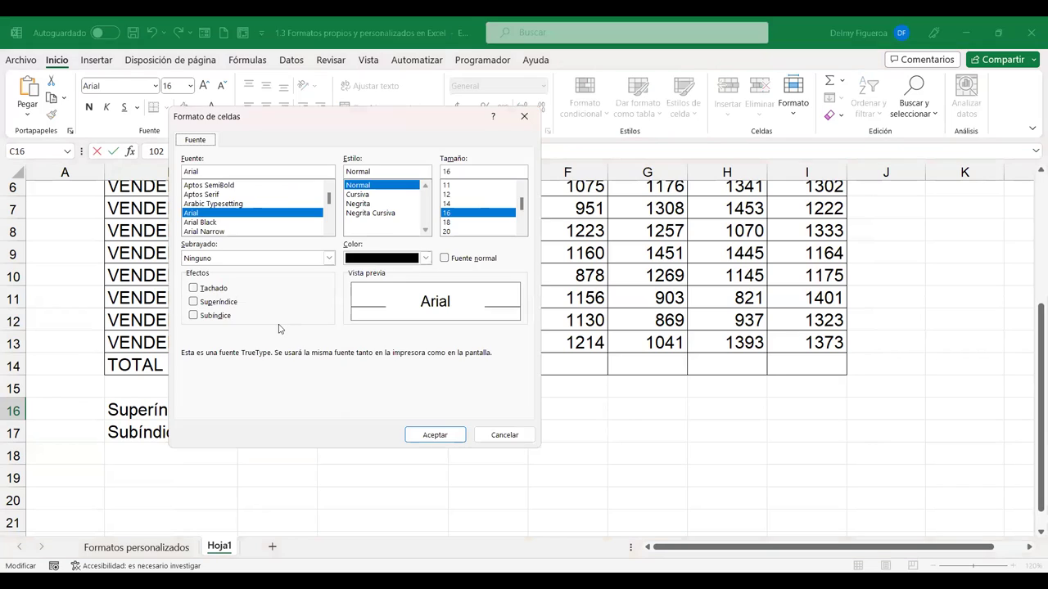
left_click(214, 303)
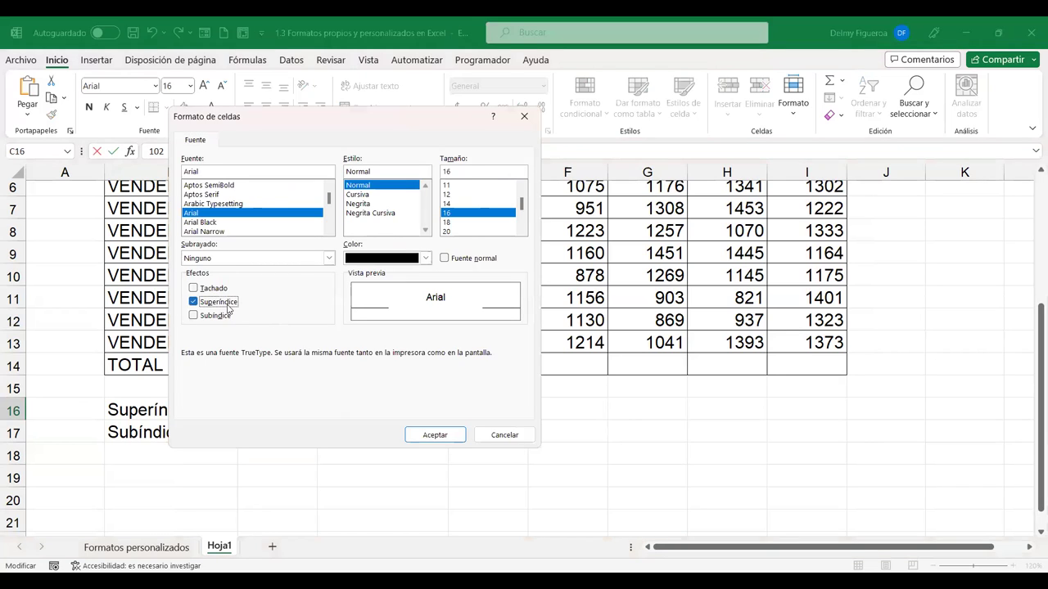
left_click(434, 437)
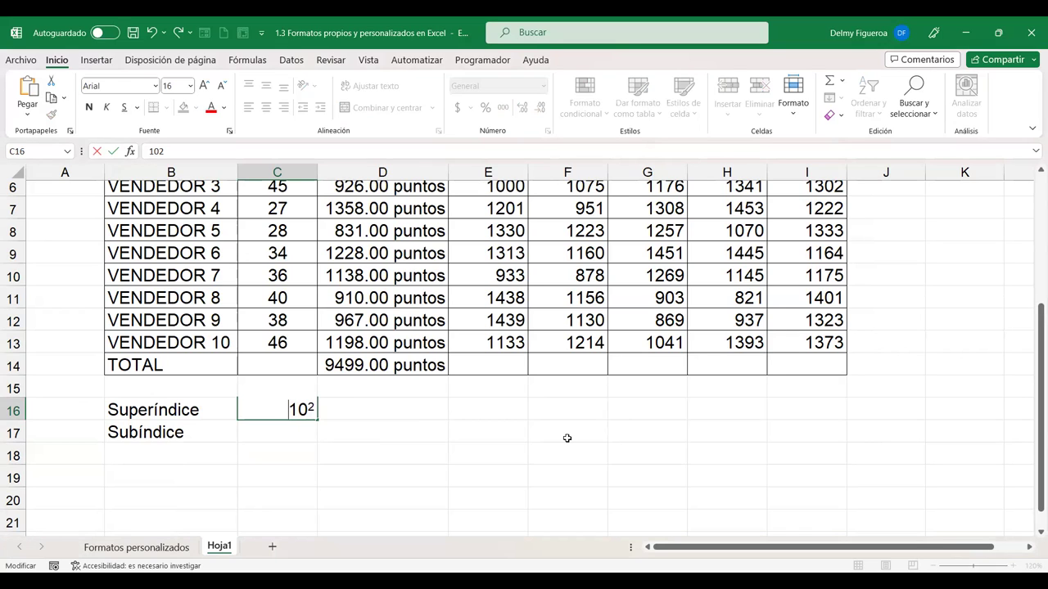
key("Return")
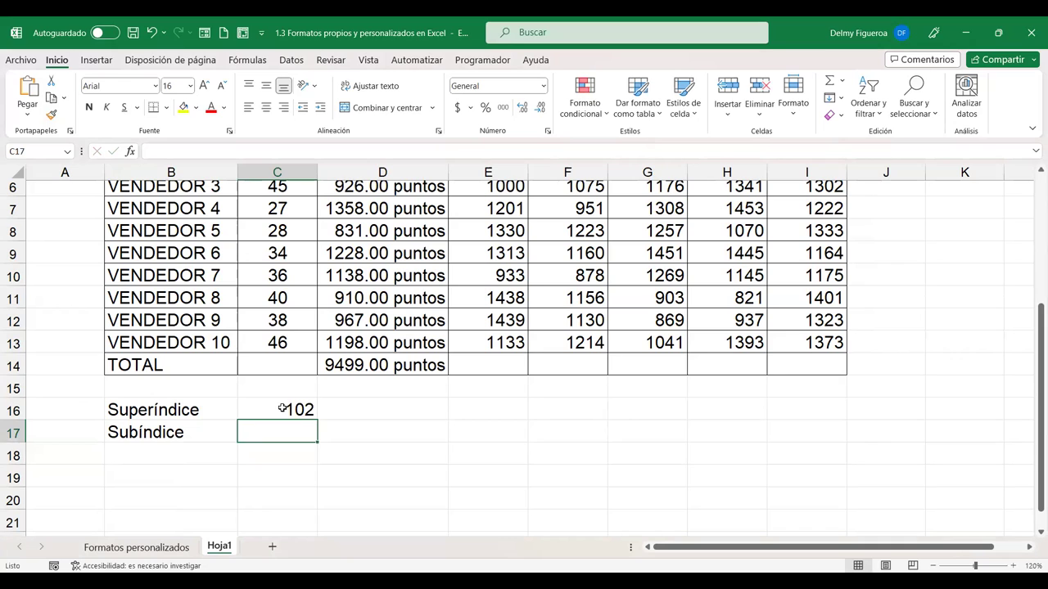
left_click(281, 408)
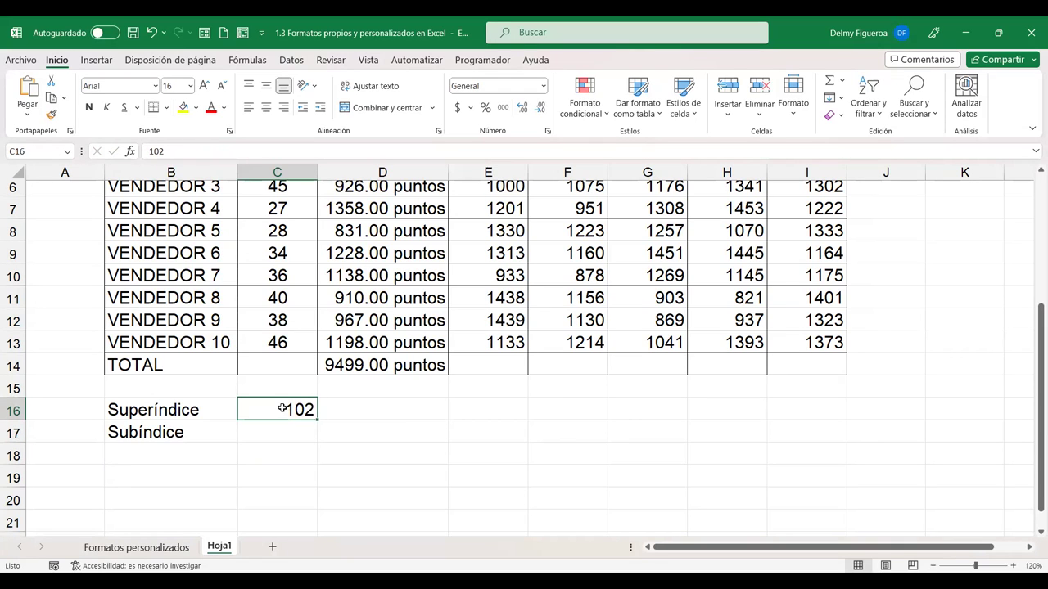
Append a 0 to C16's entry and apply superscript to its text
key("ctrl+1")
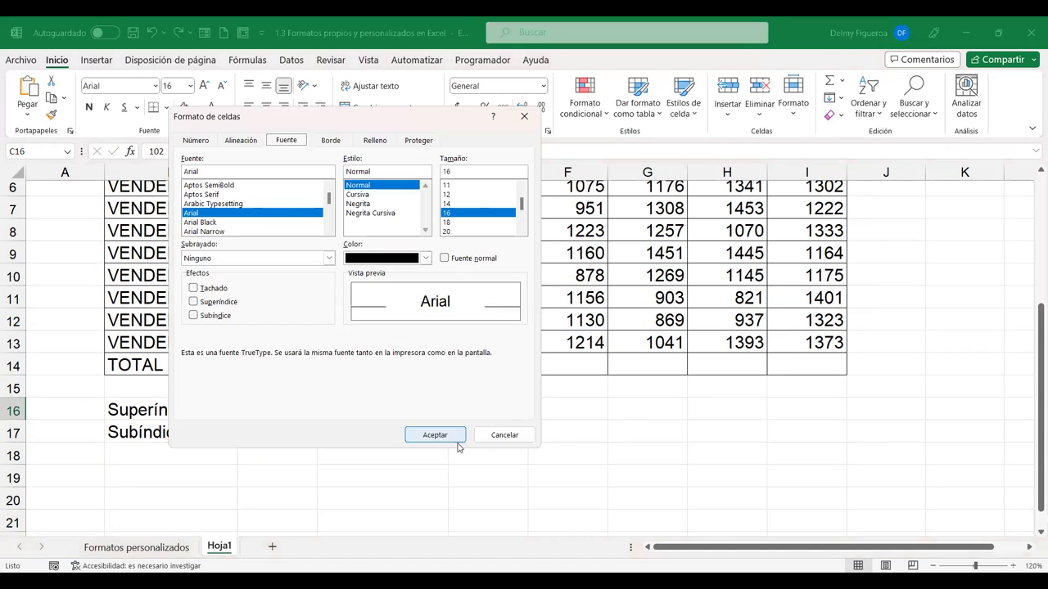
left_click(506, 436)
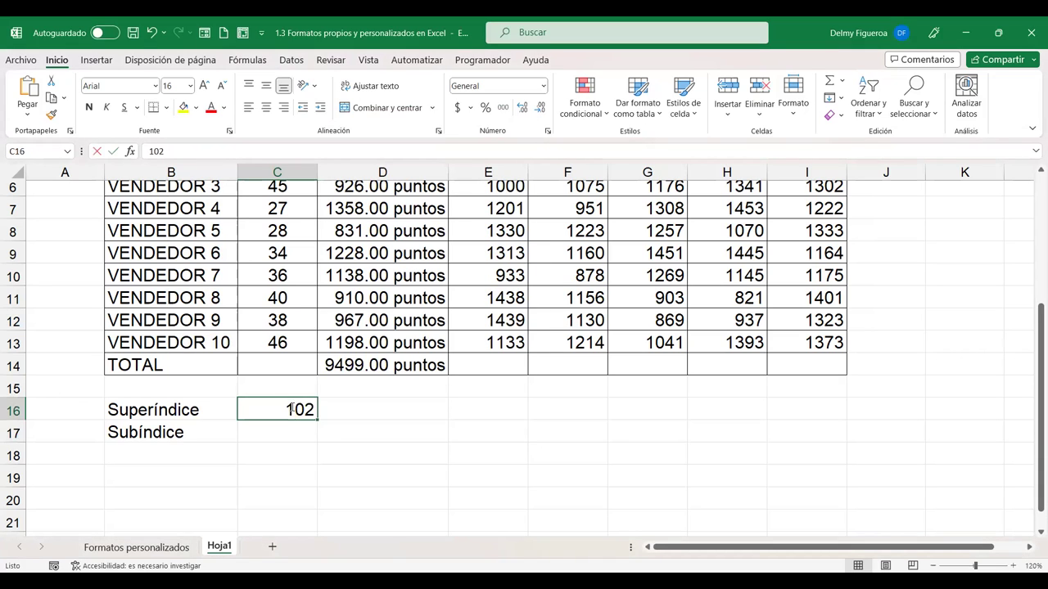
double_click(288, 408)
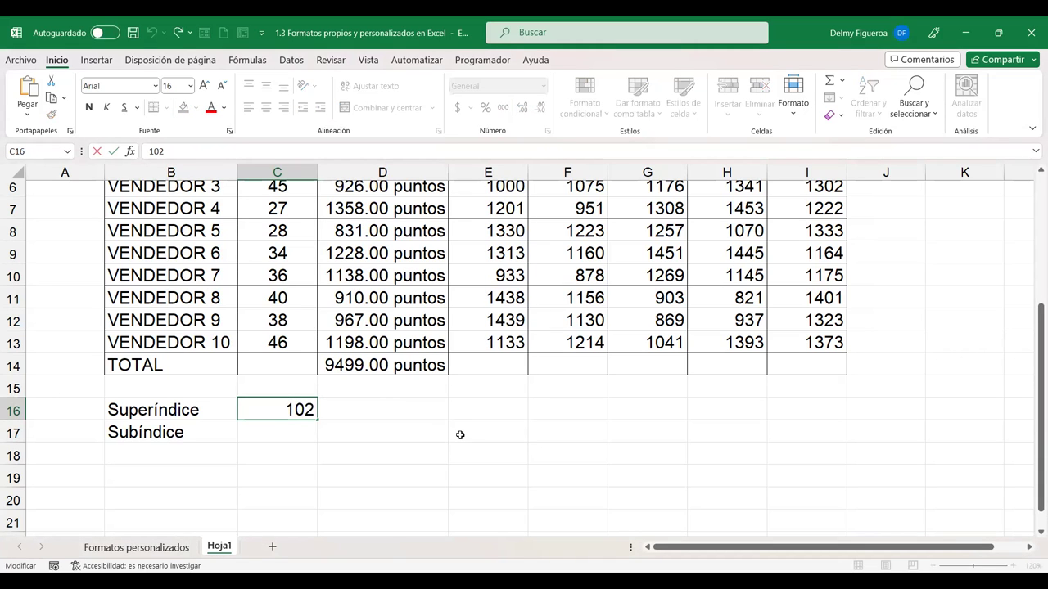
type("0")
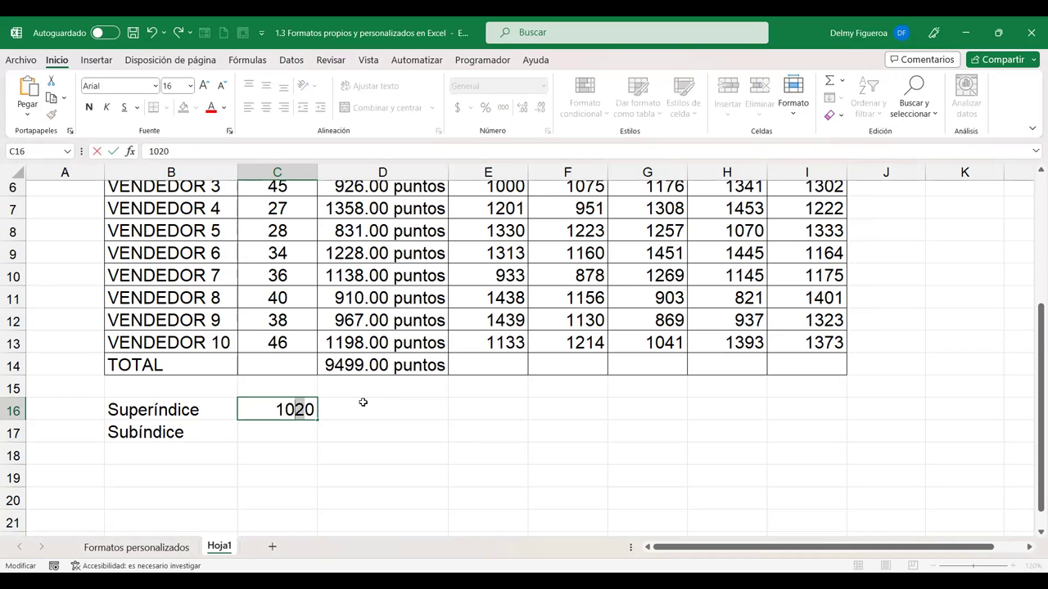
key("ctrl+1")
left_click(197, 301)
left_click(435, 433)
left_click(351, 423)
Re-edit C16 and format its digit 2 as subscript
left_click(302, 409)
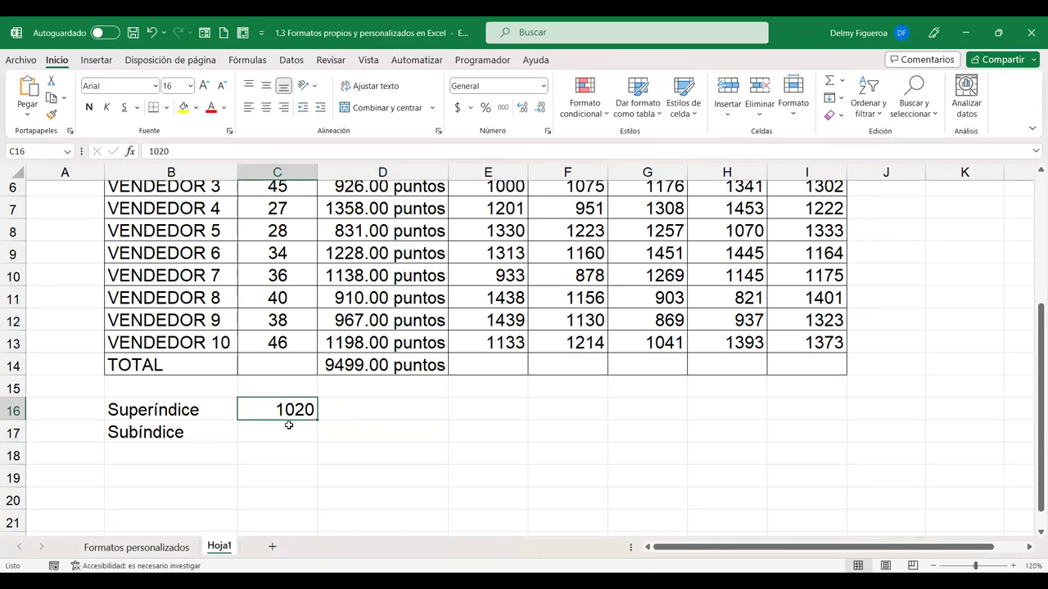
double_click(287, 410)
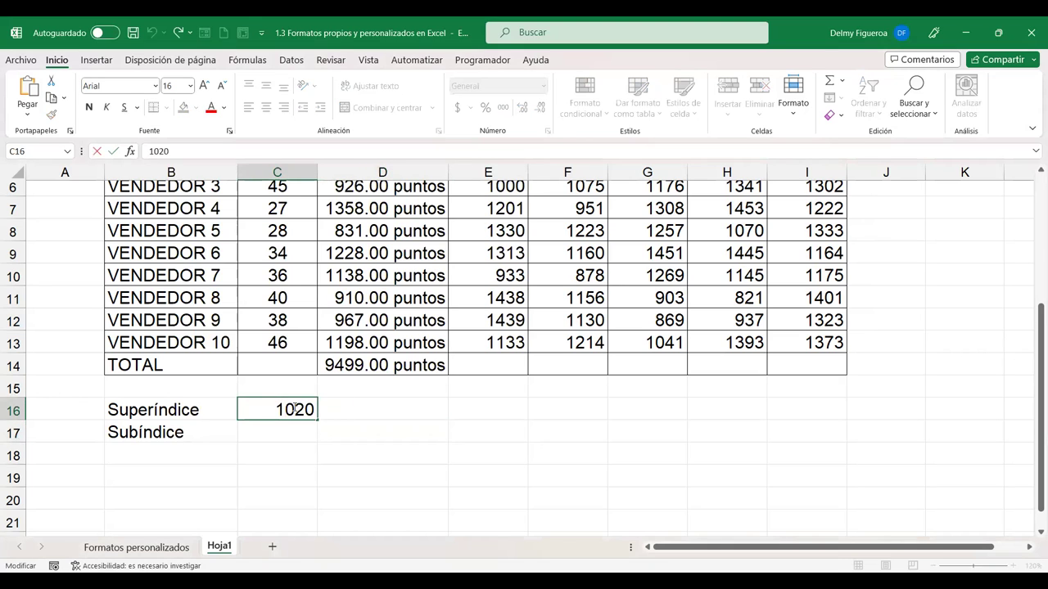
left_click(409, 456)
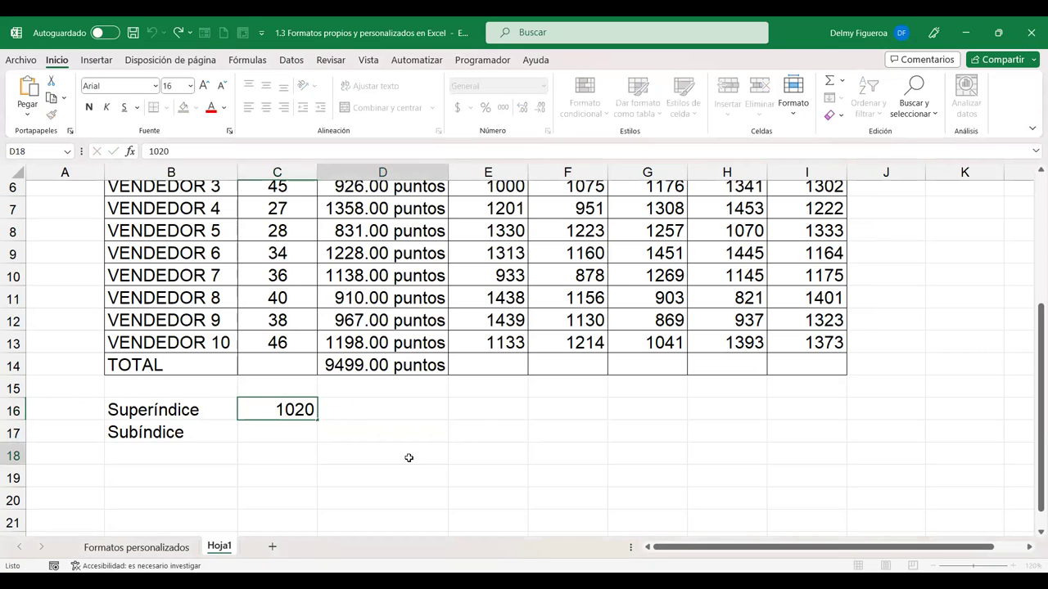
left_click(301, 410)
double_click(301, 410)
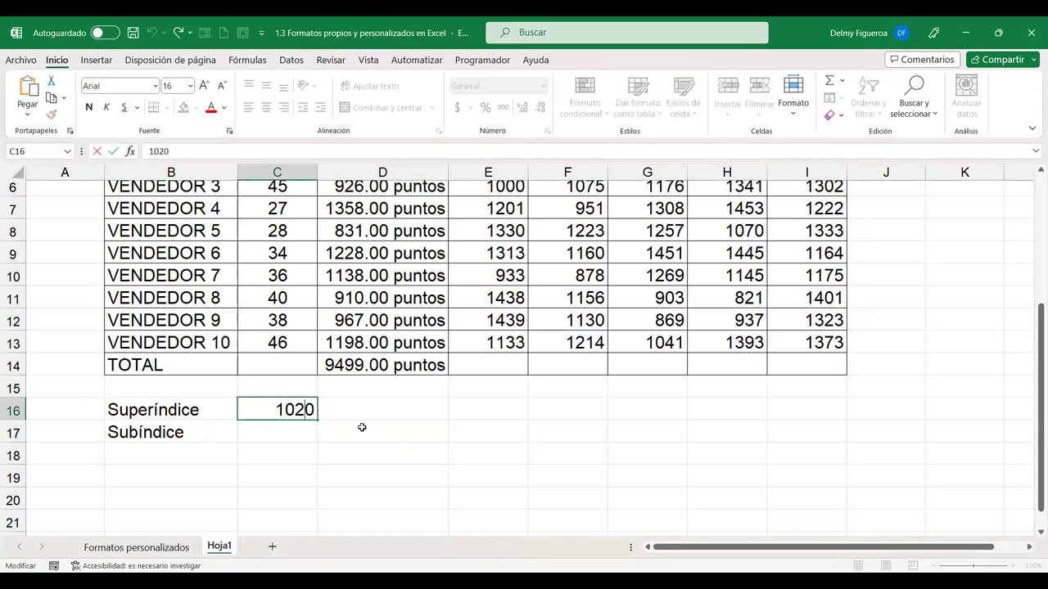
key("shift+Left")
key("ctrl+1")
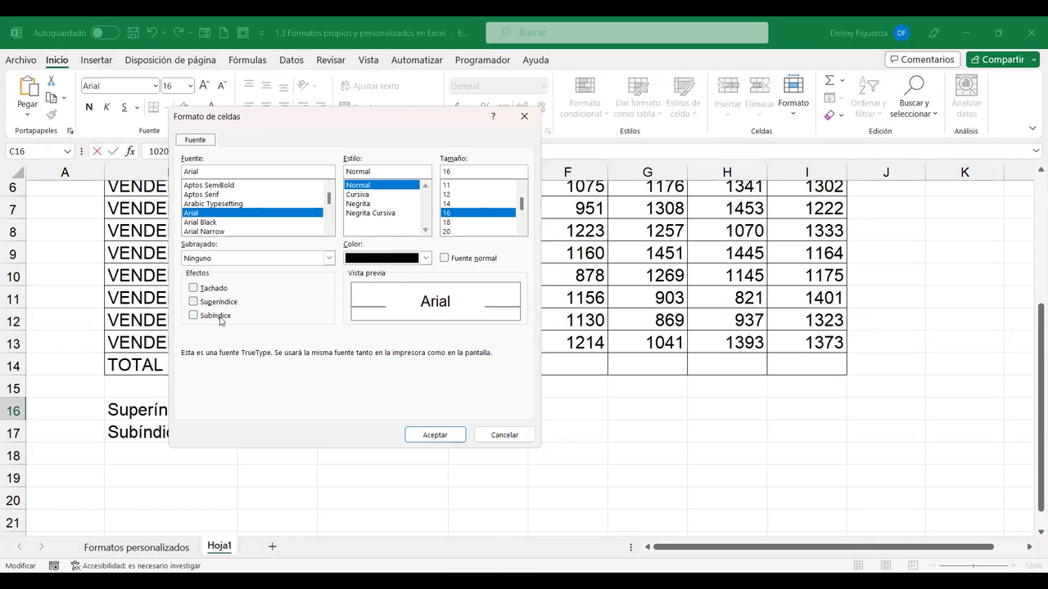
left_click(220, 317)
left_click(455, 437)
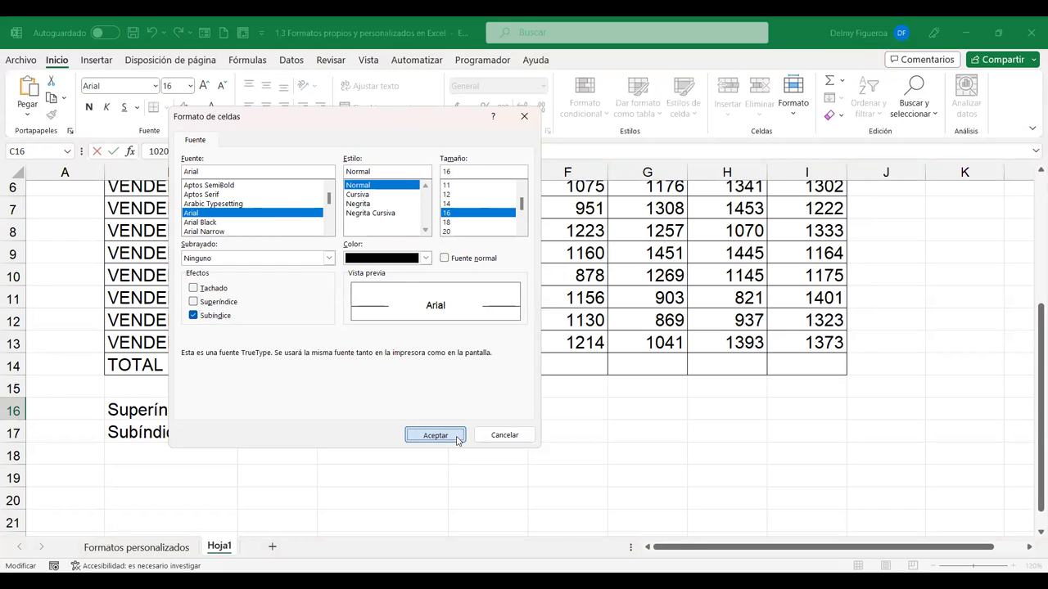
left_click(367, 426)
Apply the Número format to C16 with no decimal places
left_click(291, 408)
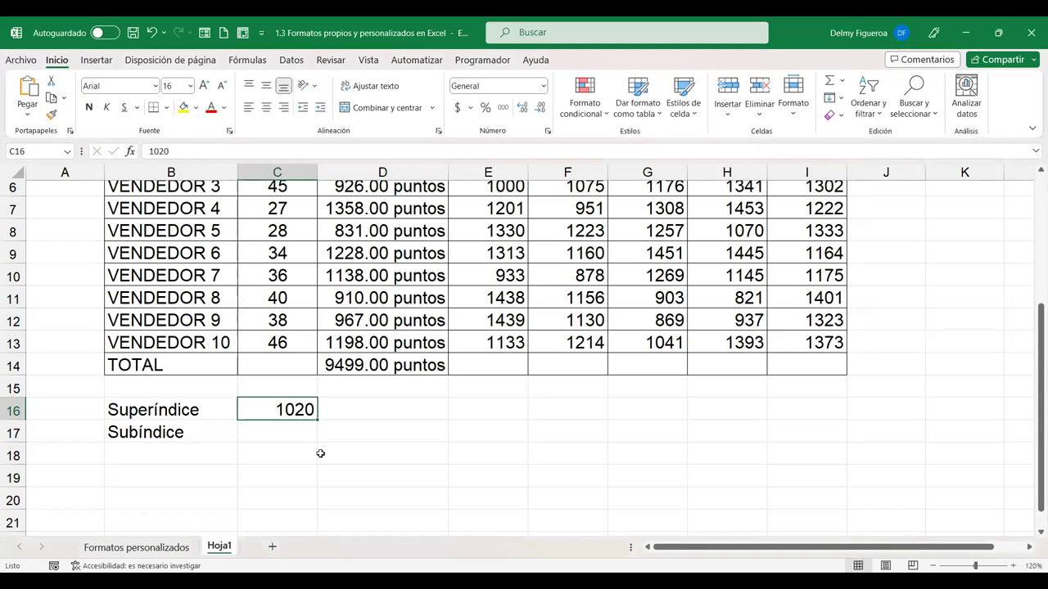
left_click(544, 86)
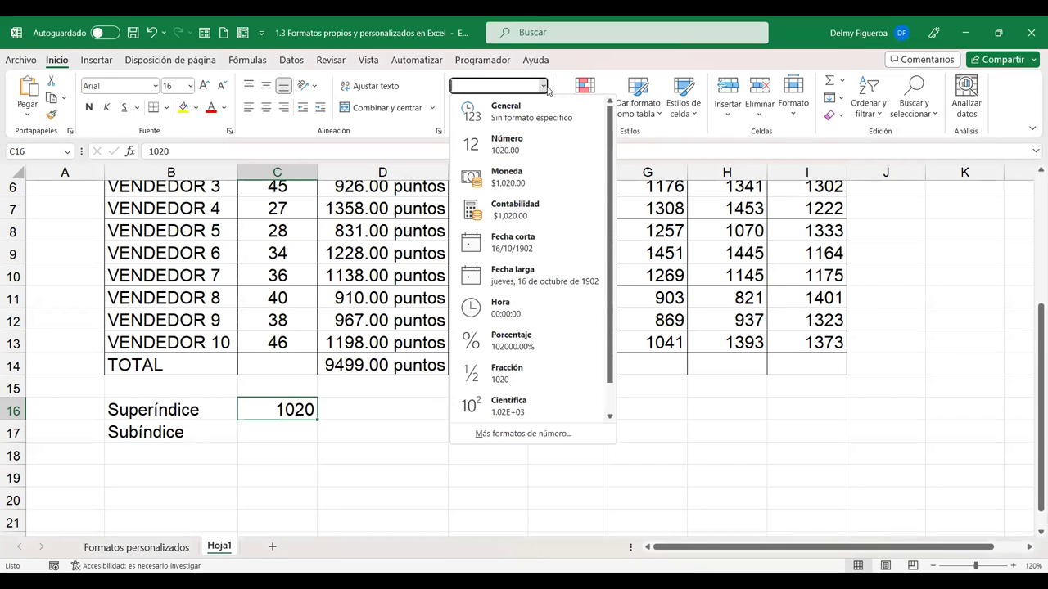
left_click(303, 415)
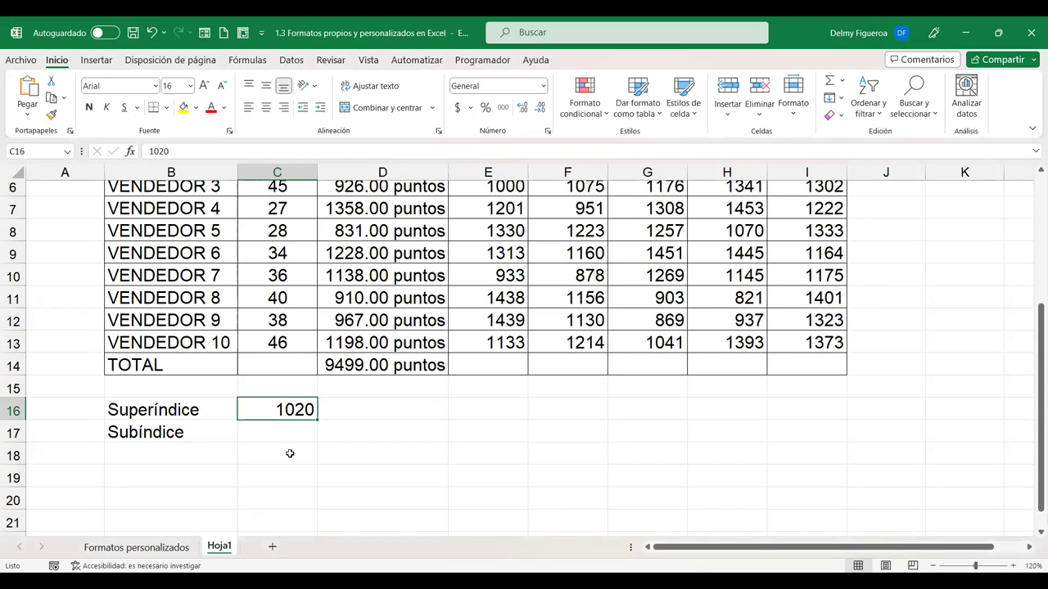
left_click(544, 86)
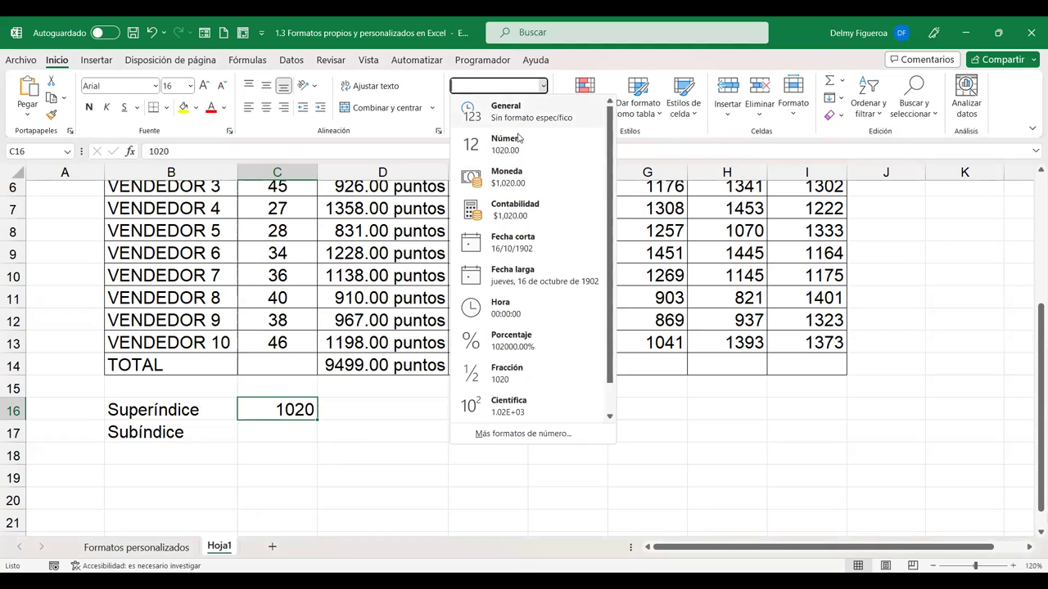
left_click(515, 141)
left_click(541, 108)
left_click(541, 108)
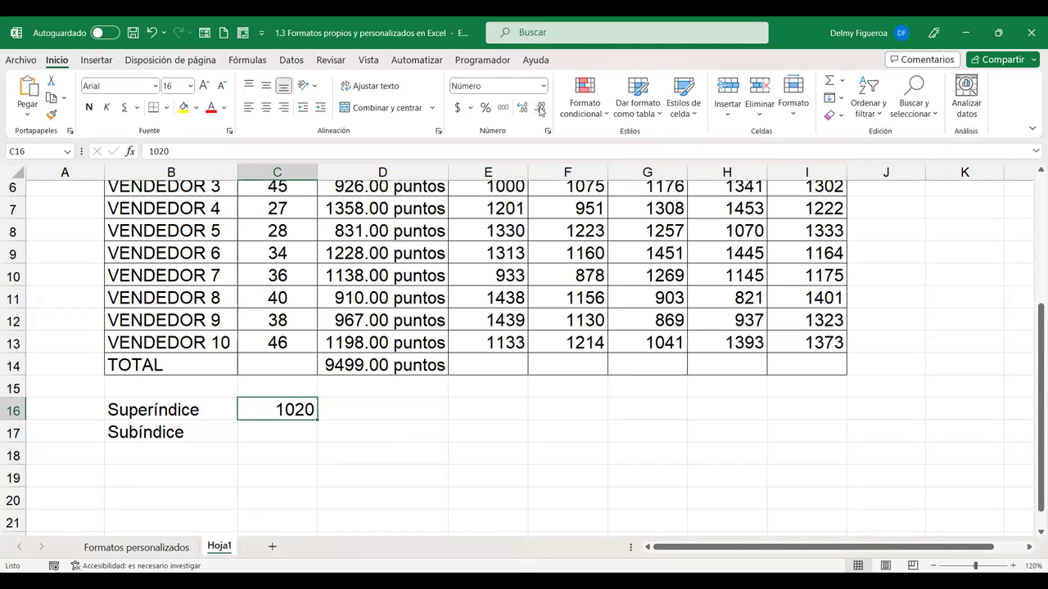
Make the 2 in 1020 a superscript in cell C16
double_click(296, 406)
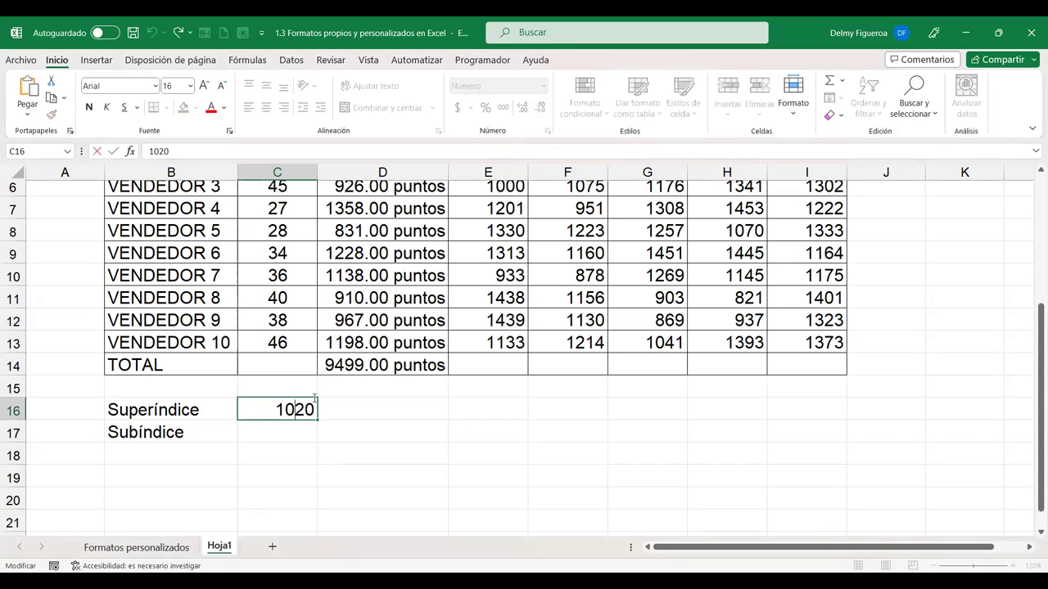
key("shift+Right")
key("ctrl+1")
left_click(200, 301)
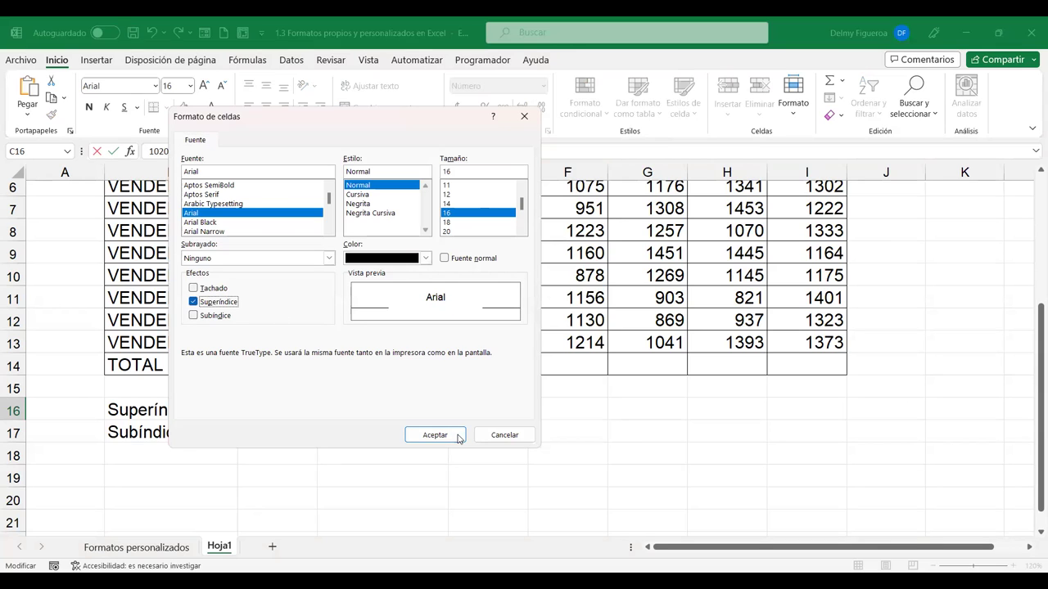
left_click(458, 437)
key("Home")
key("Right")
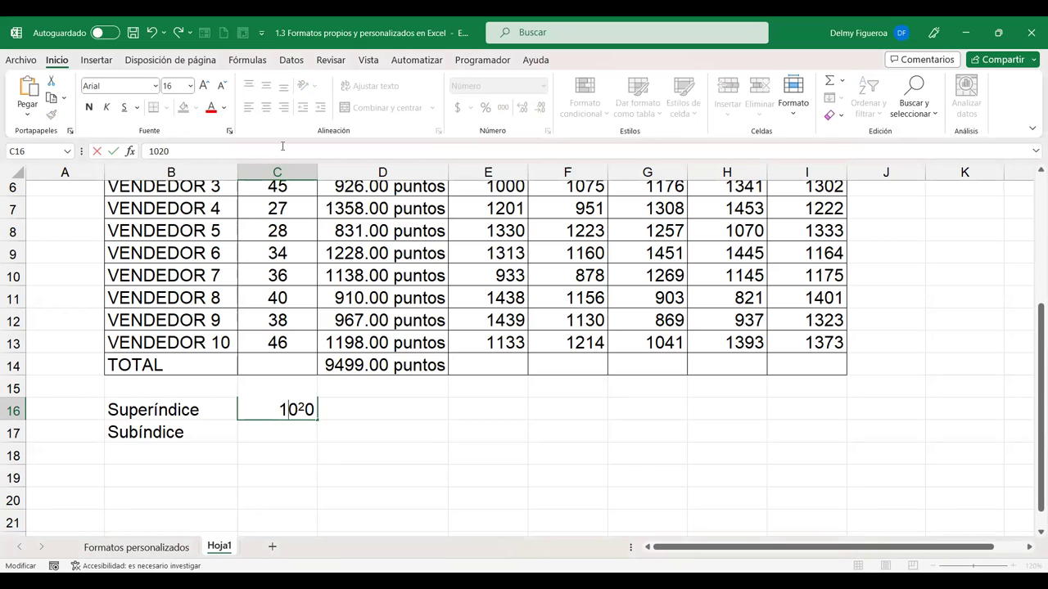
left_click(391, 381)
Replace C16's leading 10 with x and superscript the following 2
left_click(280, 432)
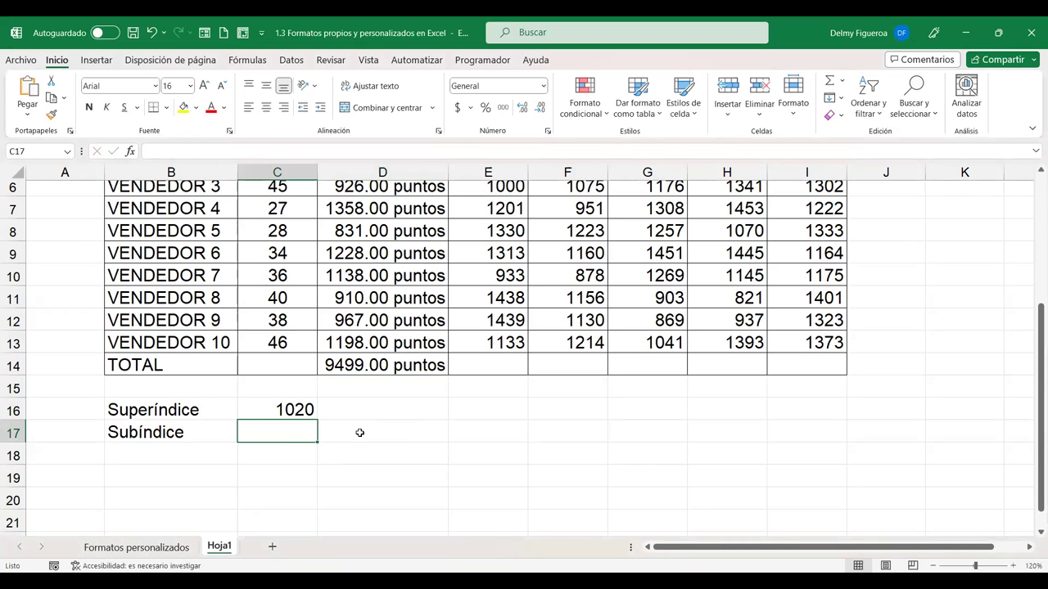
key("Up")
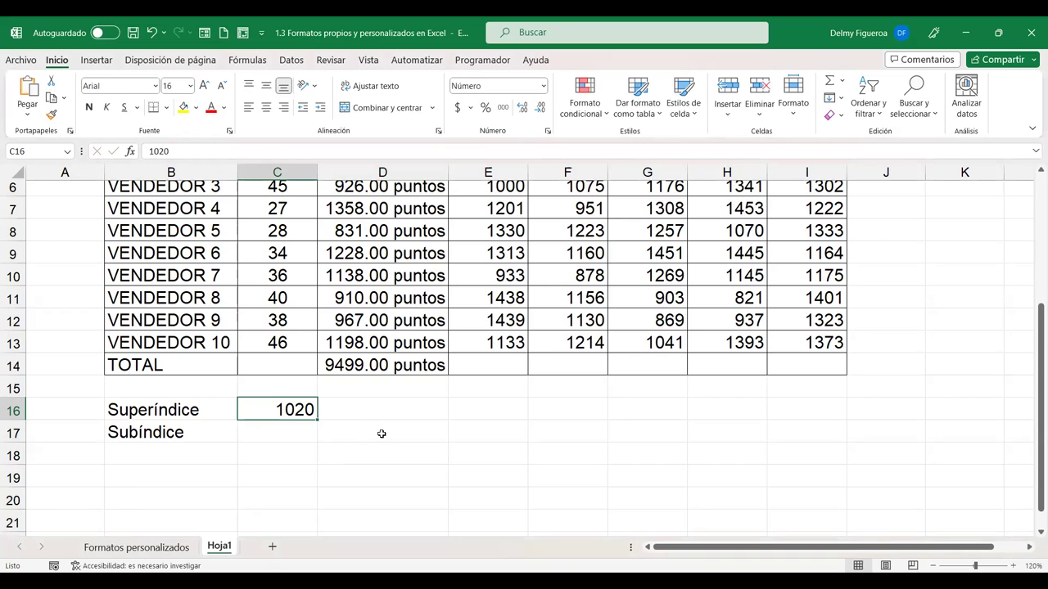
key("F2")
key("Left")
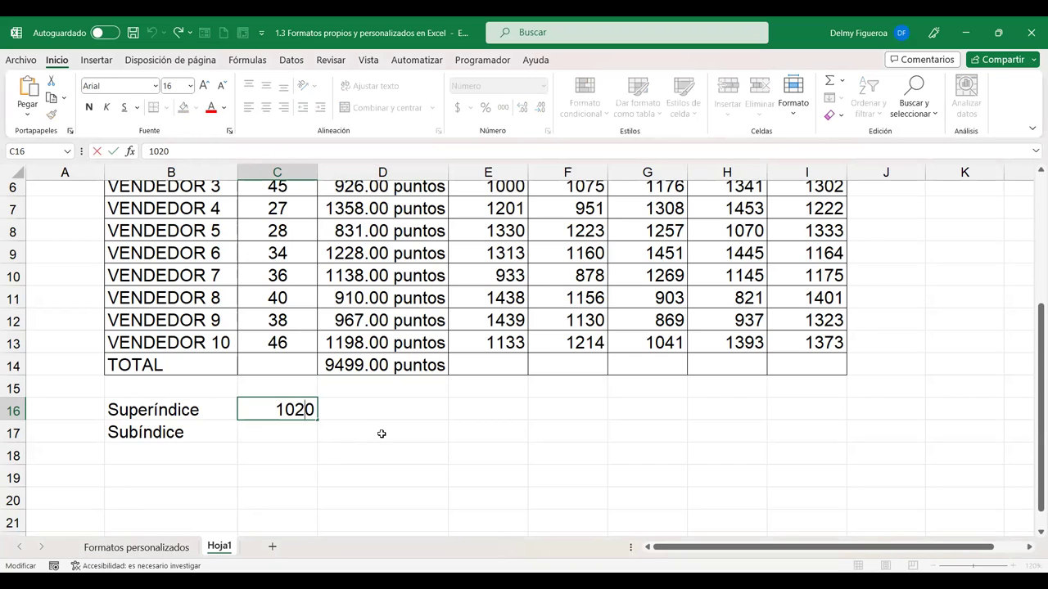
key("BackSpace")
key("BackSpace")
type("x")
key("shift+Right")
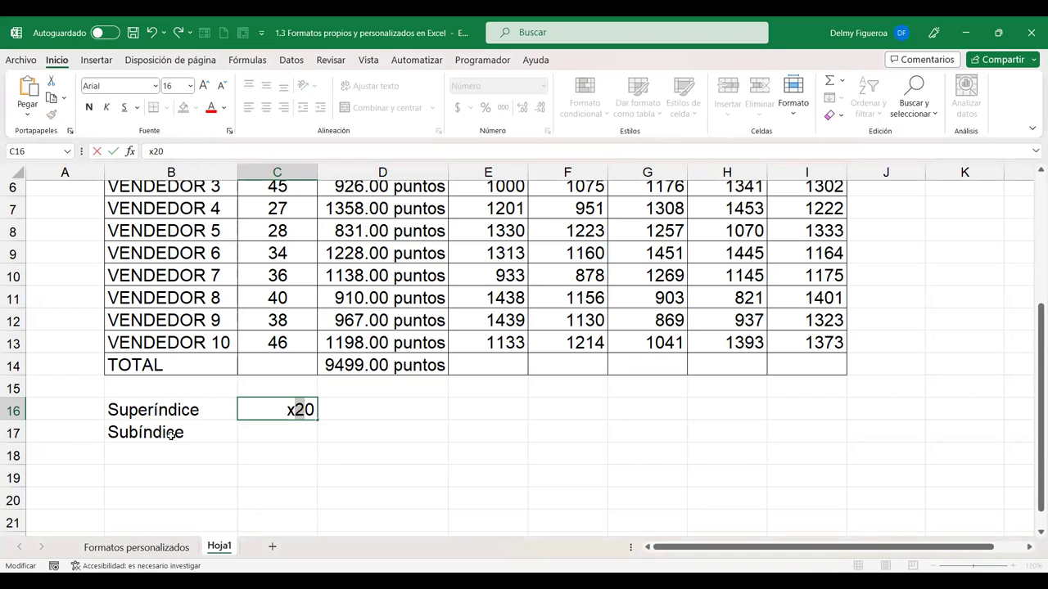
key("ctrl+1")
left_click(216, 303)
left_click(435, 435)
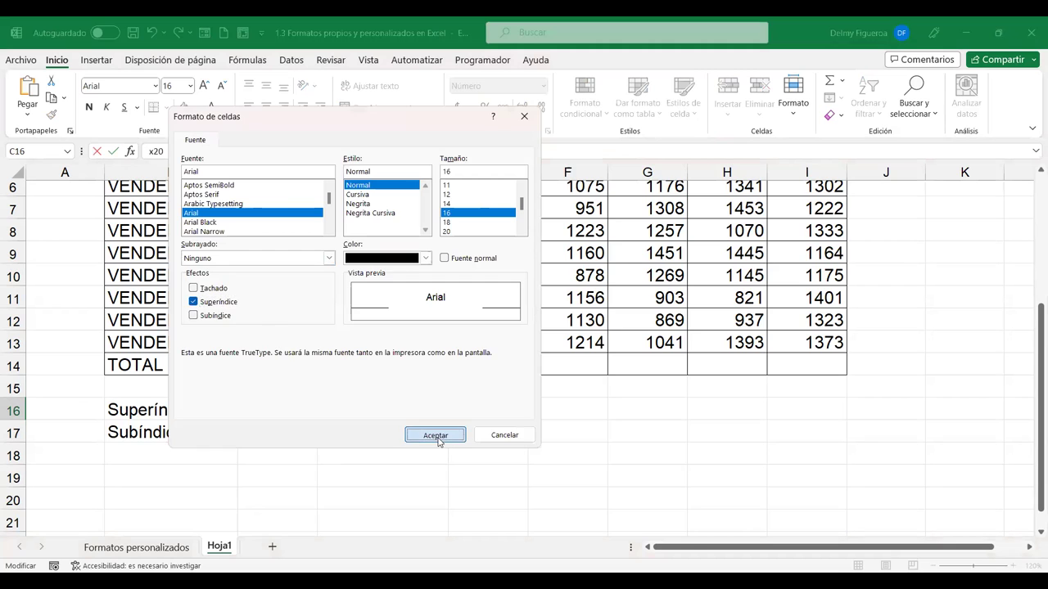
left_click(346, 449)
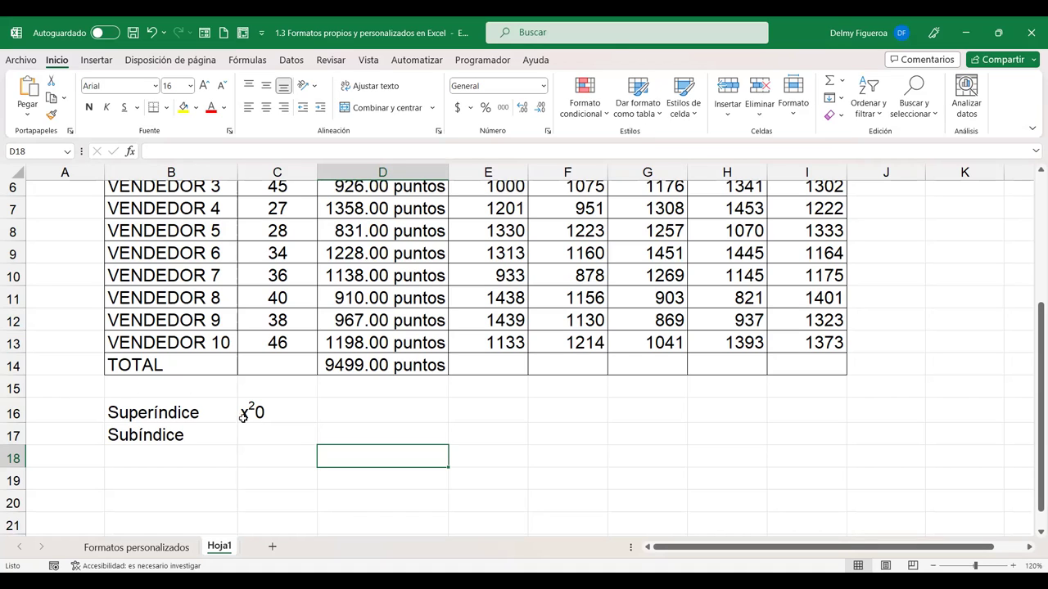
Delete the trailing 0 so C16 reads x²
left_click(276, 405)
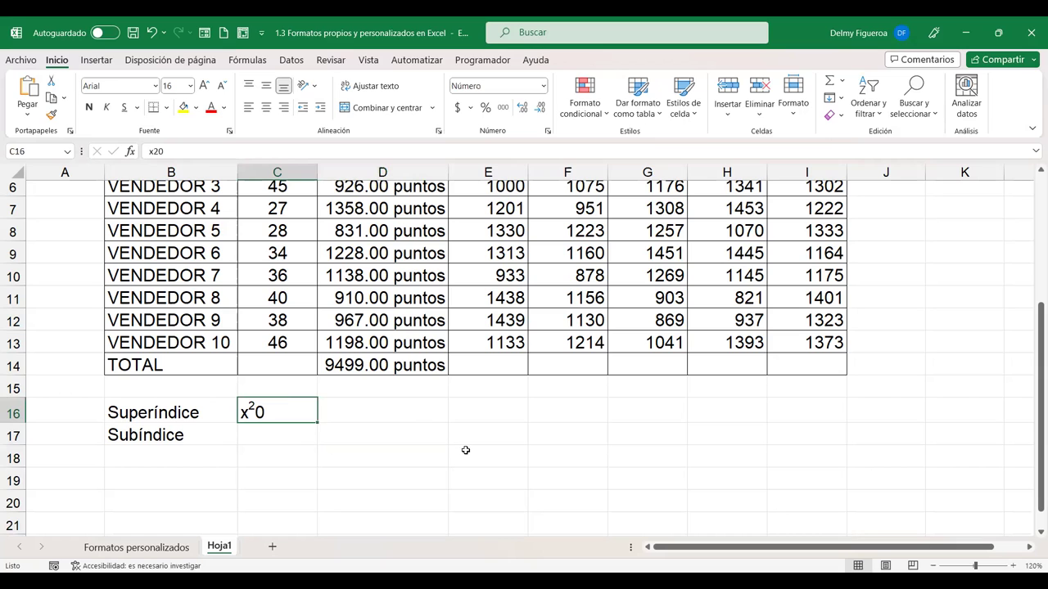
key("F2")
key("BackSpace")
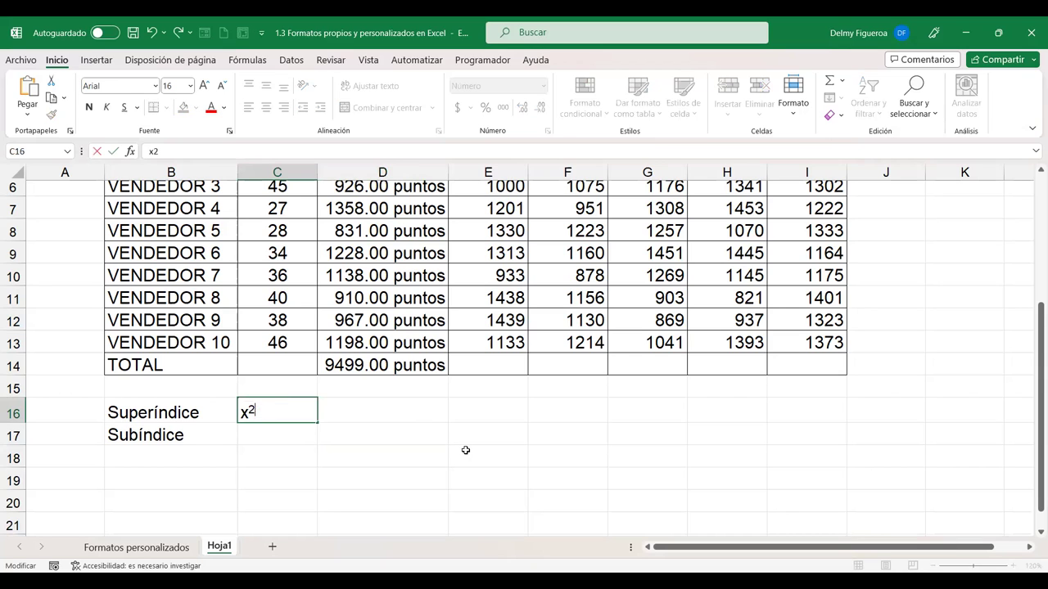
key("Return")
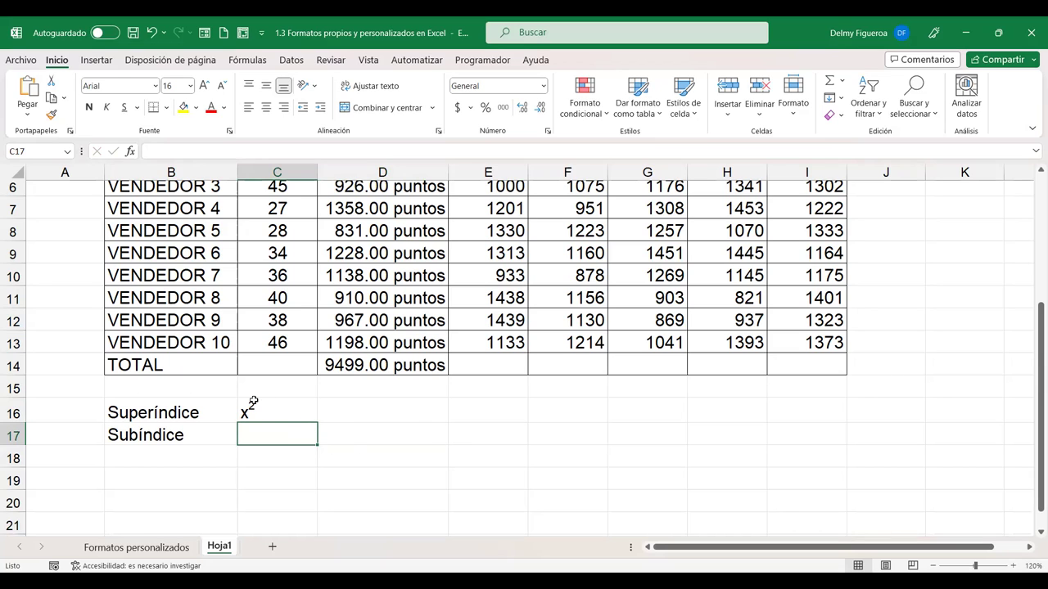
Enter x2 in C17 and format its 2 as subscript to read x₂
type("x2")
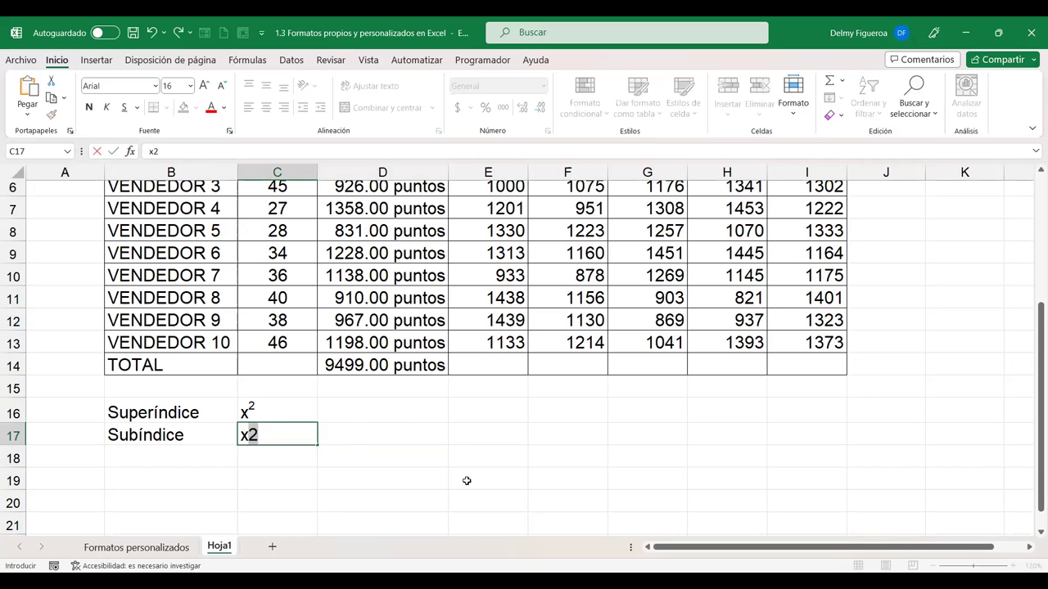
key("Return")
key("Up")
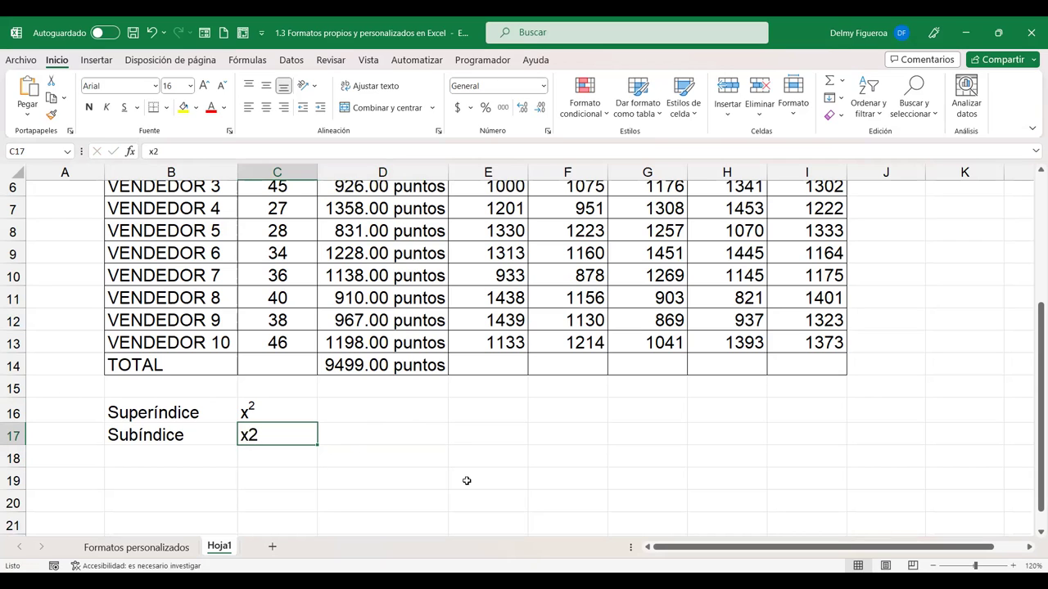
key("F2")
key("shift+Left")
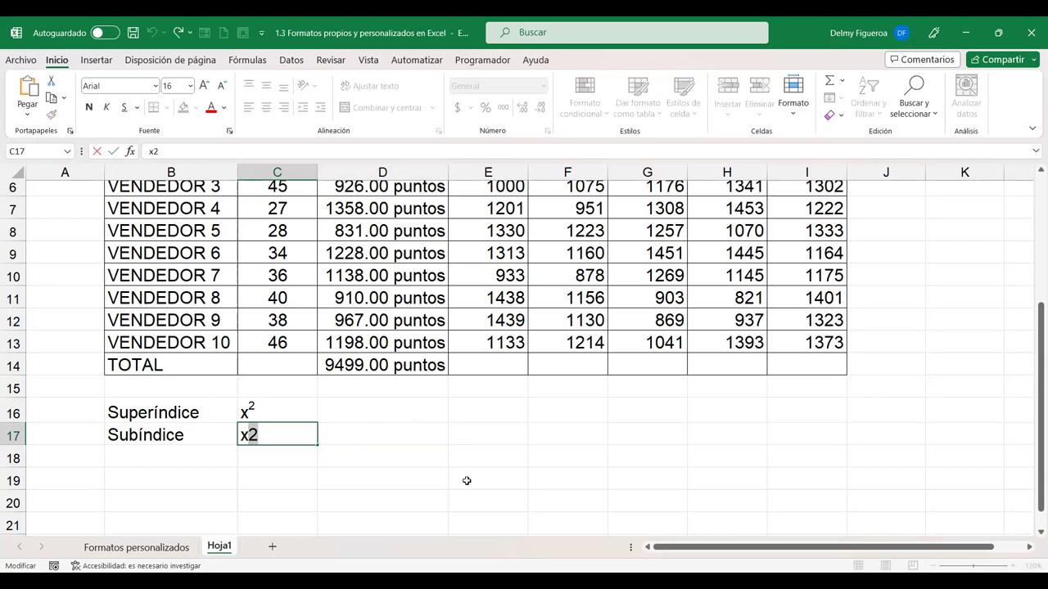
key("ctrl+1")
key("alt+b")
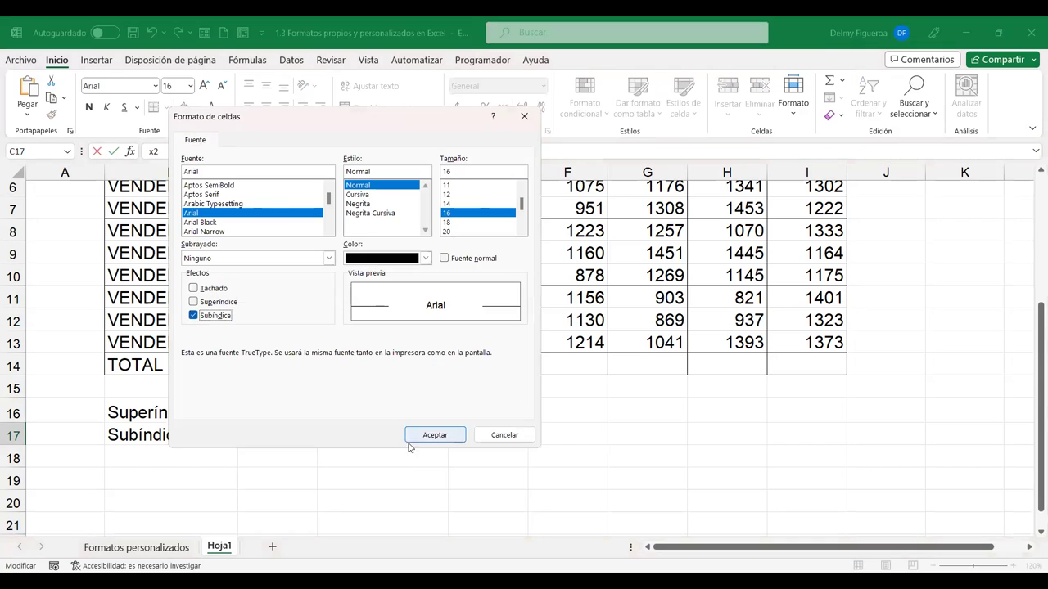
left_click(433, 436)
key("Return")
left_click(453, 438)
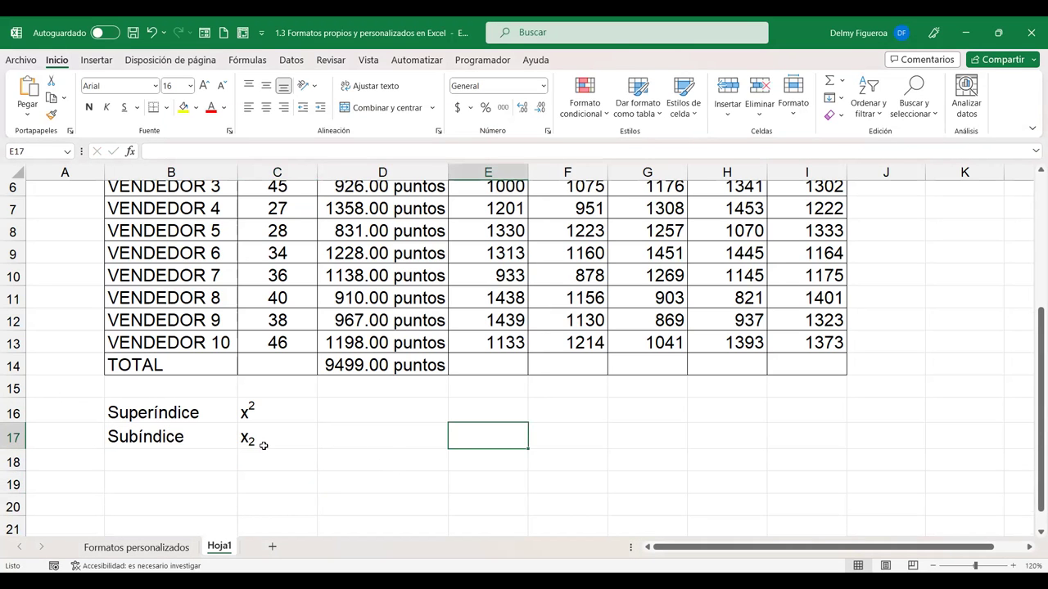
Review C16's superscript setting in Format Cells and cancel without changes
left_click(276, 406)
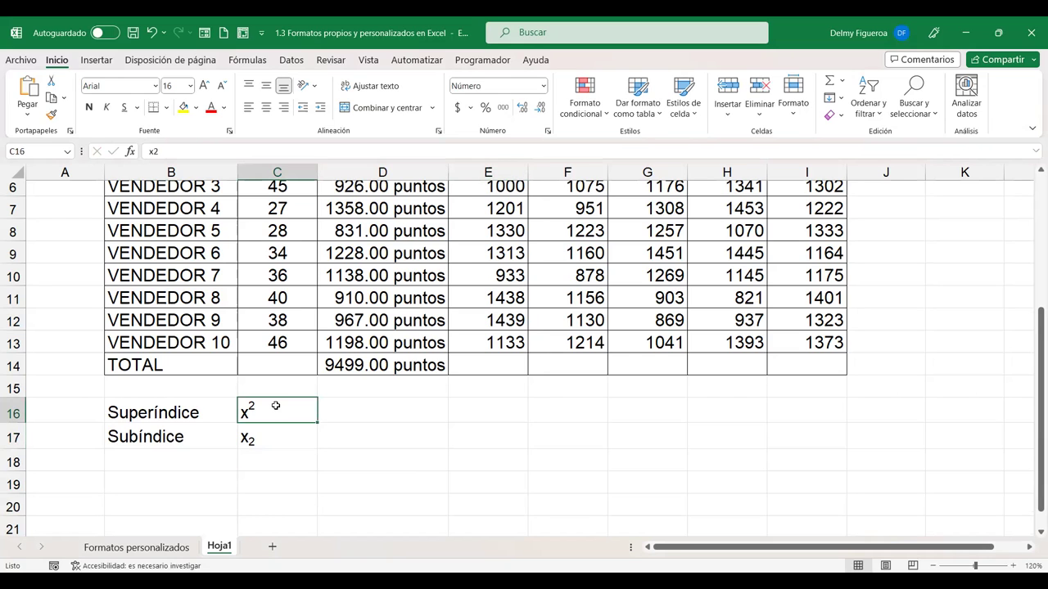
key("ctrl+1")
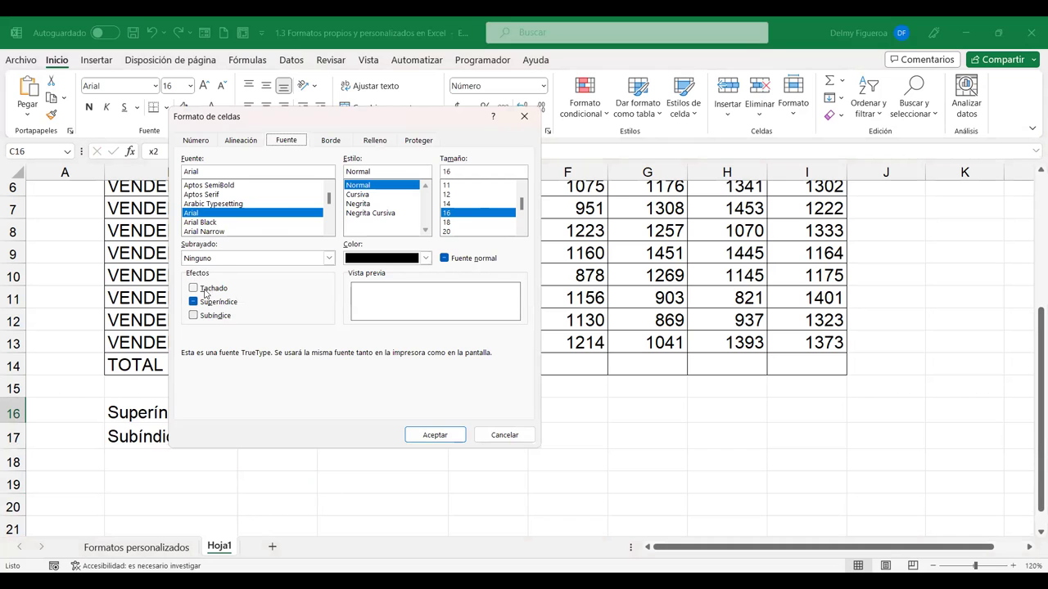
left_click(514, 439)
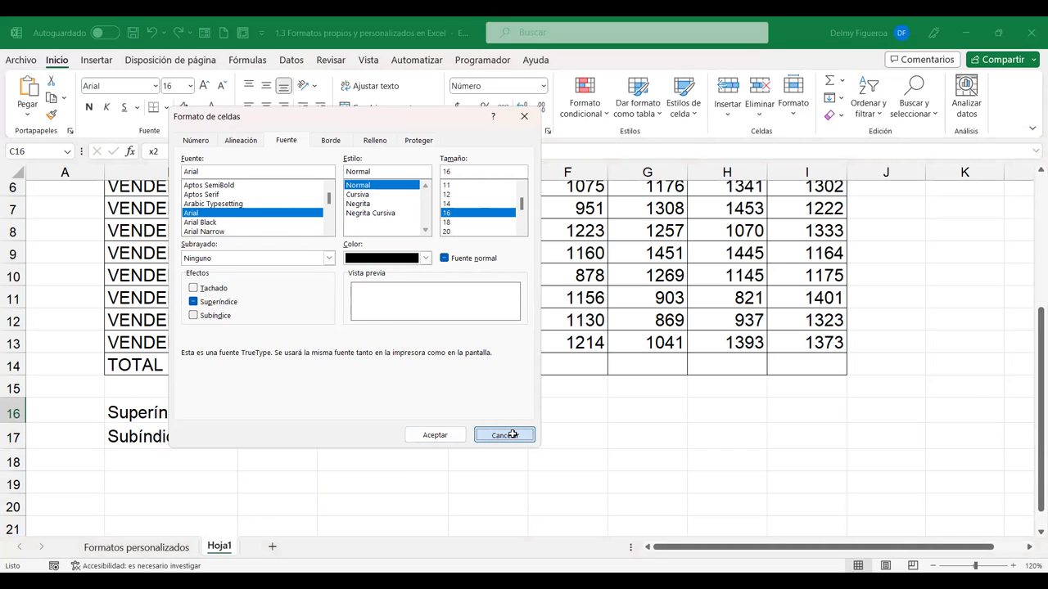
Give header row B3:I3 a thick blue outline border
scroll(455, 290, "up", 1)
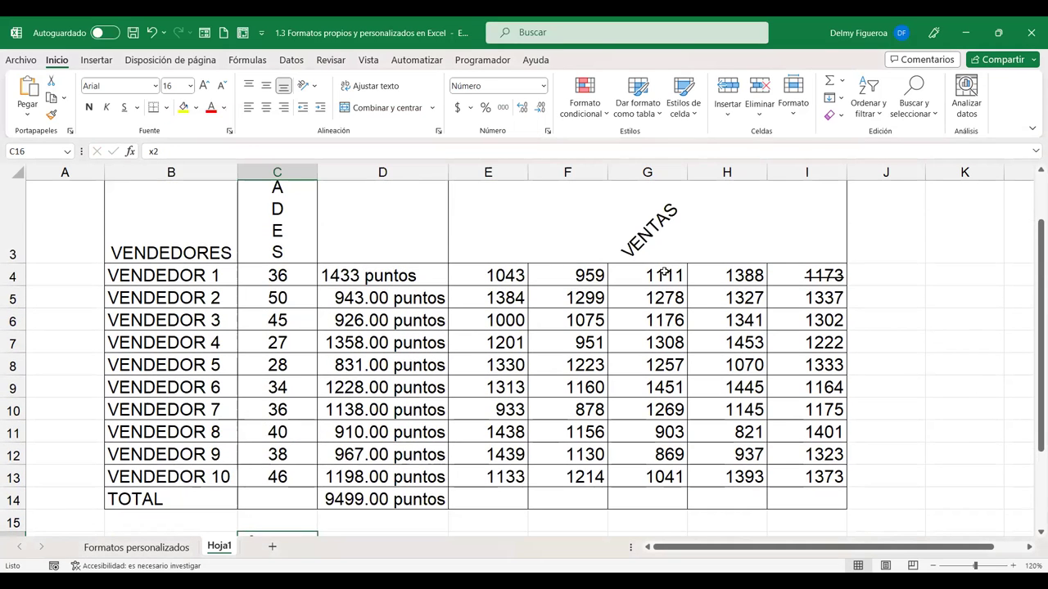
scroll(706, 304, "up", 1)
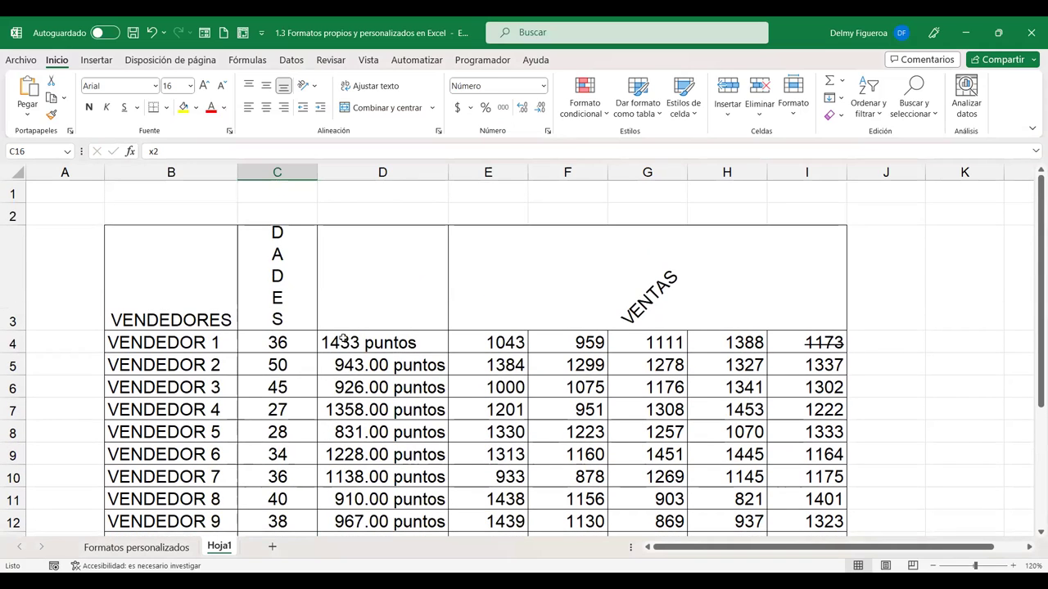
left_click_drag(170, 279, 699, 267)
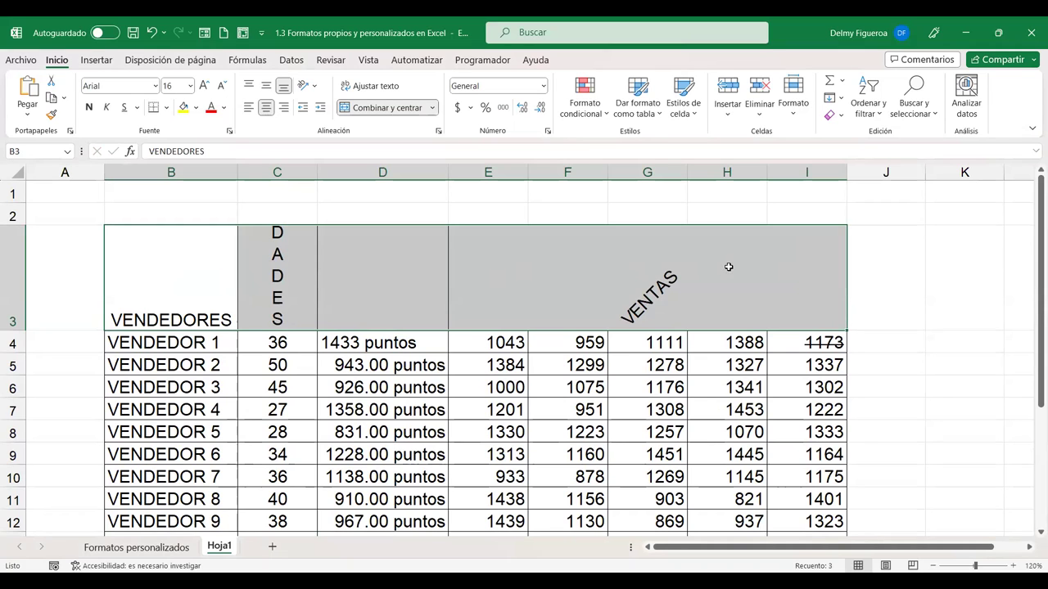
key("ctrl+1")
left_click(332, 140)
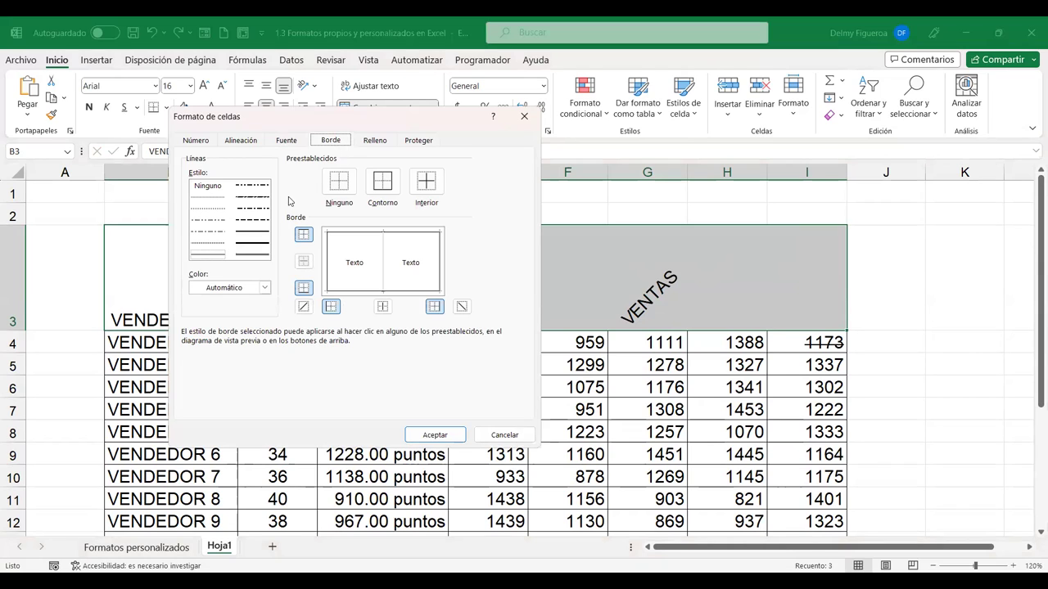
left_click(242, 248)
left_click(383, 193)
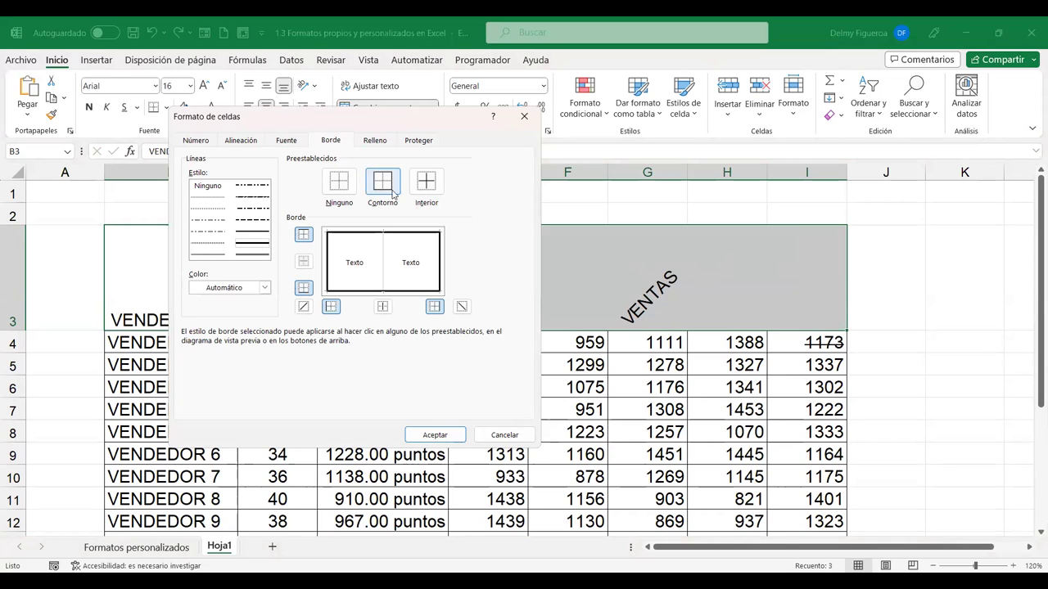
left_click(265, 289)
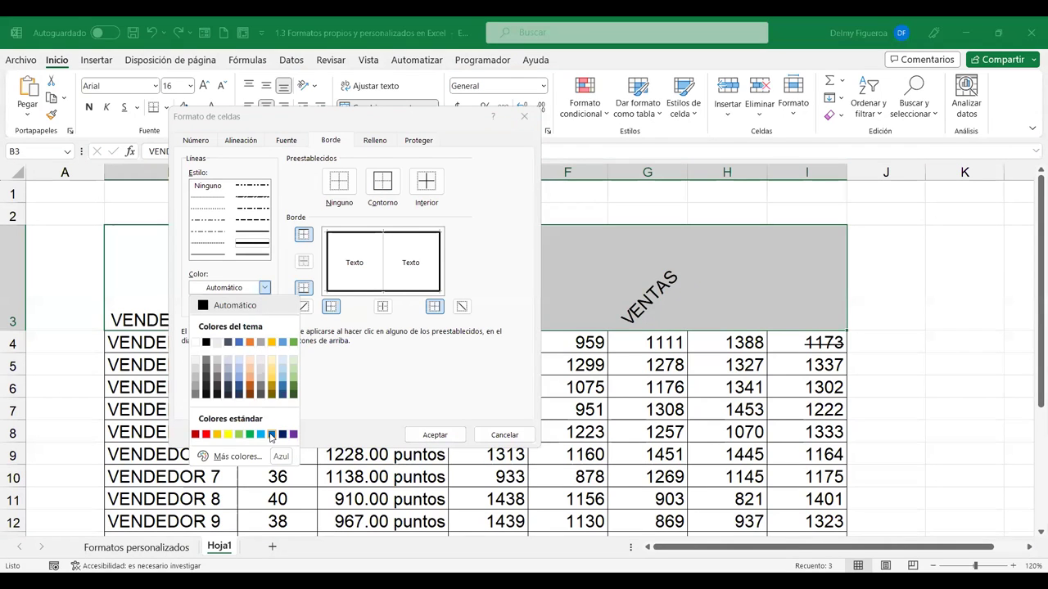
left_click(271, 435)
left_click(383, 181)
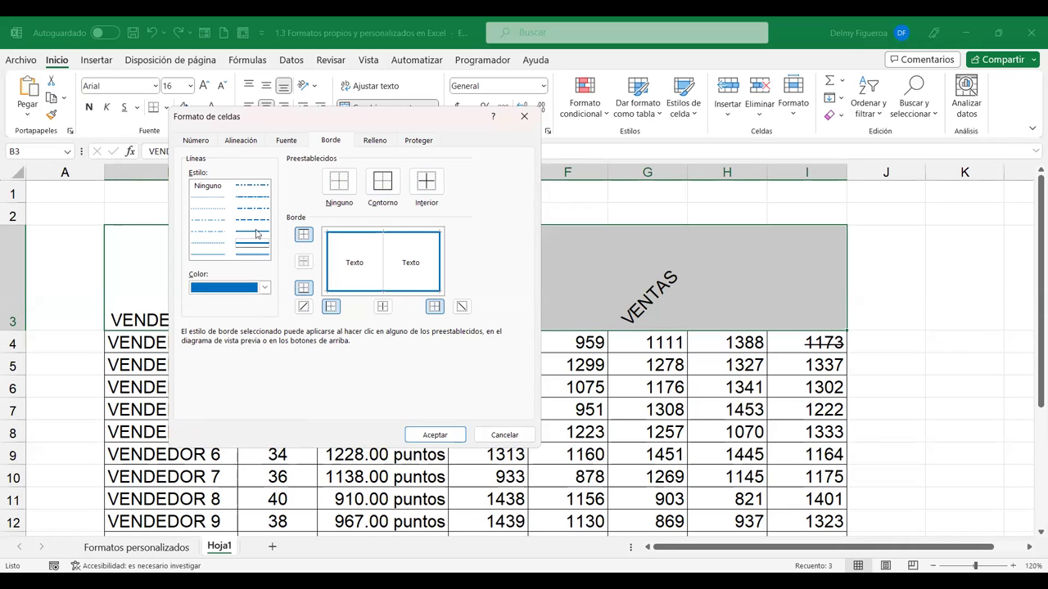
Add gold vertical inner borders between the header cells
left_click(253, 254)
left_click(422, 204)
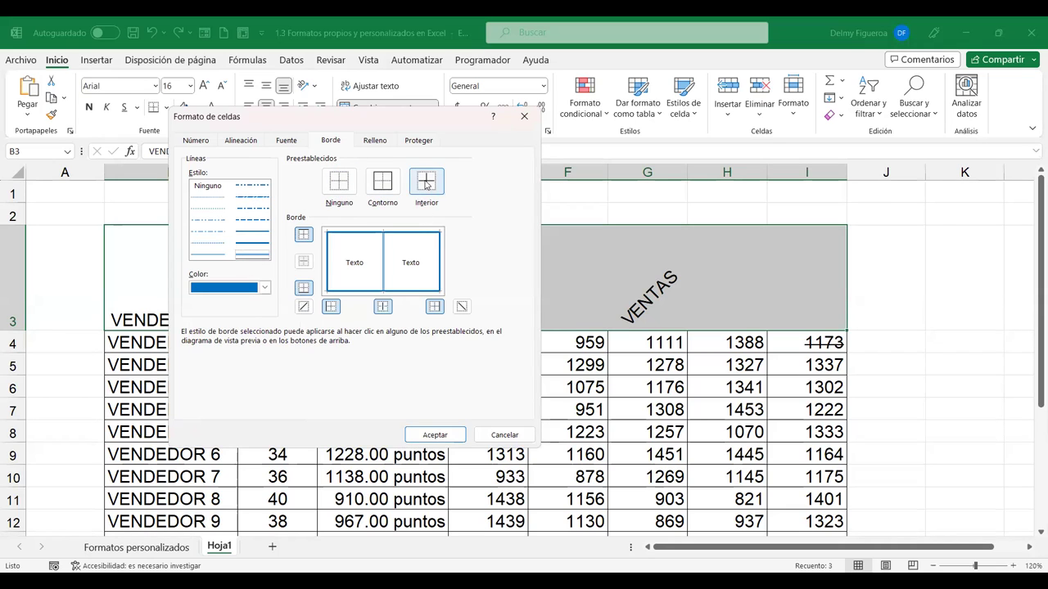
left_click(263, 289)
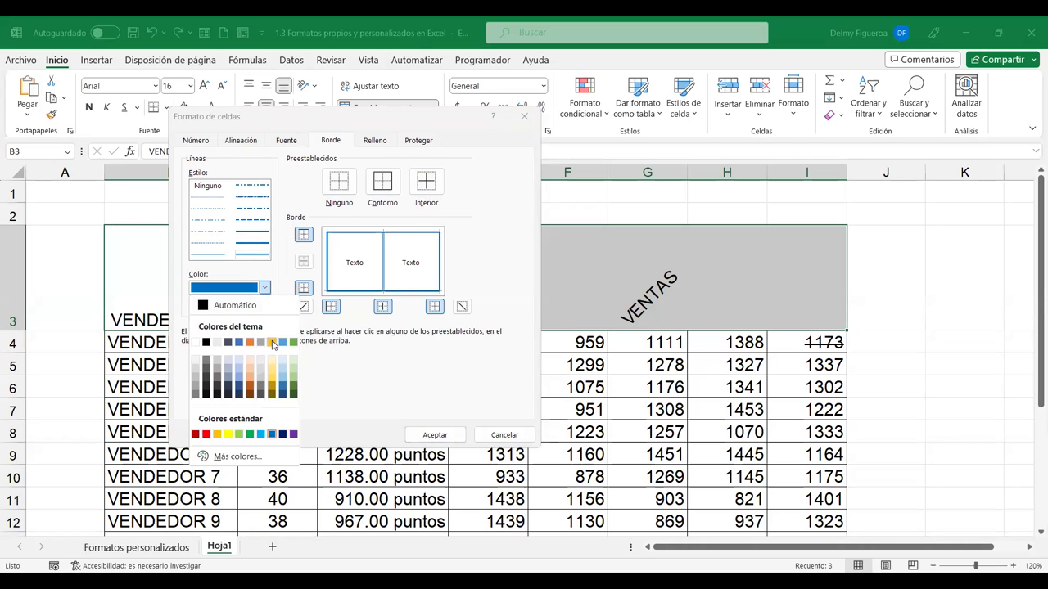
left_click(272, 344)
left_click(431, 183)
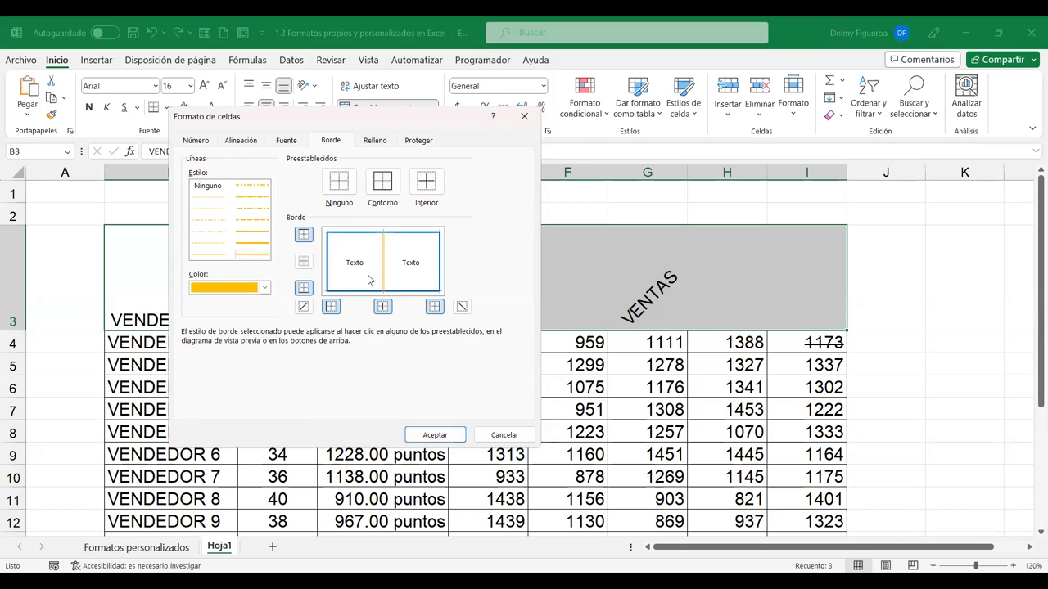
left_click(442, 436)
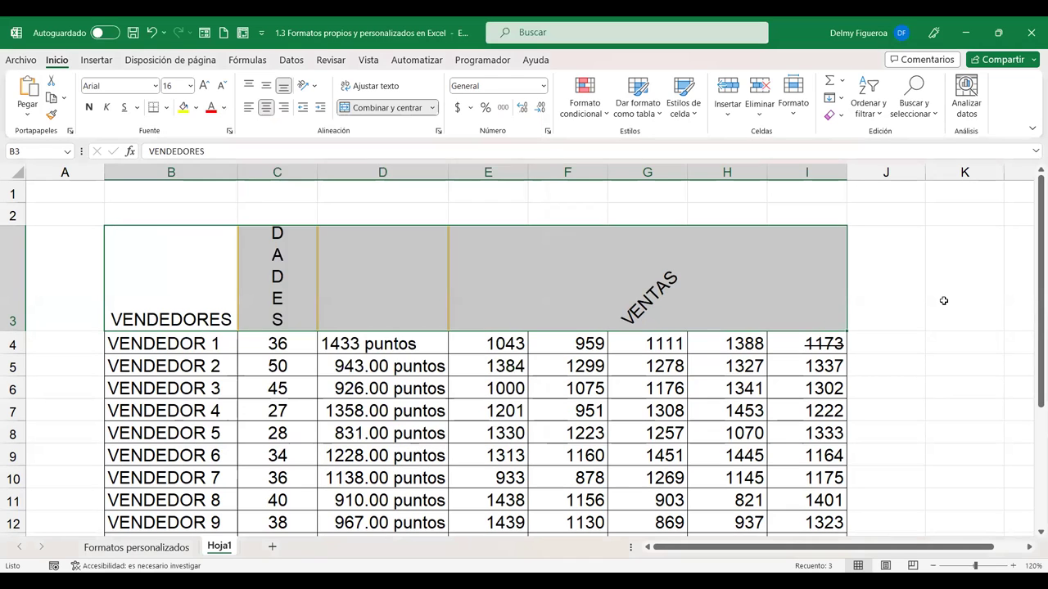
left_click(944, 301)
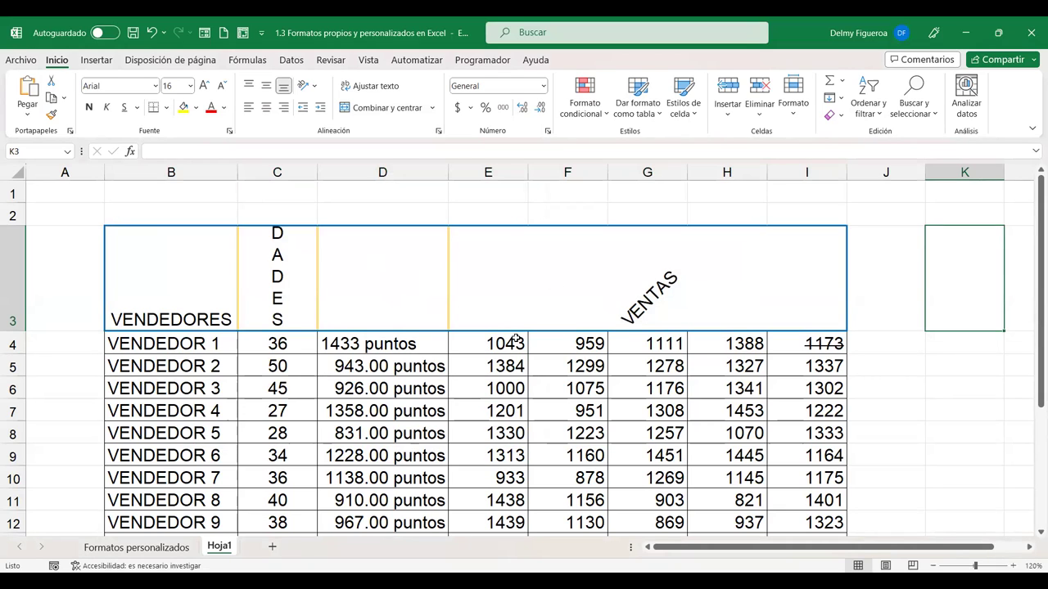
Look at the fill settings and close them without changes
key("ctrl+1")
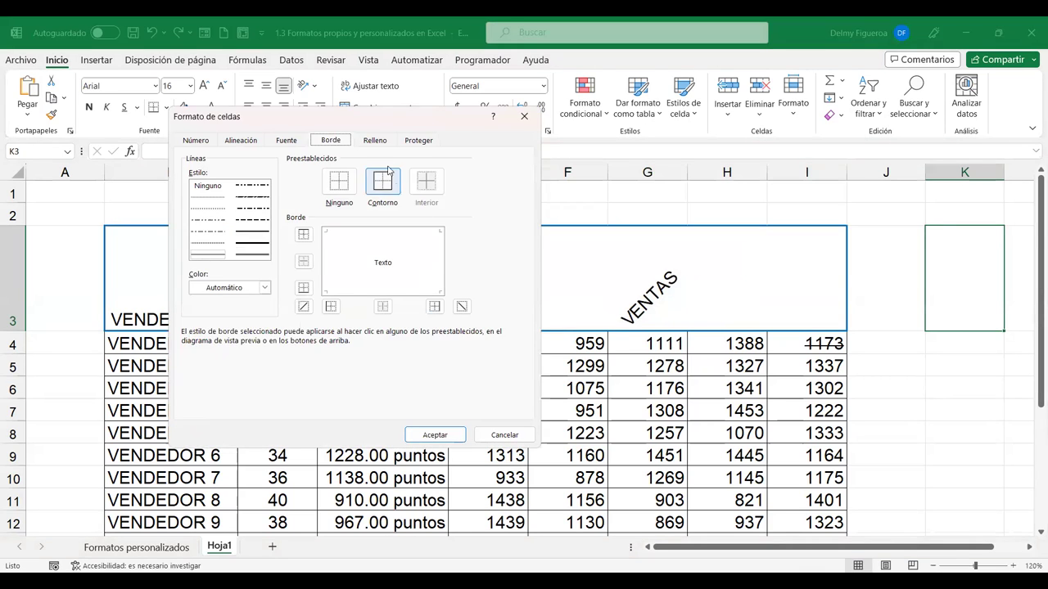
left_click(381, 142)
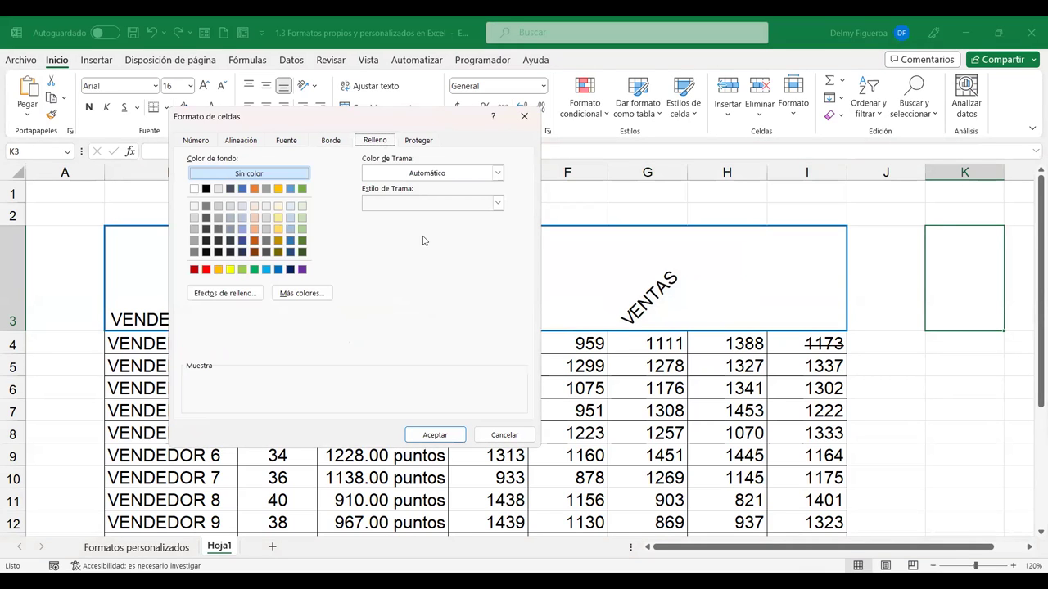
left_click(502, 435)
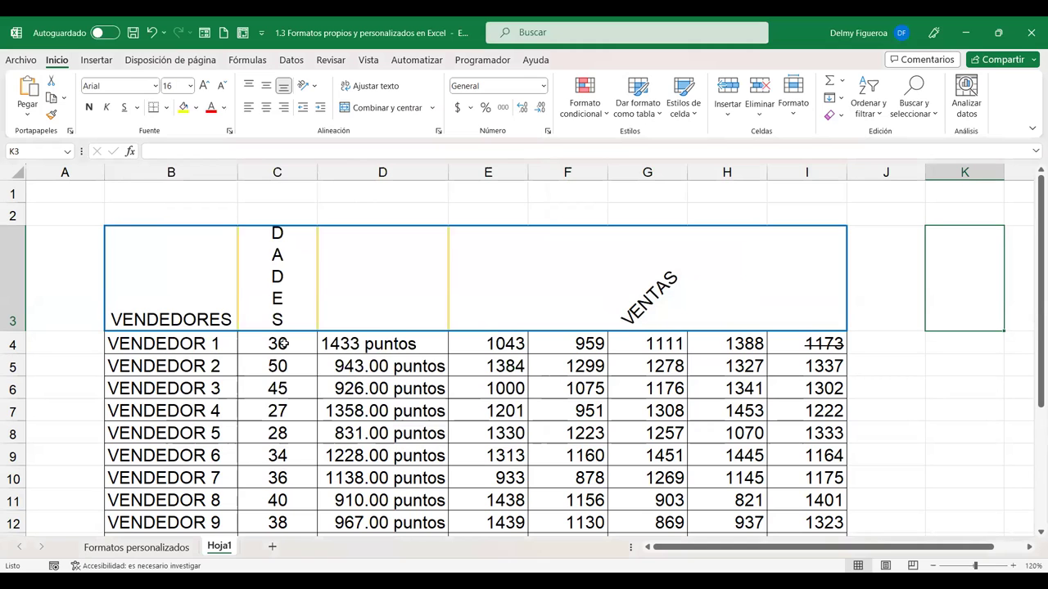
Give the ages C4:C12 a diagonal-up gradient fill with a pale green first colour
mouse_move(278, 344)
left_mouse_down()
mouse_move(283, 400)
mouse_move(288, 344)
left_mouse_up()
scroll(288, 344, "up", 1)
scroll(288, 344, "up", 1)
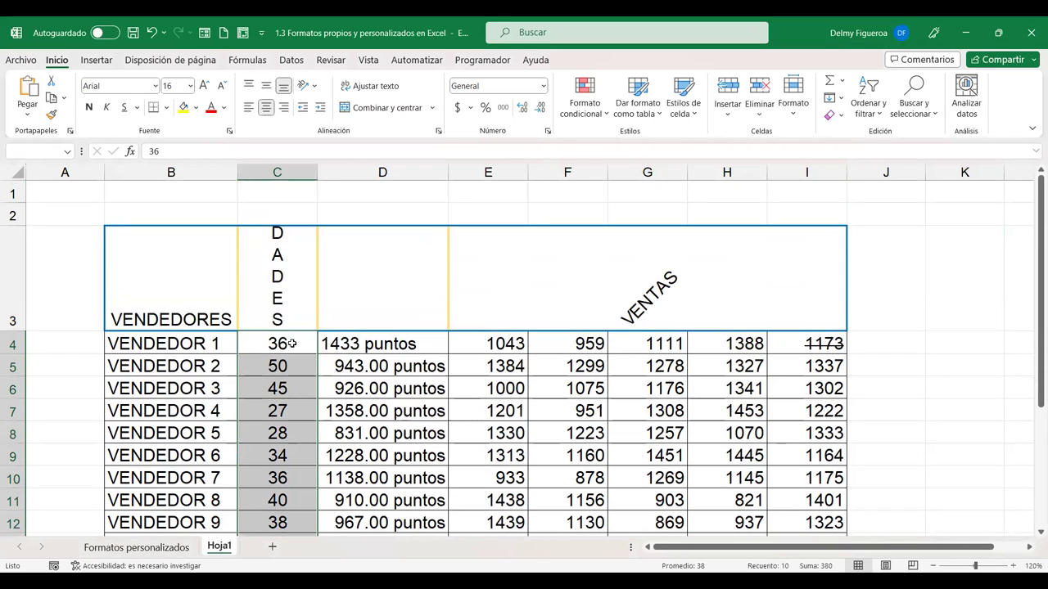
key("ctrl+1")
left_click(236, 302)
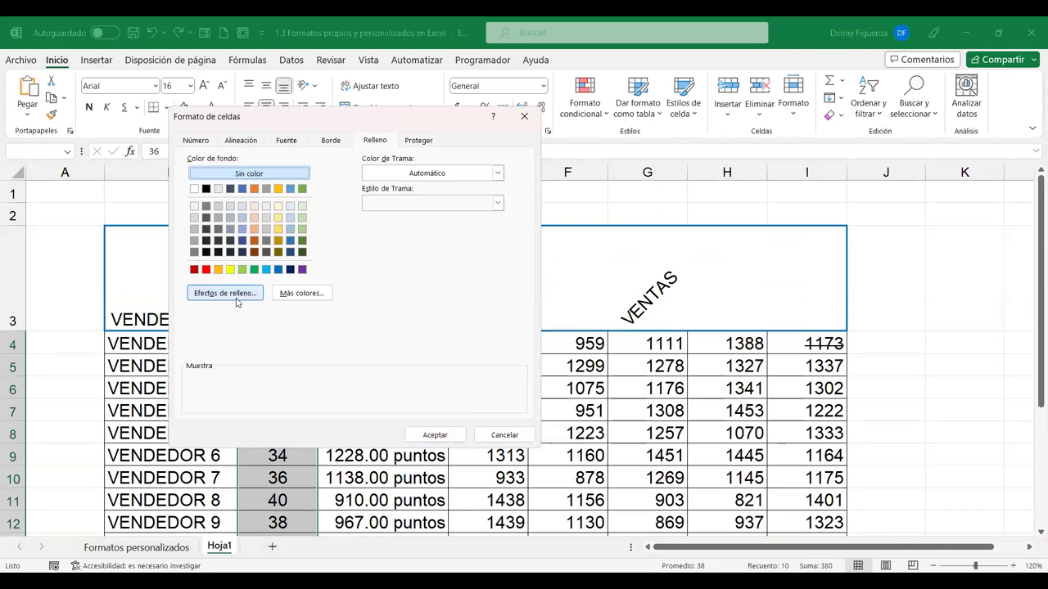
left_click(256, 340)
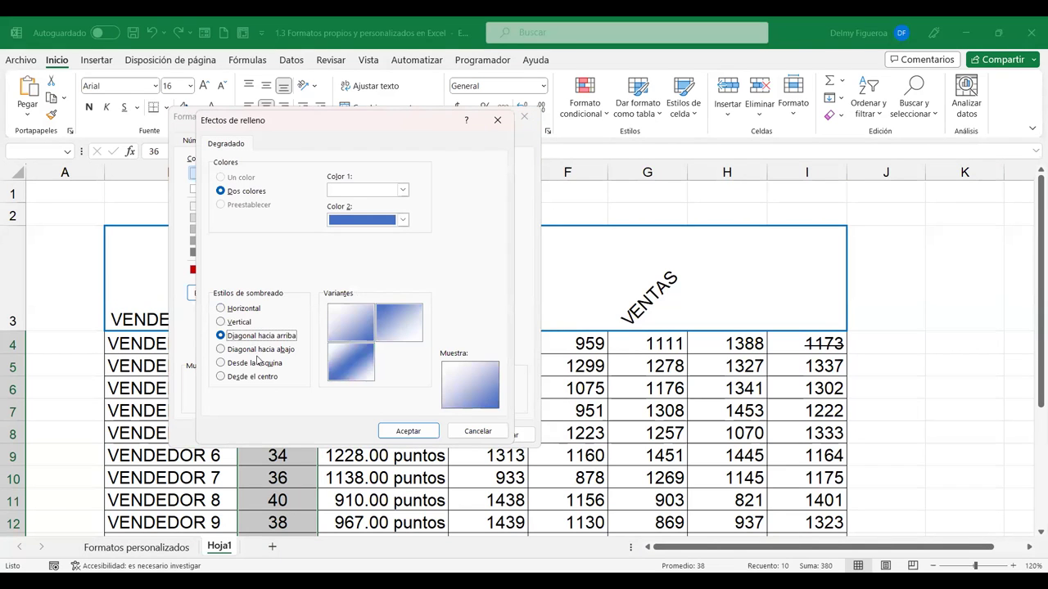
left_click(404, 189)
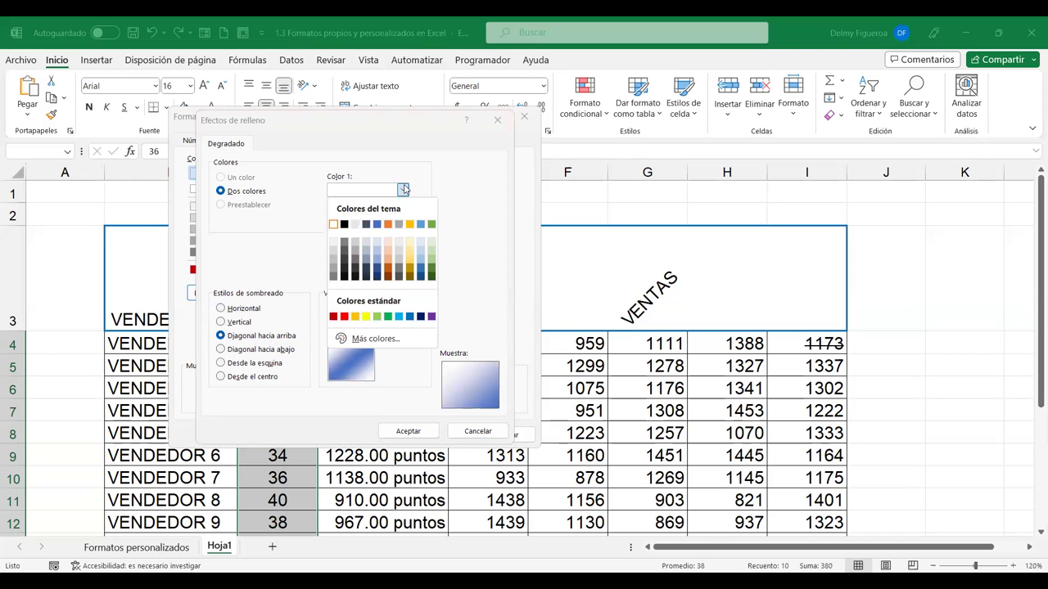
left_click(431, 248)
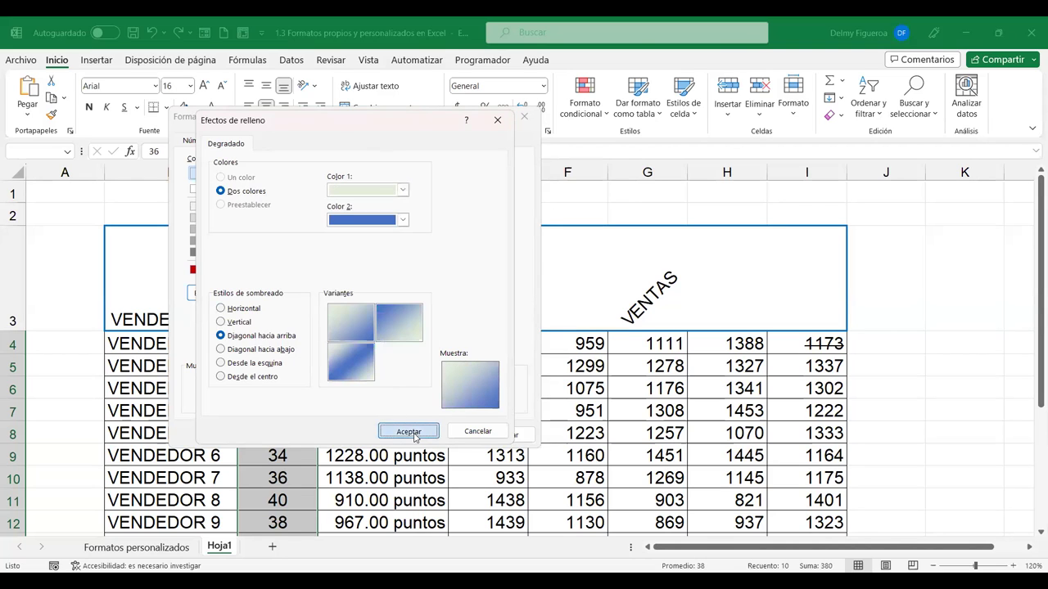
left_click(408, 431)
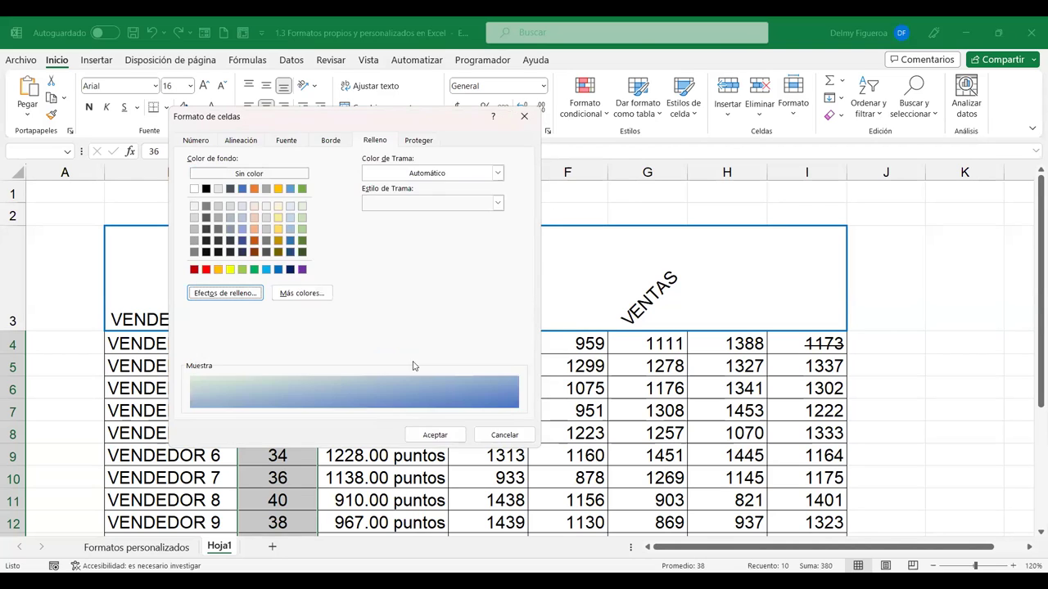
Apply a dotted pattern fill to the ages with no background colour
left_click(443, 176)
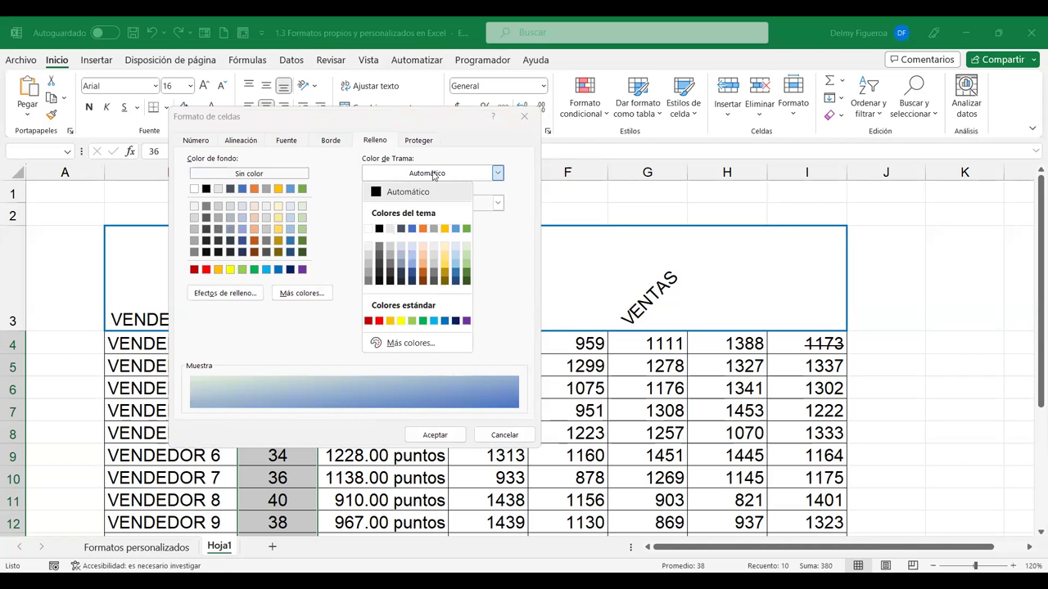
left_click(249, 173)
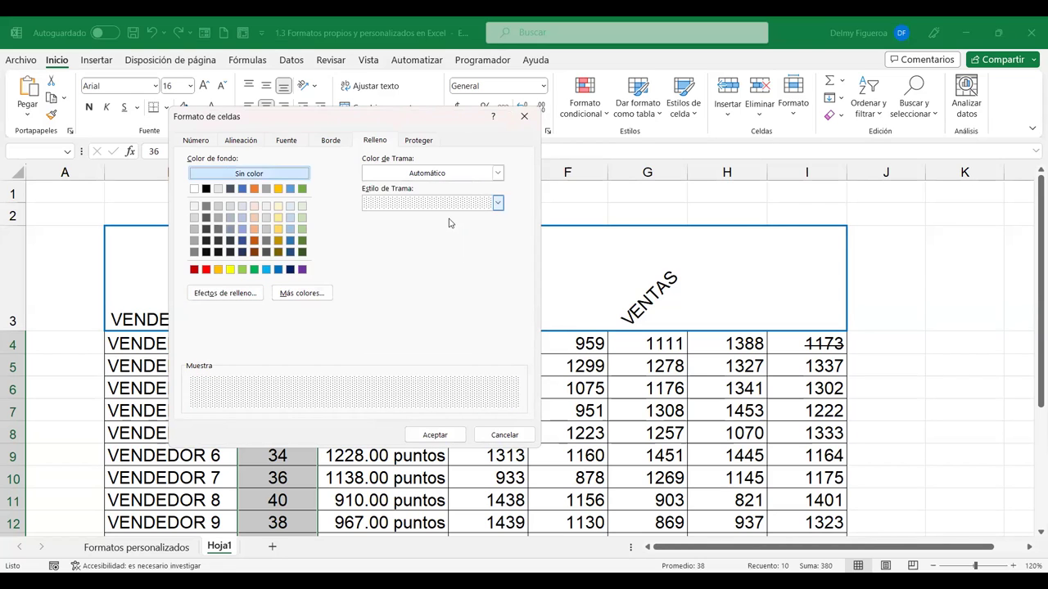
left_click(458, 437)
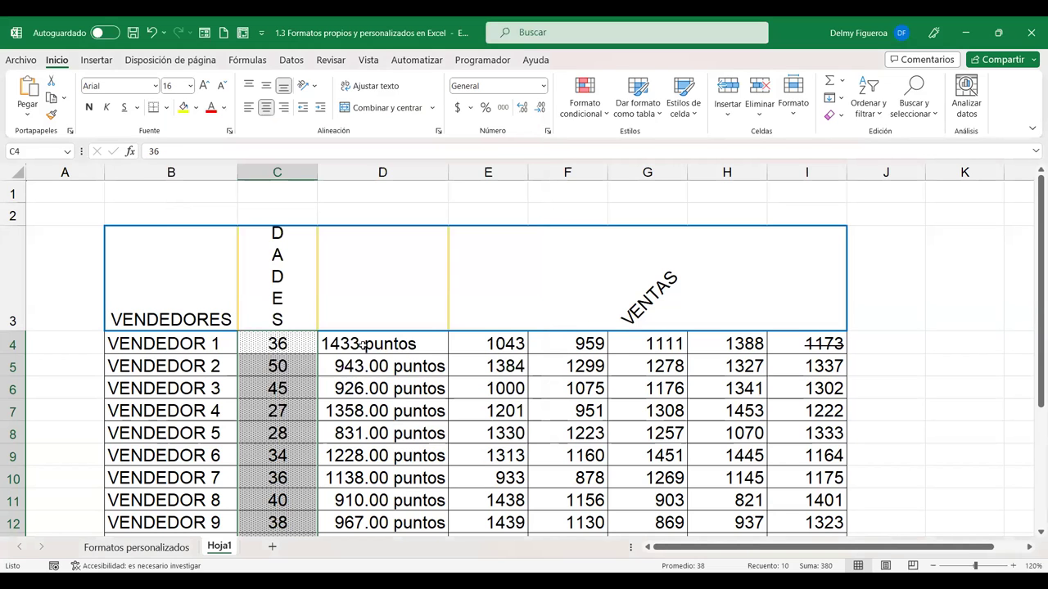
left_click(385, 353)
Return to cell A1 on Hoja1, then open the Formatos personalizados sheet
scroll(298, 406, "down", 2)
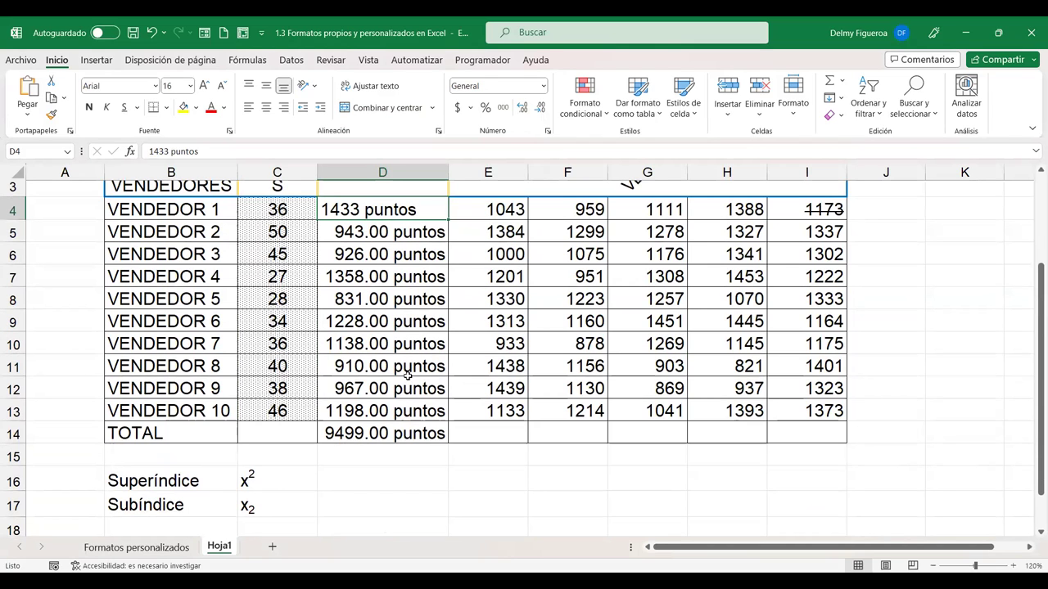
scroll(422, 382, "up", 2)
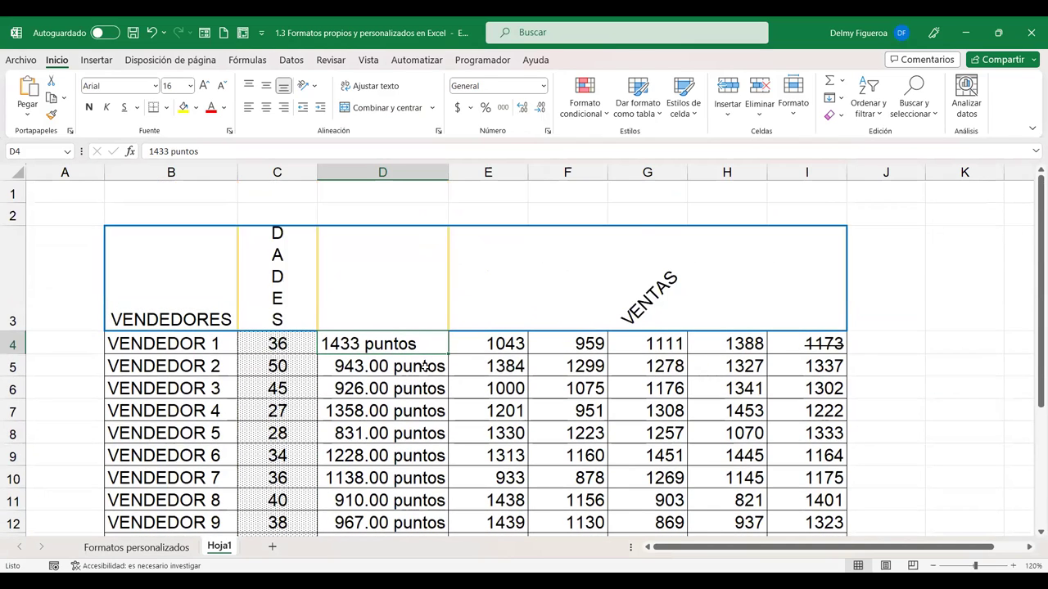
left_click(875, 280)
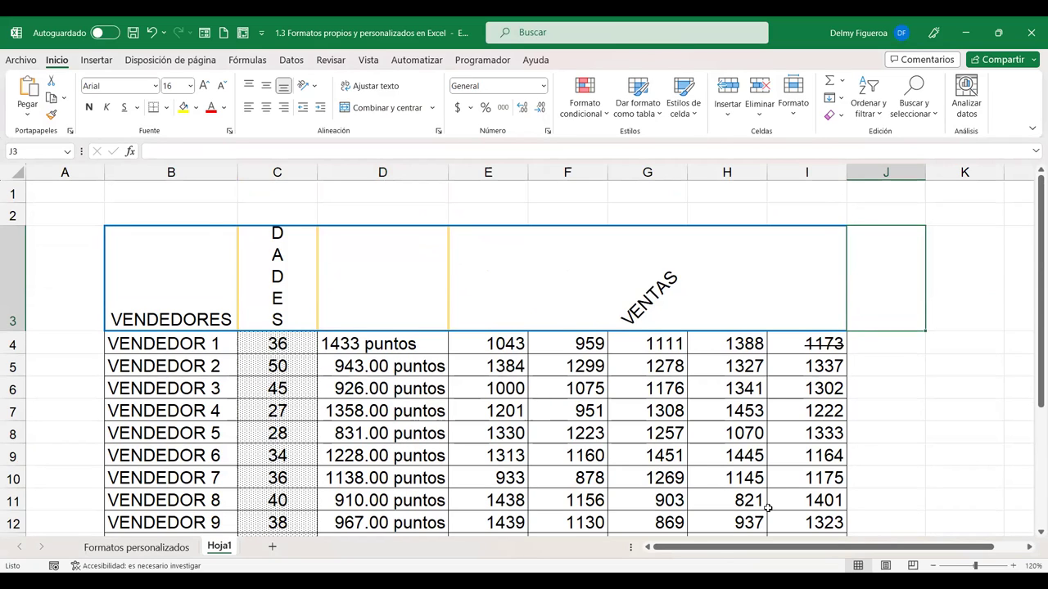
left_click(925, 345)
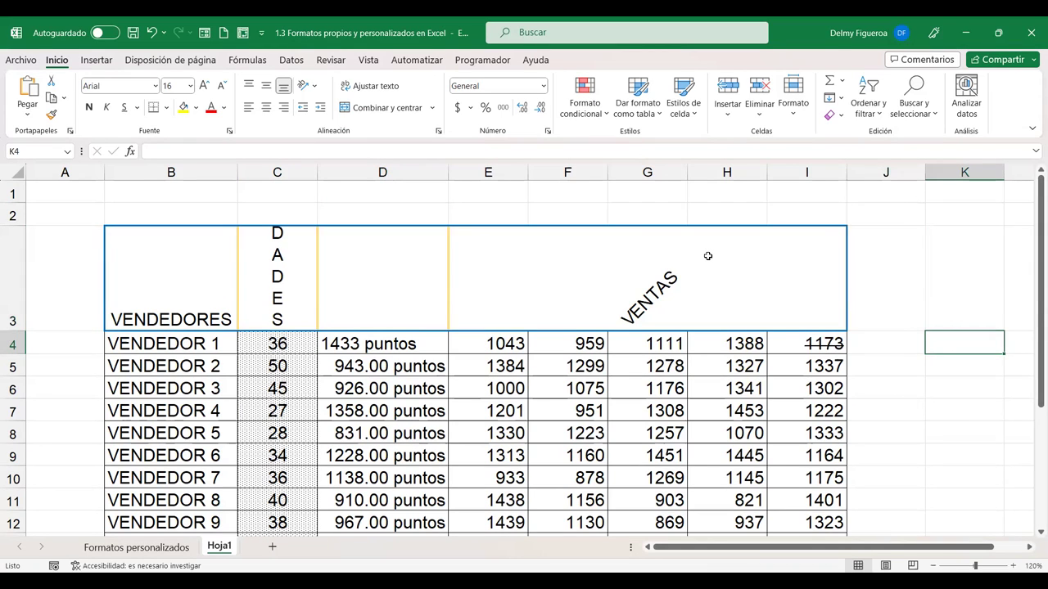
key("ctrl+Home")
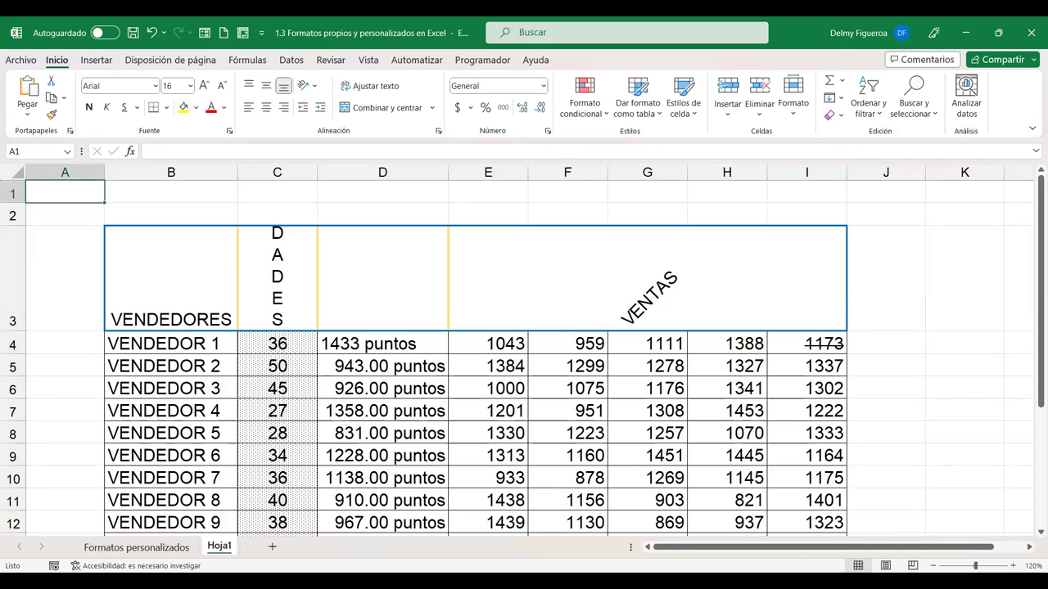
left_click(138, 547)
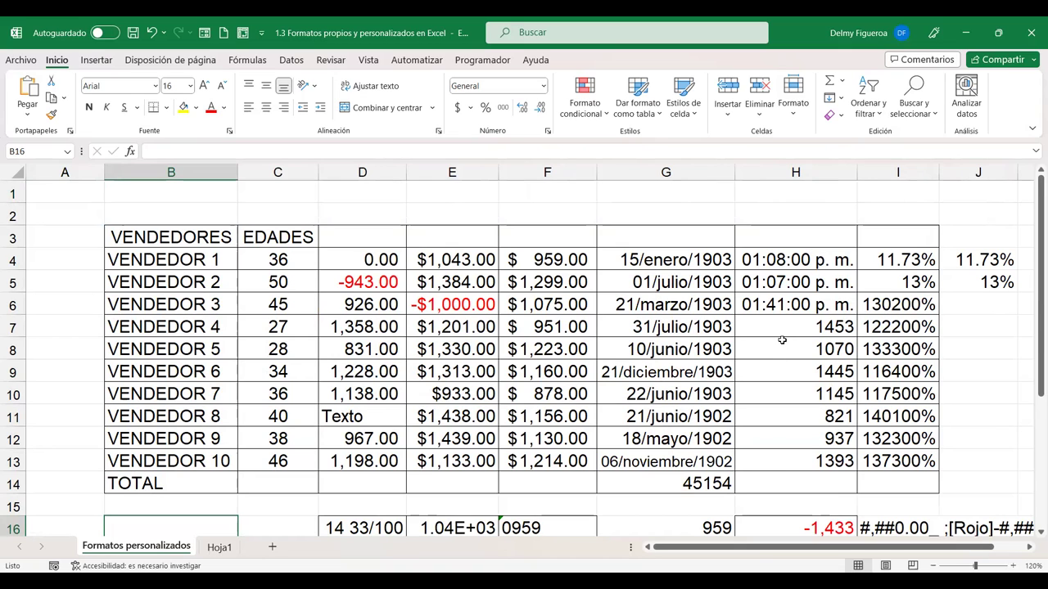
Enter 21:01 in H4 and 9:01 in H5
left_click_drag(820, 253, 819, 306)
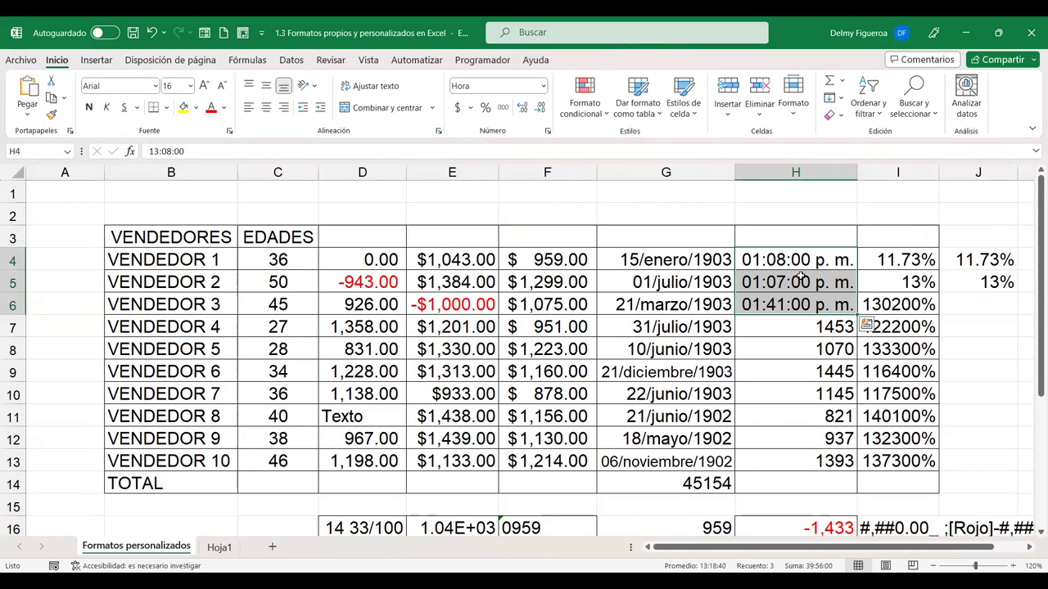
left_click(795, 259)
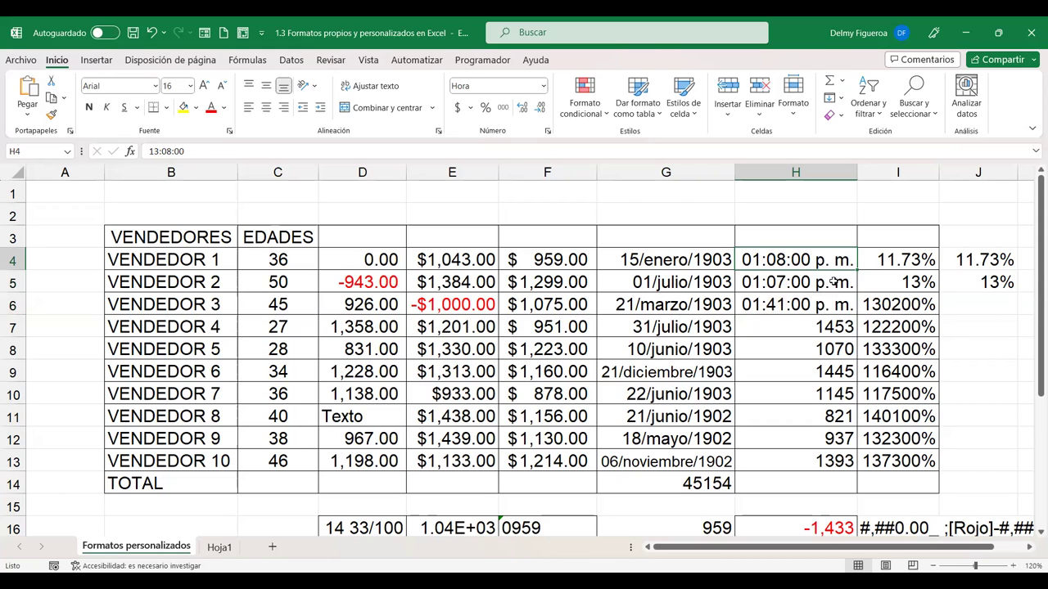
type("21:01")
key("Return")
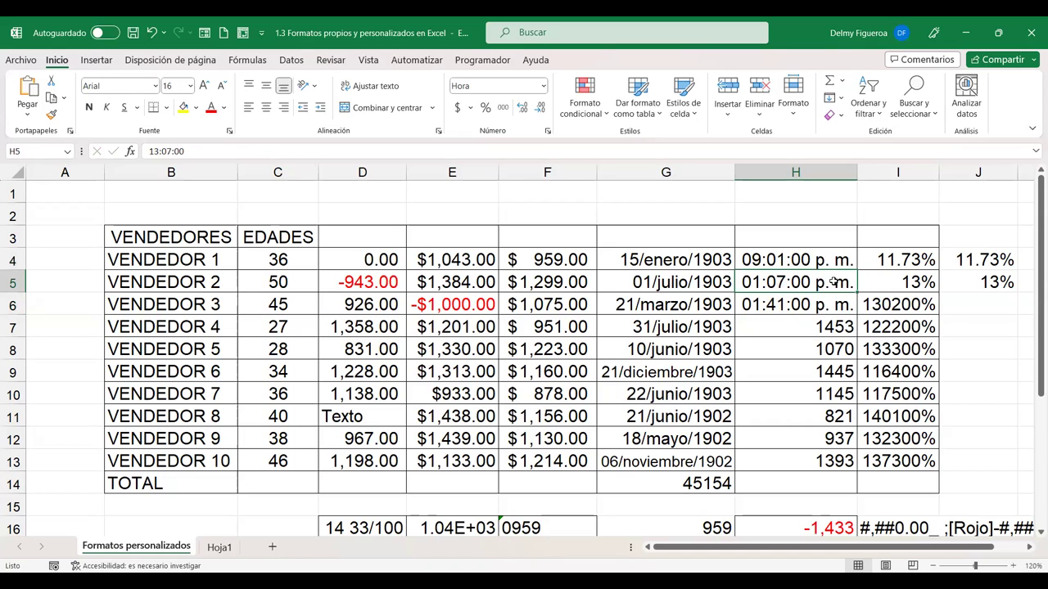
type("9:01")
key("Return")
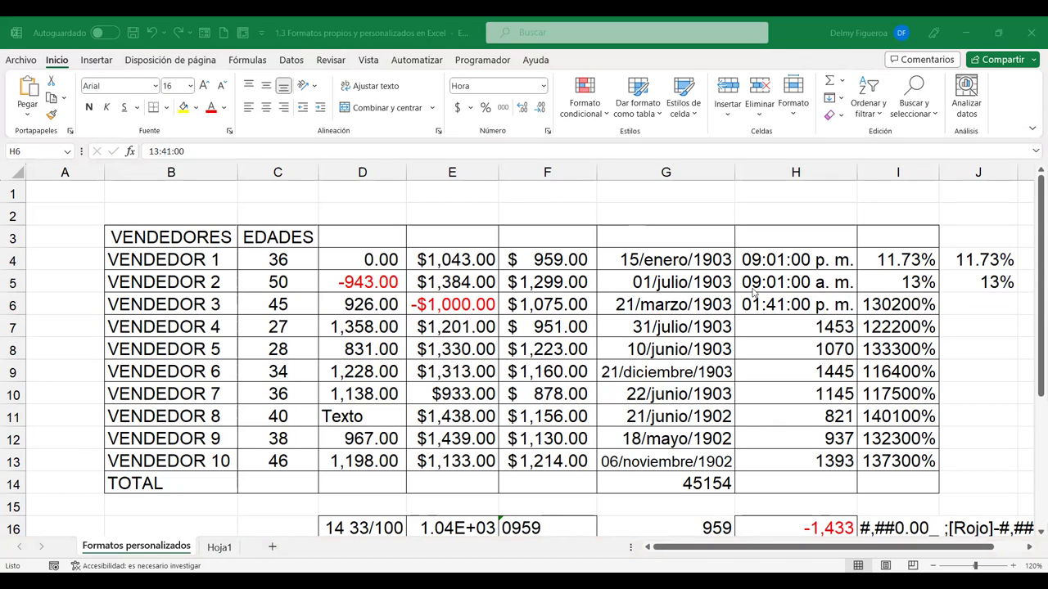
Apply the custom hh:mm:ss number format to H4:H6 so they show 21:01:00-style times
left_click_drag(788, 260, 792, 307)
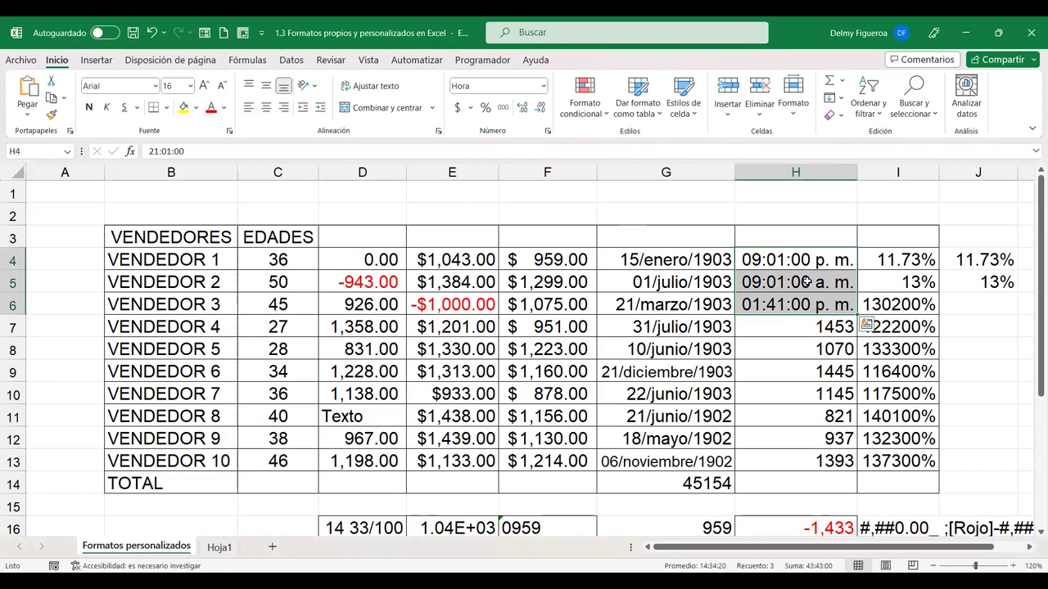
key("ctrl+1")
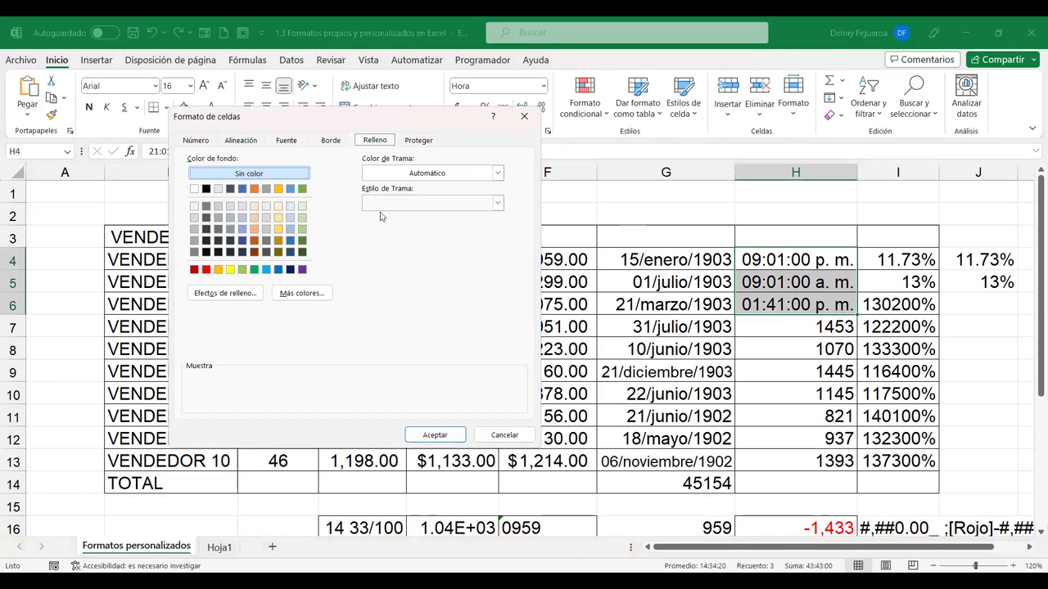
left_click(190, 140)
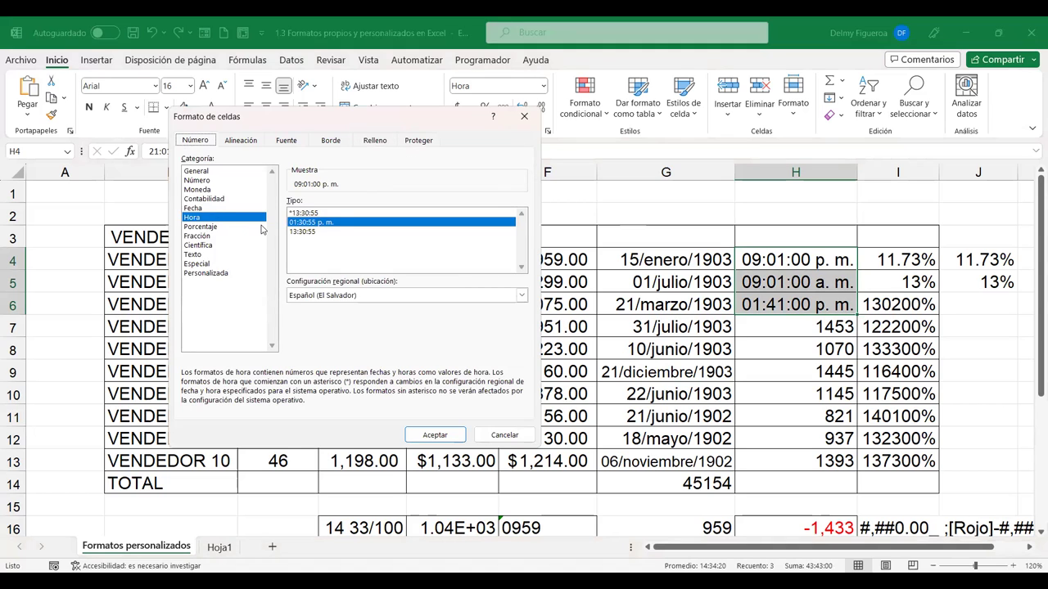
left_click(214, 274)
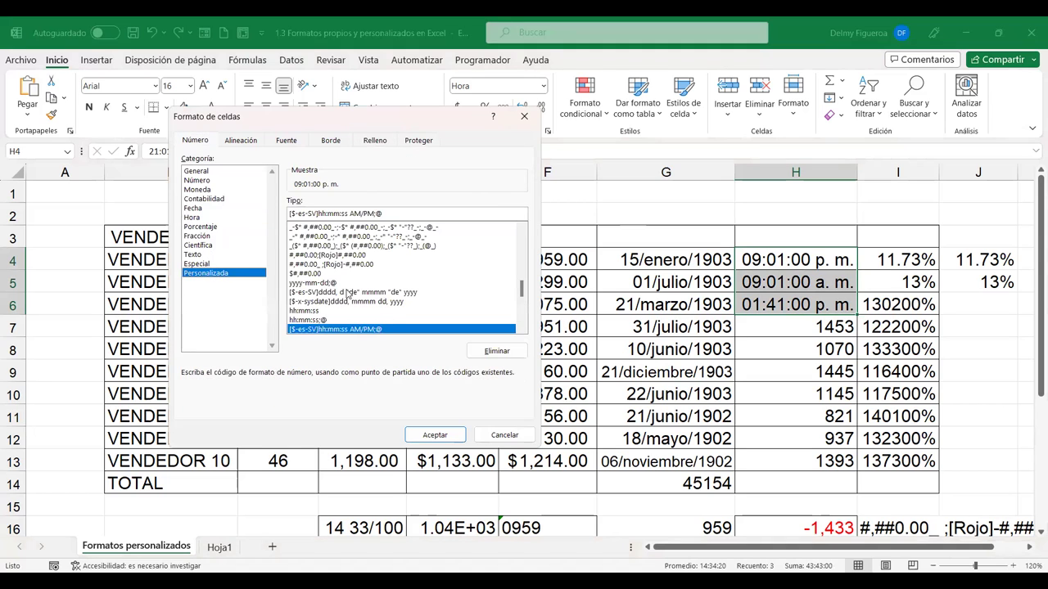
left_click_drag(524, 291, 522, 269)
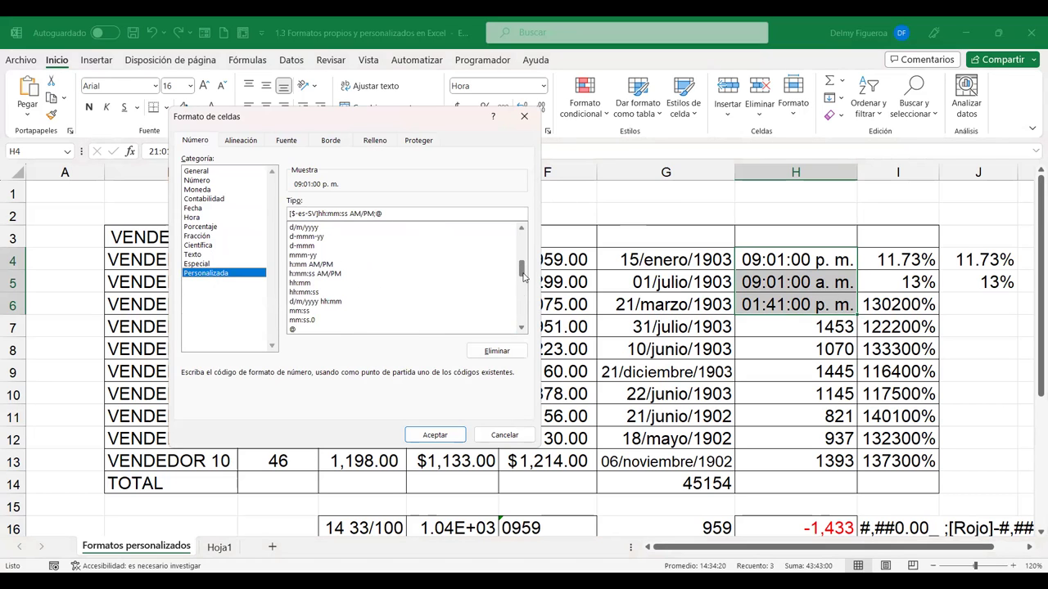
left_click(320, 264)
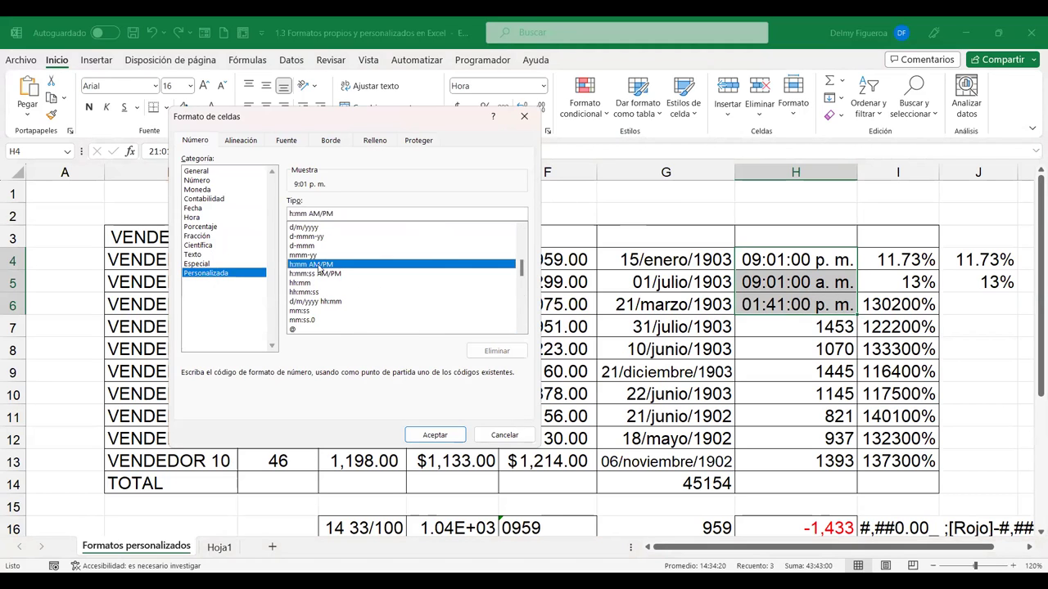
left_click(327, 274)
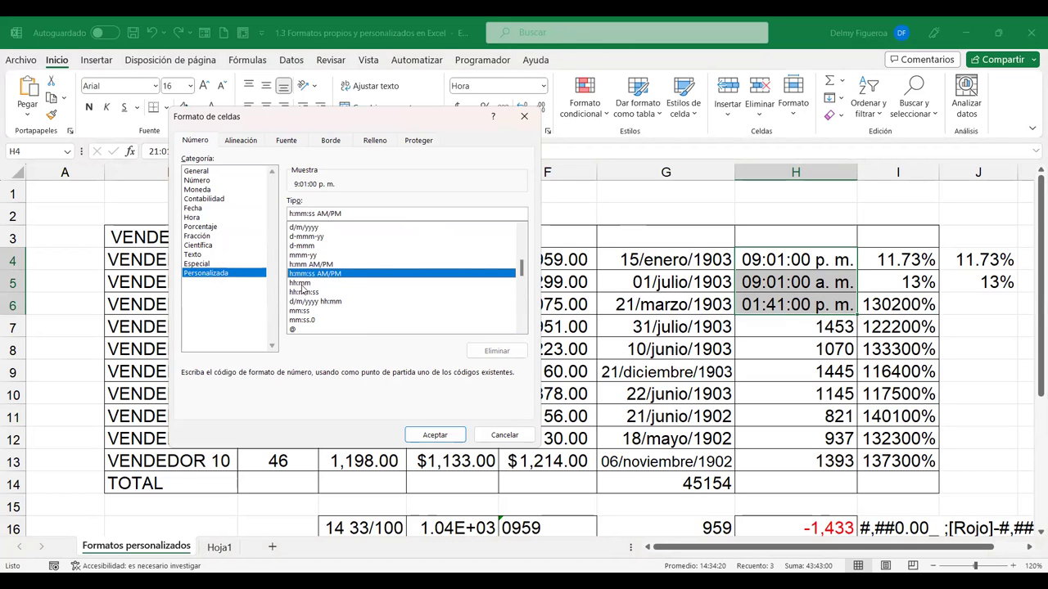
left_click(304, 284)
left_click(313, 293)
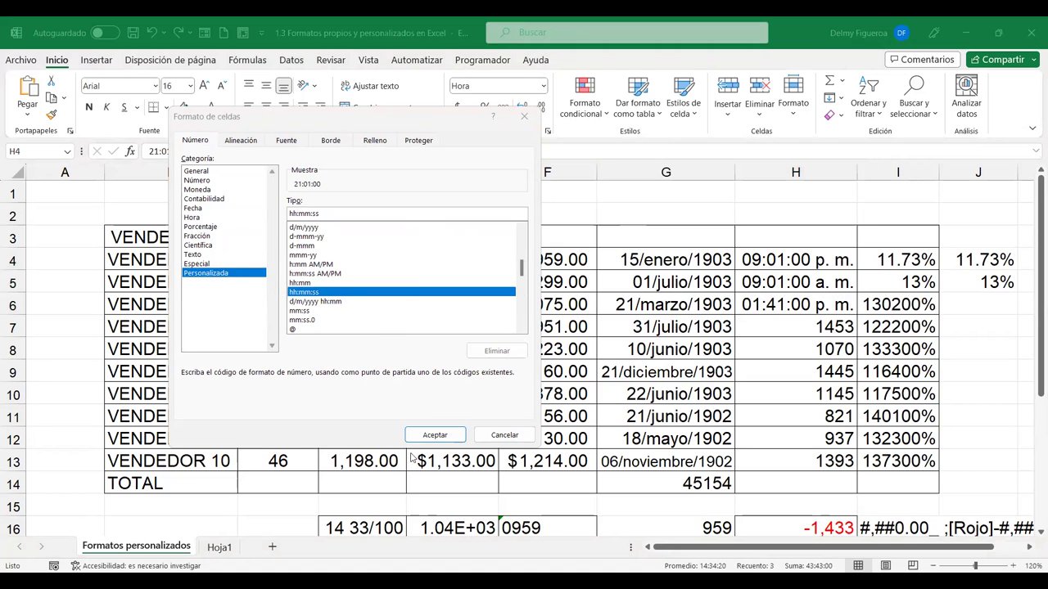
left_click(447, 440)
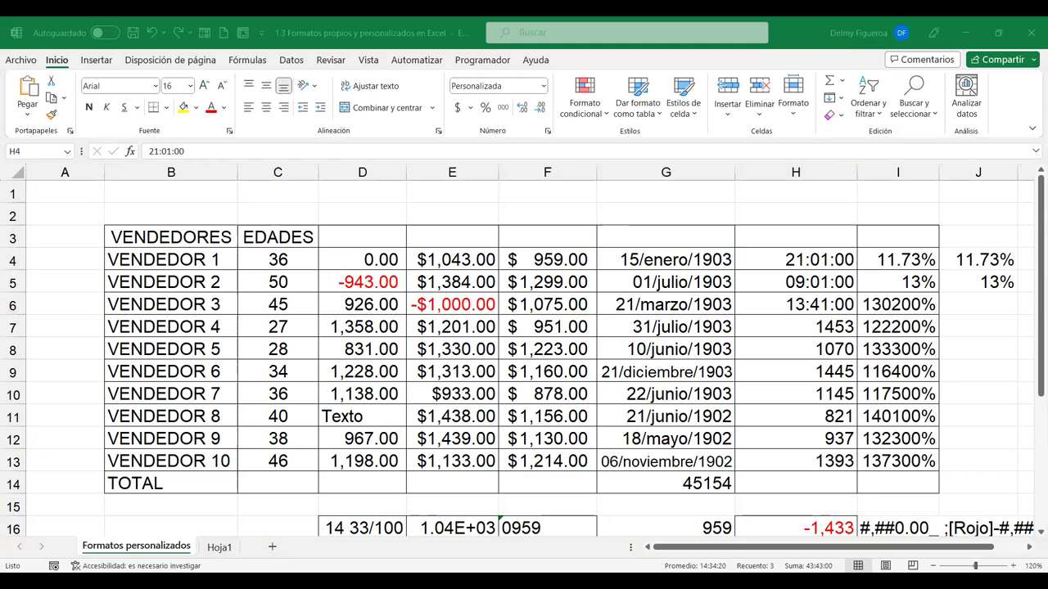
Replace the time in H6 with 9:02
left_click(795, 260)
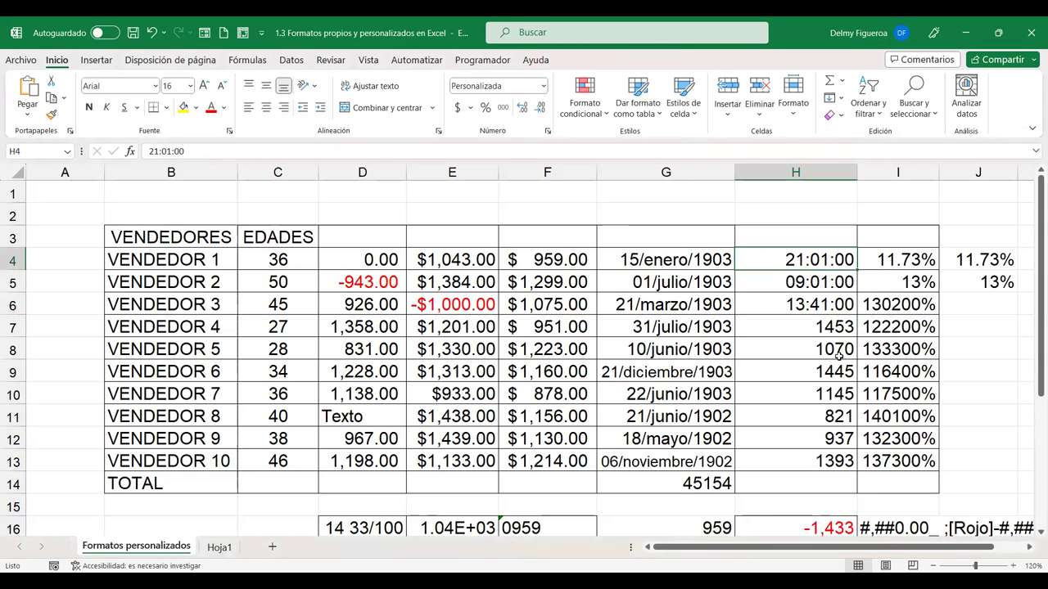
left_click(823, 303)
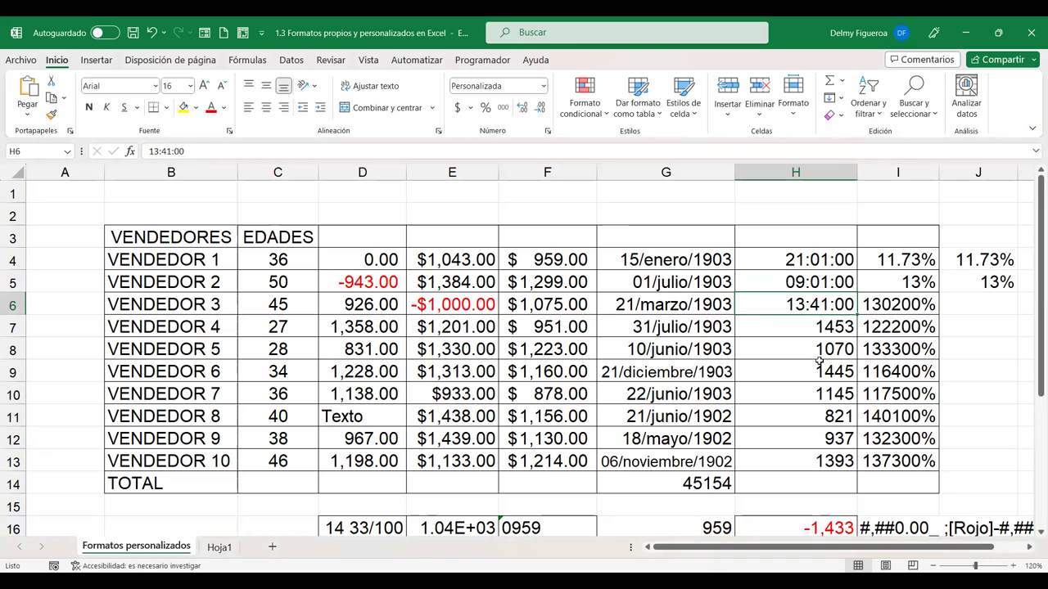
type("9:02")
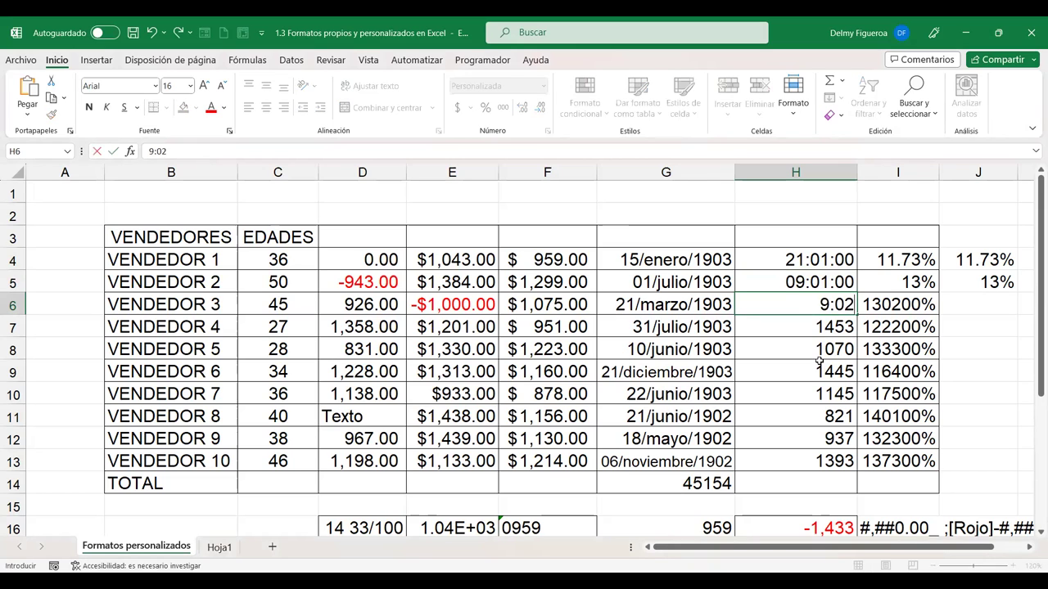
key("Return")
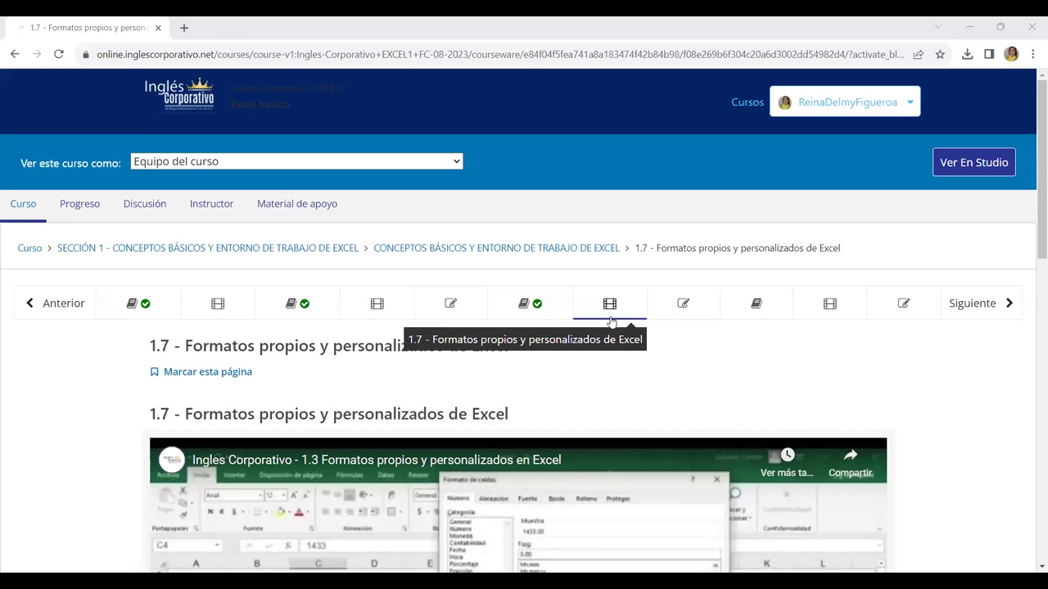
Open the Laboratorio quiz page and reveal the correct answers
left_click(703, 304)
scroll(695, 316, "down", 3)
scroll(938, 409, "down", 4)
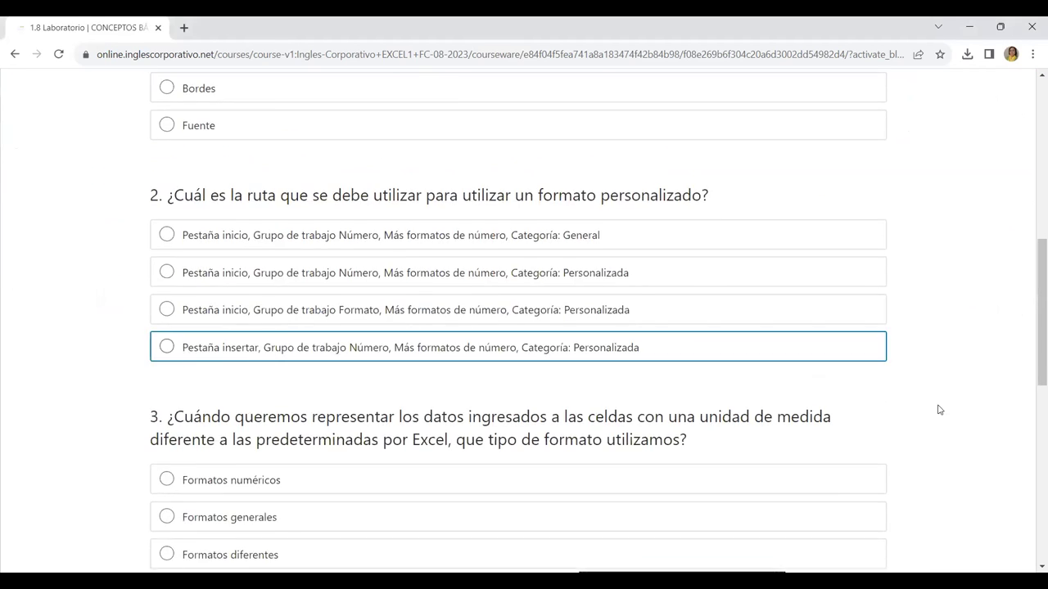
scroll(967, 440, "down", 8)
left_click(843, 257)
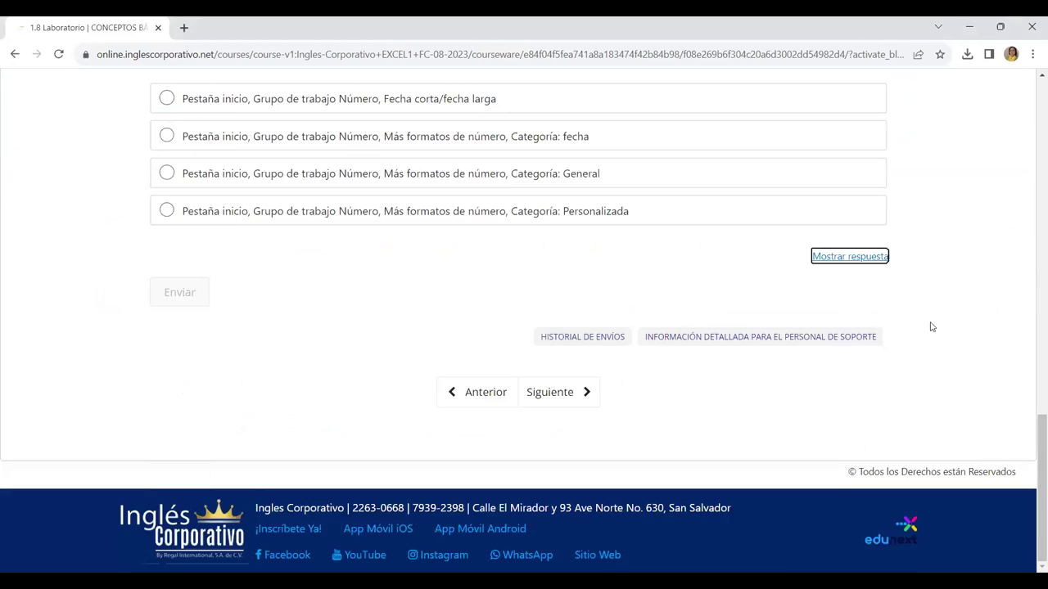
Scroll through questions 1–4 to review their correct answers
scroll(929, 328, "up", 4)
scroll(929, 327, "up", 8)
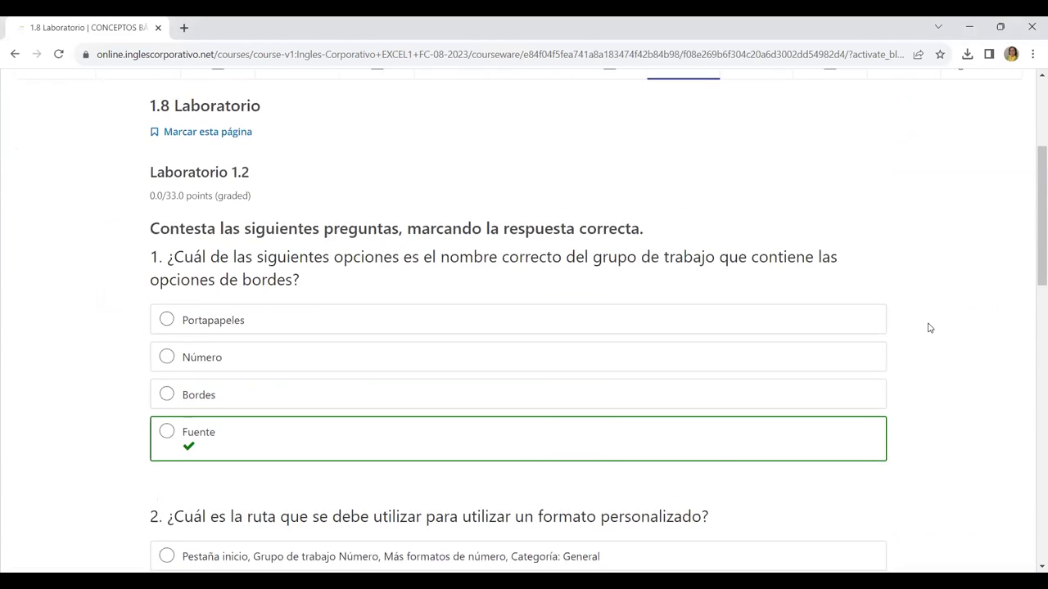
scroll(918, 326, "up", 1)
scroll(918, 326, "up", 1)
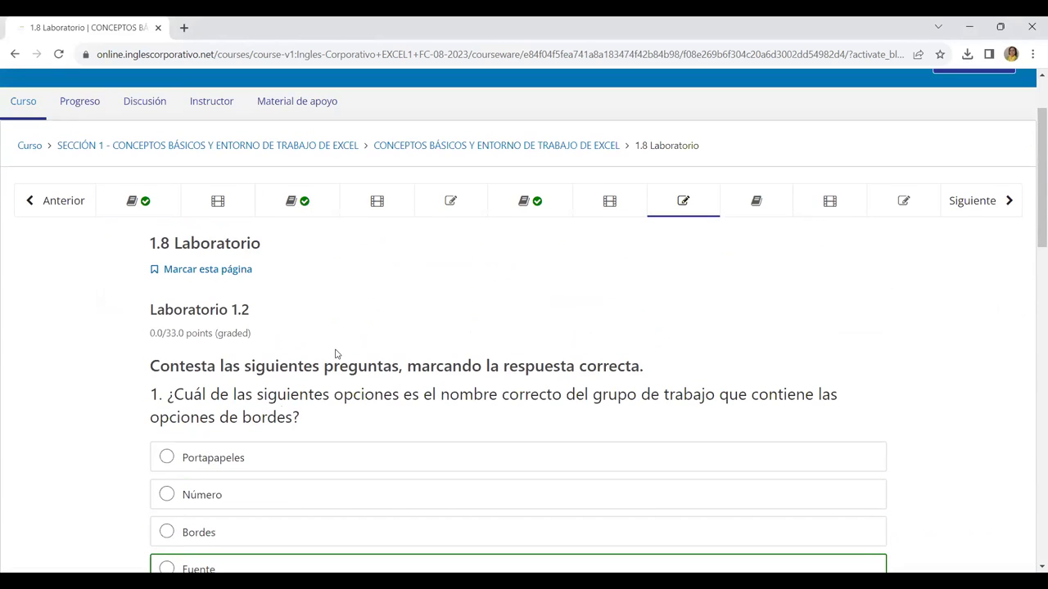
scroll(415, 394, "down", 1)
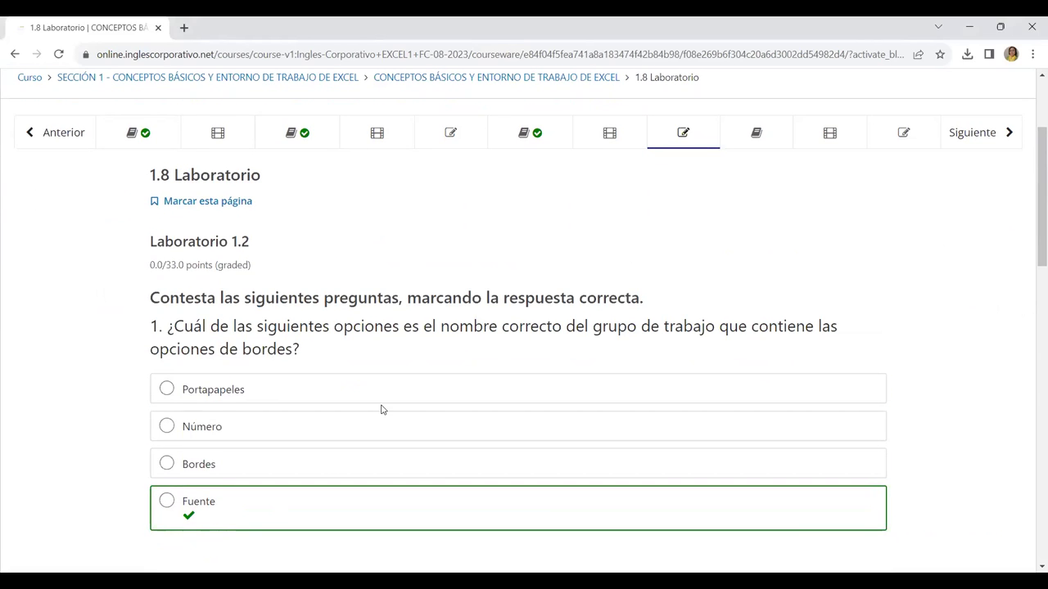
scroll(381, 409, "down", 2)
scroll(512, 341, "up", 1)
scroll(512, 342, "up", 3)
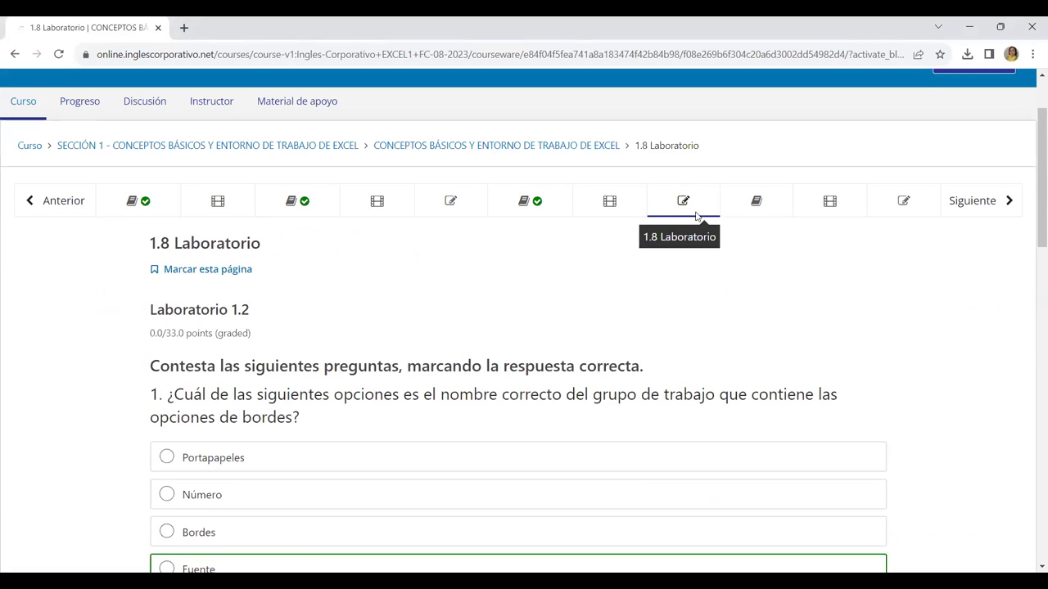
scroll(422, 418, "down", 3)
scroll(423, 417, "down", 3)
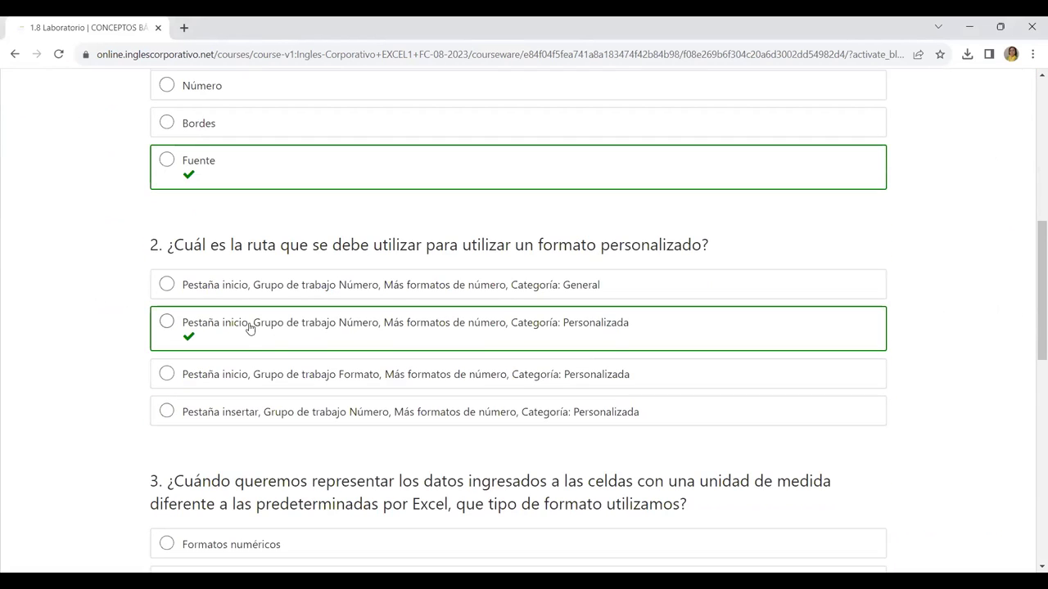
scroll(320, 328, "down", 1)
scroll(311, 339, "down", 2)
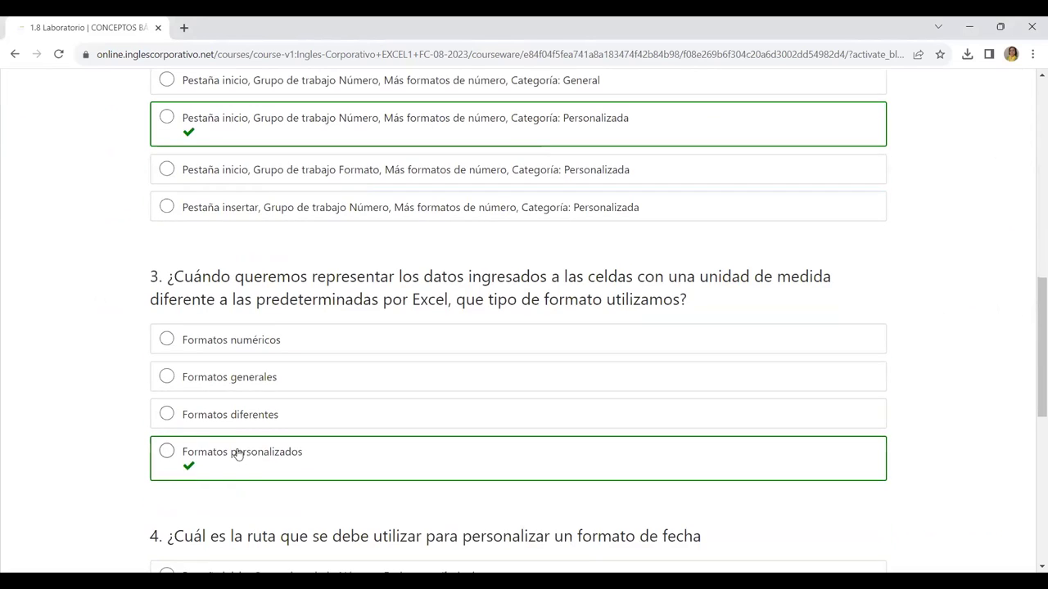
scroll(525, 376, "down", 2)
scroll(270, 391, "down", 2)
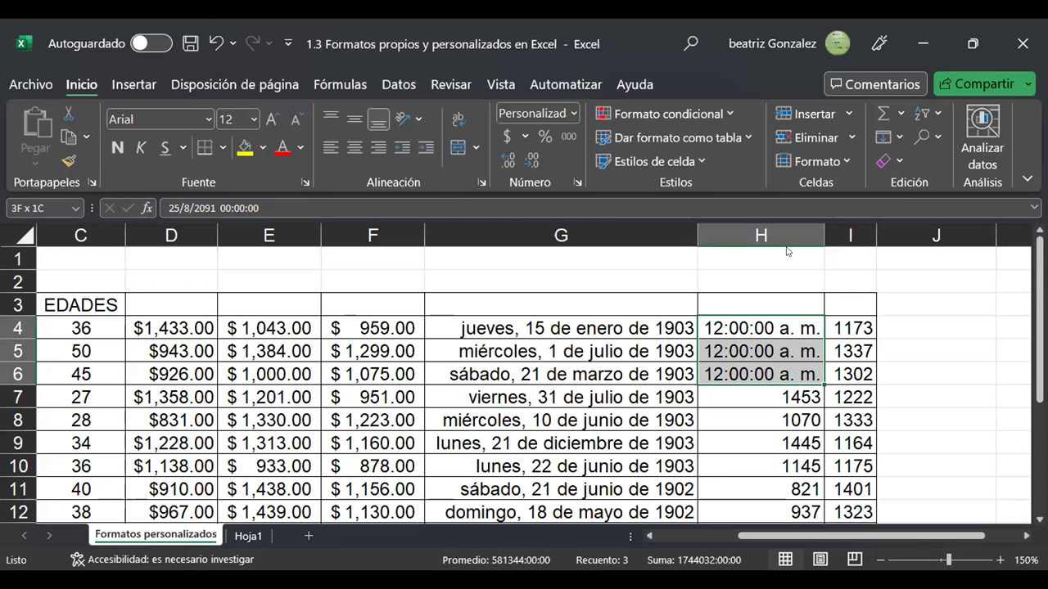
Apply the custom hh:mm format to H4:H6 so they read 00:00
key("ctrl+1")
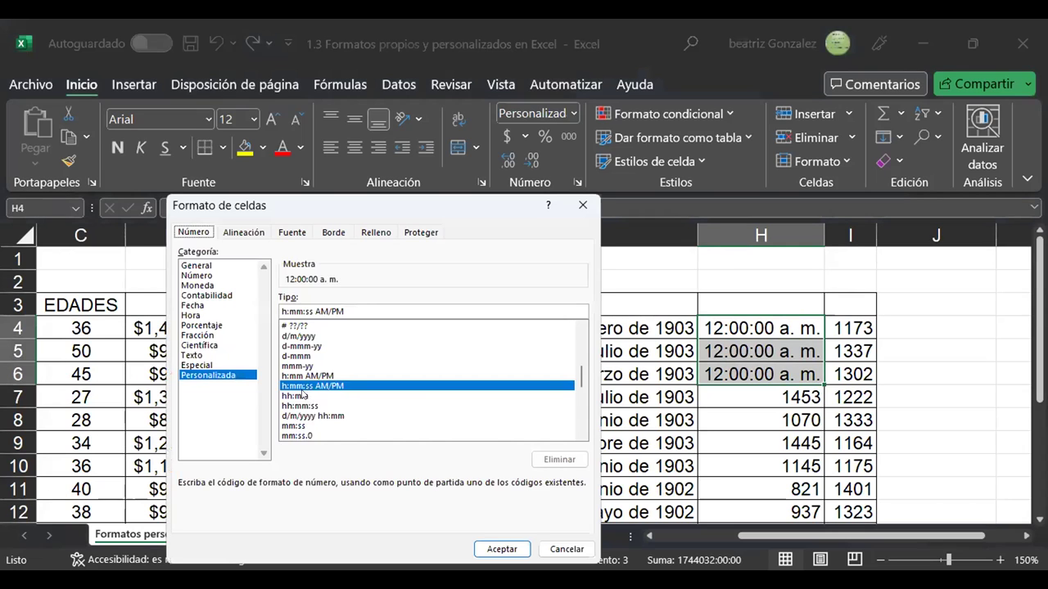
left_click(312, 395)
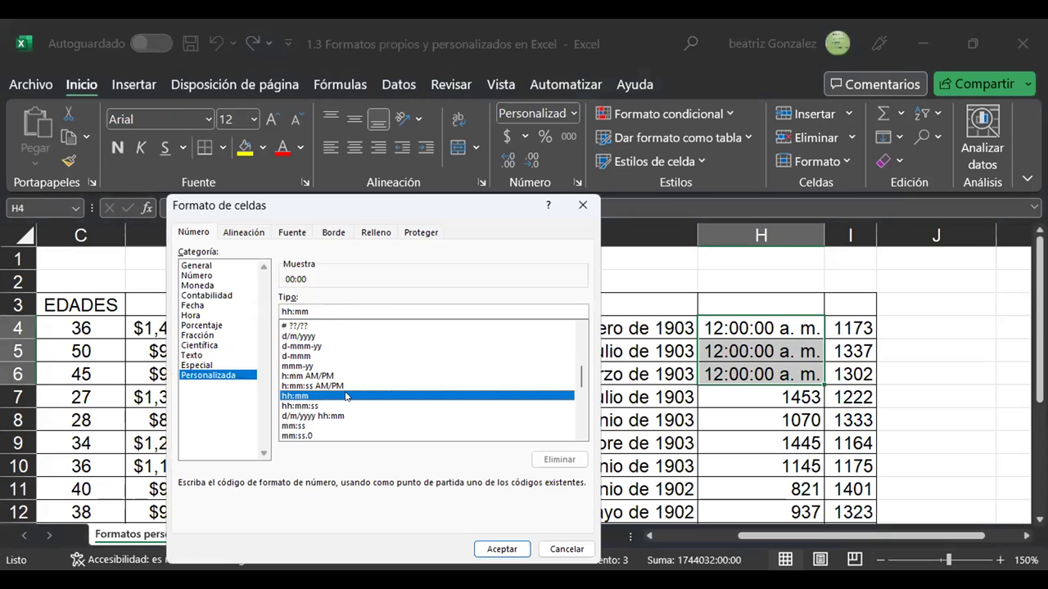
left_click(492, 549)
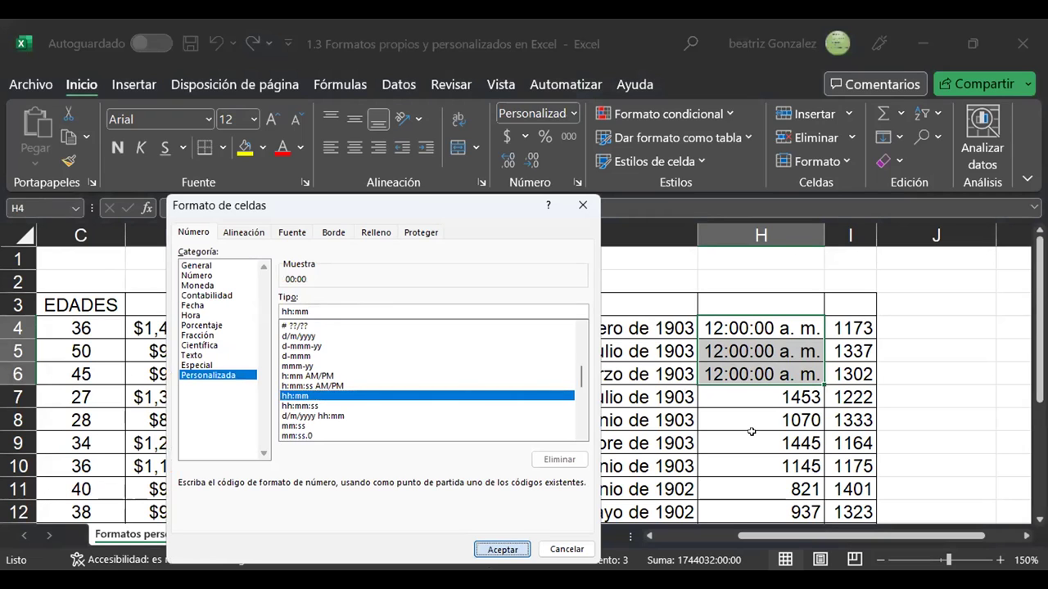
key("Return")
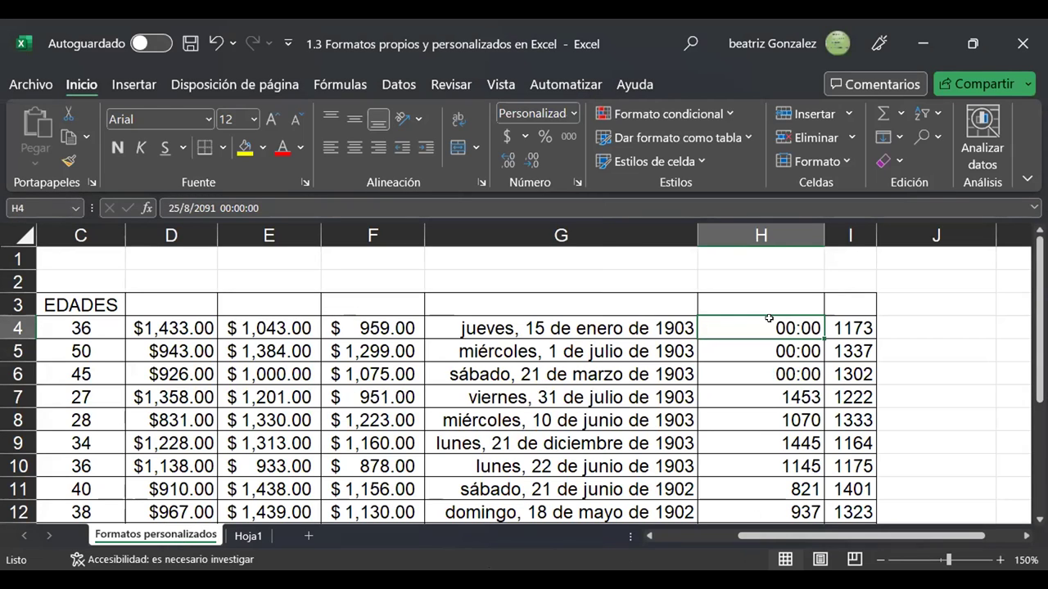
left_click_drag(771, 330, 779, 373)
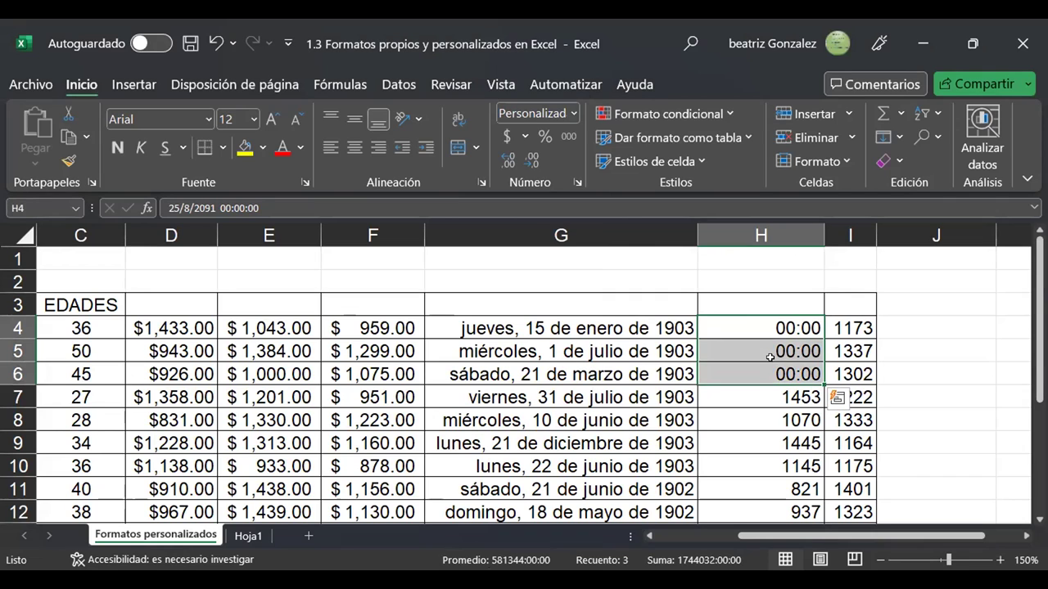
left_click(570, 112)
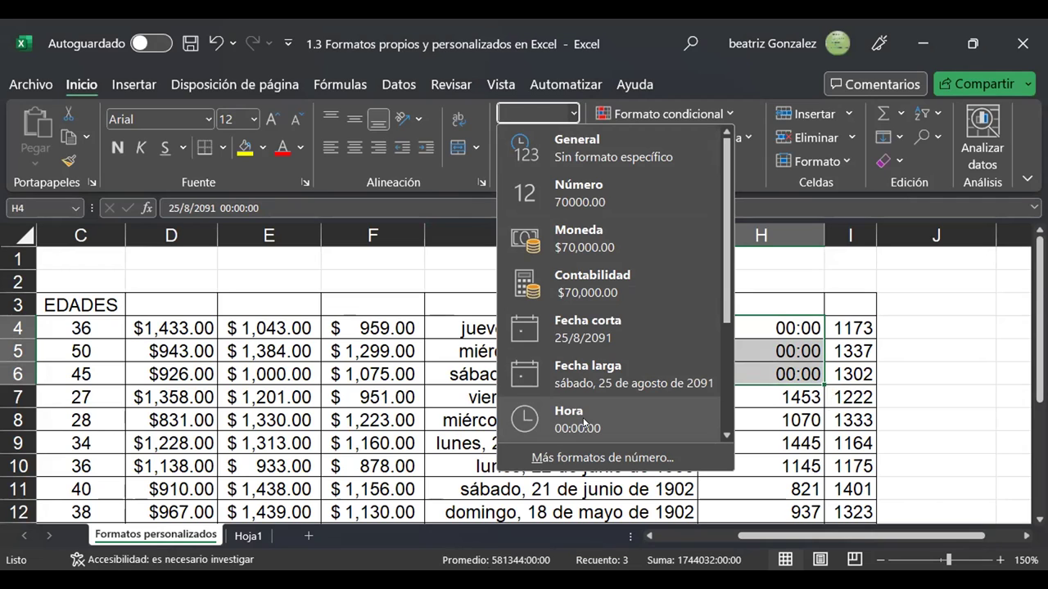
Set H4:H6 to General format and enter 7:30 pm in H5
left_click(567, 157)
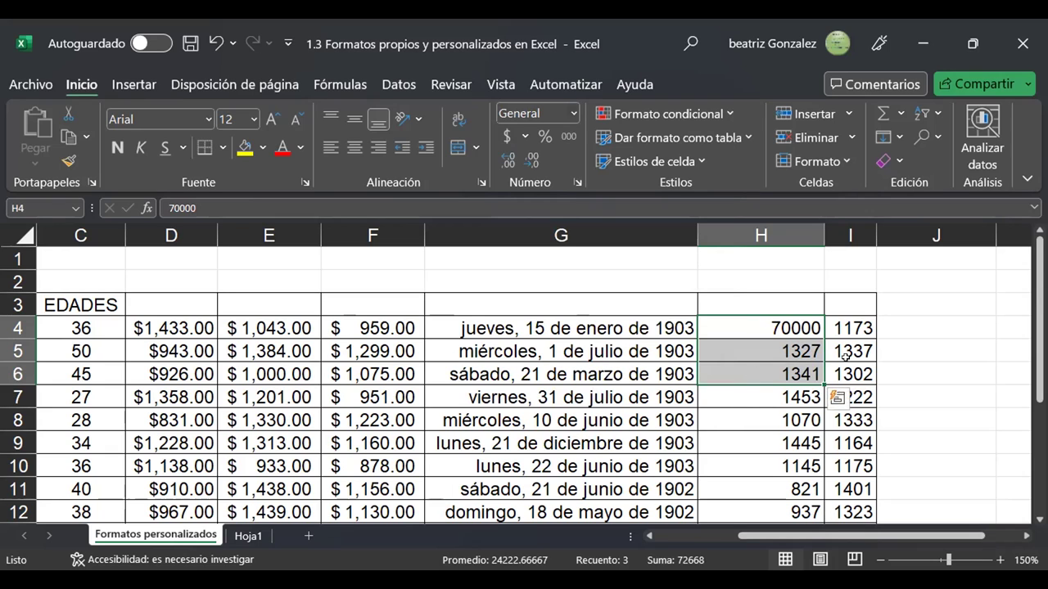
left_click(788, 351)
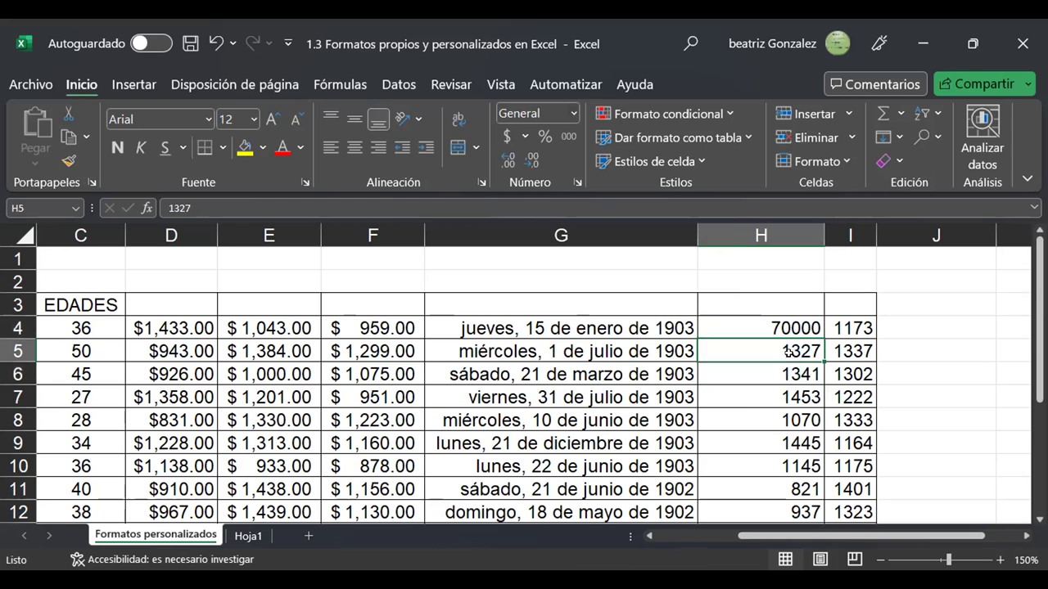
key("BackSpace")
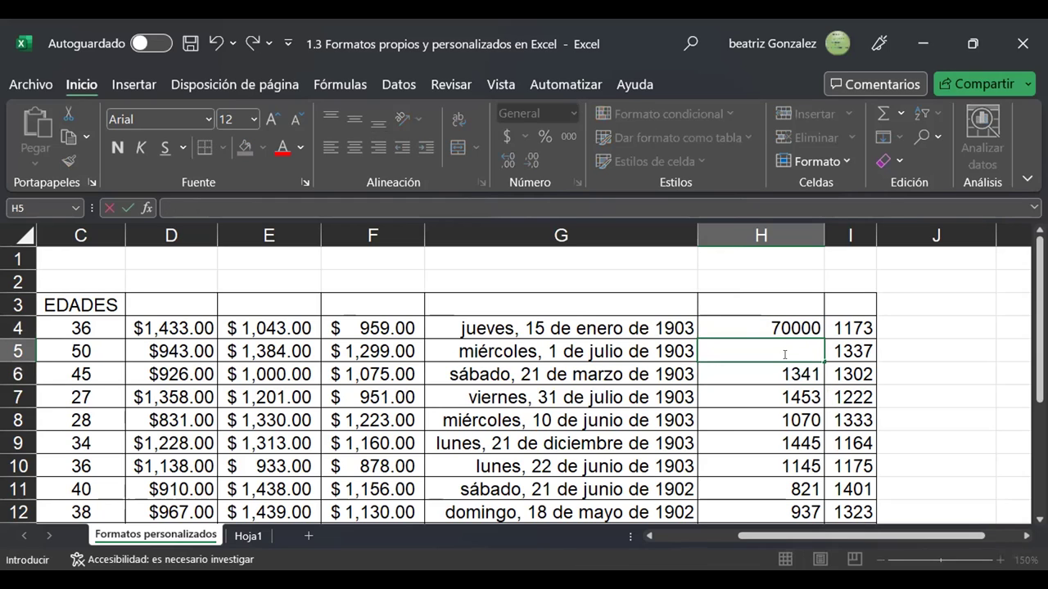
type("7:")
type("30")
type(" pm")
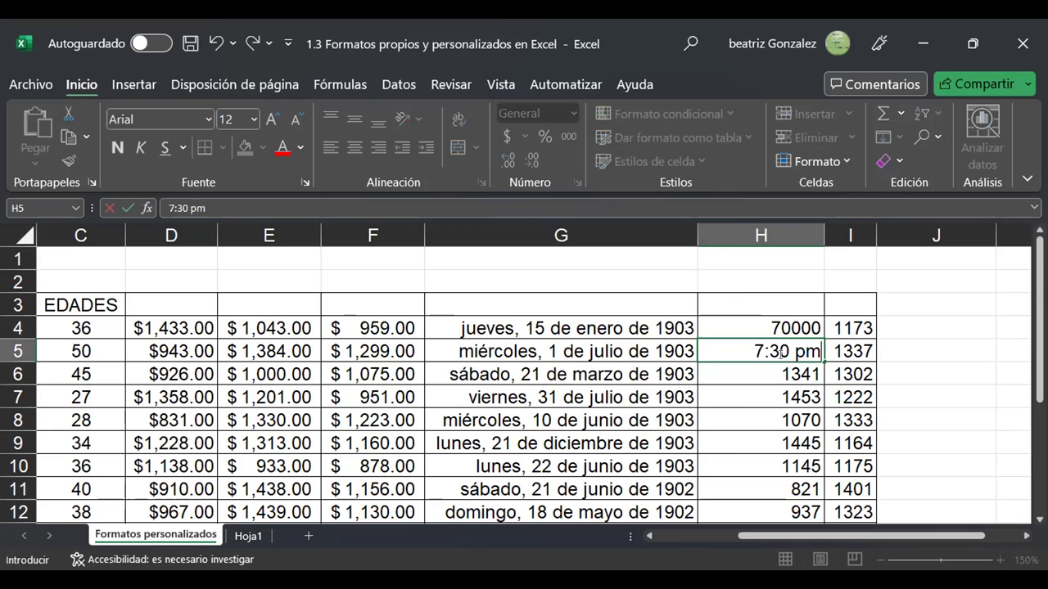
left_click(735, 388)
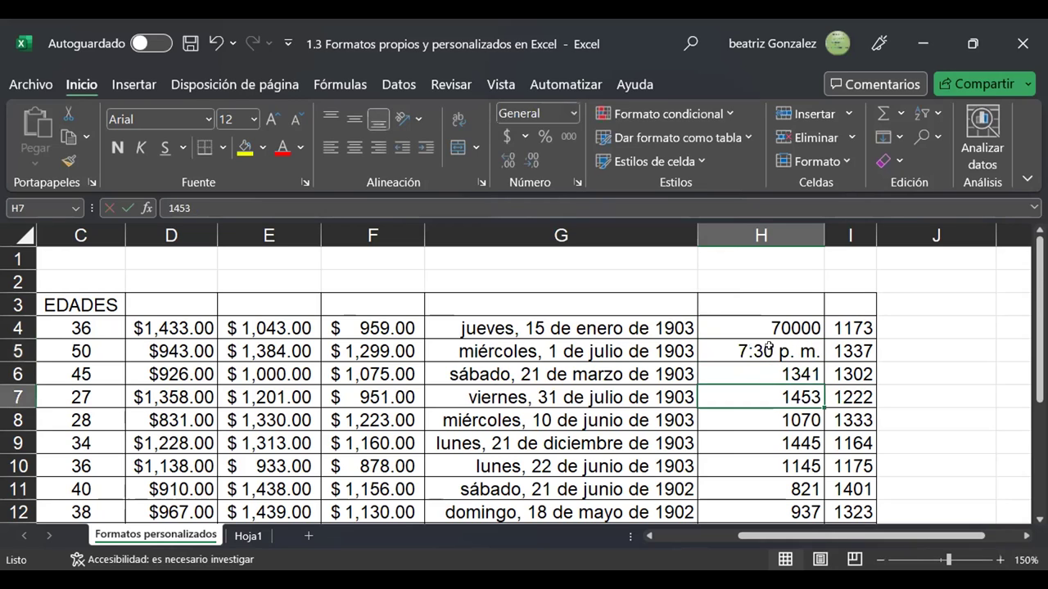
key("Up")
key("Up")
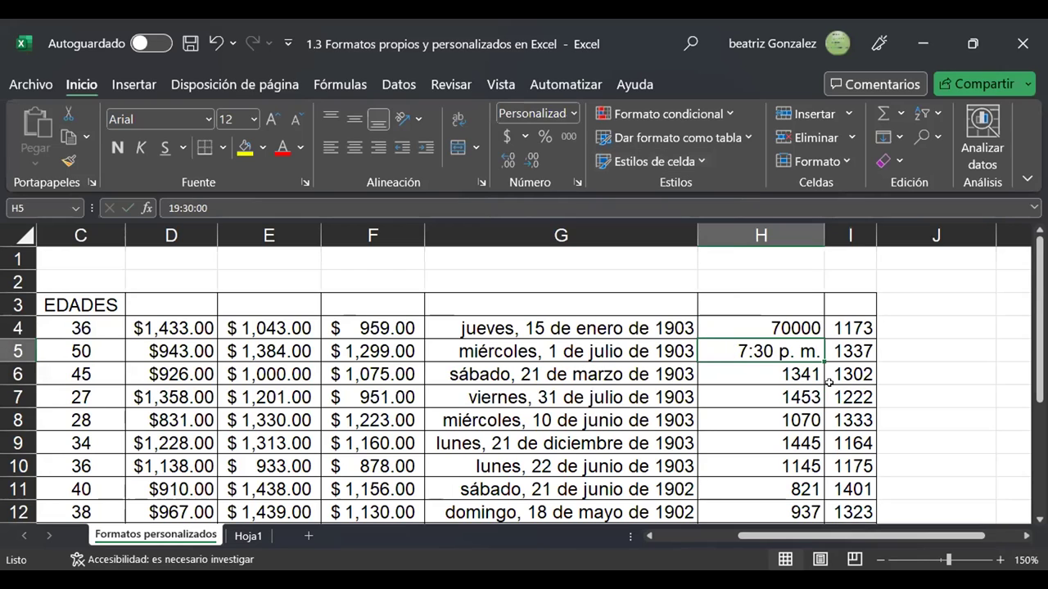
Enter 10:00 in H6
left_click(787, 377)
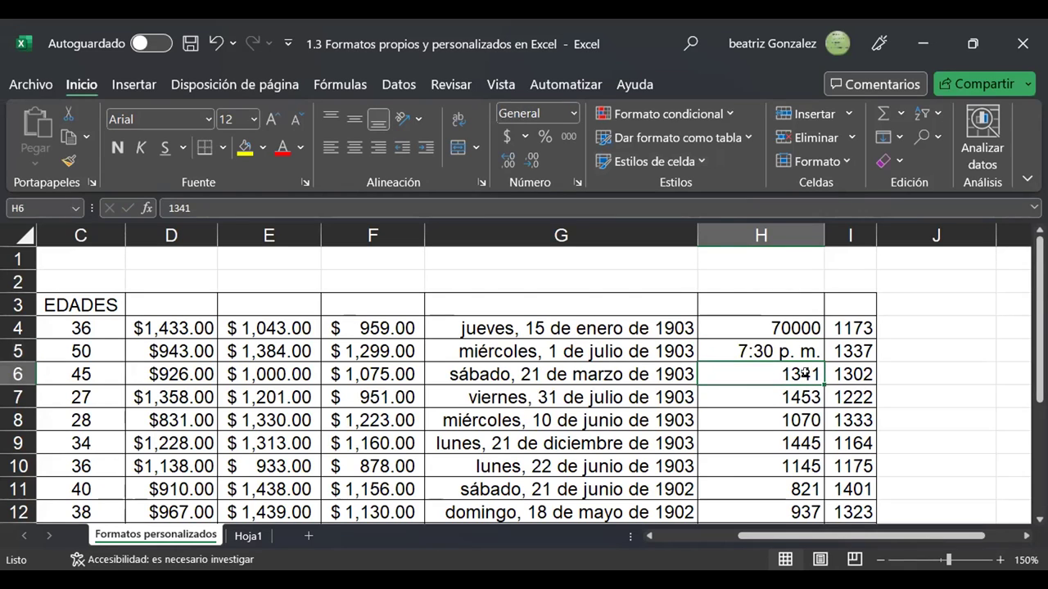
key("BackSpace")
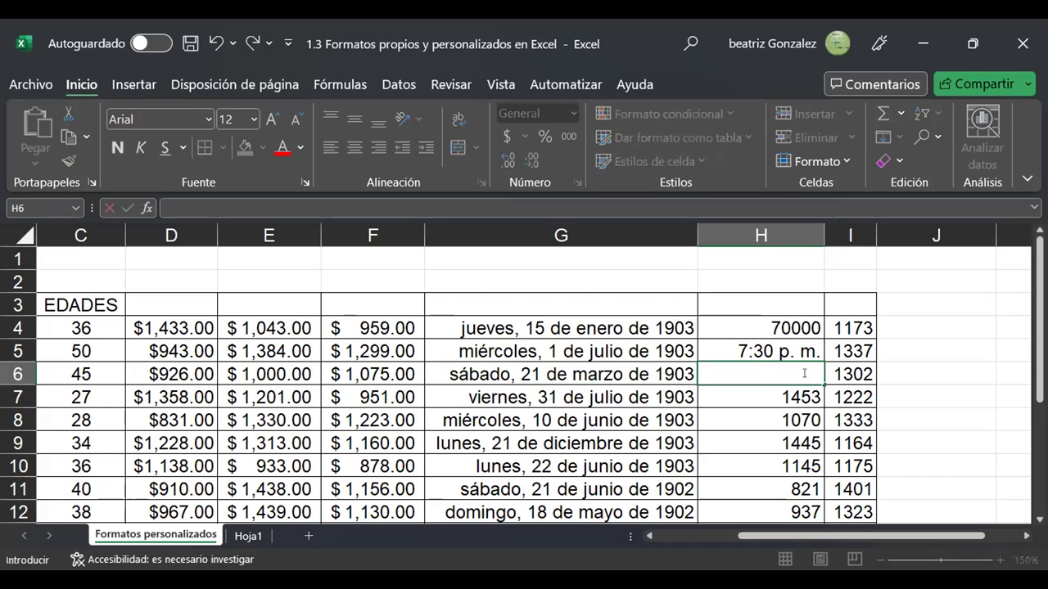
type("10")
type(";")
key("BackSpace")
type(":")
type("00")
key("Return")
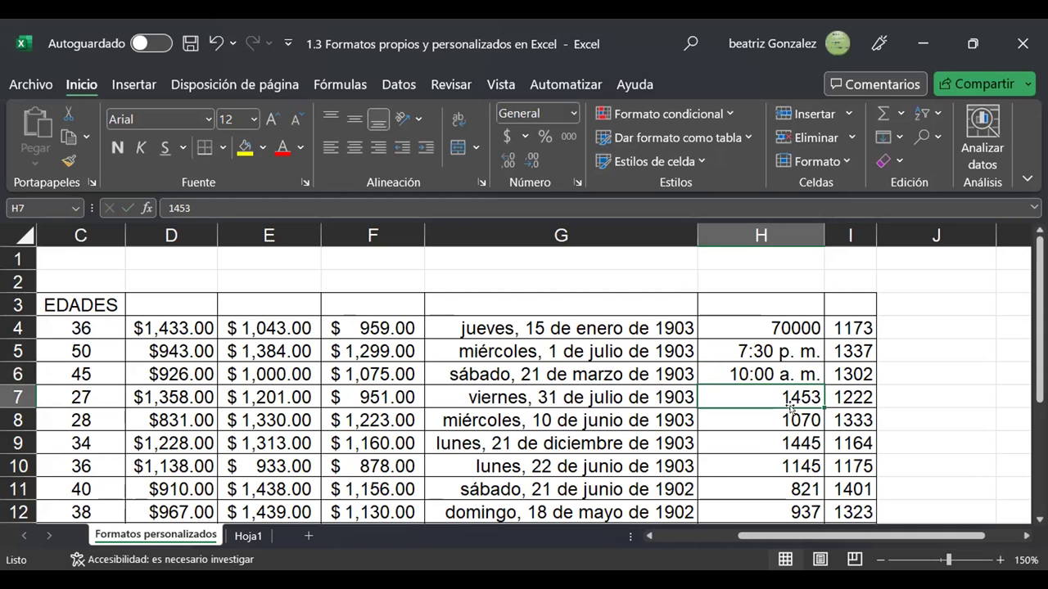
scroll(747, 393, "down", 1)
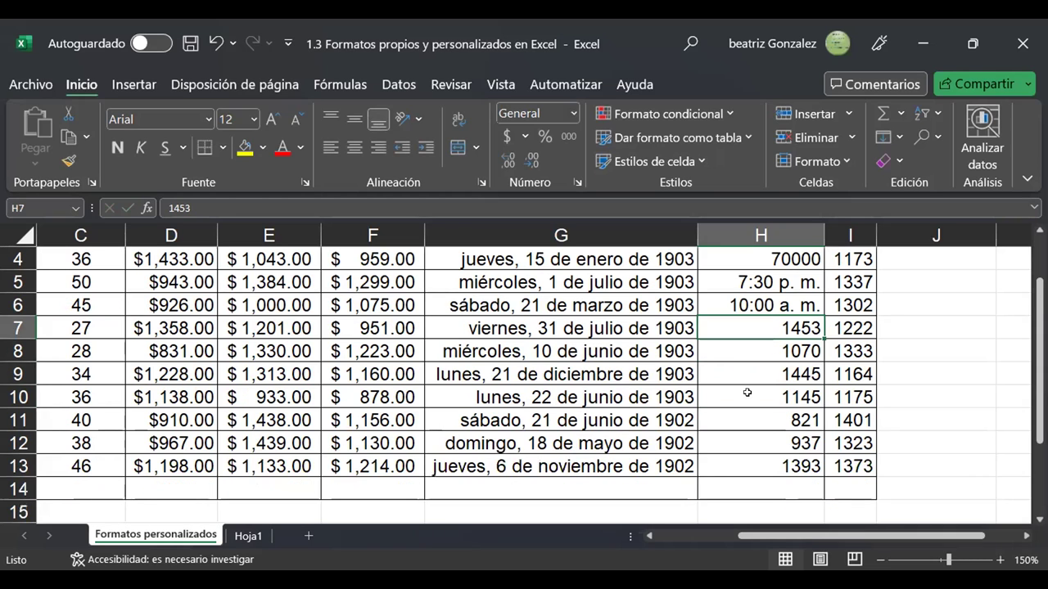
scroll(748, 393, "down", 3)
scroll(747, 393, "up", 4)
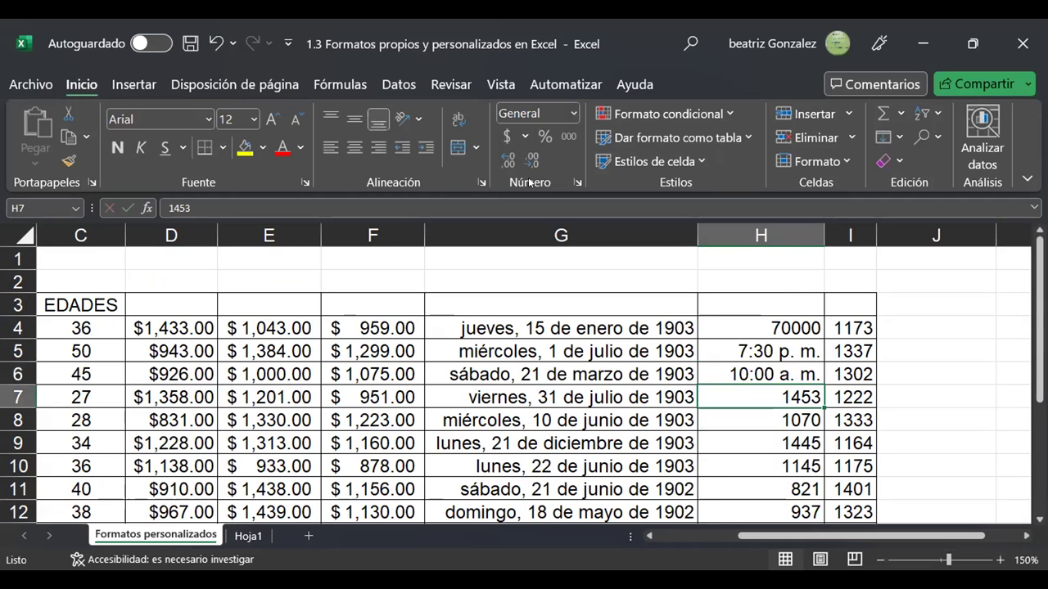